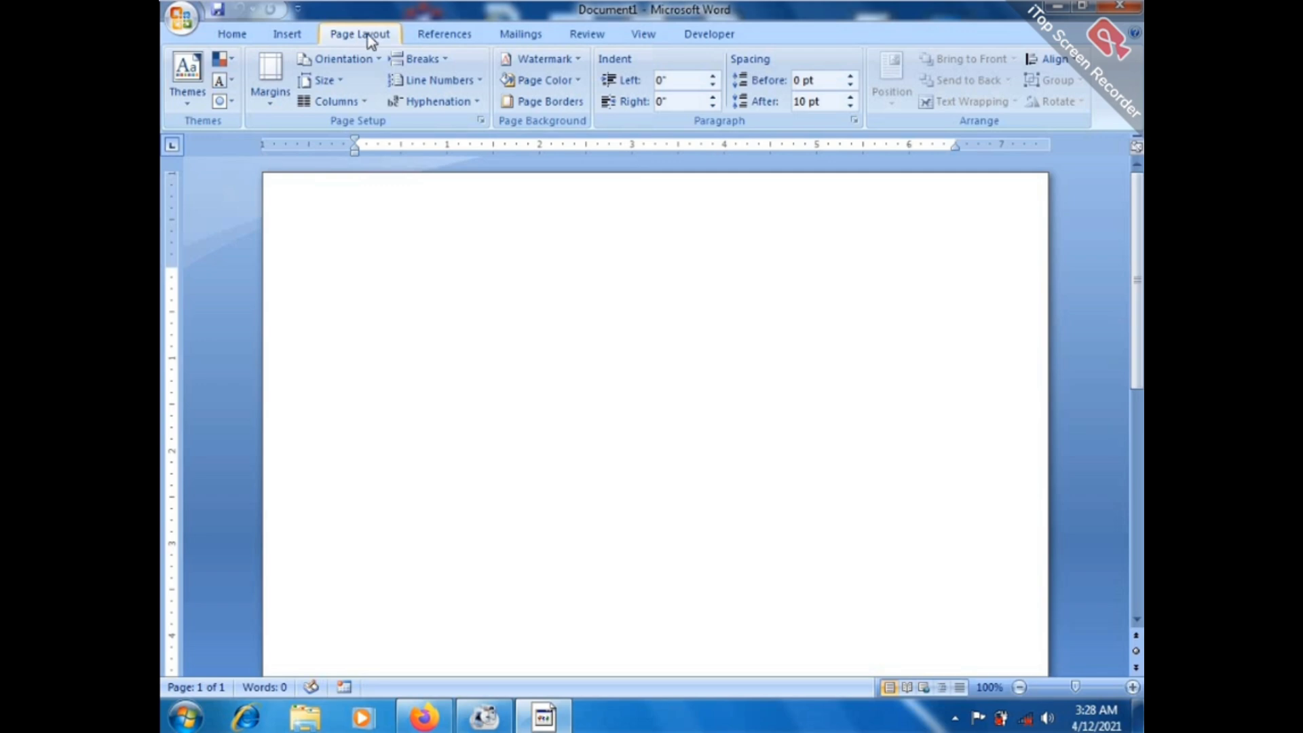
Apply the Normal margin preset: 1 inch top, bottom, left and right.
left_click(273, 109)
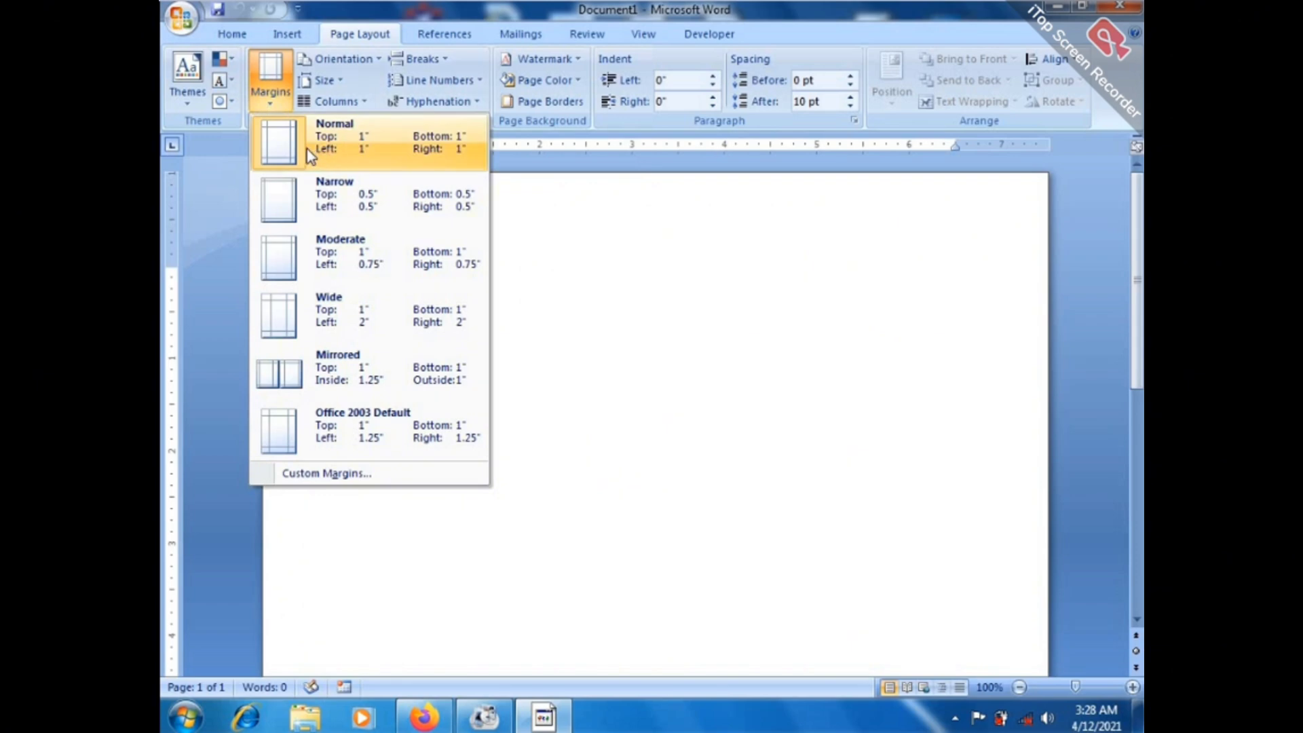
left_click(275, 105)
left_click(276, 108)
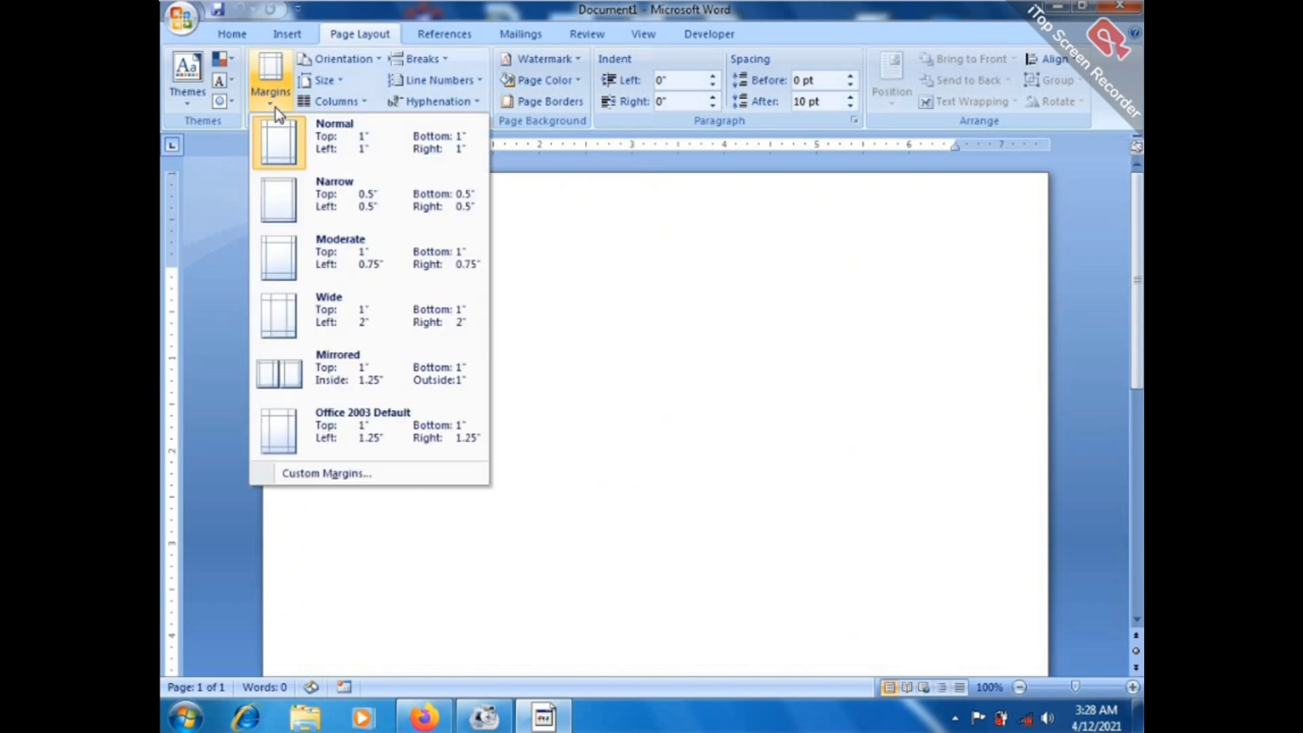
left_click(347, 143)
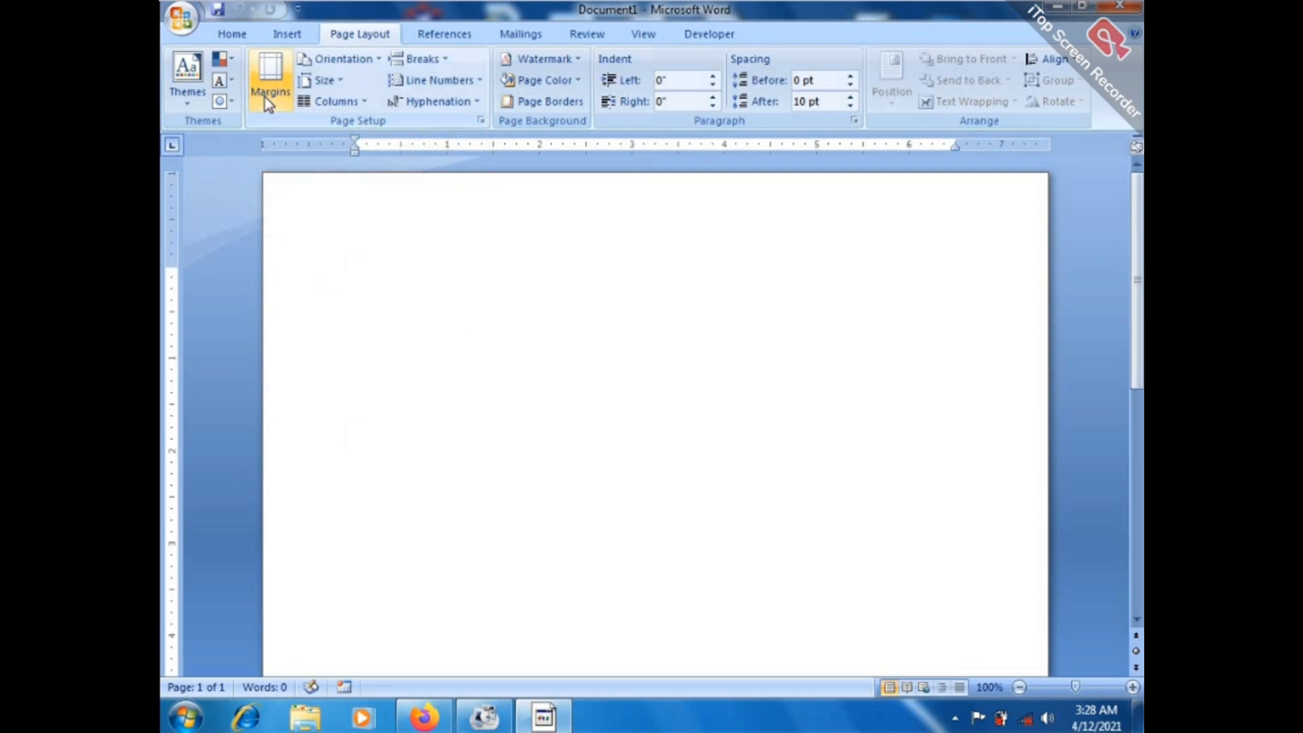
left_click(265, 97)
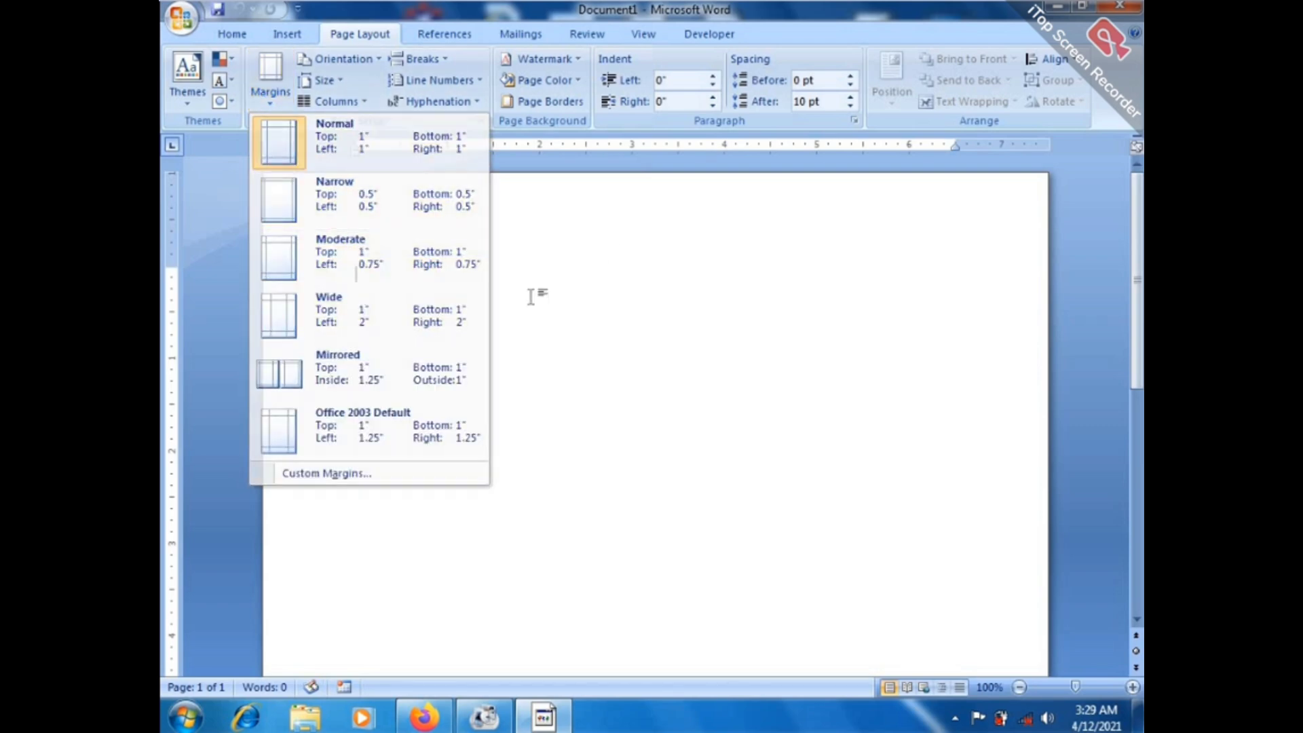
left_click(495, 312)
Generate four sample paragraphs of four sentences each with =rand(4,4).
type("=rand")
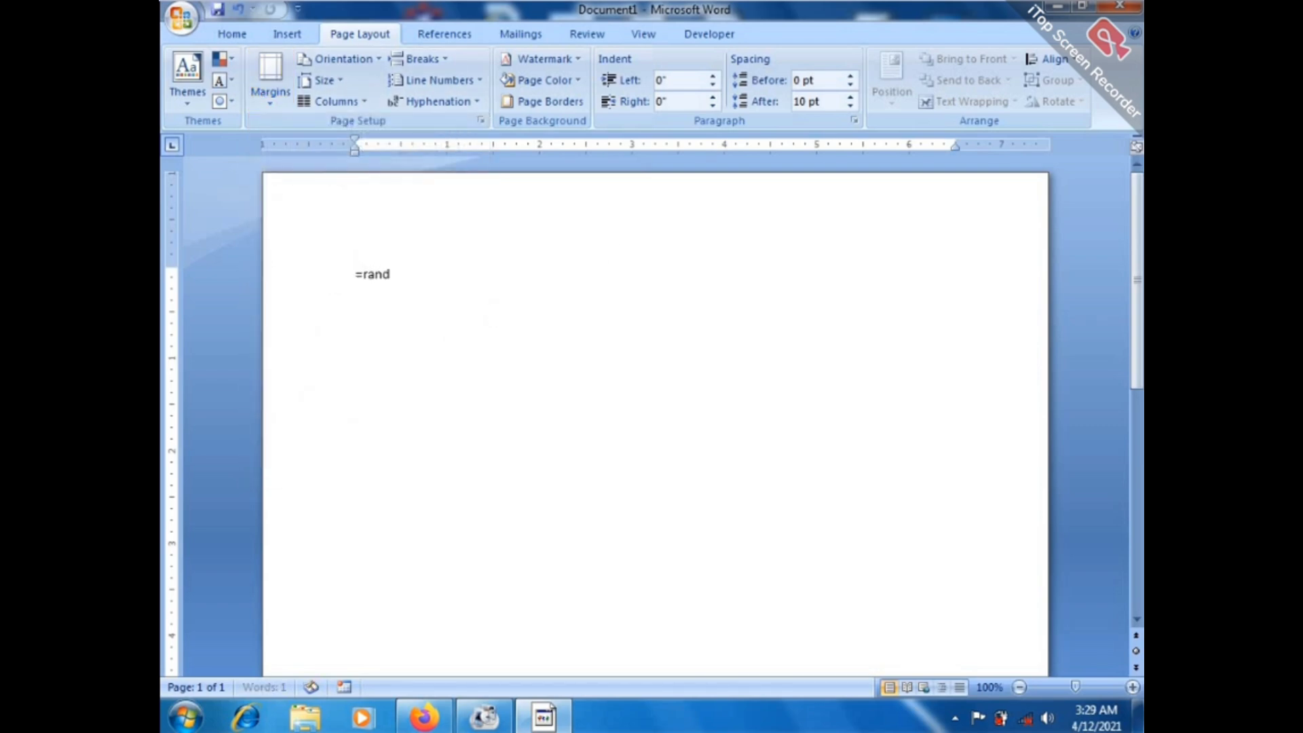
type("(4,4)")
key("Return")
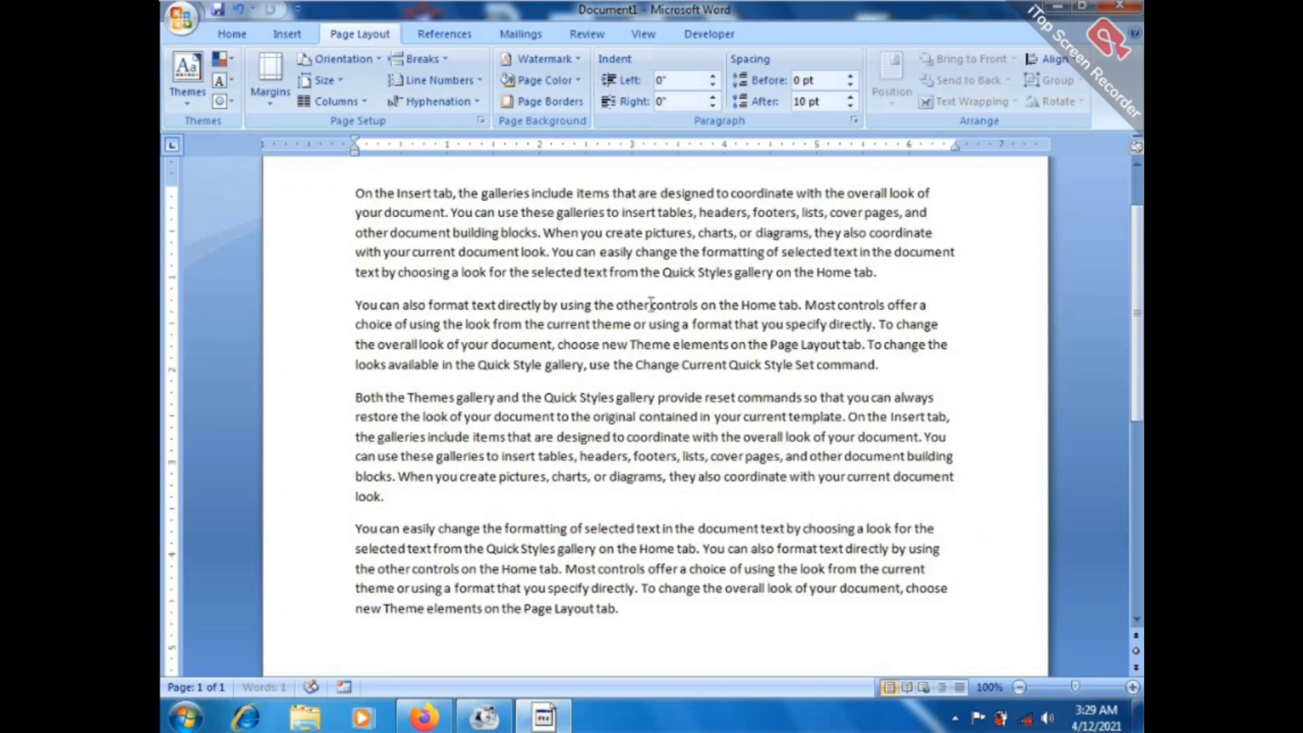
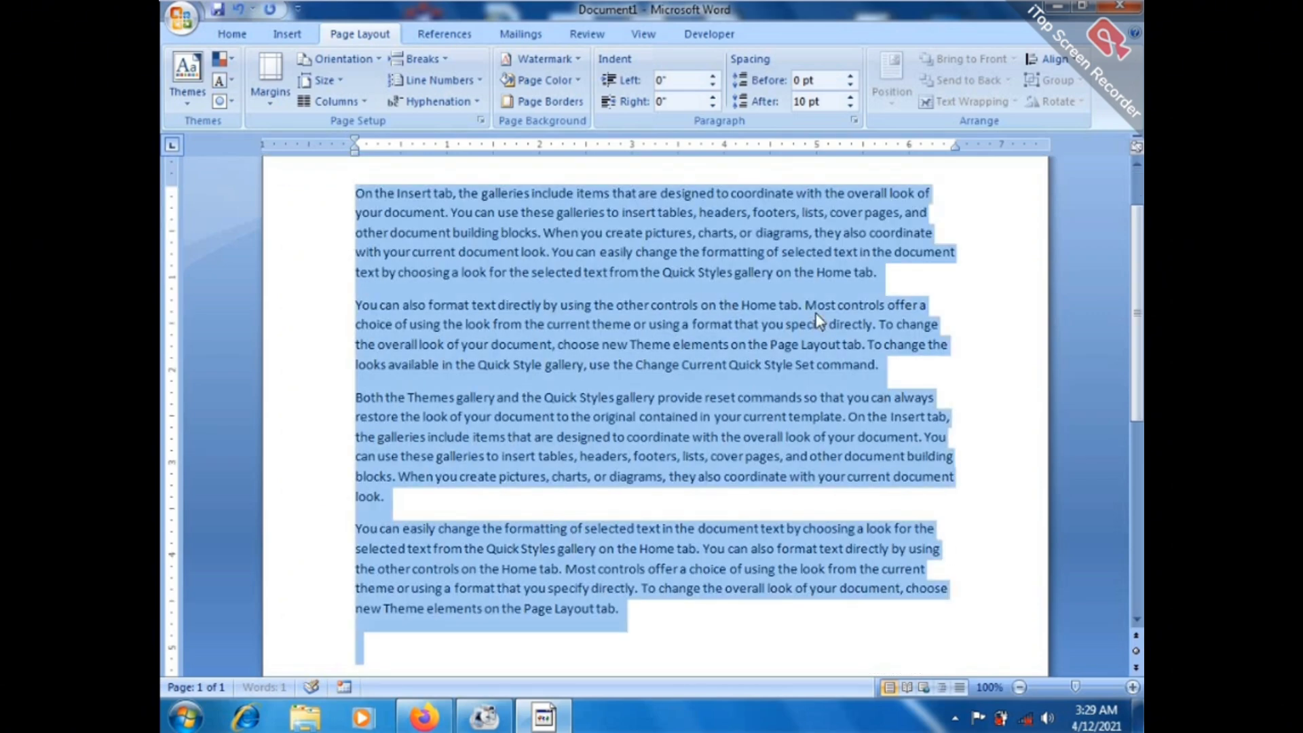
Justify the selected sample paragraphs with Ctrl+J.
key("ctrl+j")
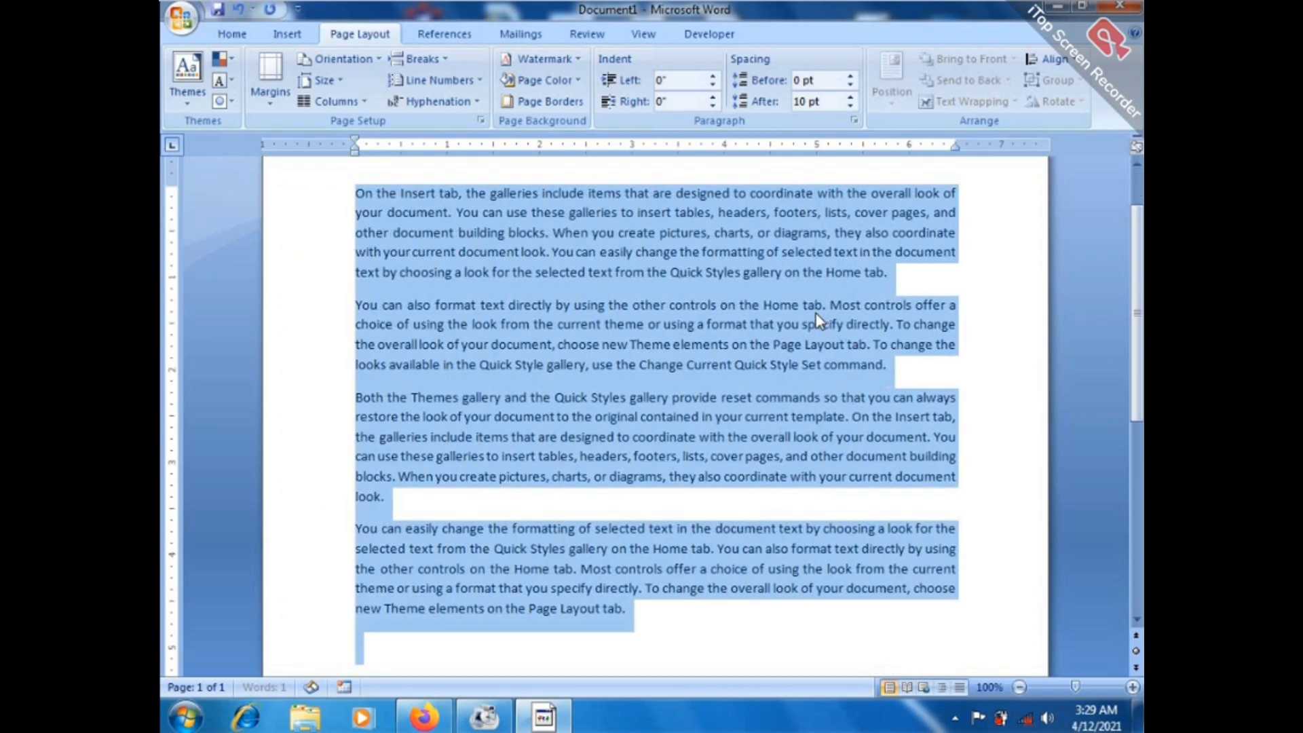
left_click(978, 356)
scroll(1134, 222, "up", 3)
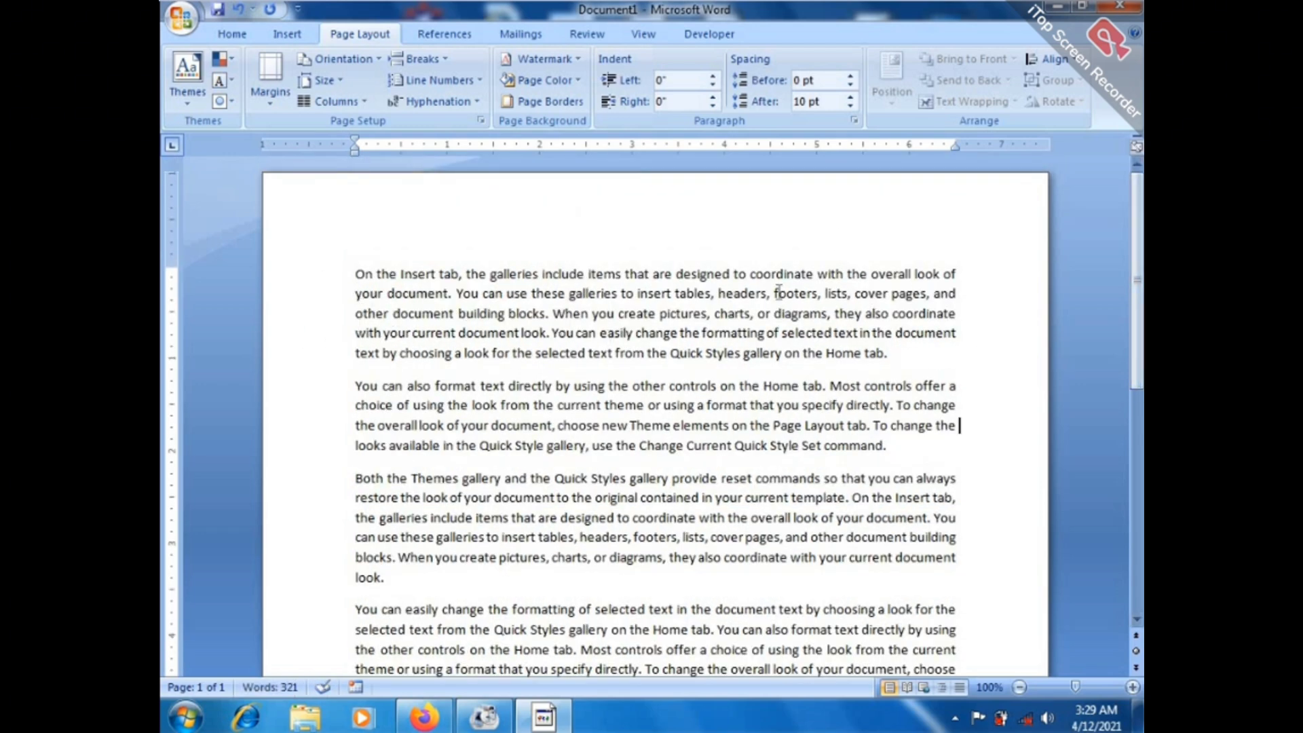
Try the Wide and Narrow margin presets, then settle on Normal 1-inch margins.
left_click(283, 103)
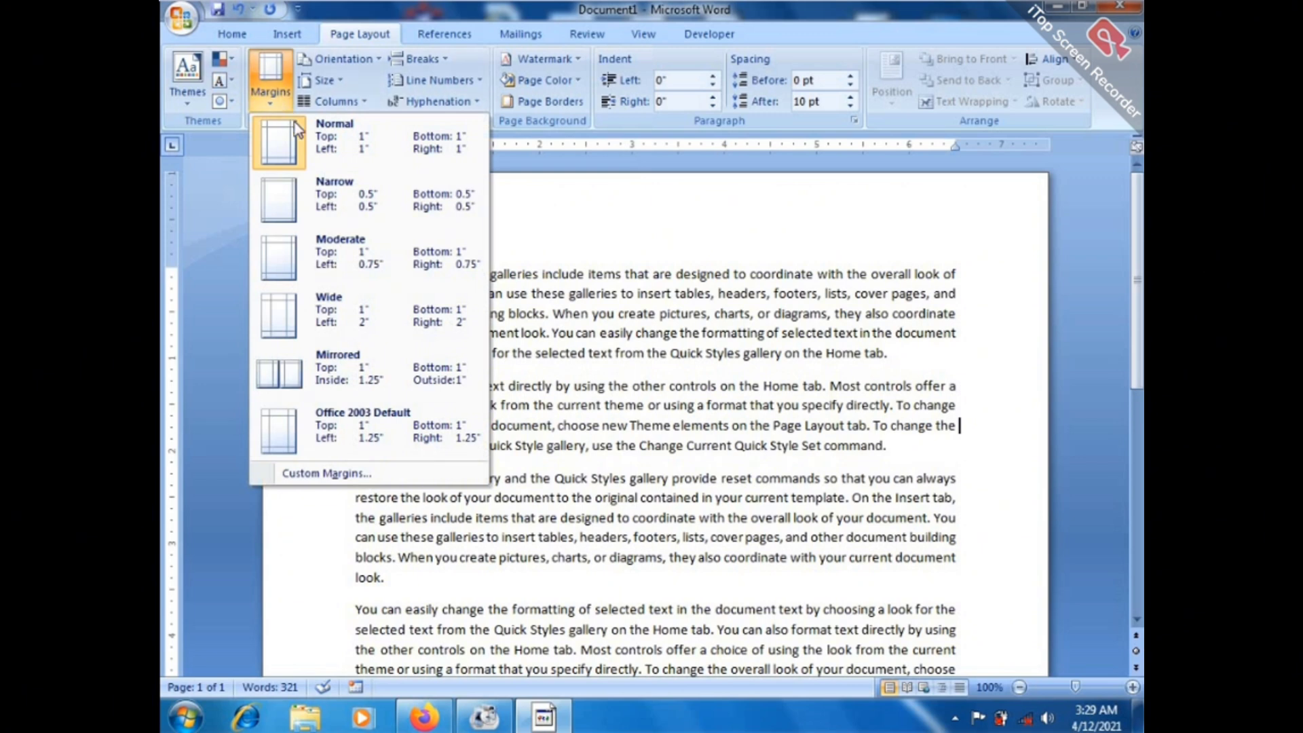
left_click(348, 302)
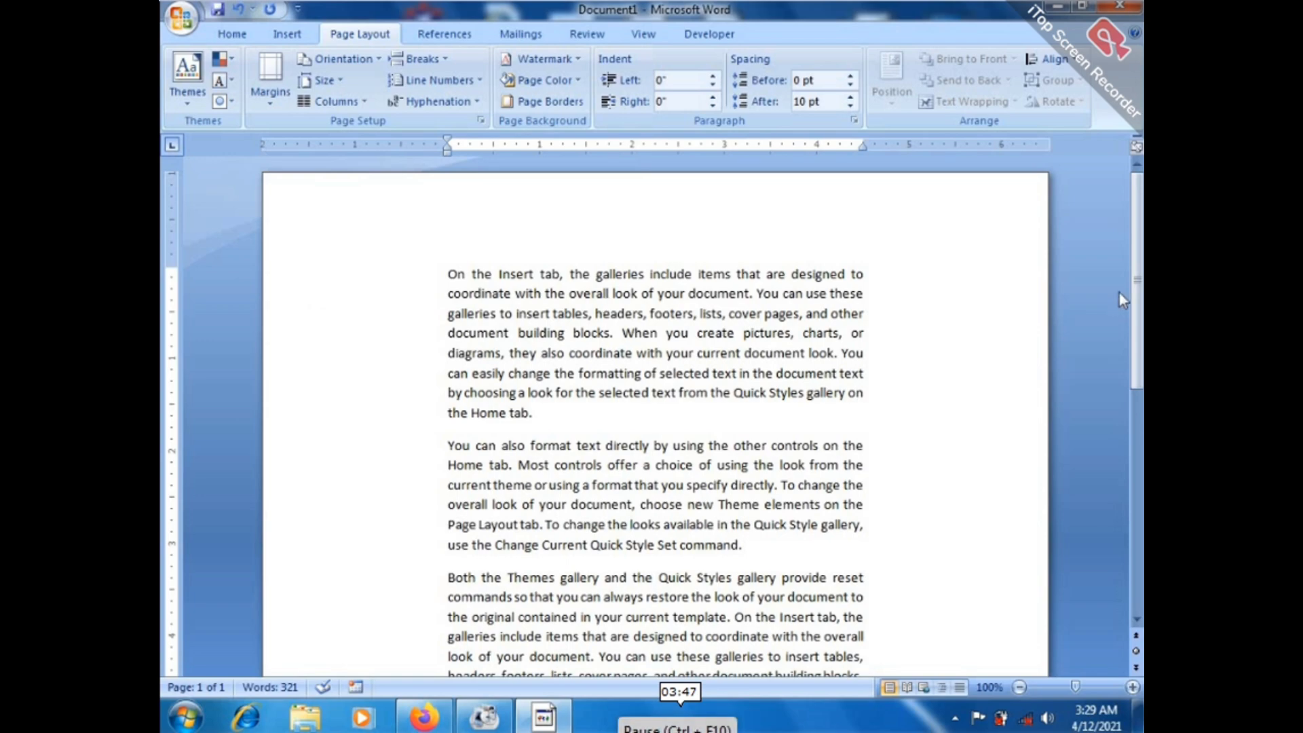
mouse_move(1138, 251)
left_mouse_down()
mouse_move(1138, 474)
mouse_move(1137, 250)
left_mouse_up()
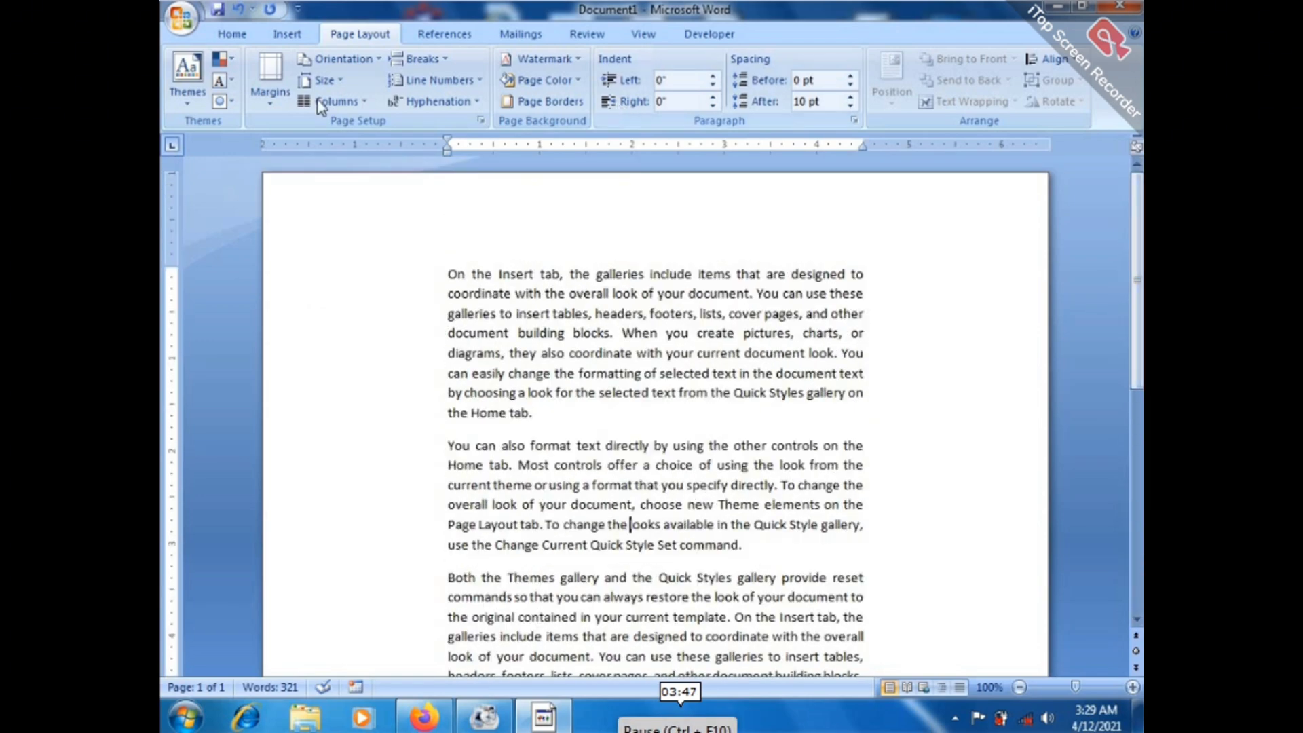
left_click(280, 101)
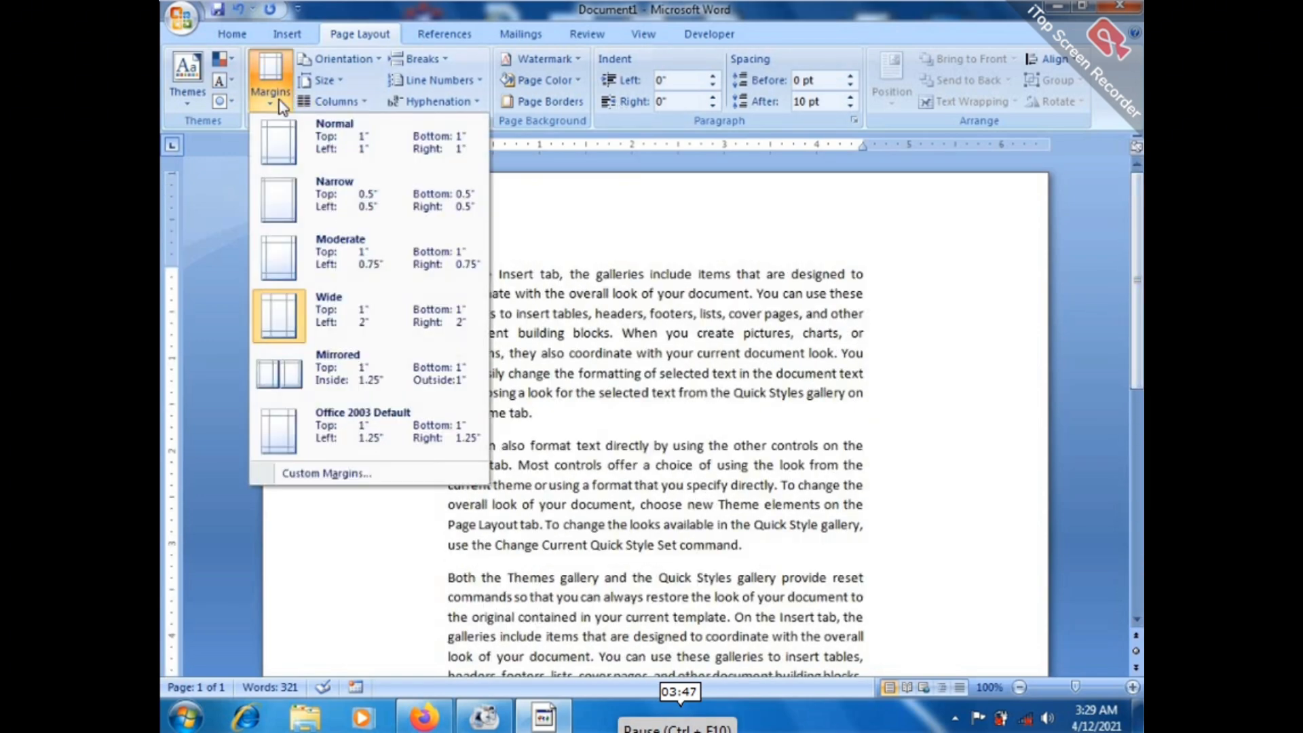
left_click(371, 197)
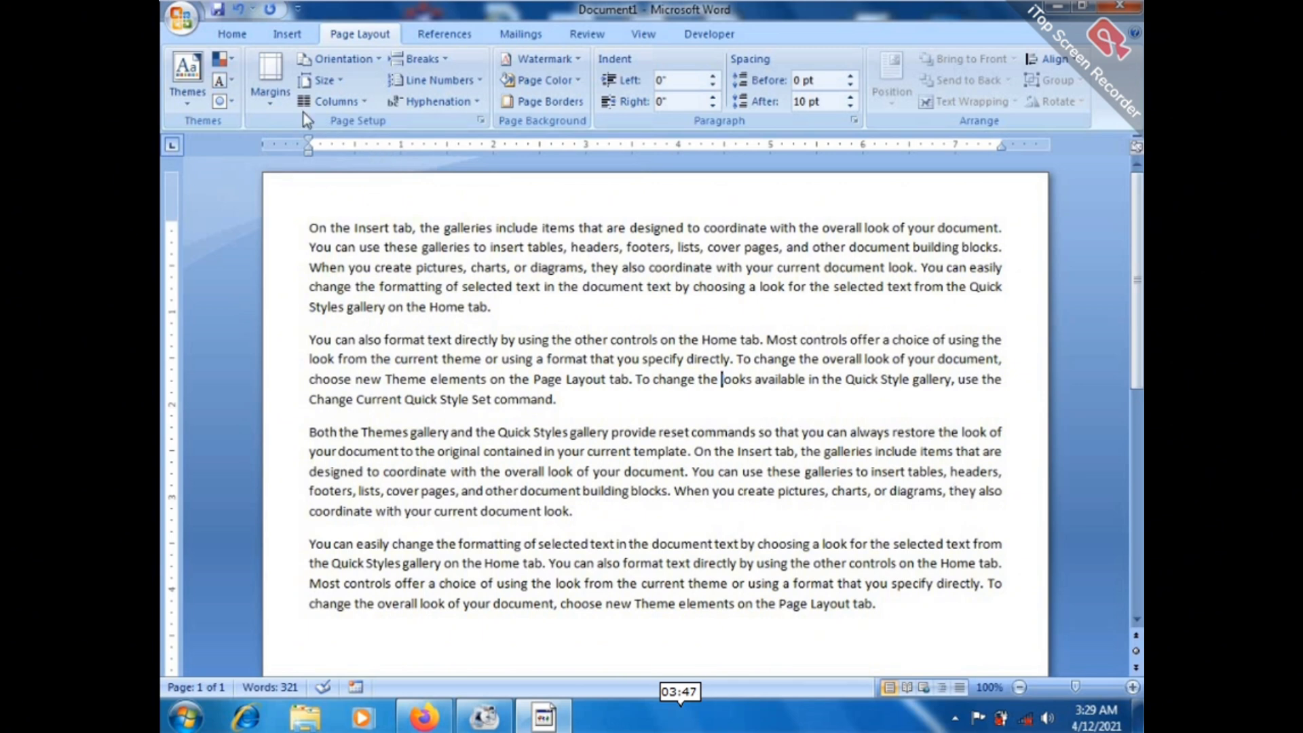
left_click(279, 112)
left_click(348, 140)
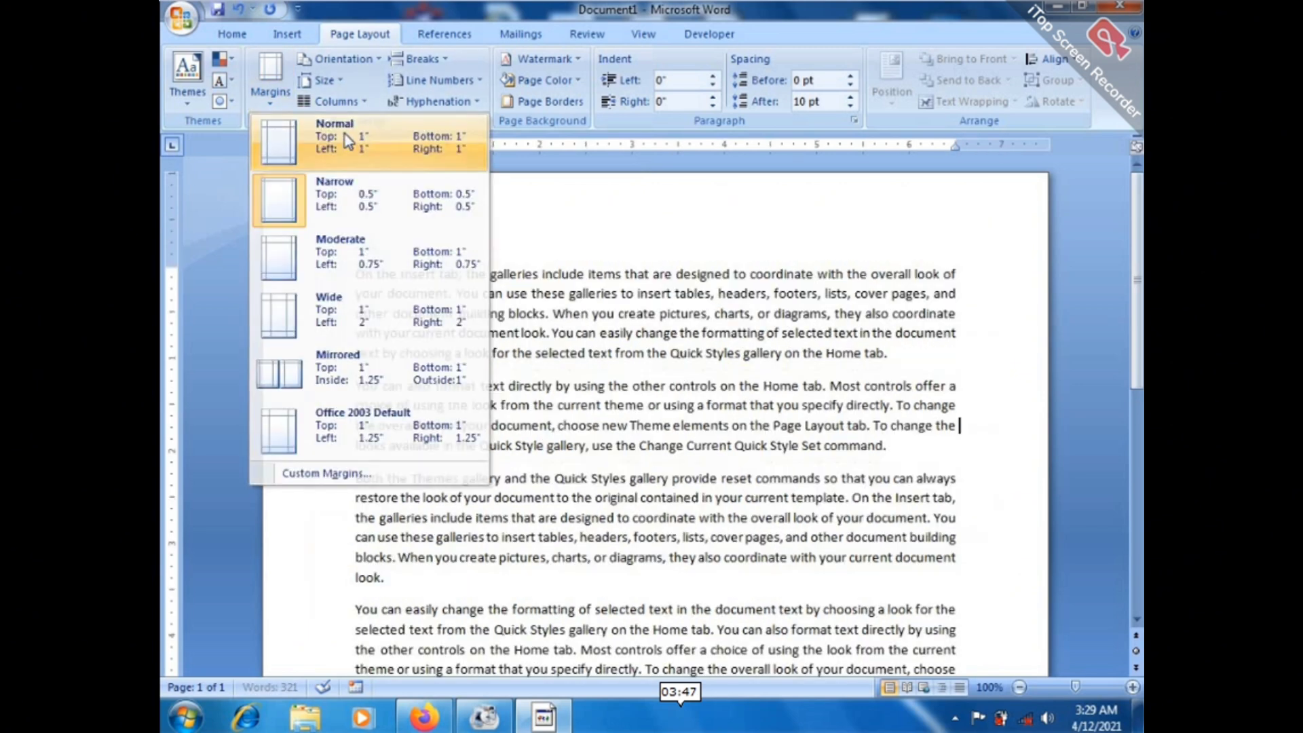
left_click(341, 74)
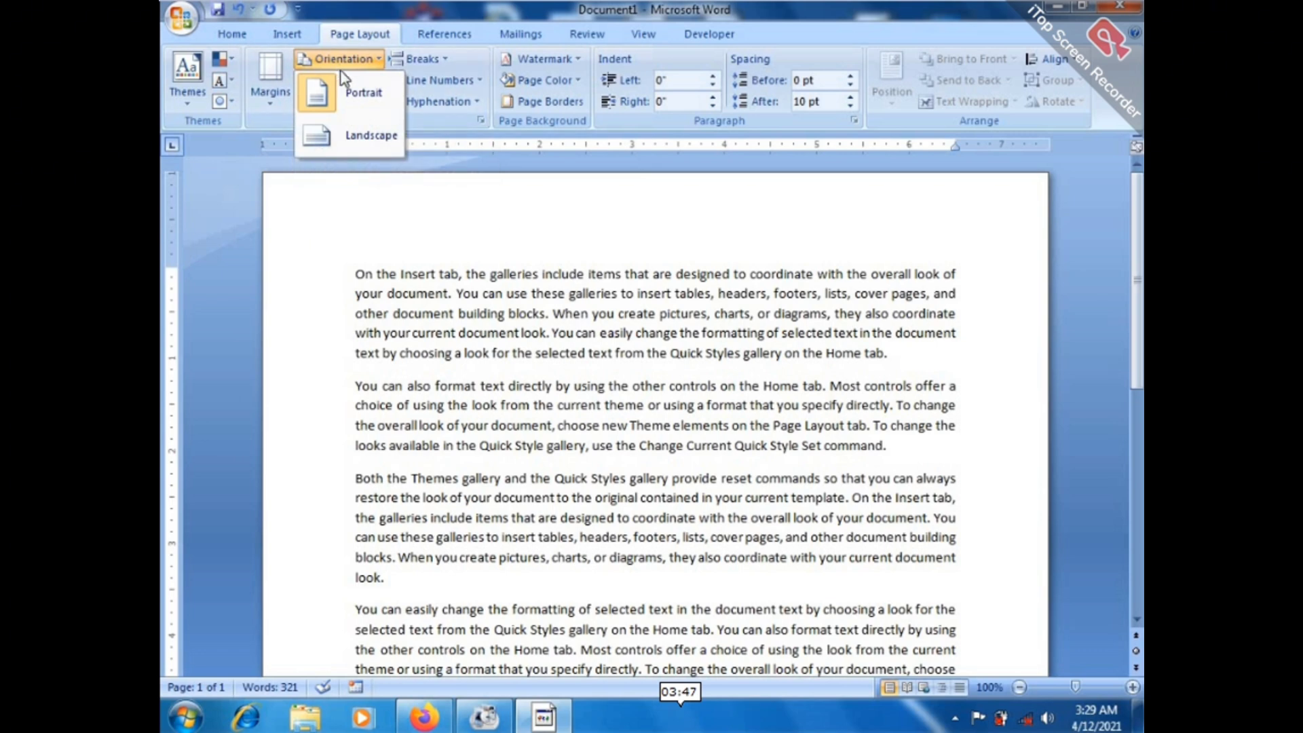
Switch the page to landscape and zoom out to 70% to preview it.
left_click(334, 140)
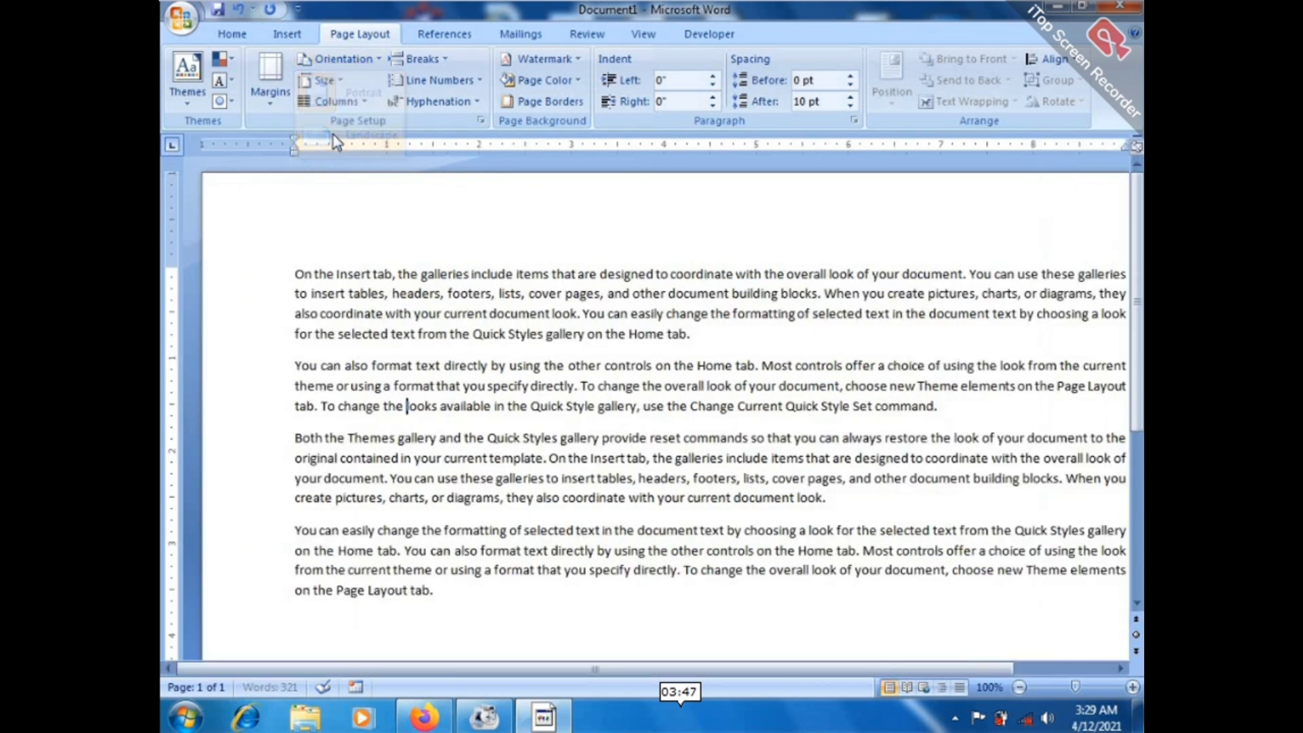
left_click(1019, 688)
left_click(1020, 687)
left_click(1020, 688)
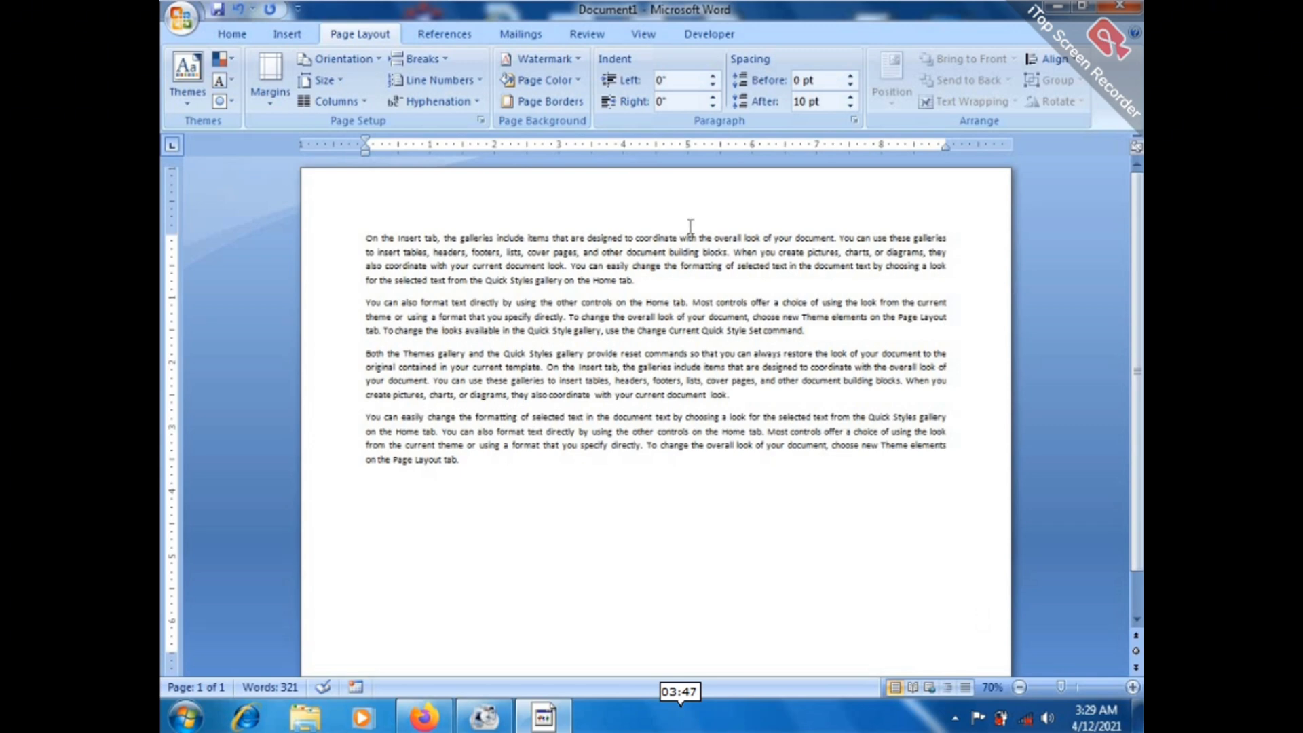
Return the page to portrait orientation and keep the Normal 1-inch margins.
left_click(350, 64)
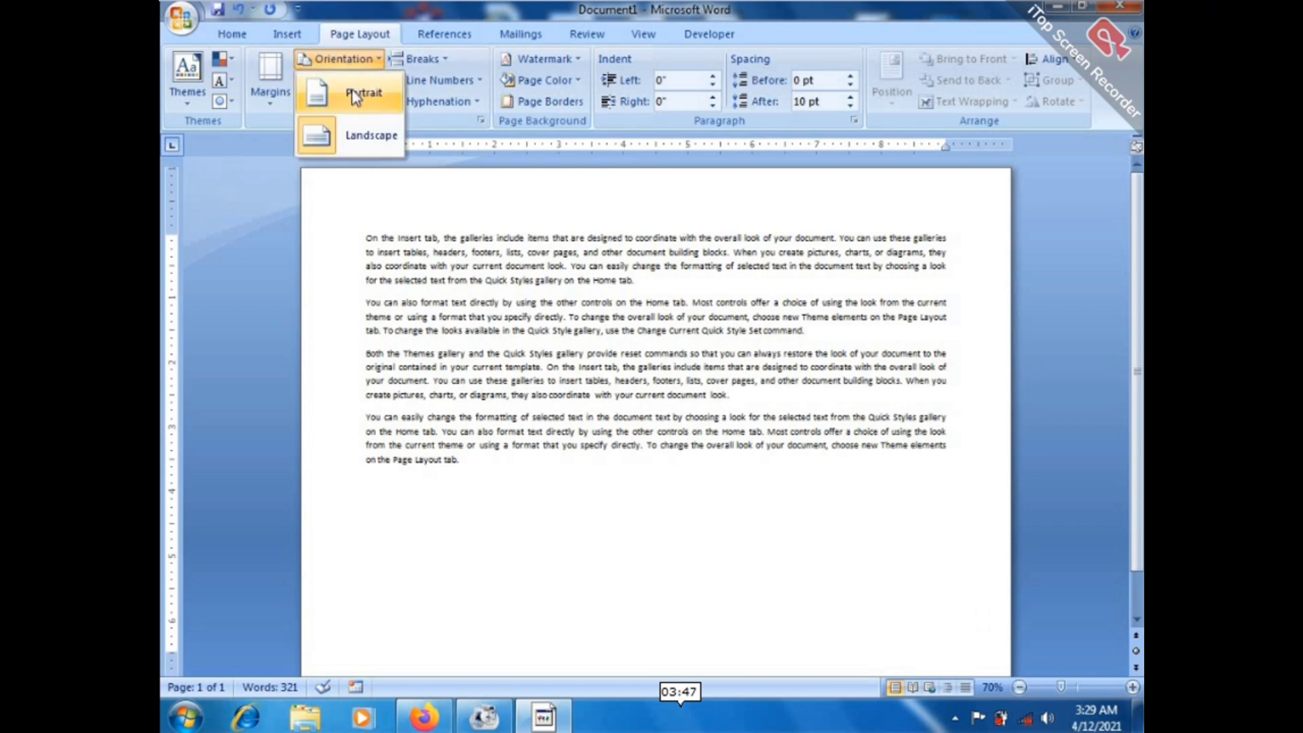
left_click(356, 96)
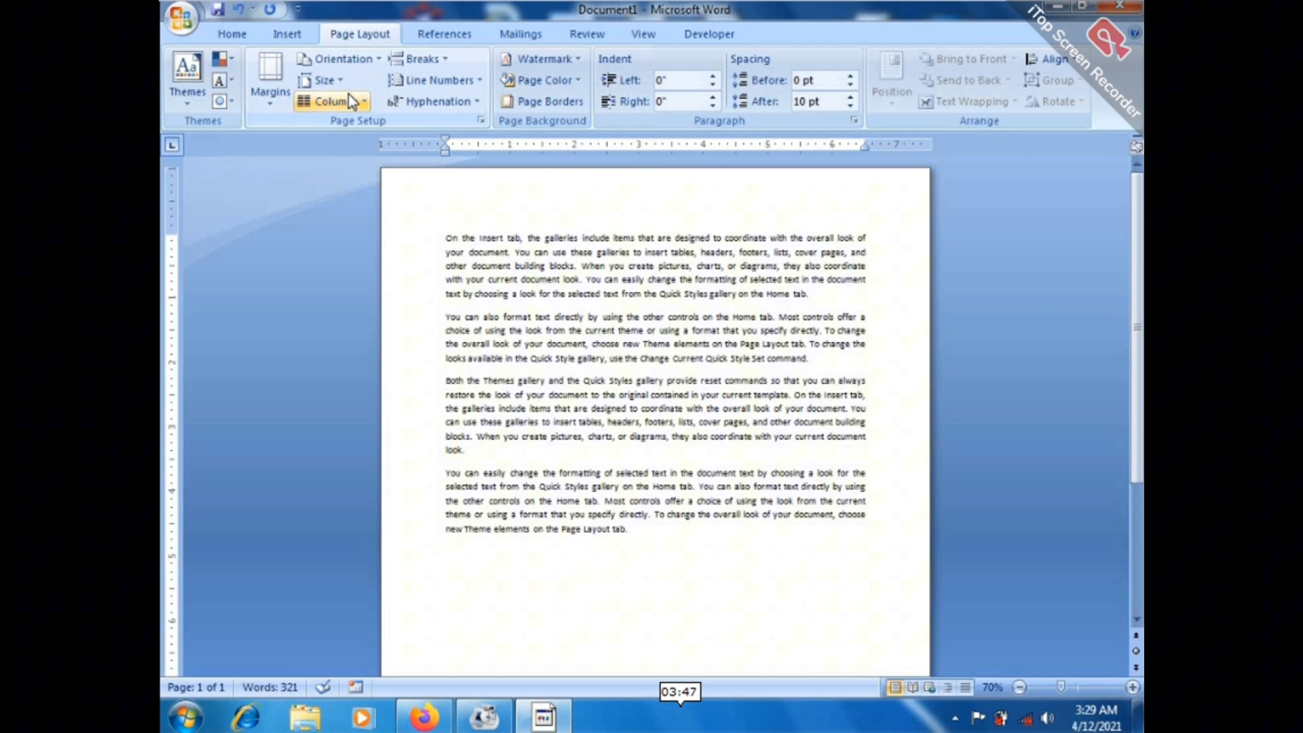
left_click(345, 61)
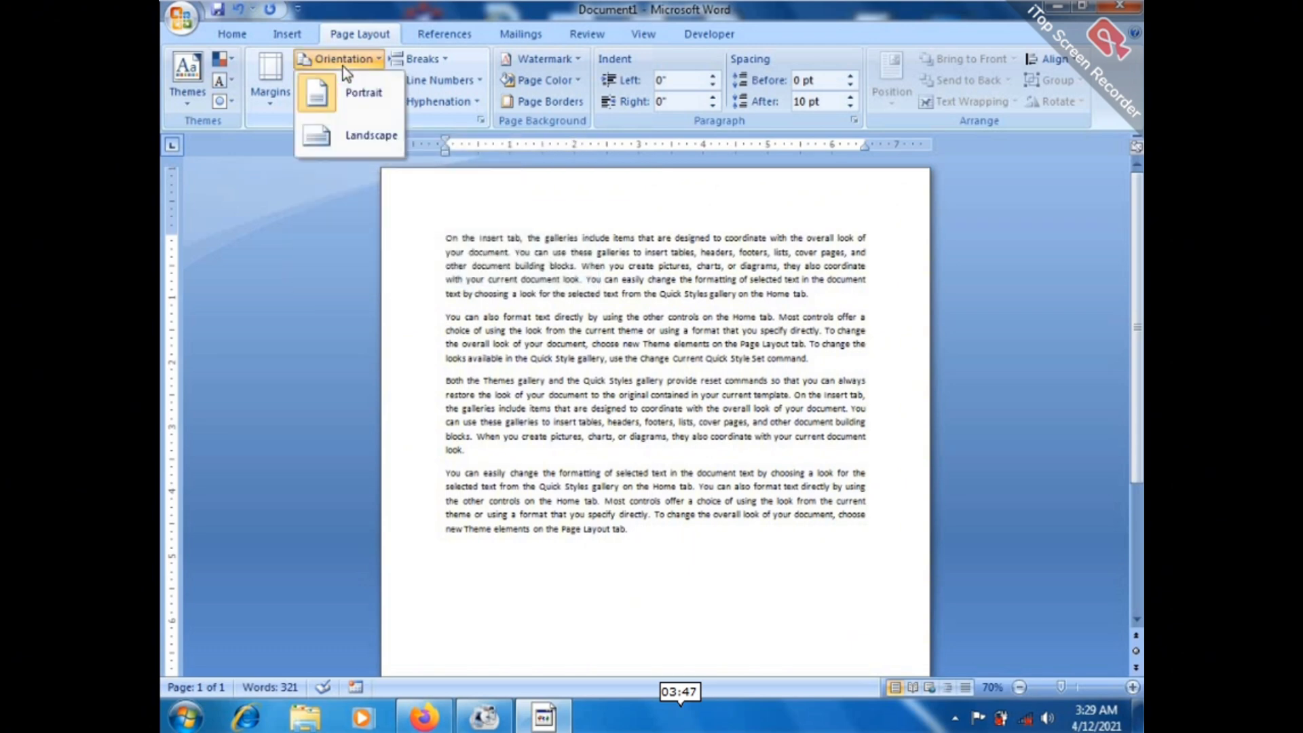
left_click(366, 97)
left_click(271, 78)
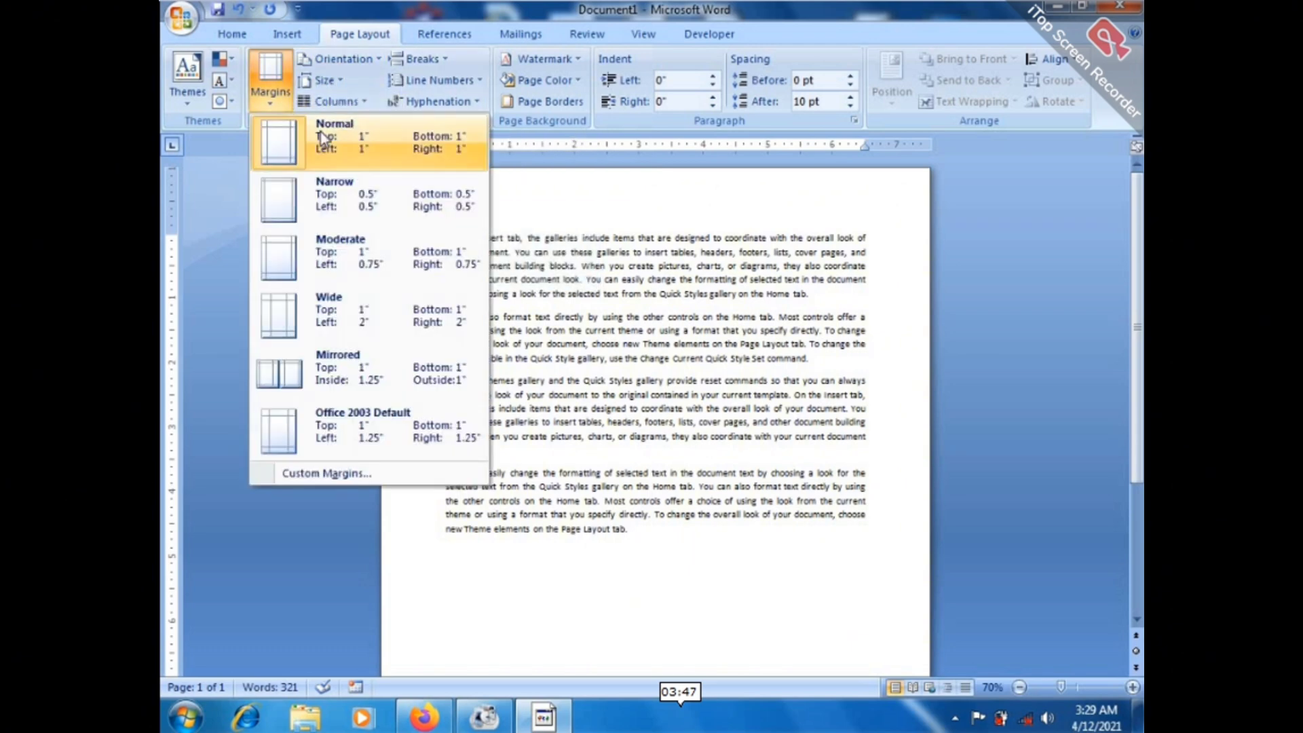
left_click(320, 132)
Set the paper size to A4.
left_click(331, 83)
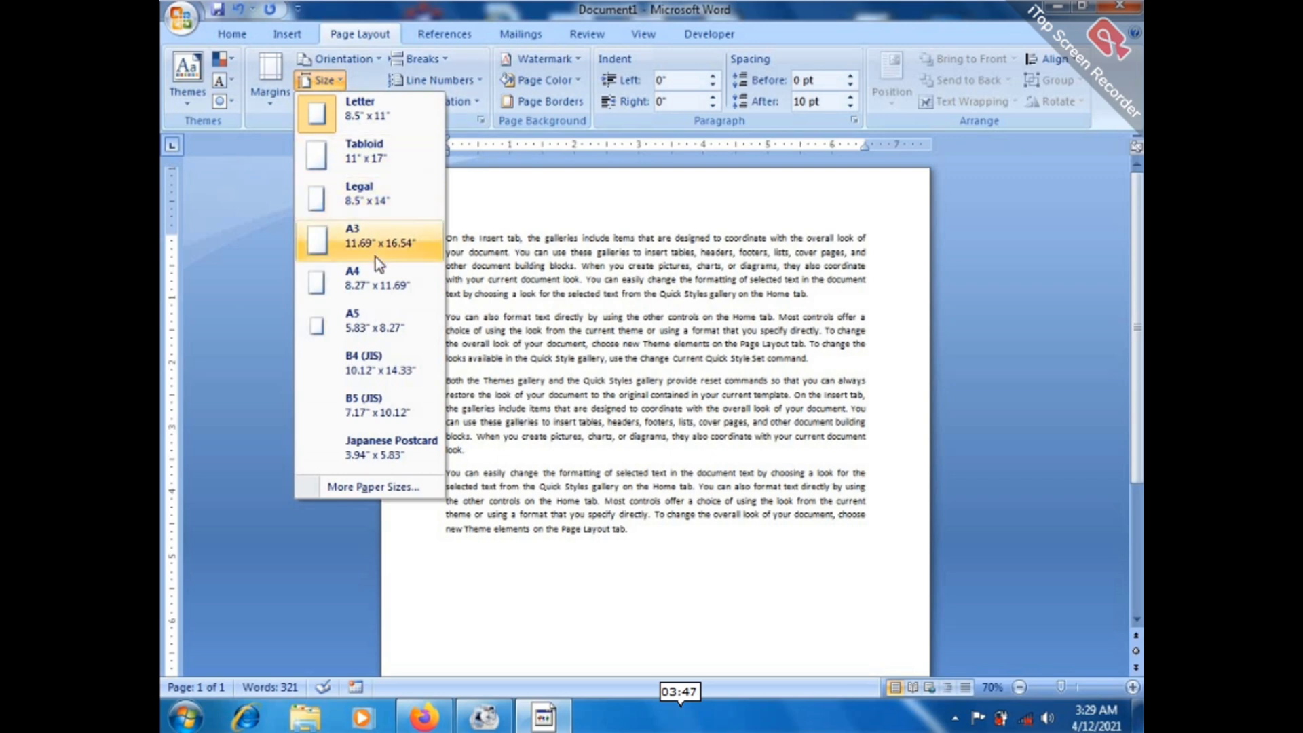
left_click(365, 279)
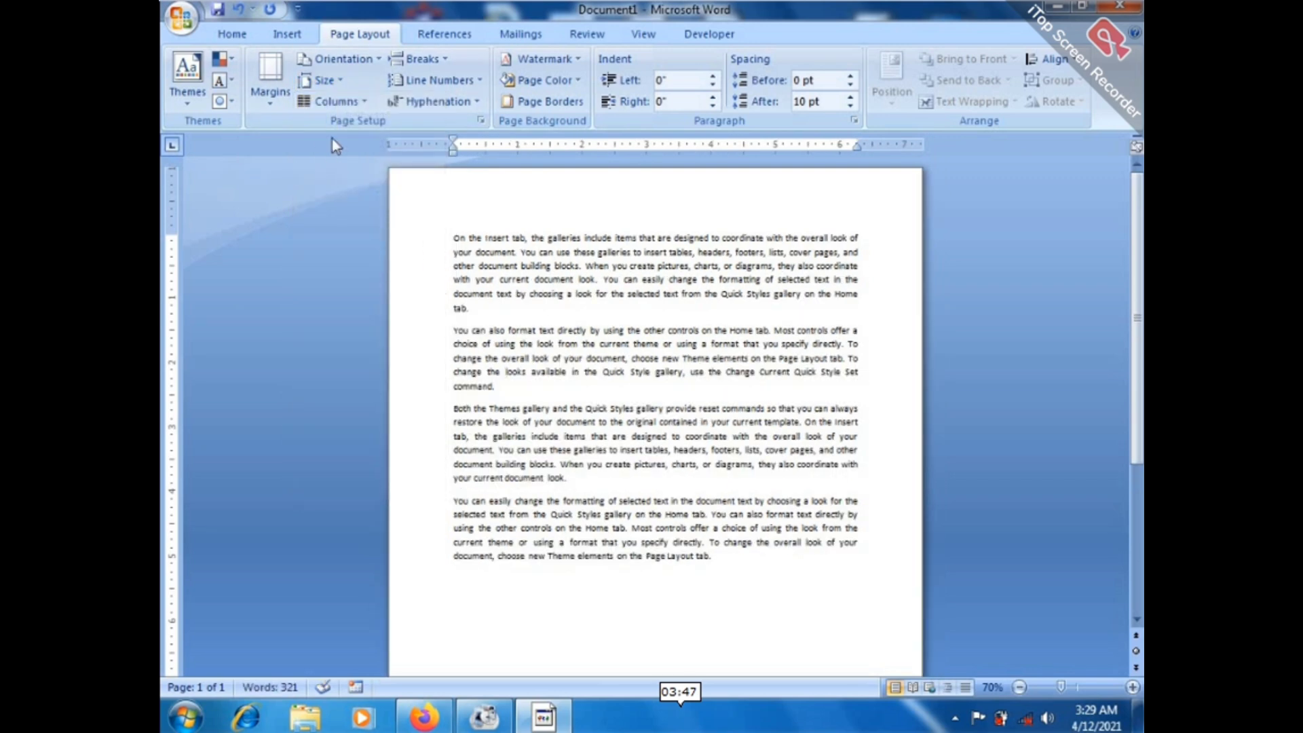
left_click(278, 105)
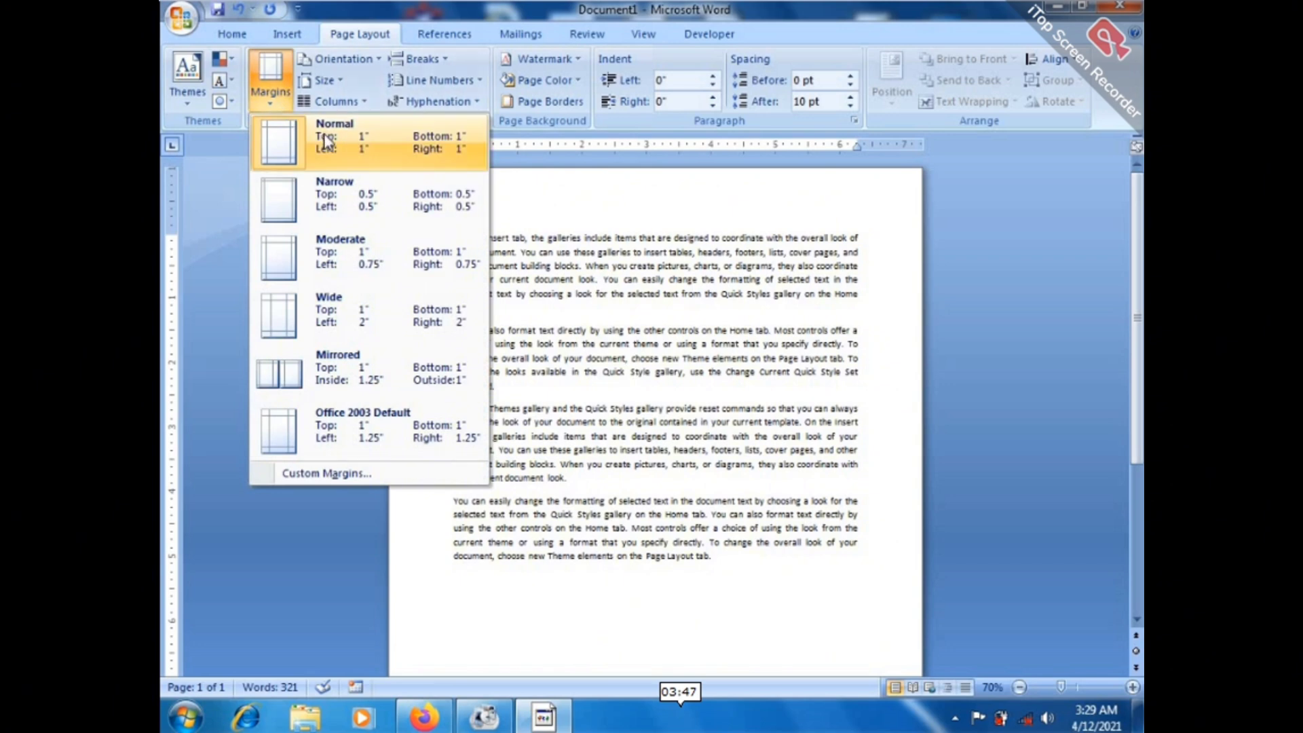
left_click(329, 83)
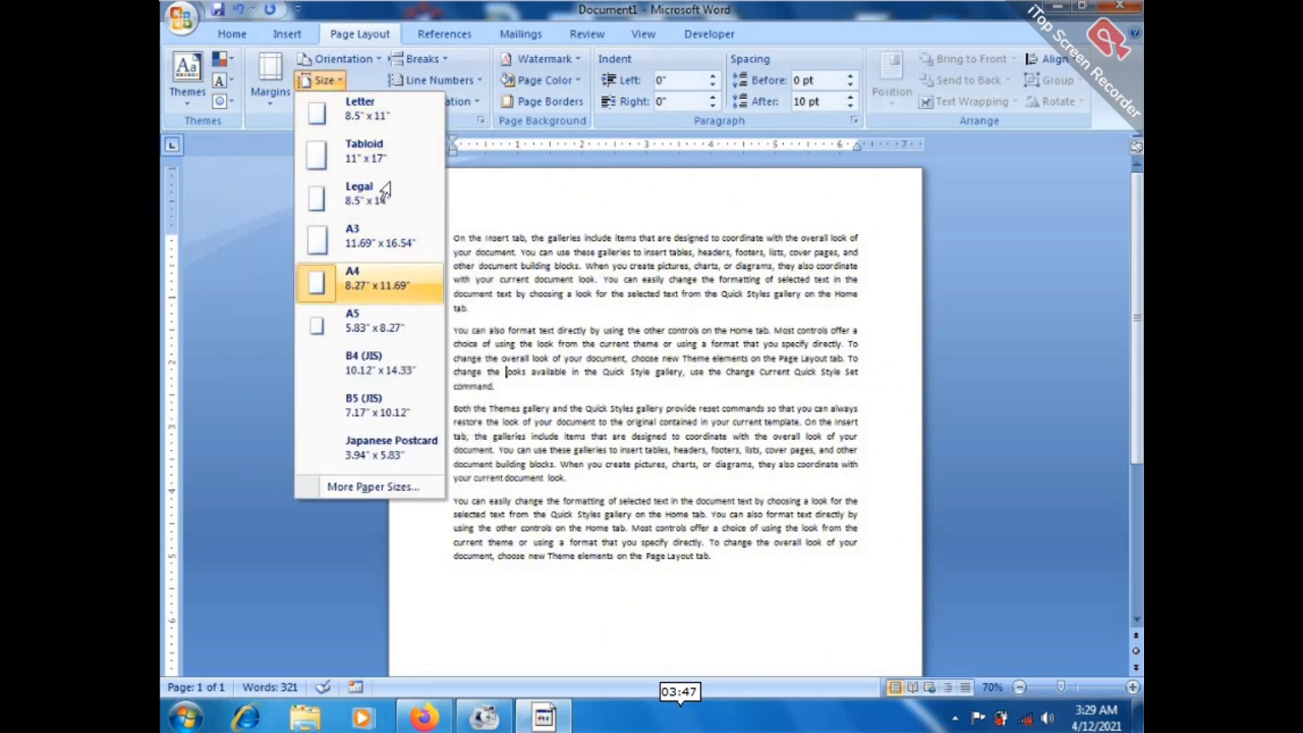
left_click(362, 282)
Briefly switch to landscape, return to portrait, and place the cursor after the last paragraph.
left_click(342, 60)
left_click(354, 136)
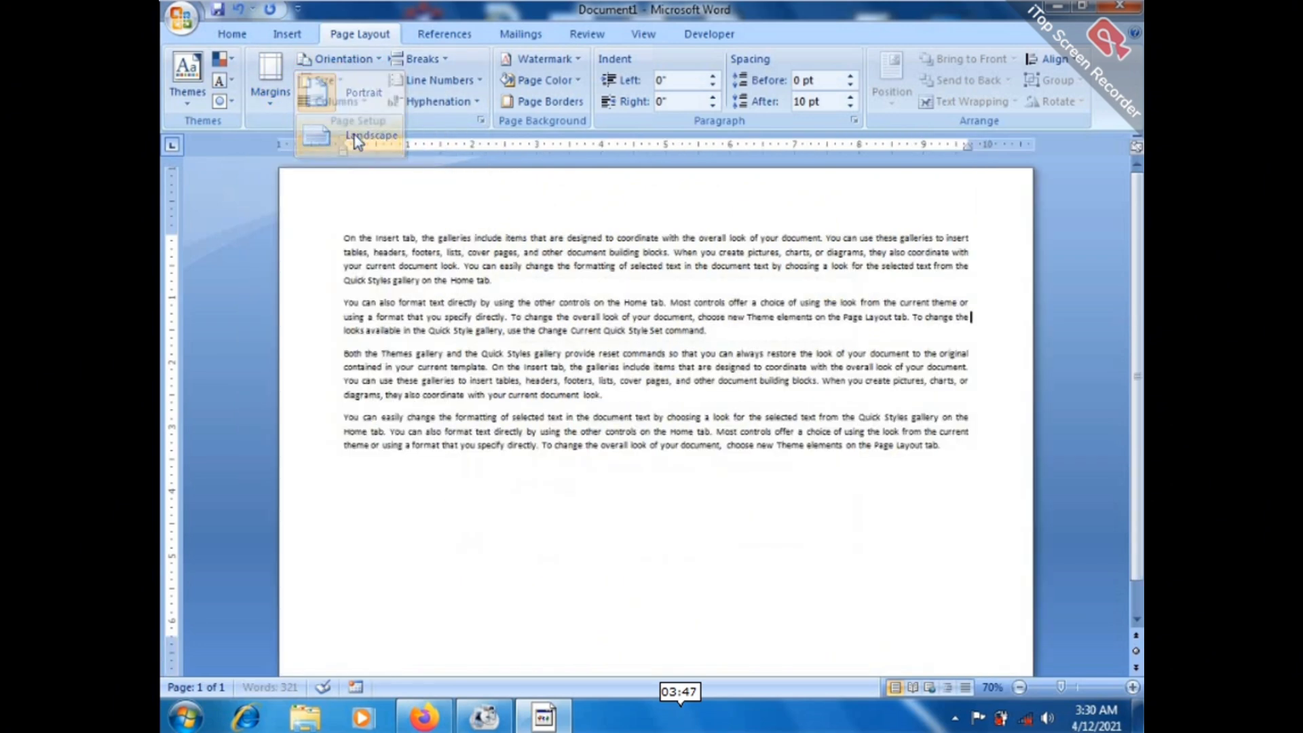
left_click(340, 60)
left_click(368, 108)
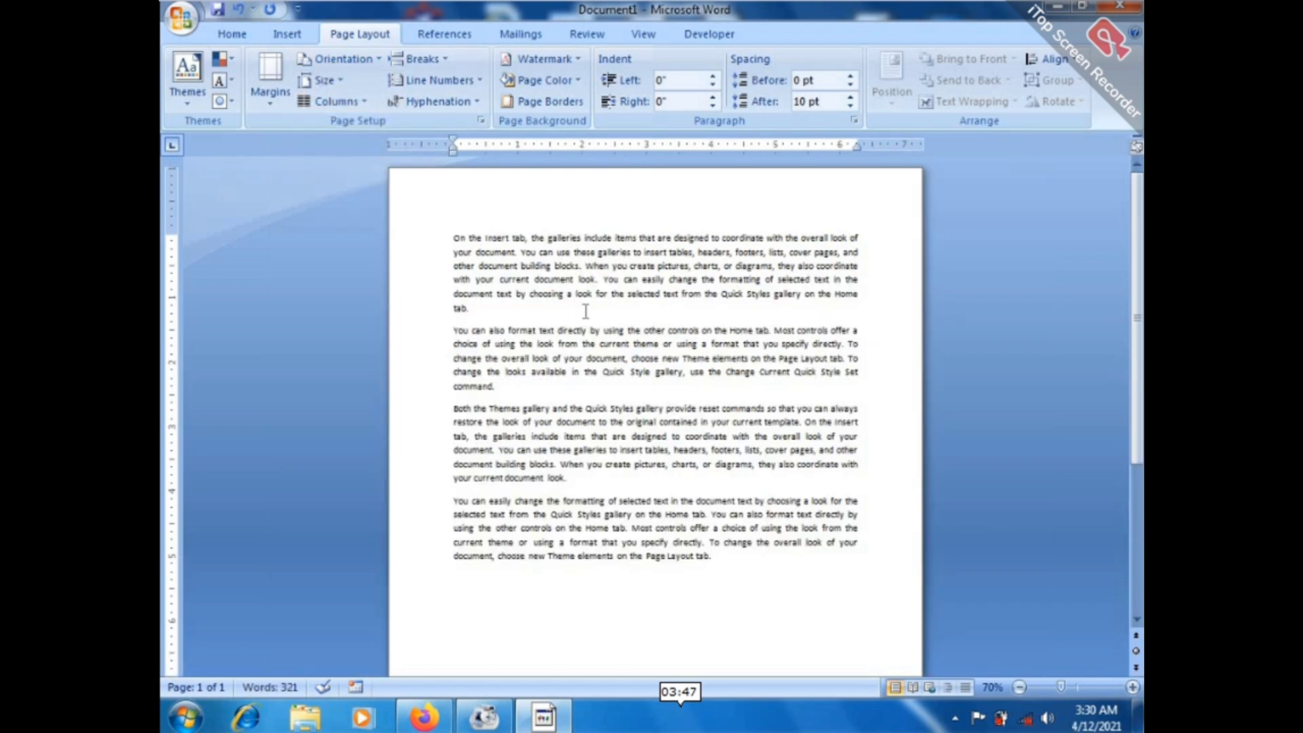
left_click(776, 567)
Zoom to 90% and select the first three paragraphs.
left_click(1133, 687)
left_click(1132, 687)
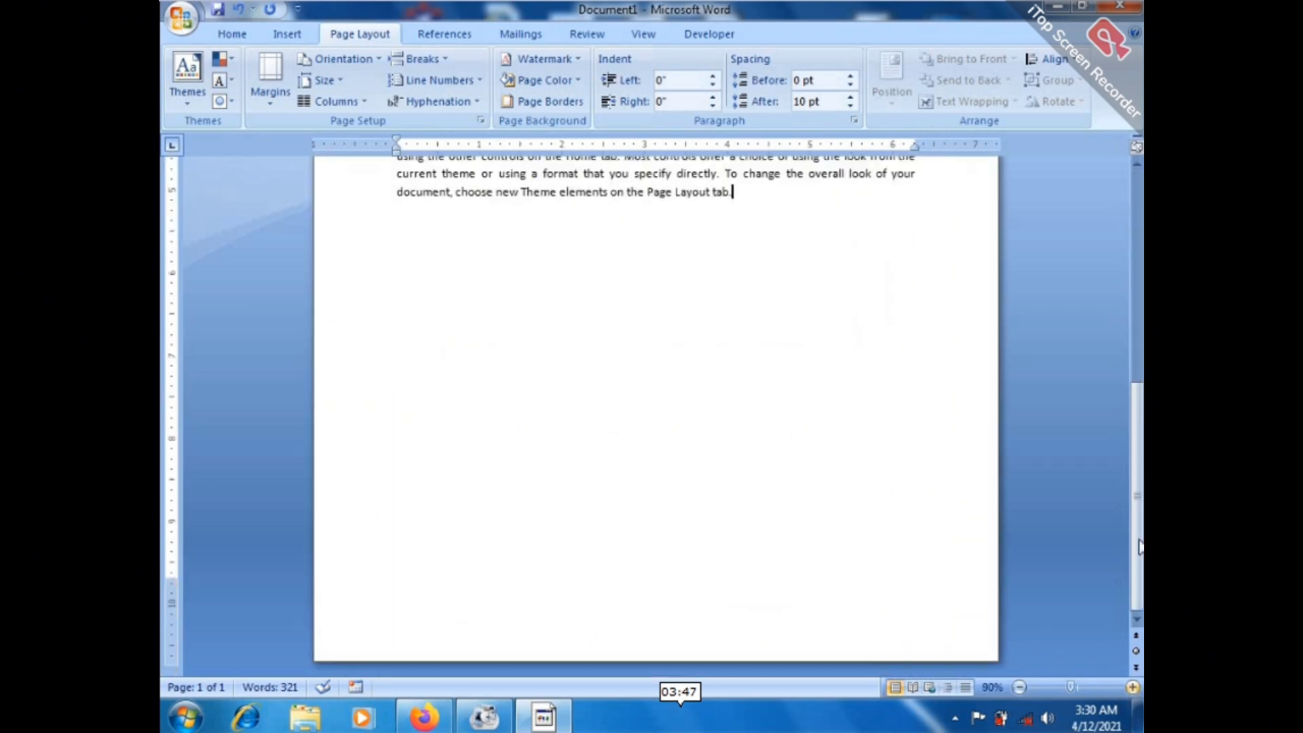
scroll(1101, 297, "up", 8)
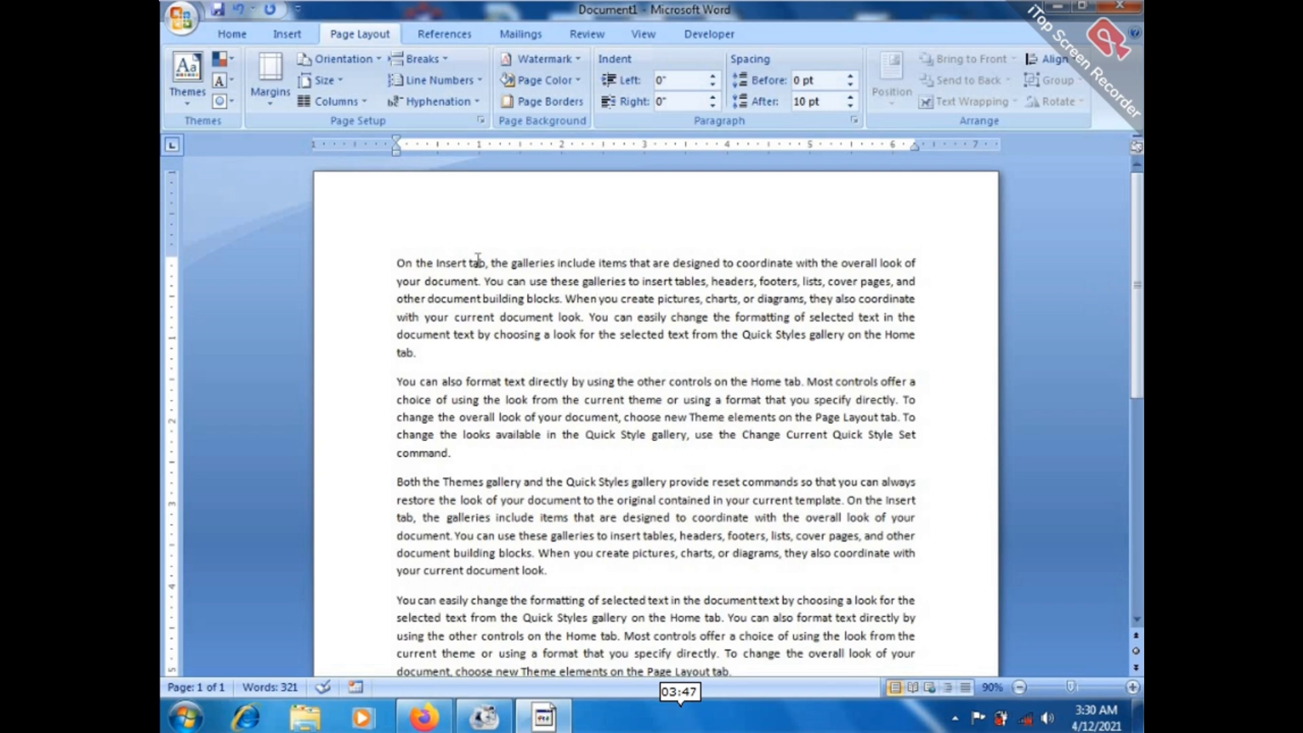
left_click_drag(397, 263, 775, 569)
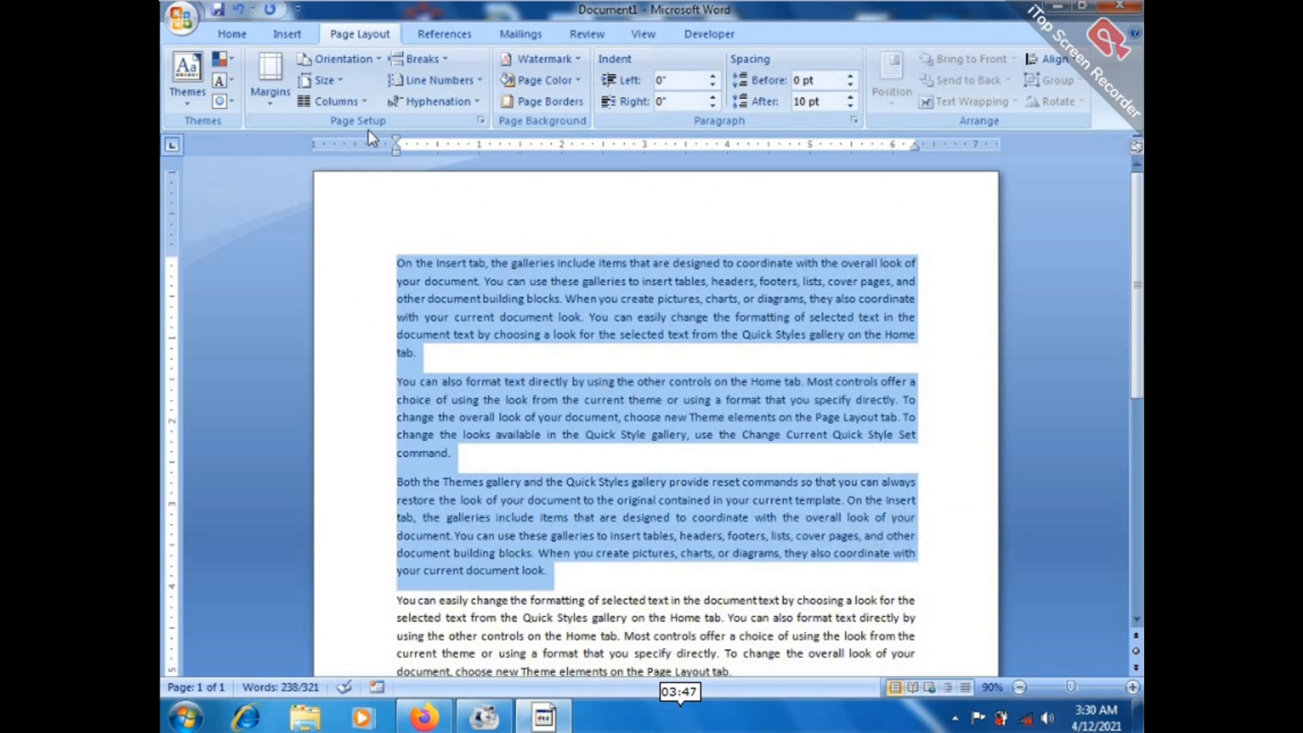
Lay out the selected paragraphs in three columns after briefly trying two.
left_click(343, 103)
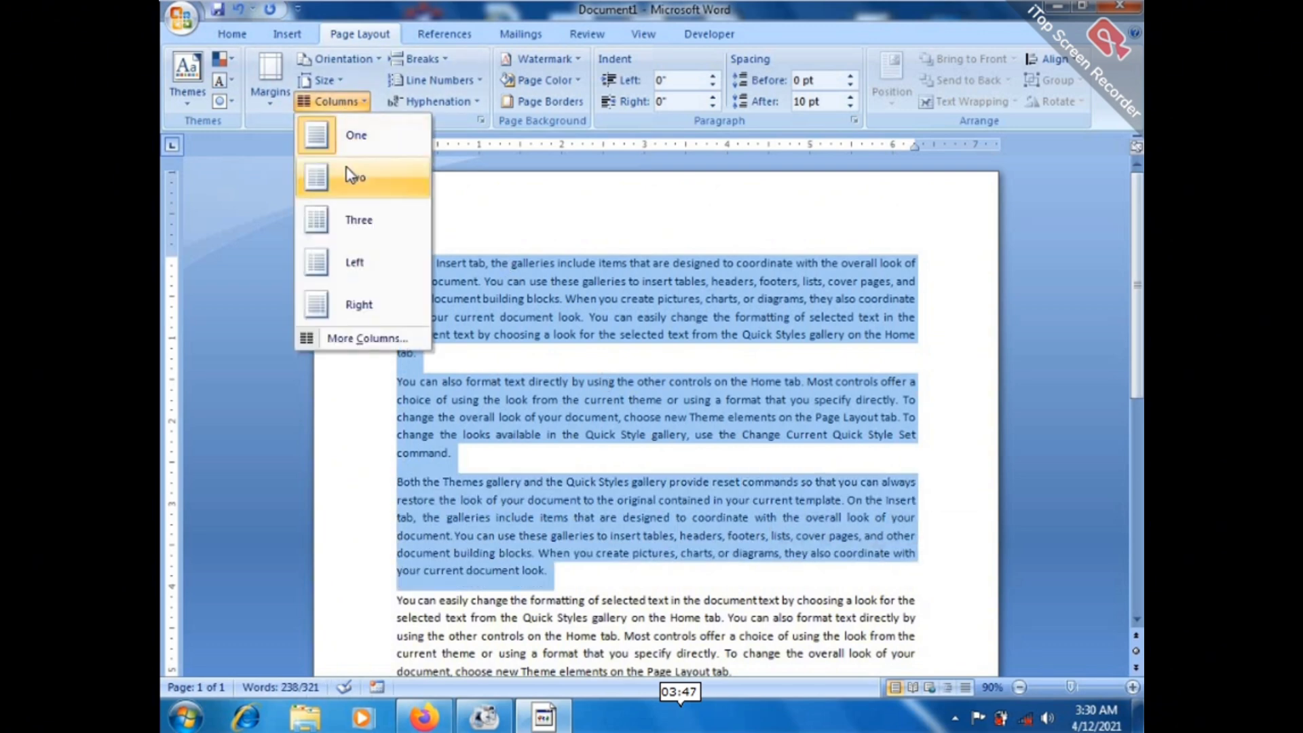
left_click(352, 178)
left_click(335, 104)
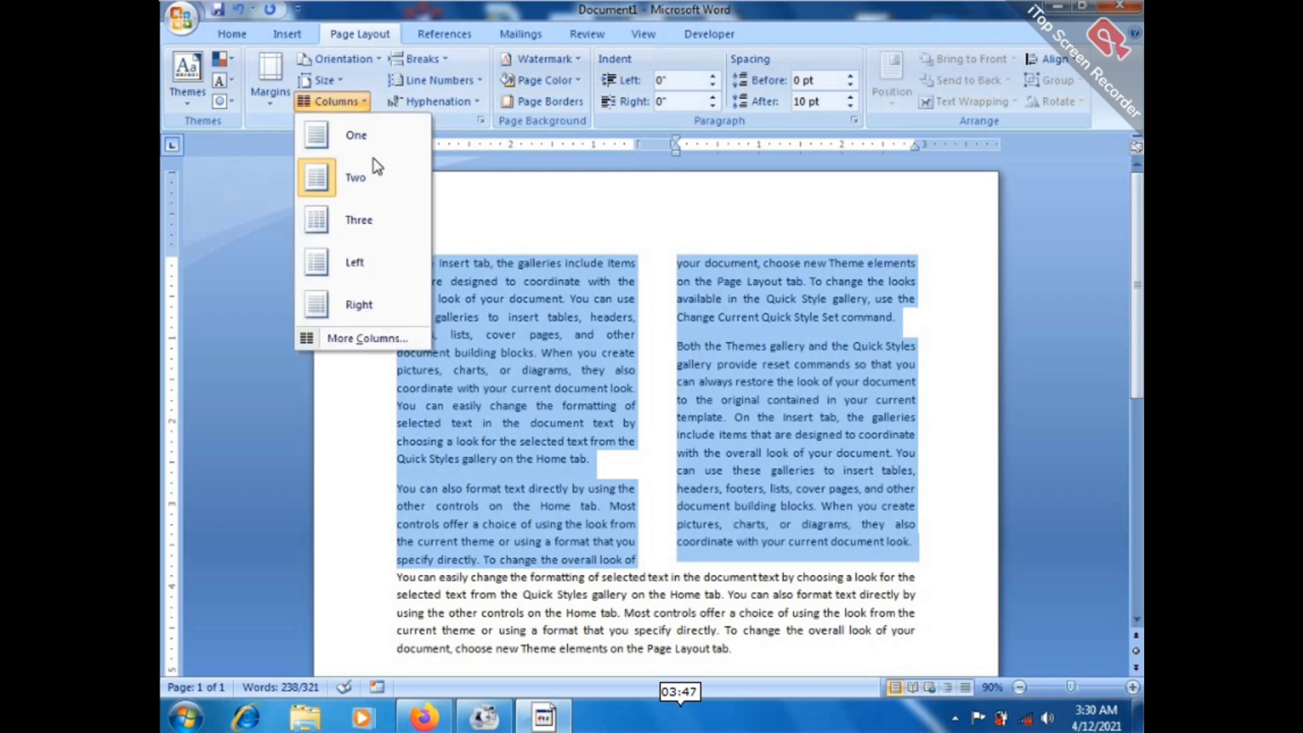
left_click(353, 224)
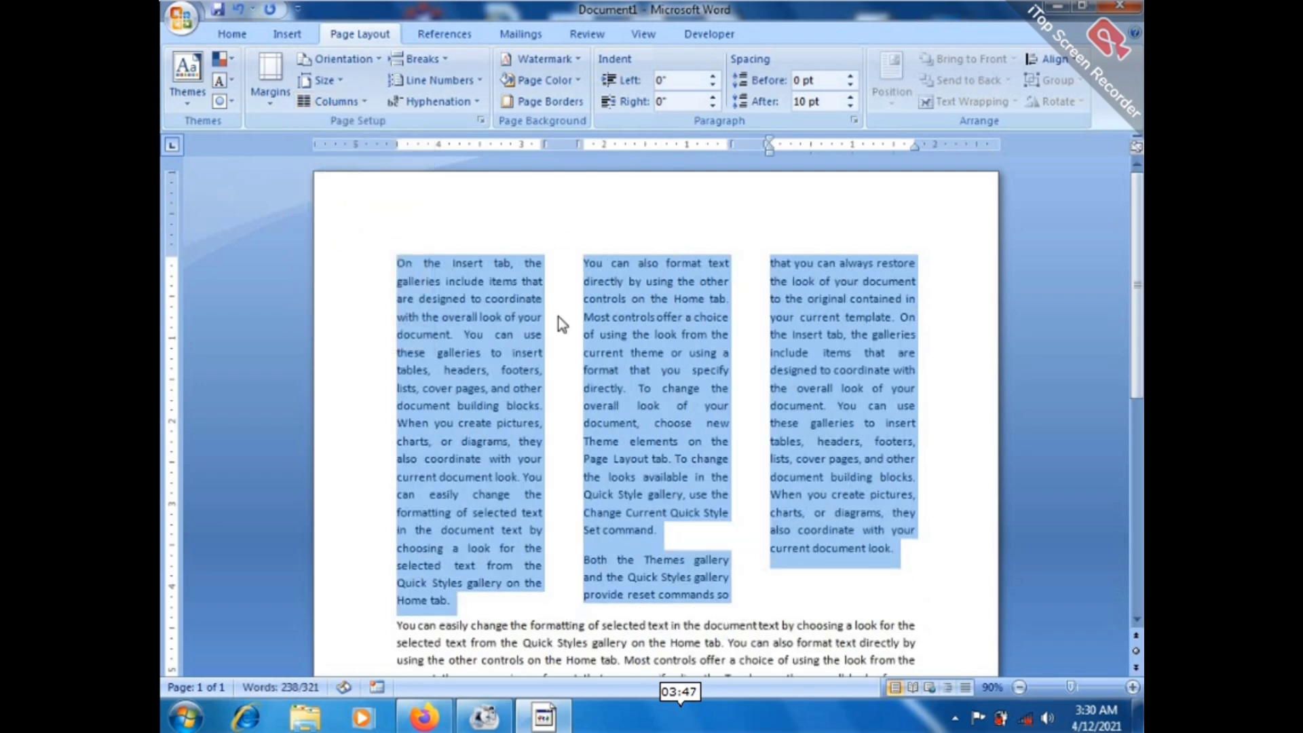
left_click(980, 548)
scroll(656, 397, "down", 1)
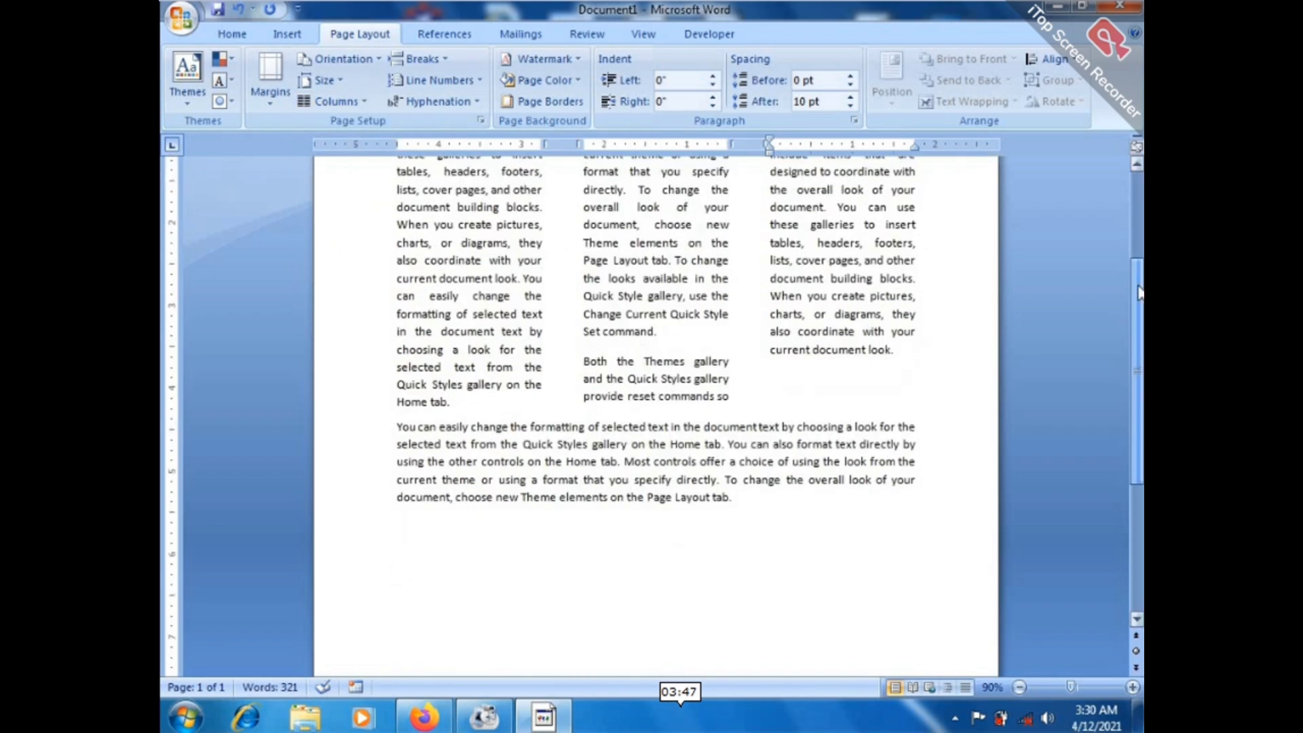
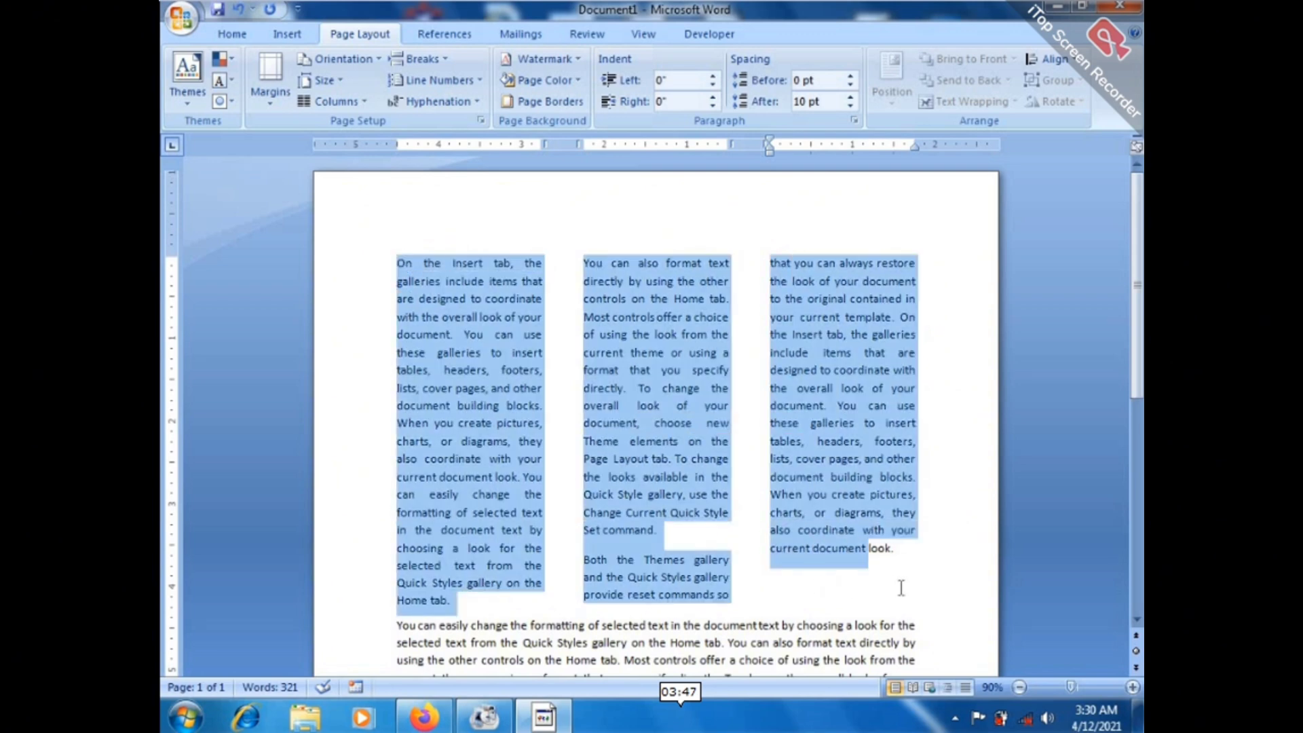
Select the three paragraphs and try one and two columns before settling on three.
left_click_drag(901, 588, 905, 585)
left_click(335, 102)
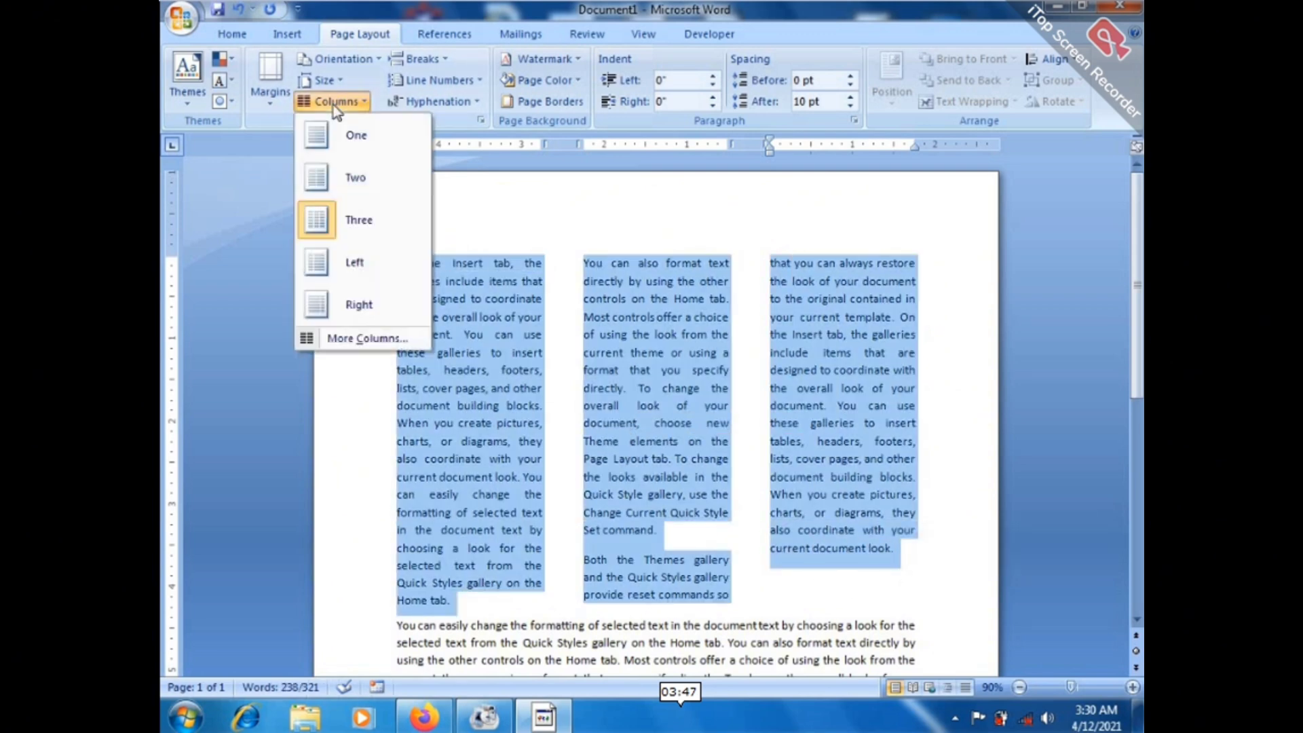
left_click(353, 135)
left_click(336, 102)
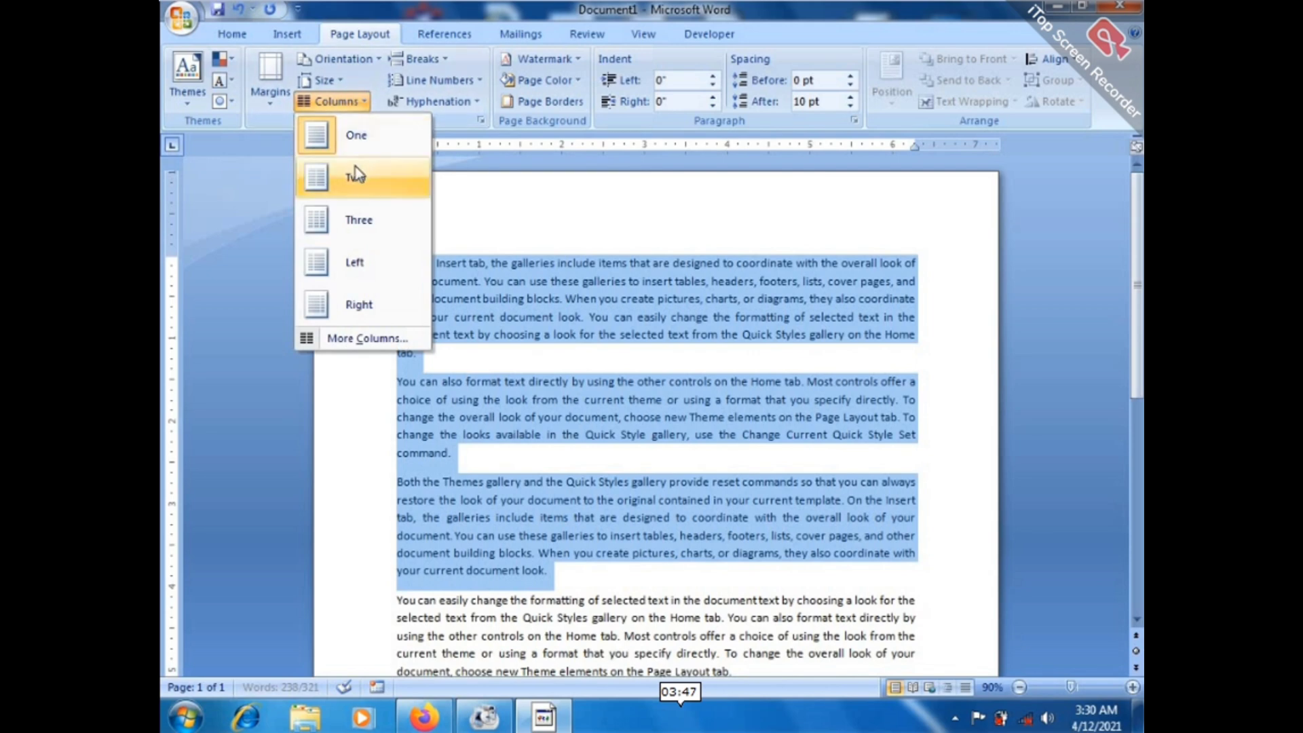
left_click(356, 176)
left_click(354, 103)
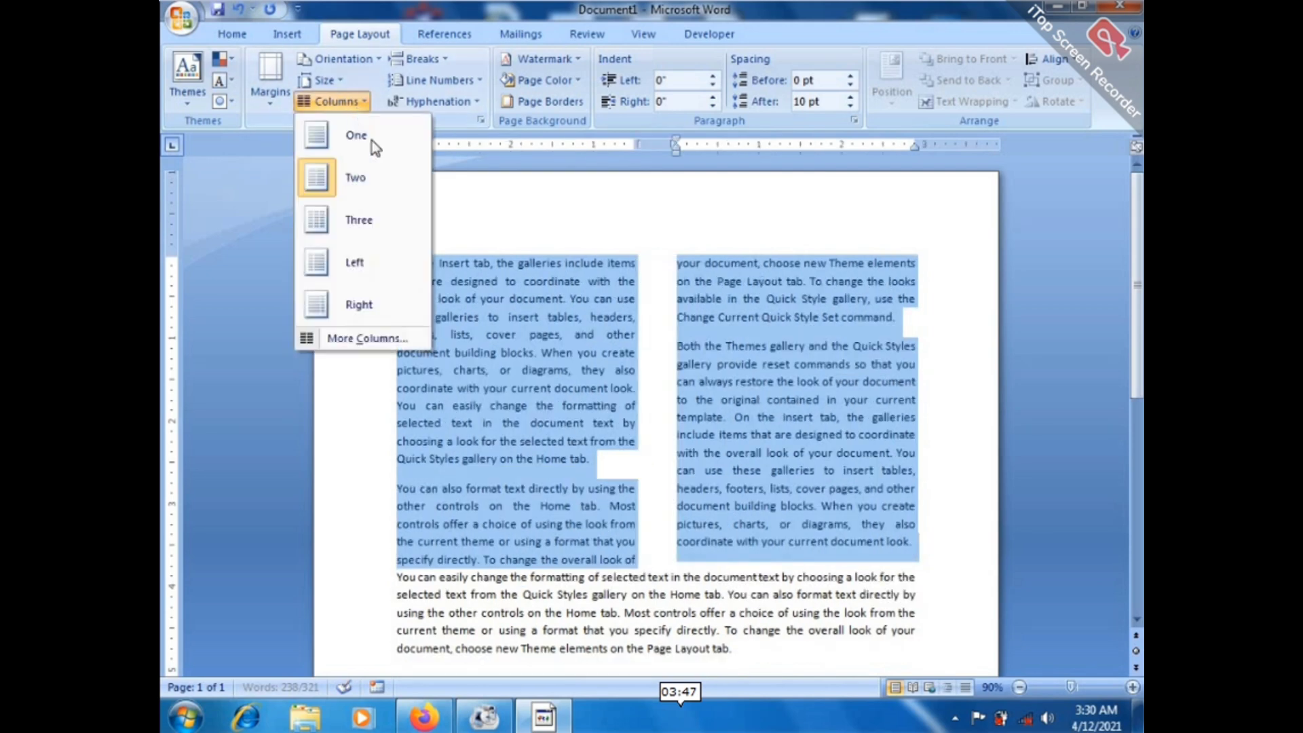
left_click(367, 229)
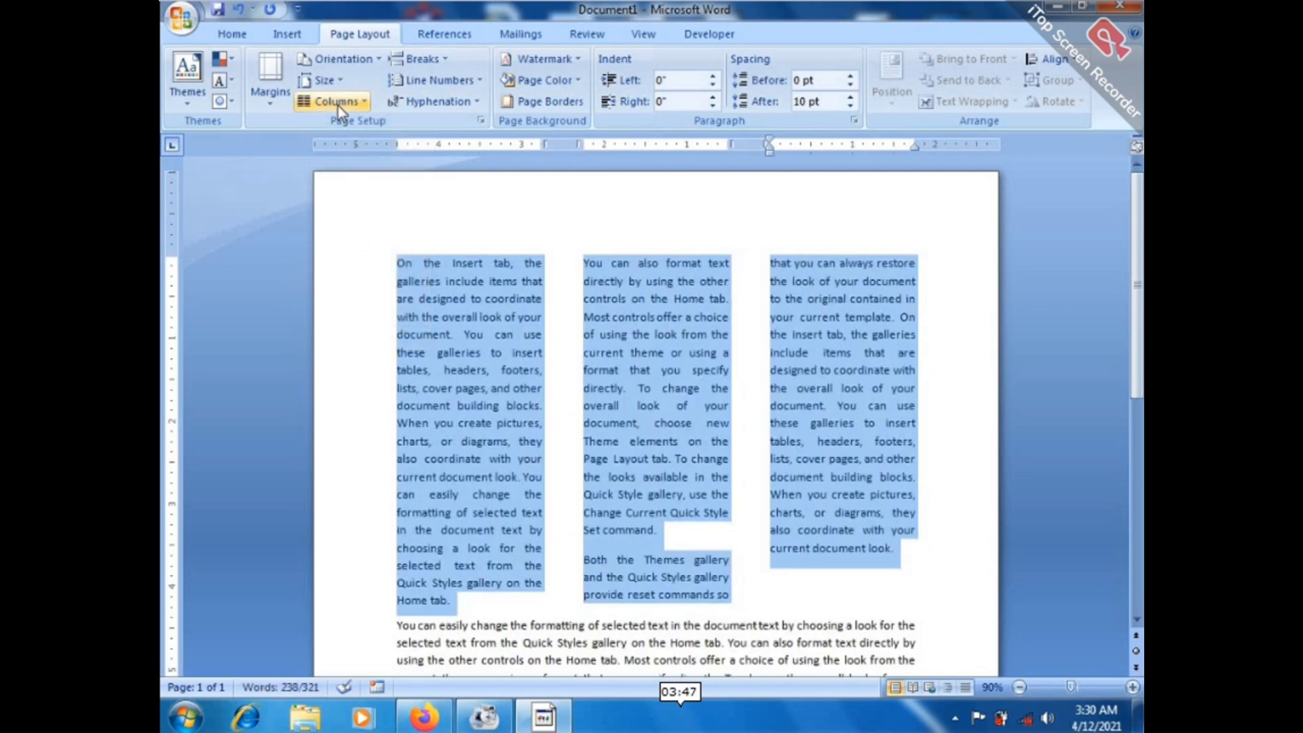
Deselect the text and scroll through the three-column page.
left_click(581, 369)
left_click(920, 352)
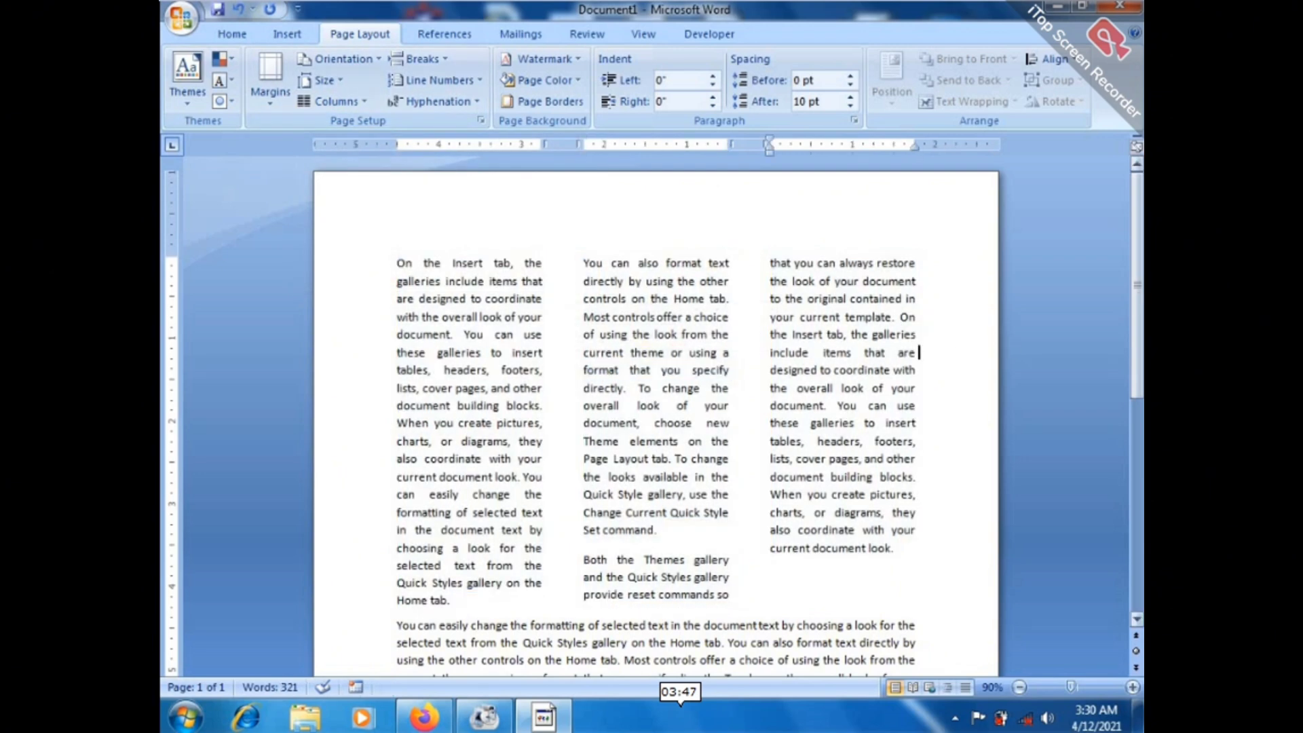
mouse_move(1137, 241)
left_mouse_down()
mouse_move(1137, 257)
mouse_move(1136, 239)
left_mouse_up()
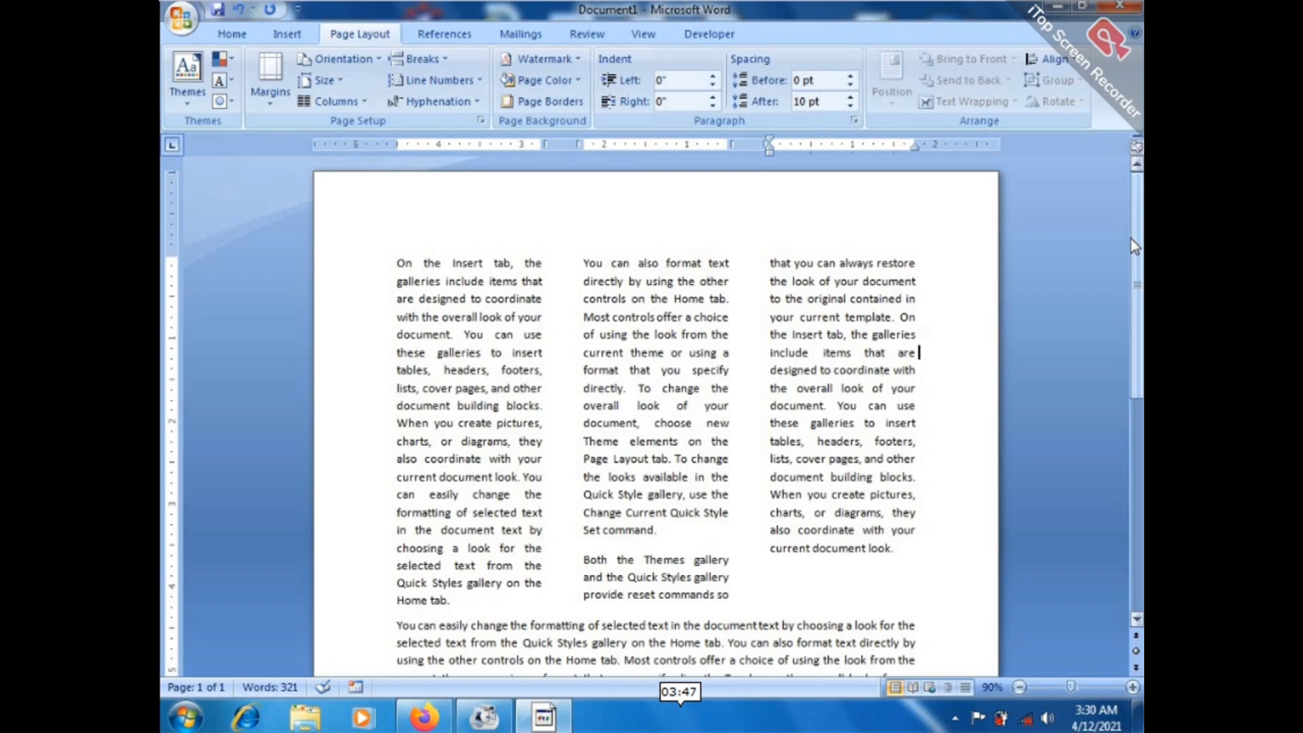
mouse_move(1137, 234)
left_mouse_down()
mouse_move(1137, 343)
mouse_move(1137, 235)
left_mouse_up()
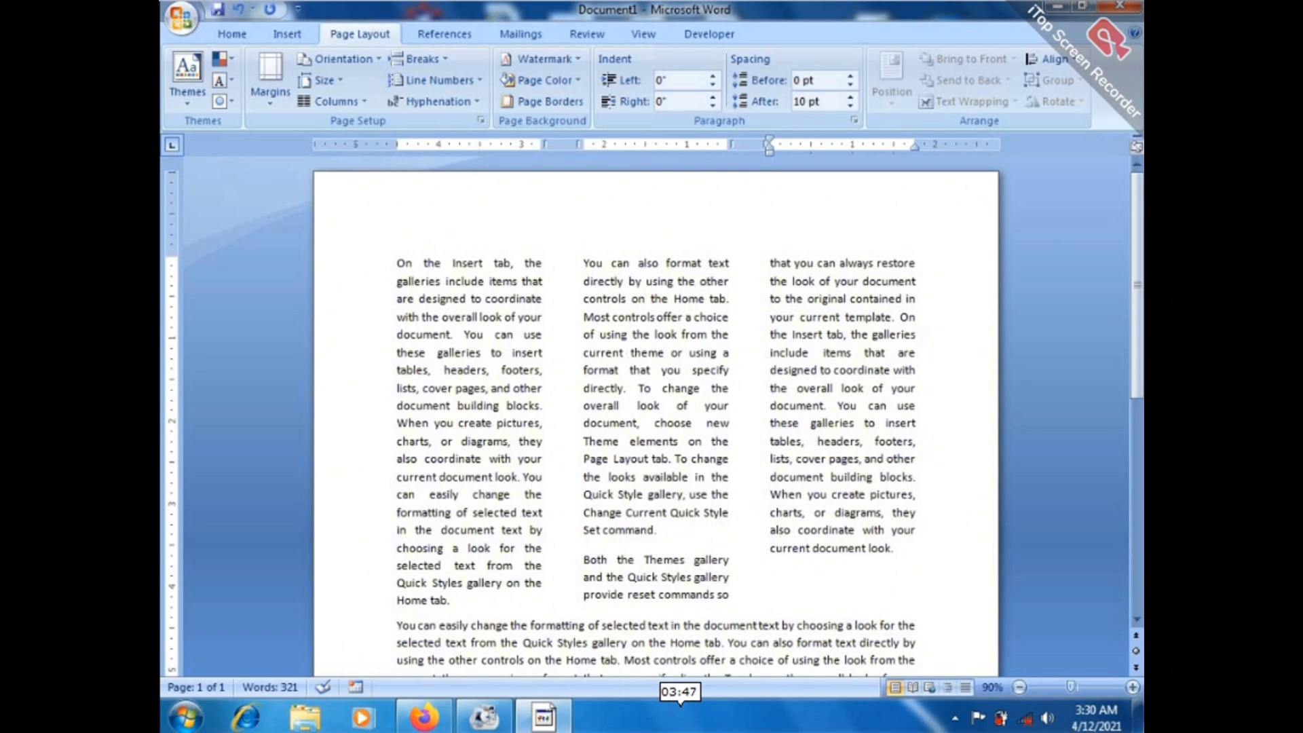
left_click_drag(1137, 234, 1139, 190)
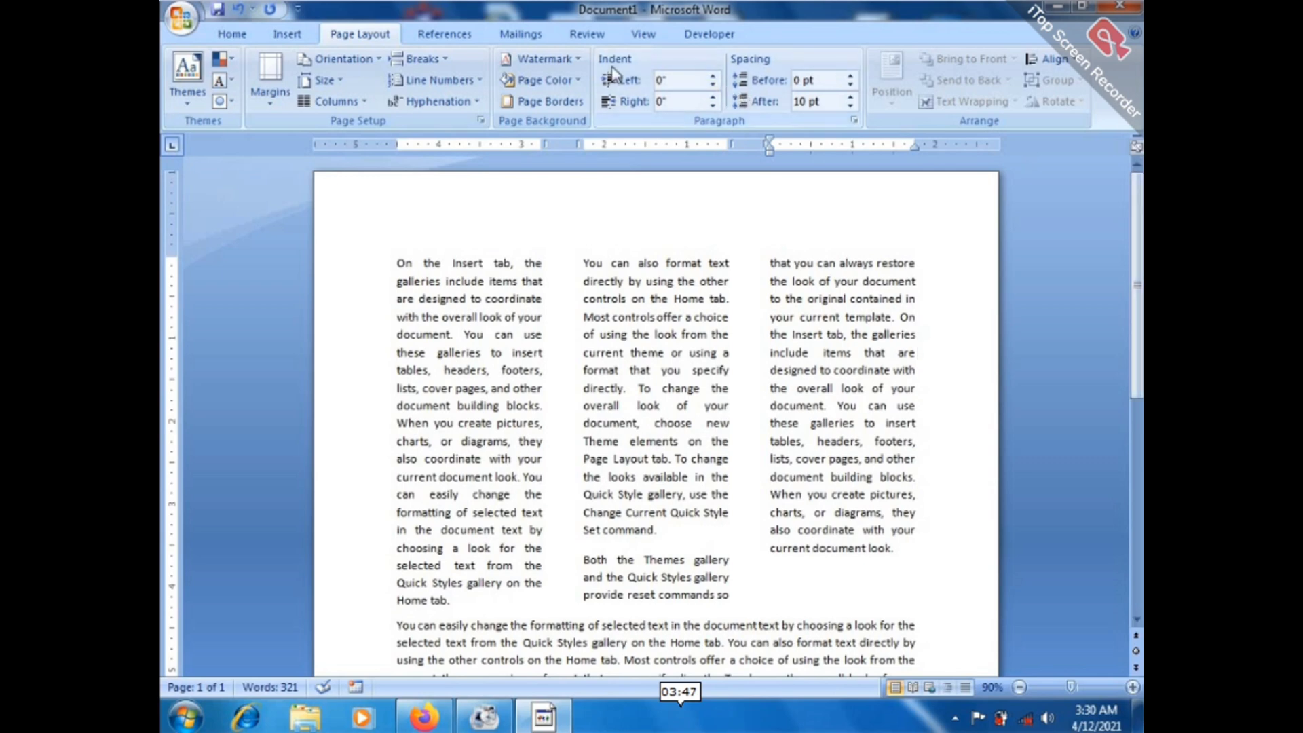
left_click(545, 62)
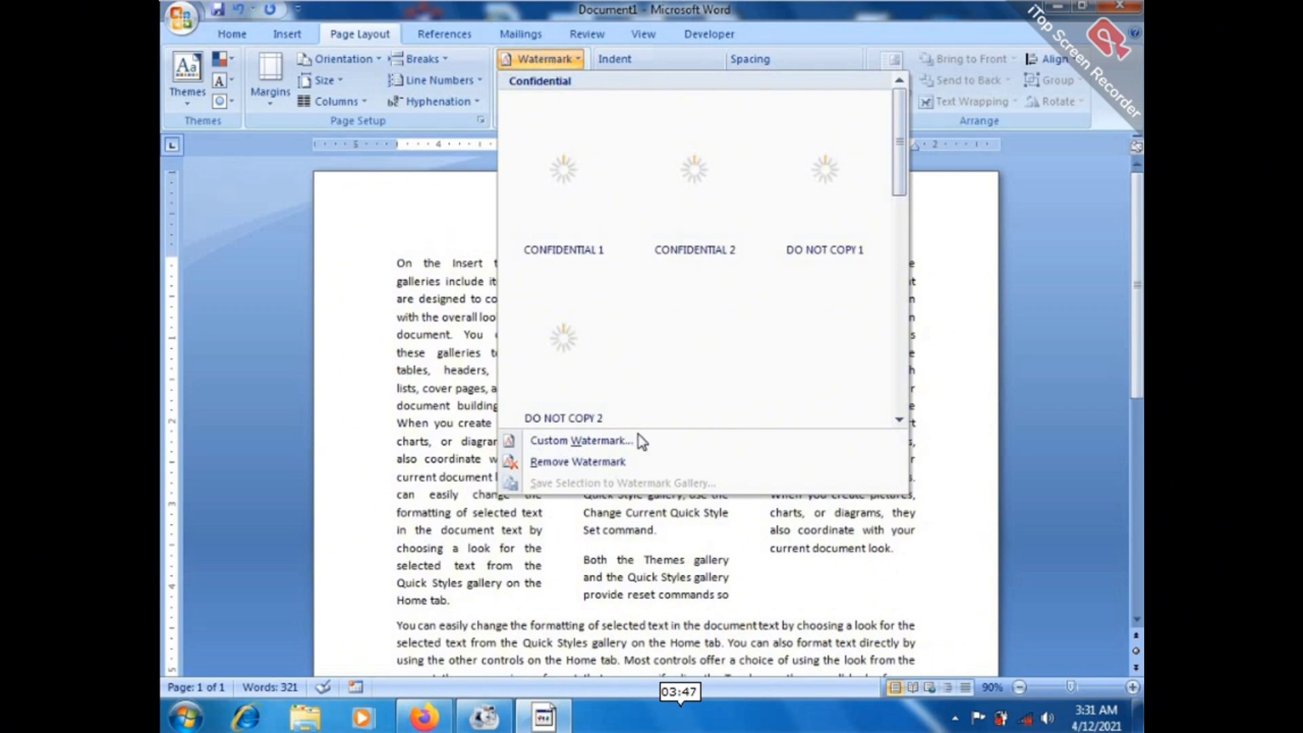
Add a red, diagonal 'NVTC' custom text watermark to the page.
left_click(595, 442)
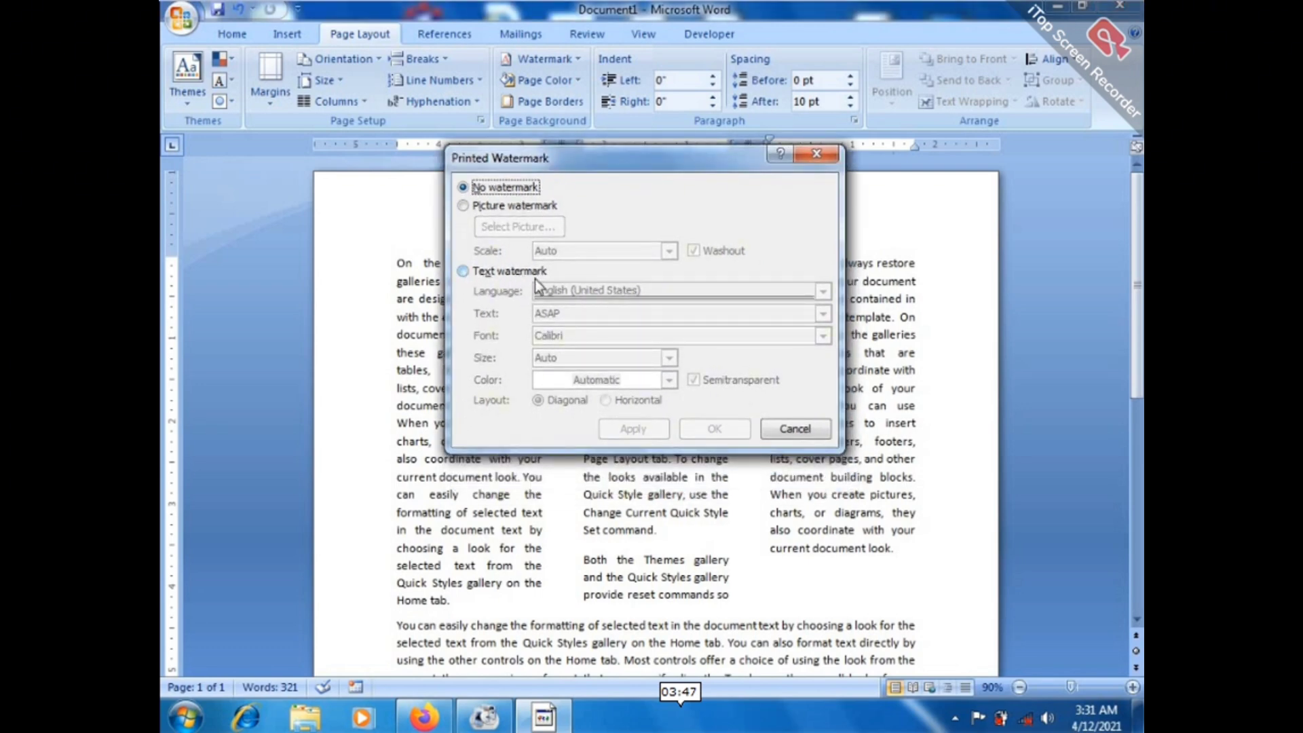
left_click(490, 277)
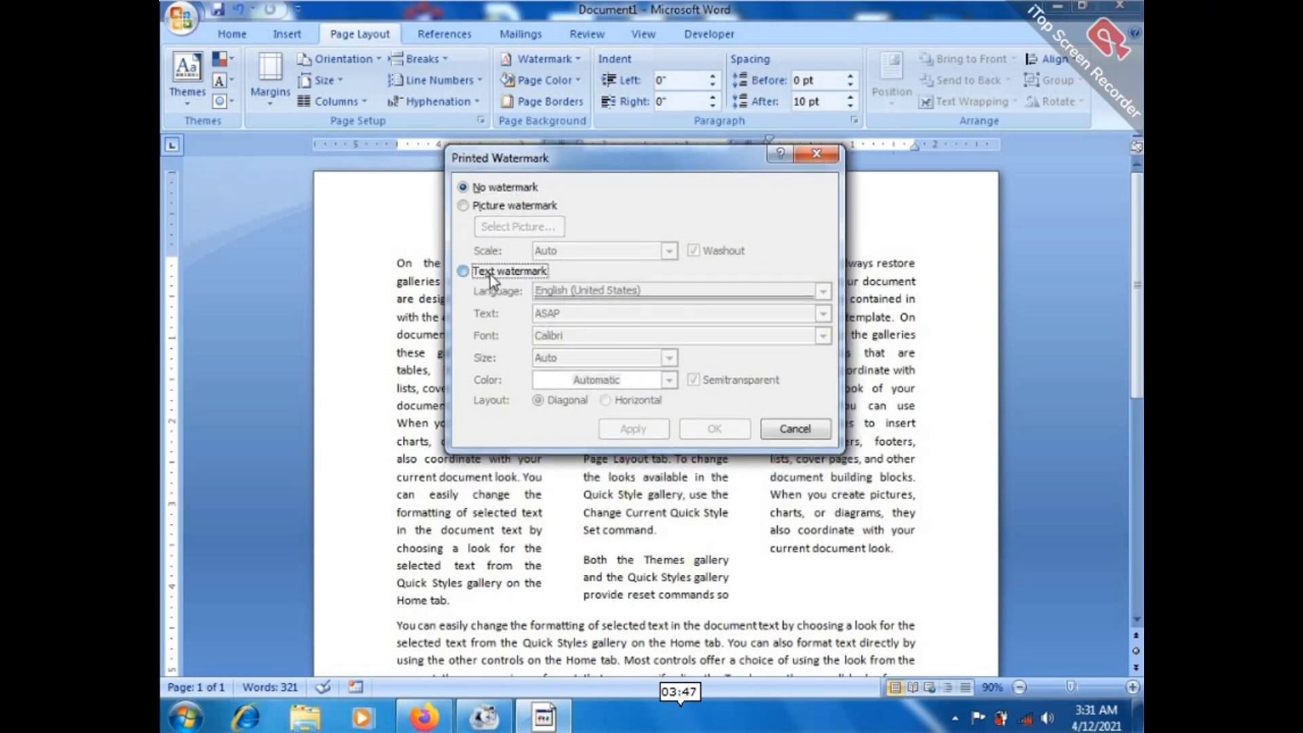
left_click(565, 313)
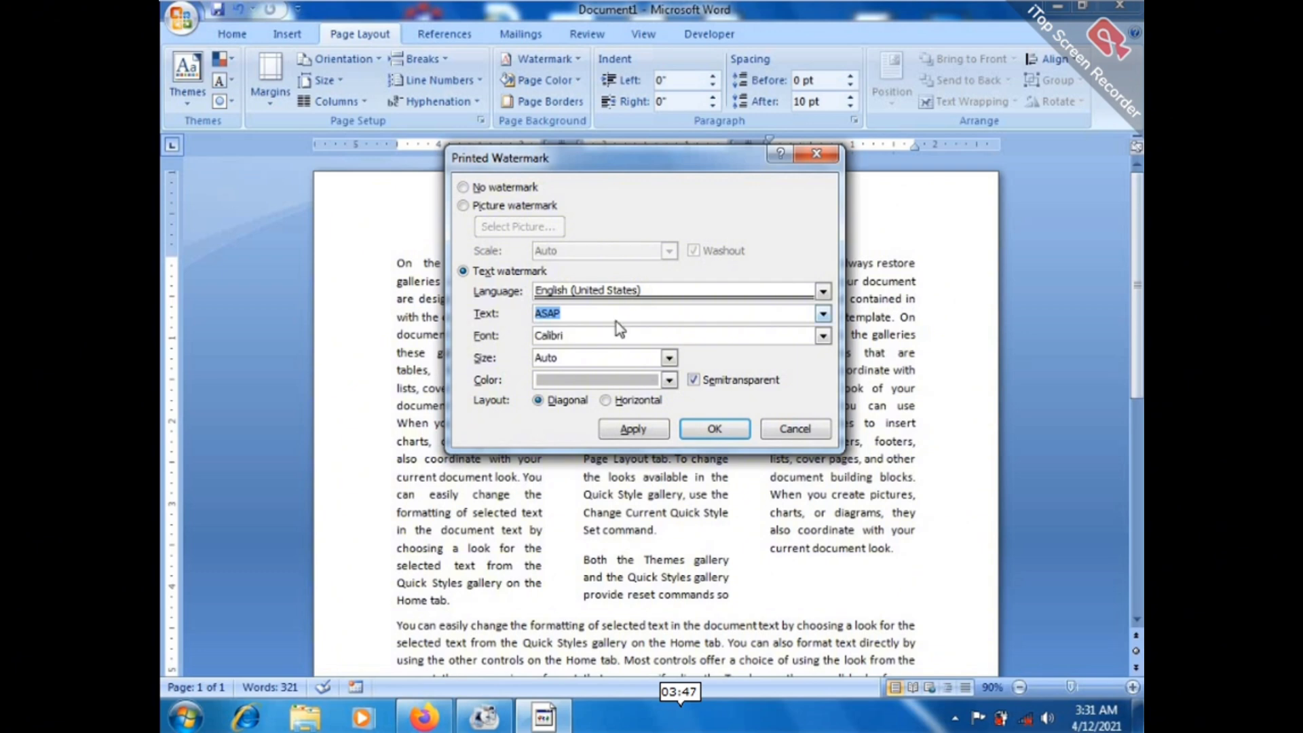
type("NVTC")
left_click(669, 381)
left_click(559, 546)
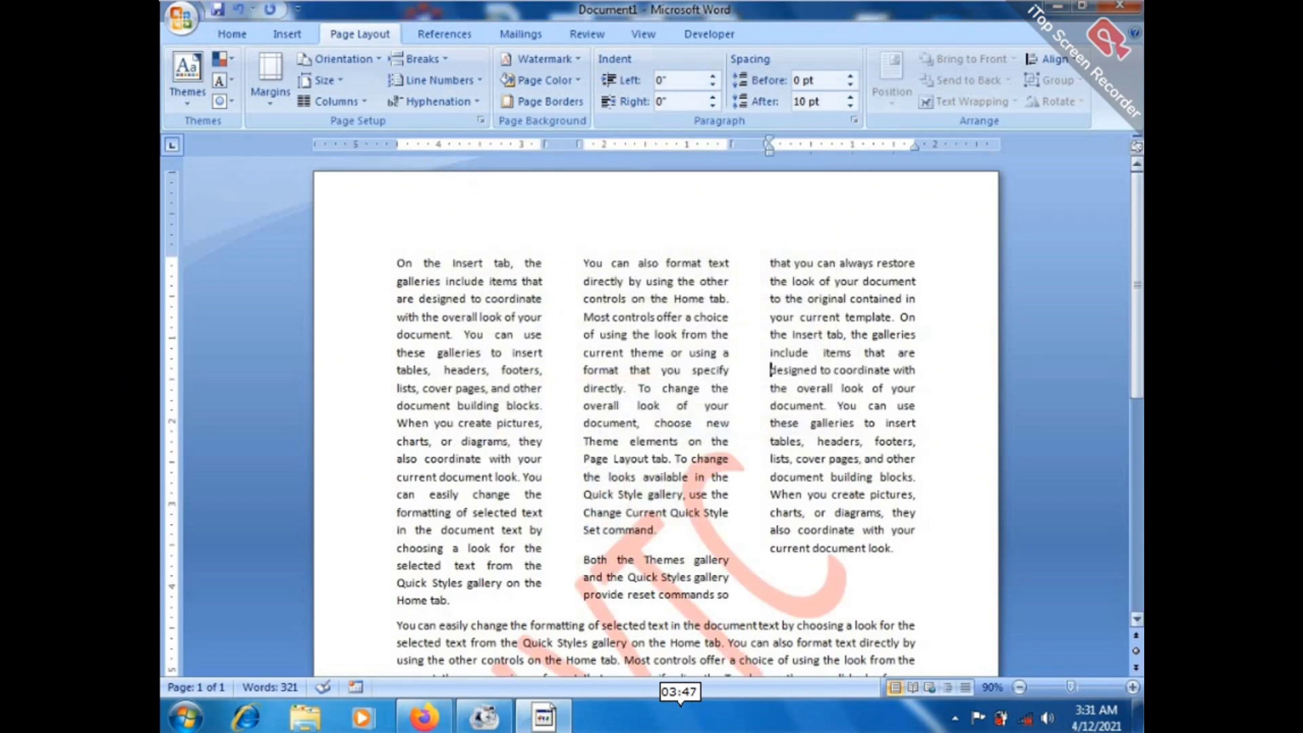
mouse_move(1138, 305)
left_mouse_down()
mouse_move(1137, 503)
mouse_move(1137, 318)
left_mouse_up()
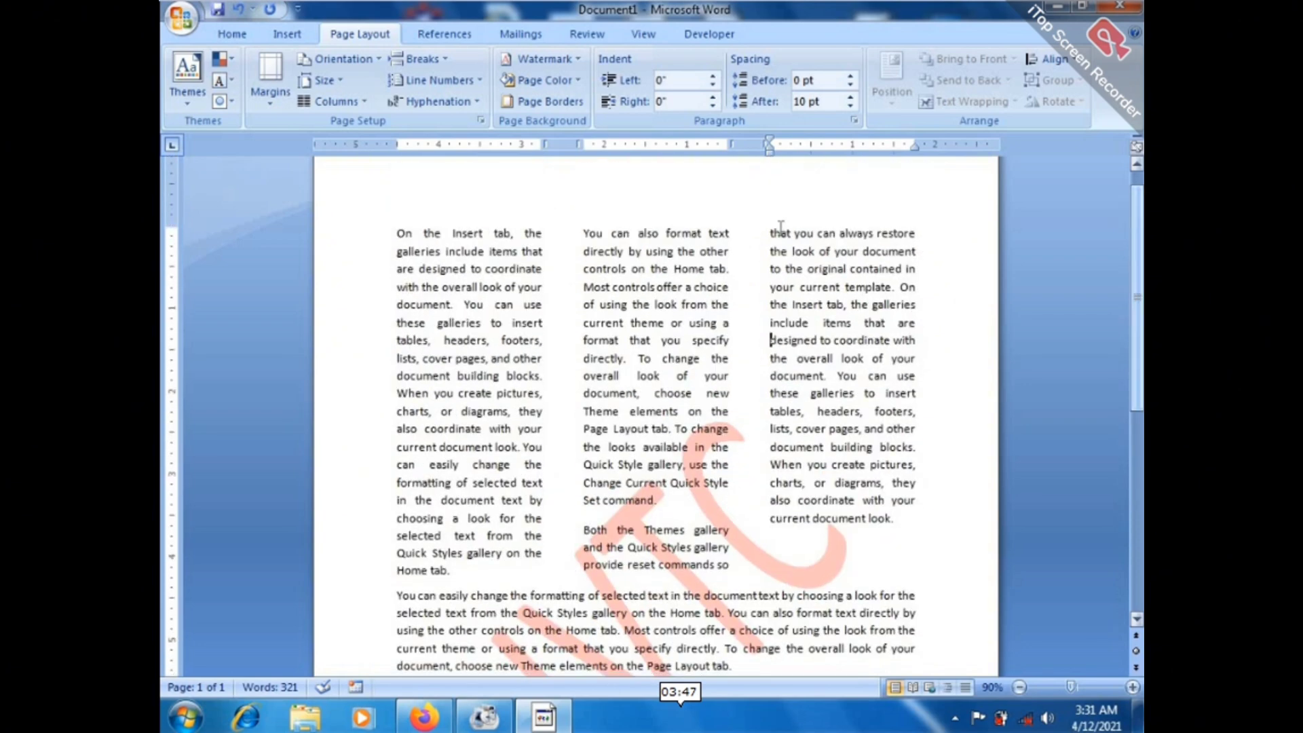
Switch the custom watermark setting from text to a picture watermark.
left_click(551, 64)
left_click(567, 441)
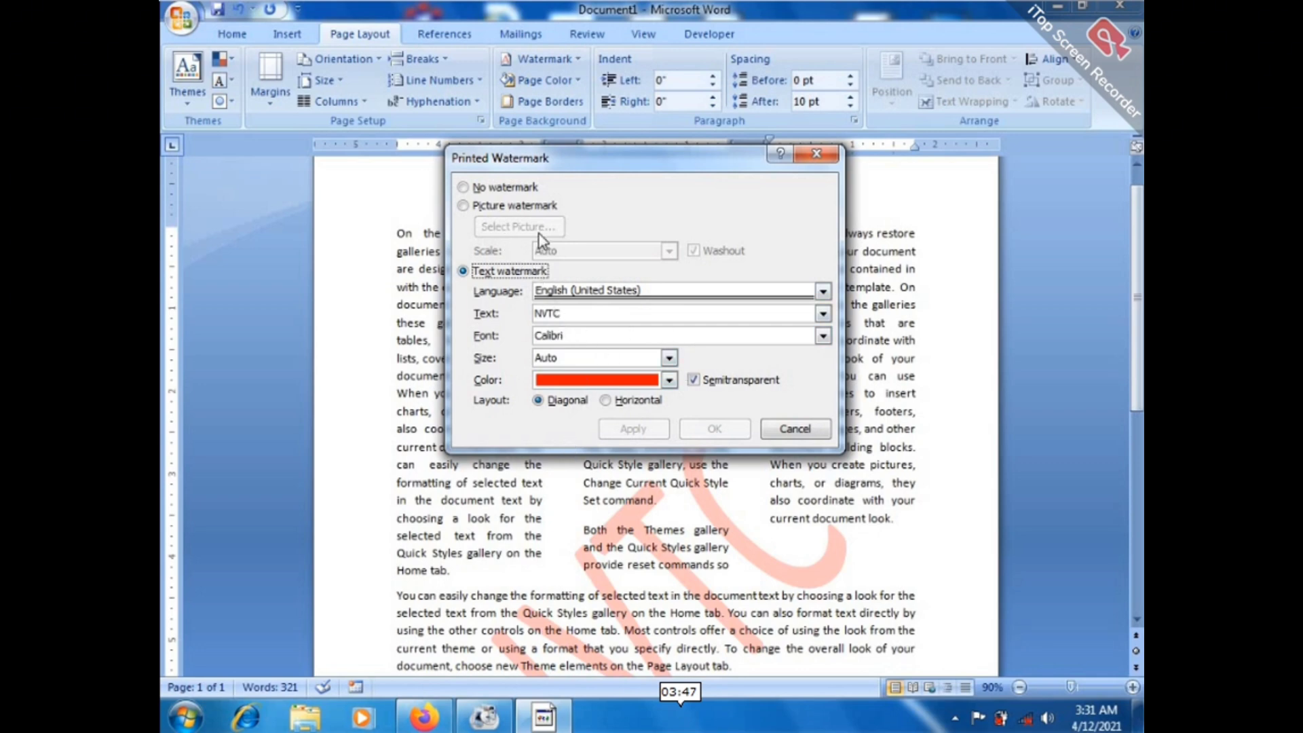
left_click(492, 210)
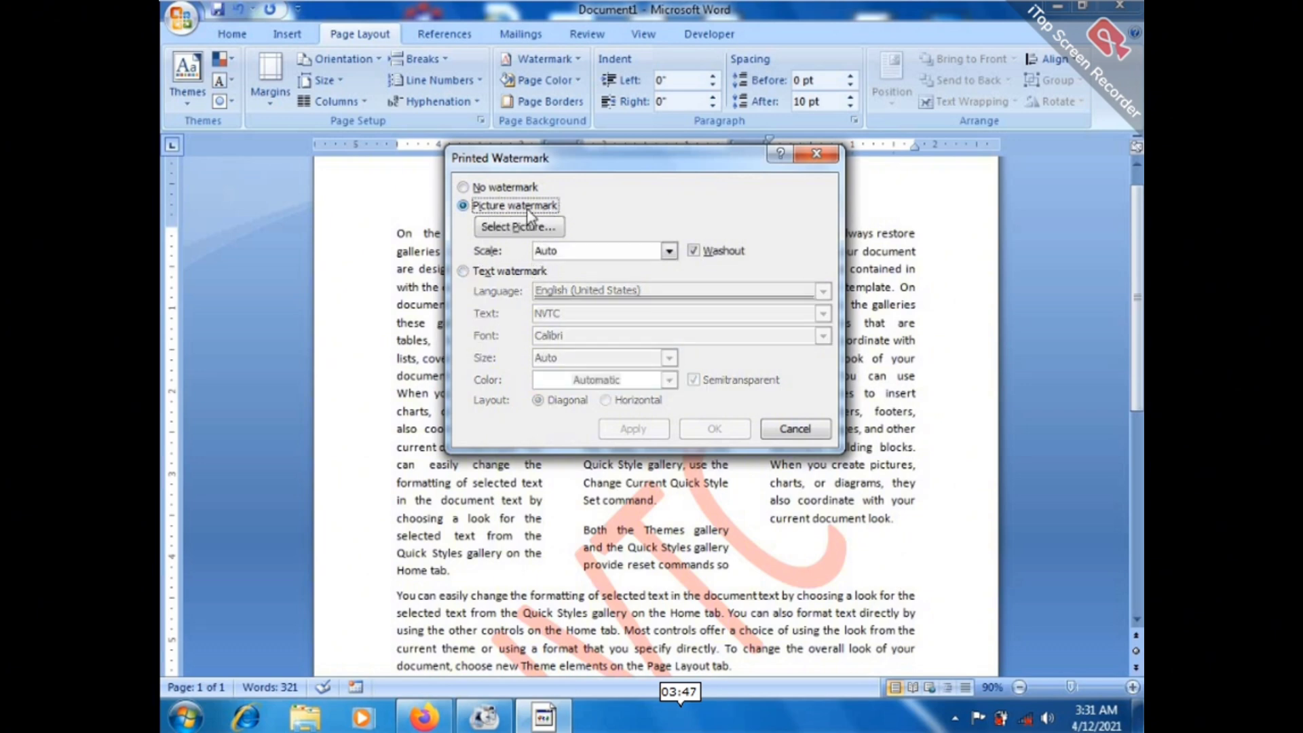
left_click(506, 228)
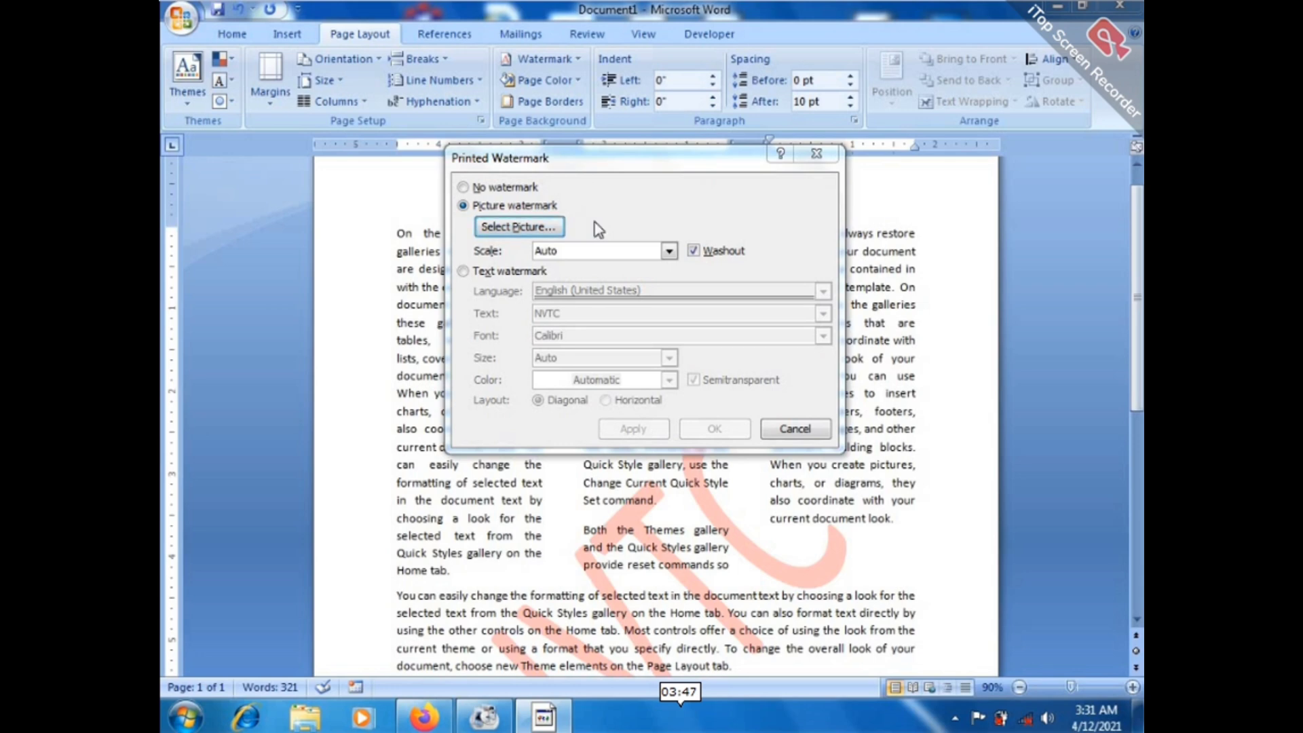
Insert punjab-education from E:\pic\786\logo as the washed-out watermark picture.
left_click_drag(626, 193, 503, 75)
scroll(488, 299, "down", 3)
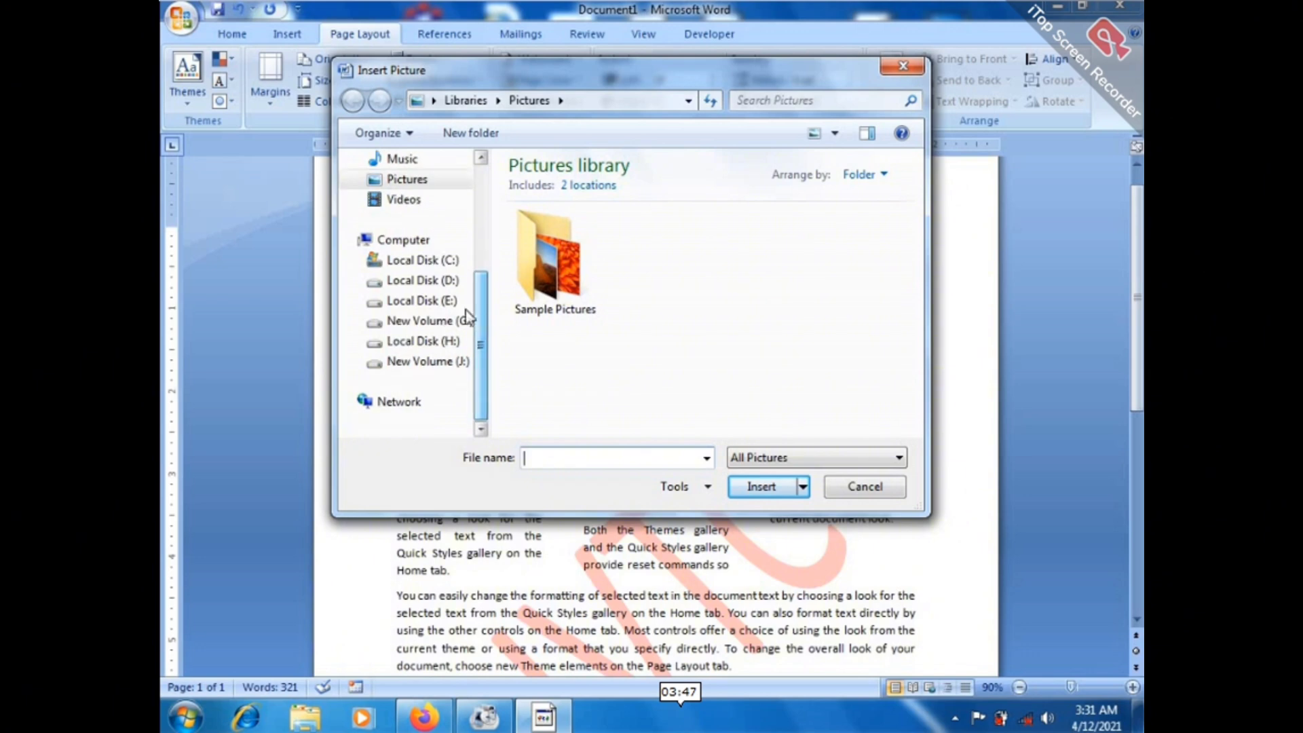
left_click(438, 301)
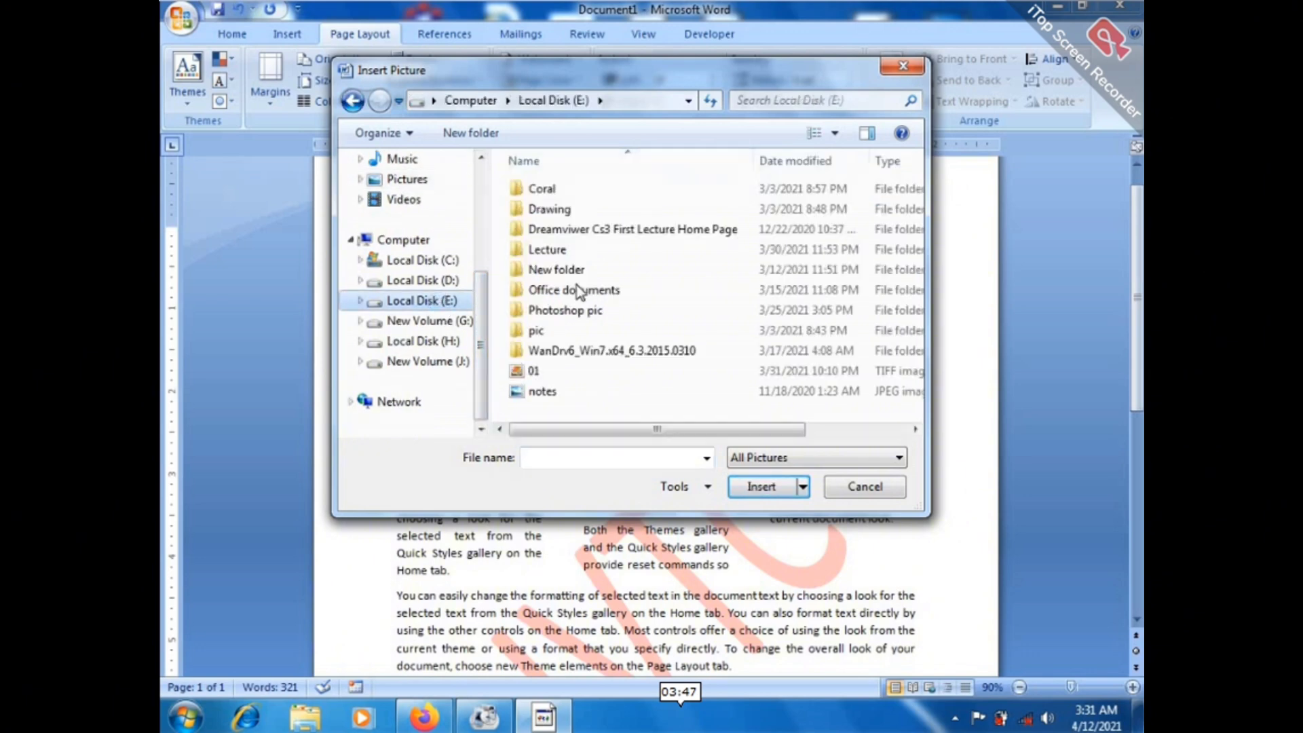
double_click(547, 332)
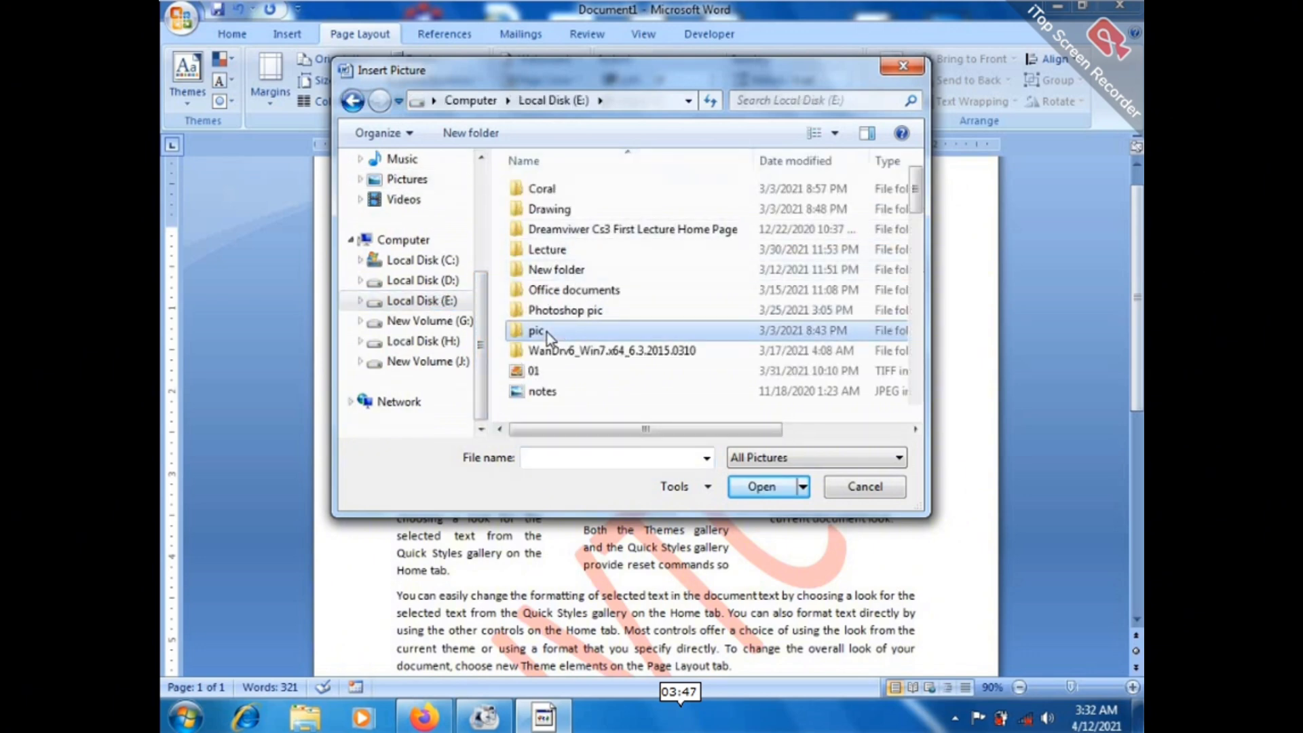
double_click(541, 184)
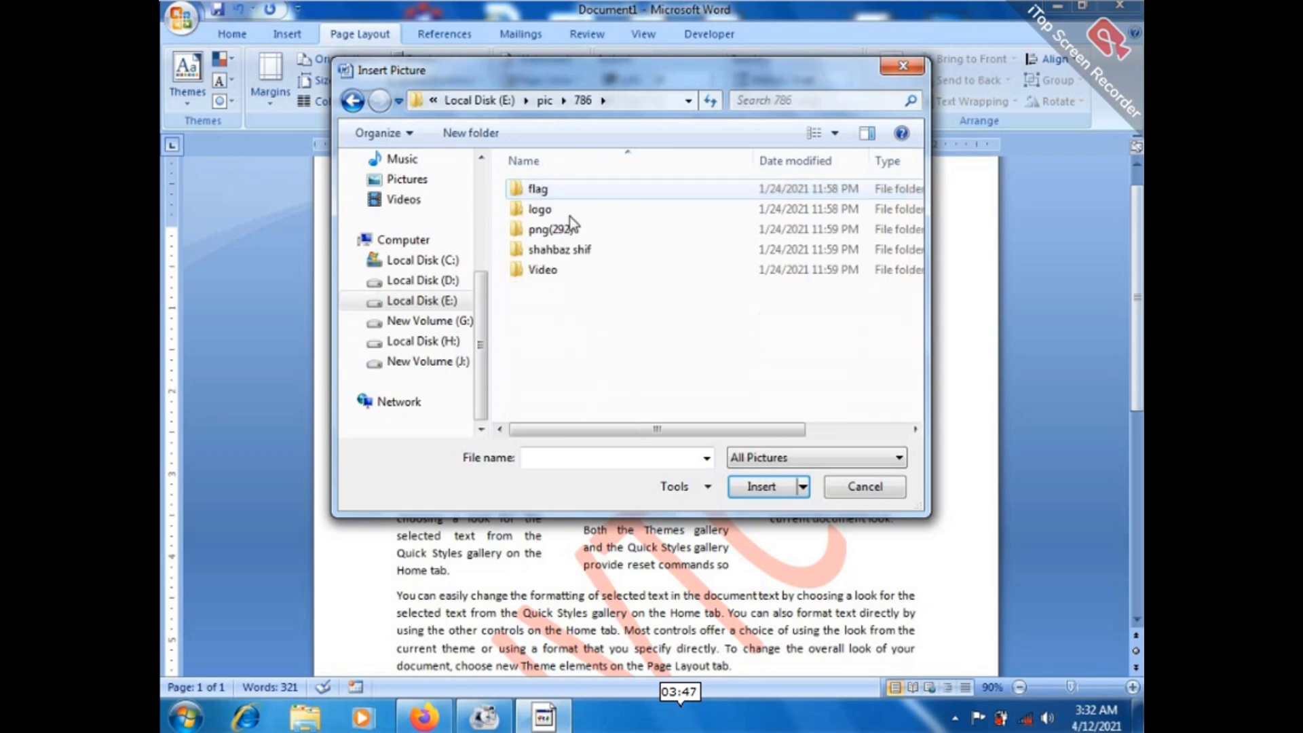
double_click(548, 213)
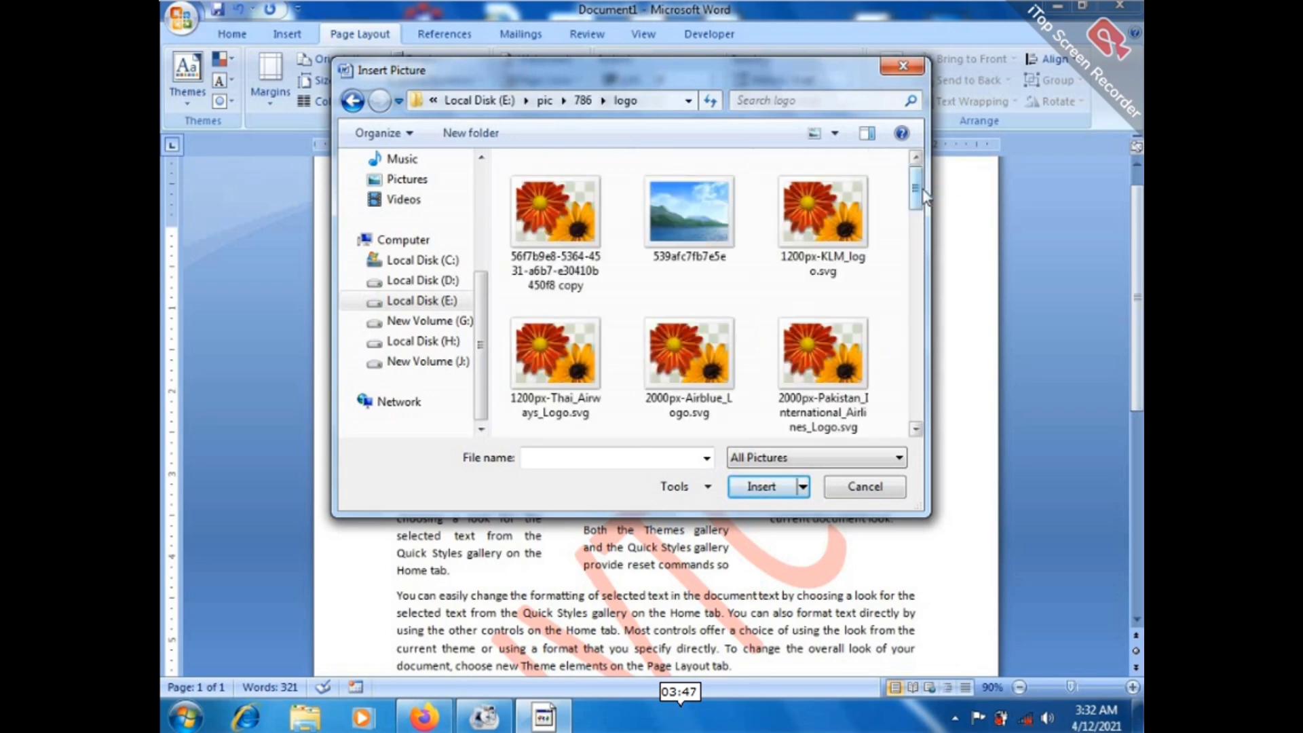
left_click_drag(924, 193, 918, 372)
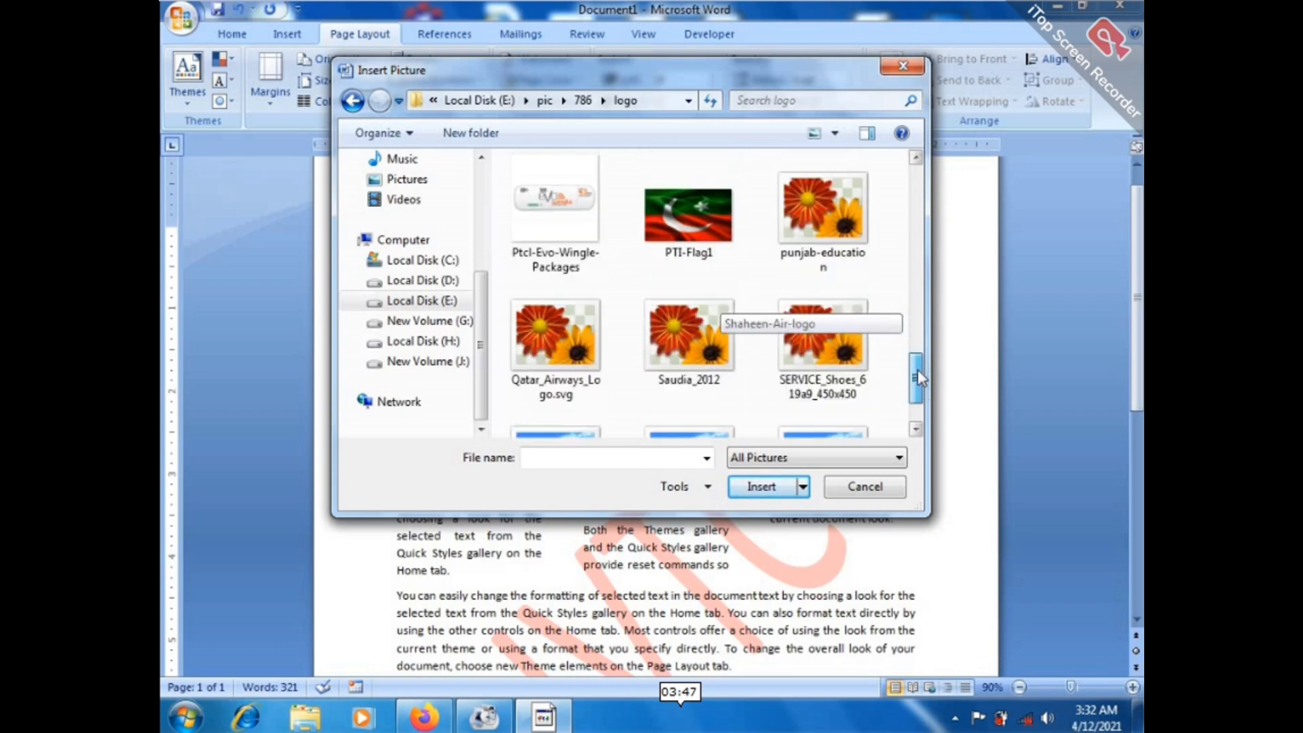
left_click(823, 210)
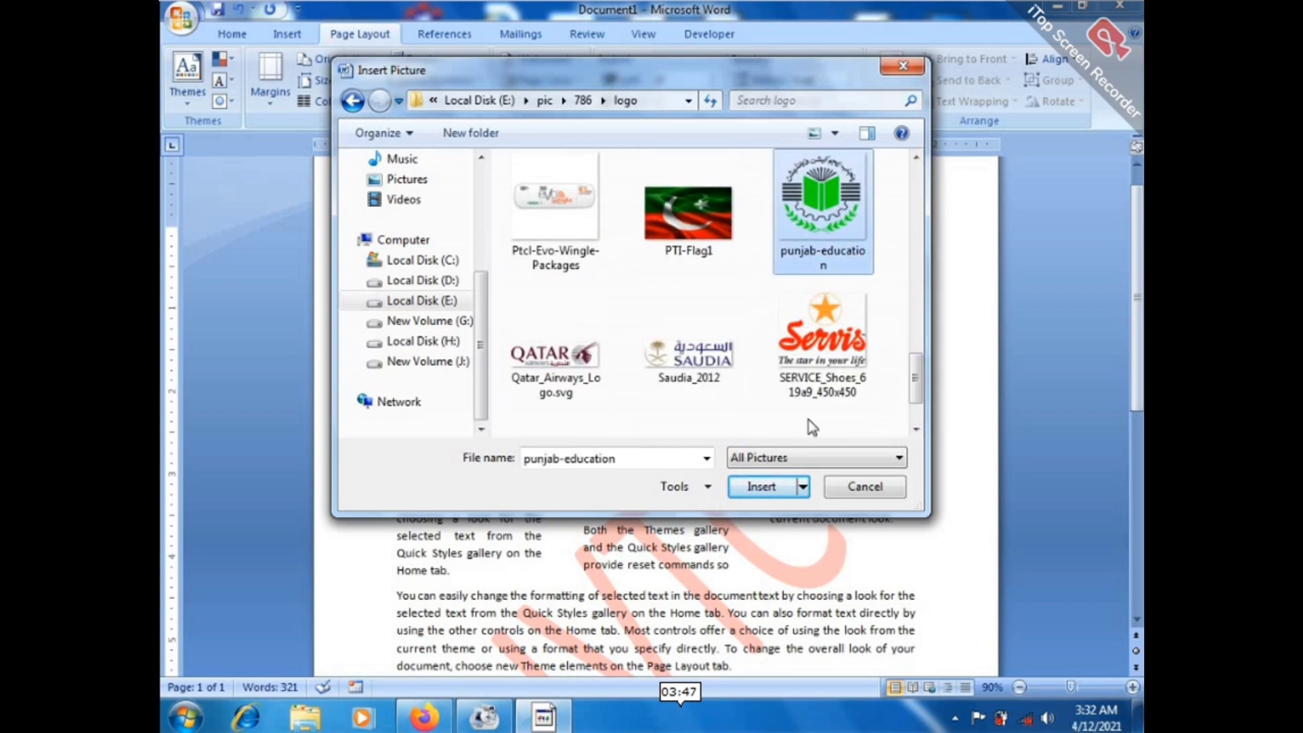
left_click(762, 488)
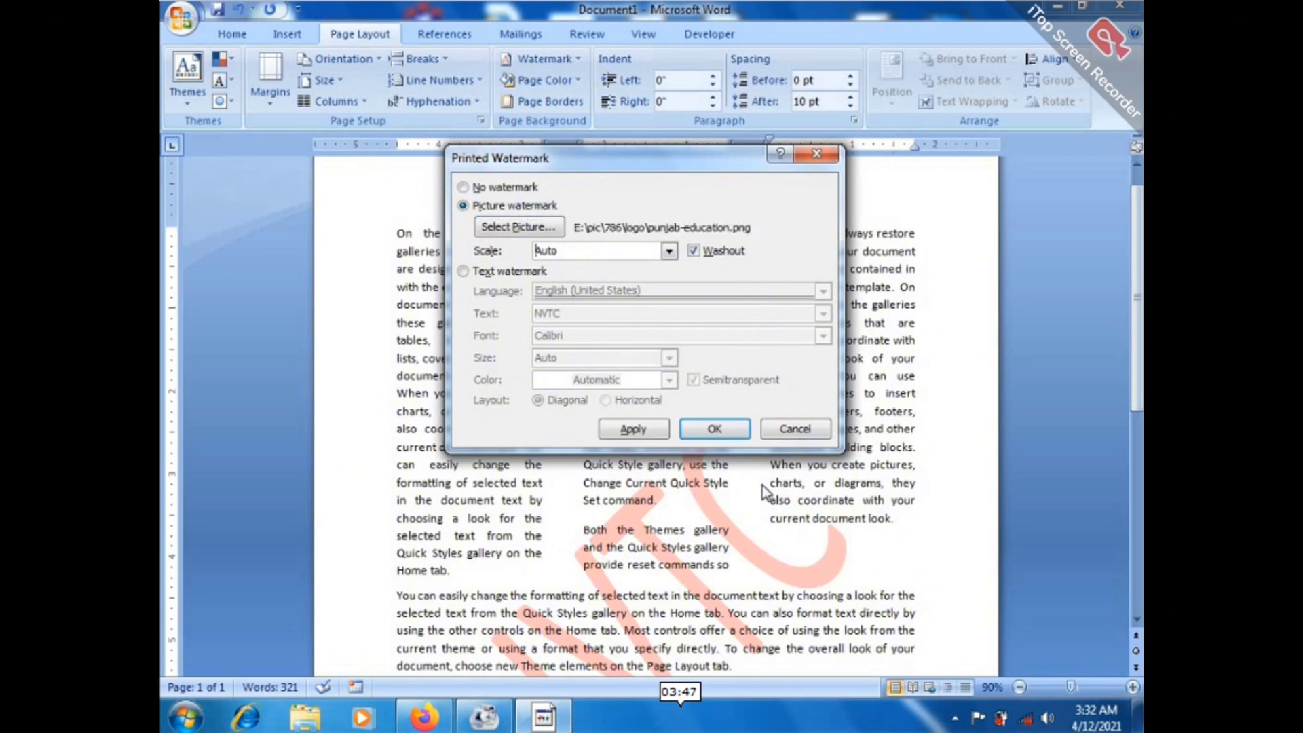
left_click(729, 435)
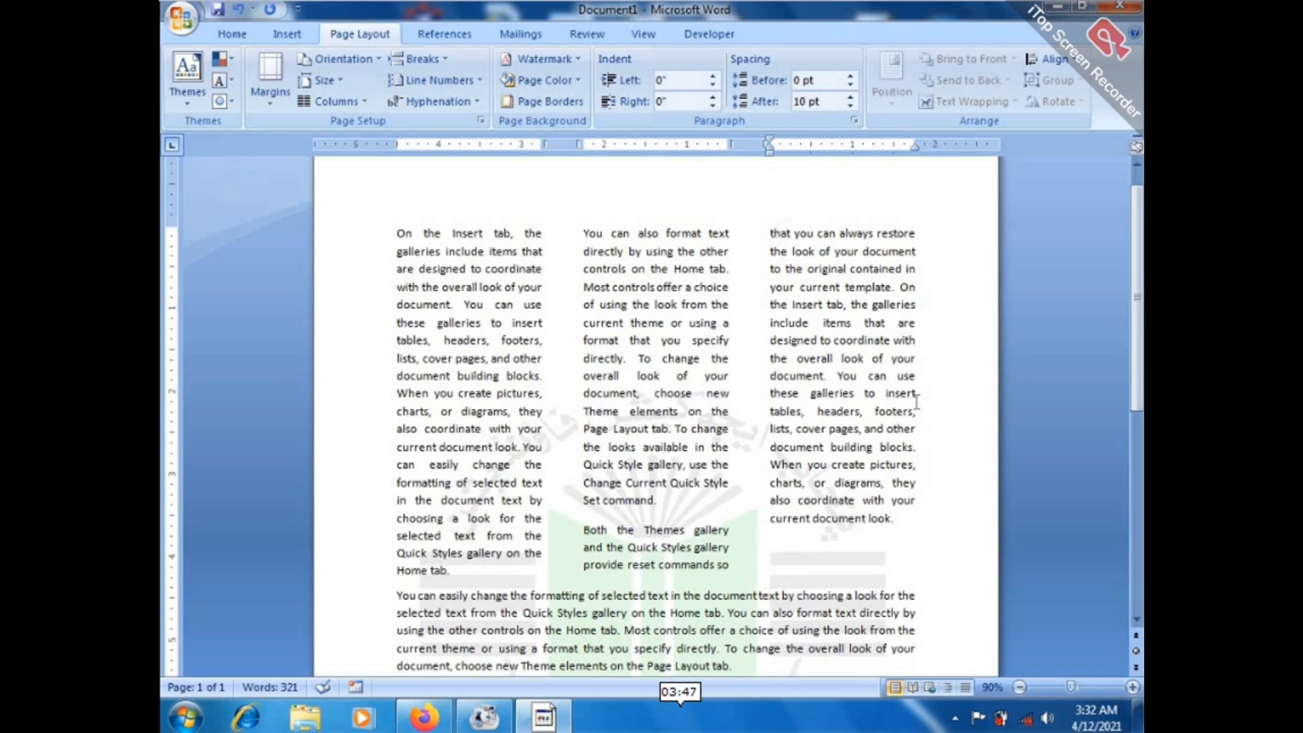
Check the three-column page with its logo watermark in Print Preview, then close it.
scroll(1140, 382, "down", 5)
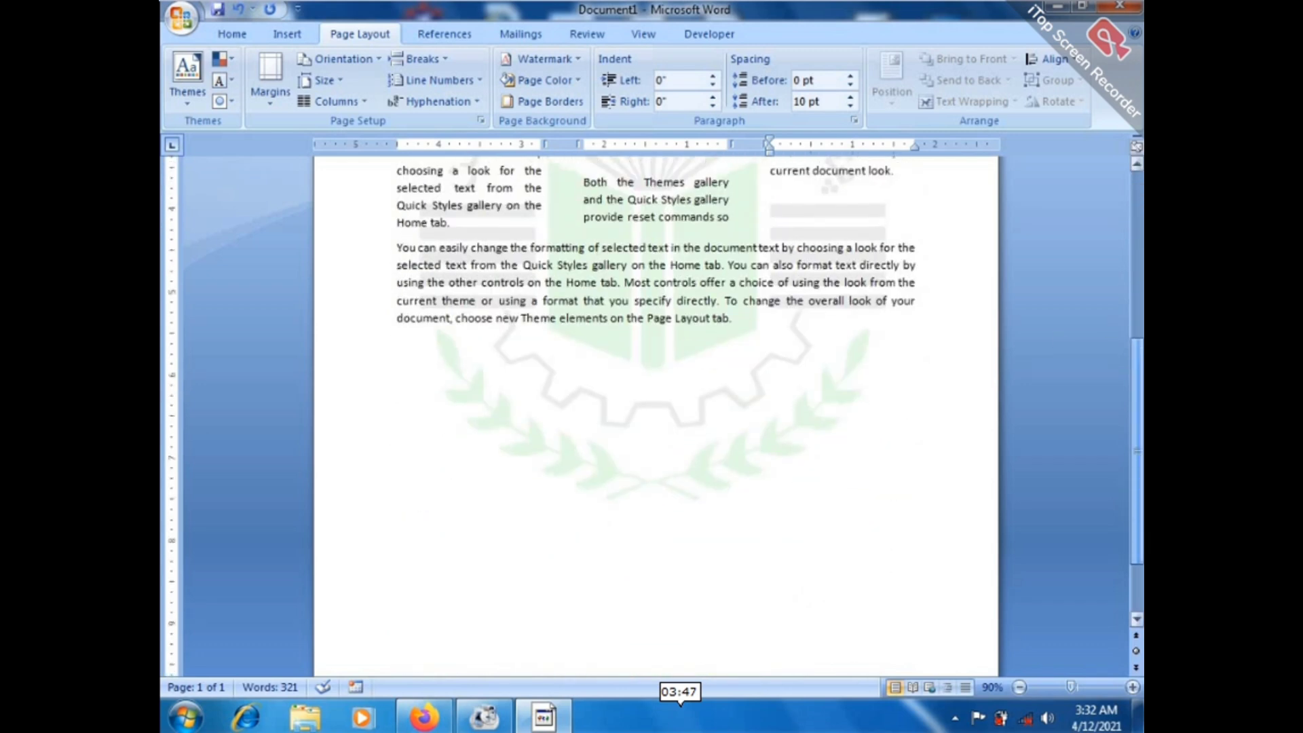
scroll(1137, 353, "up", 5)
scroll(836, 312, "down", 7)
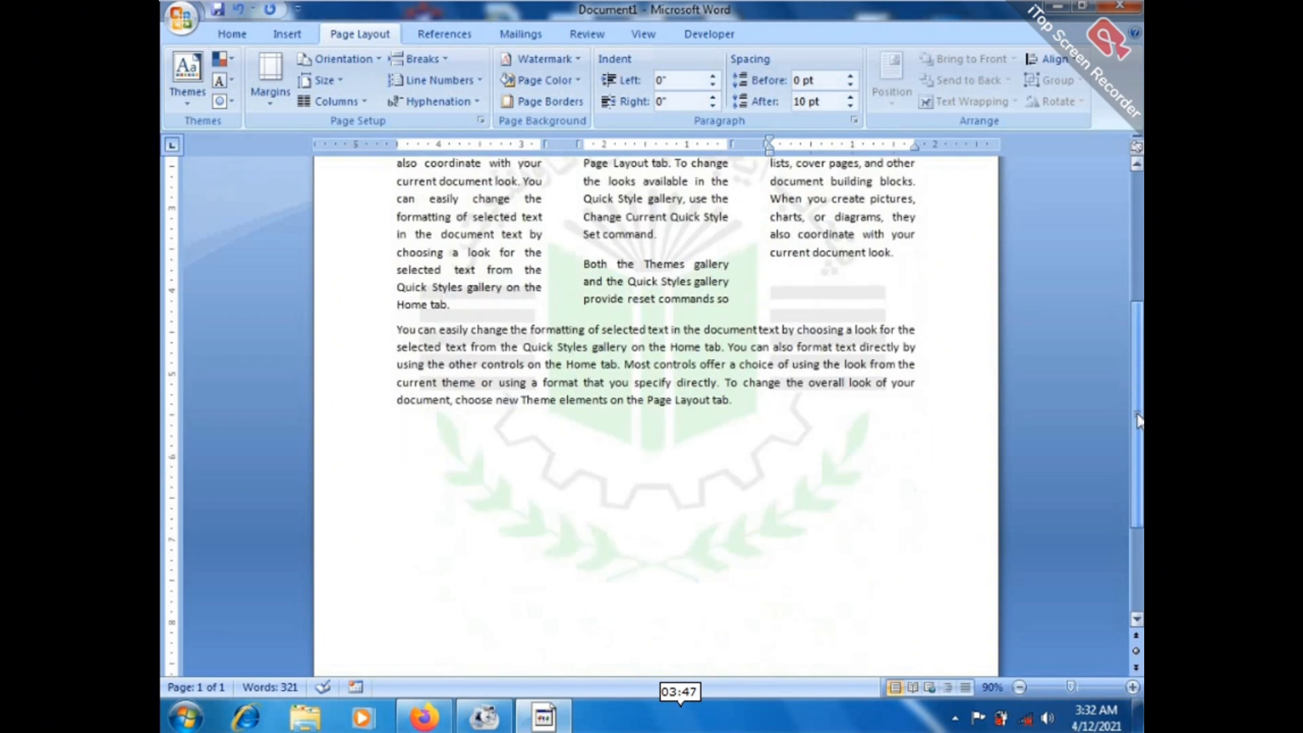
left_click(180, 20)
mouse_move(227, 233)
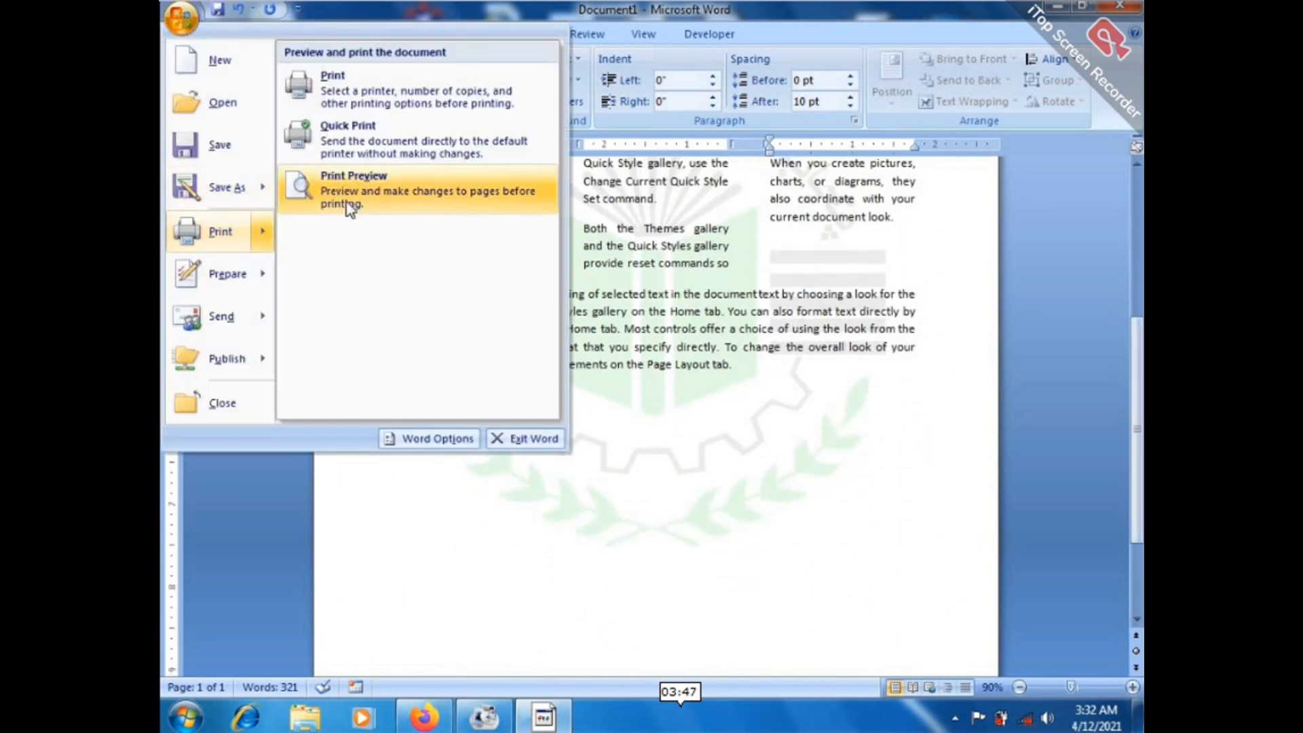
left_click(344, 202)
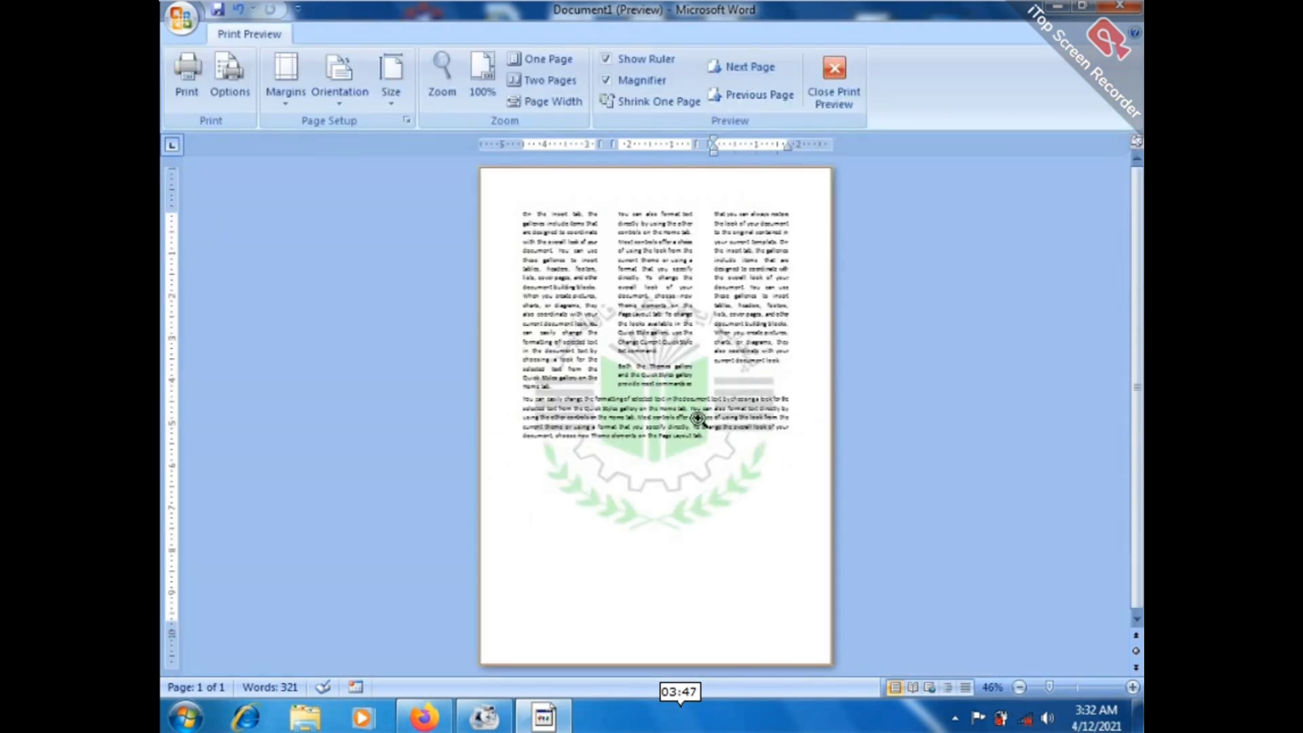
left_click(835, 78)
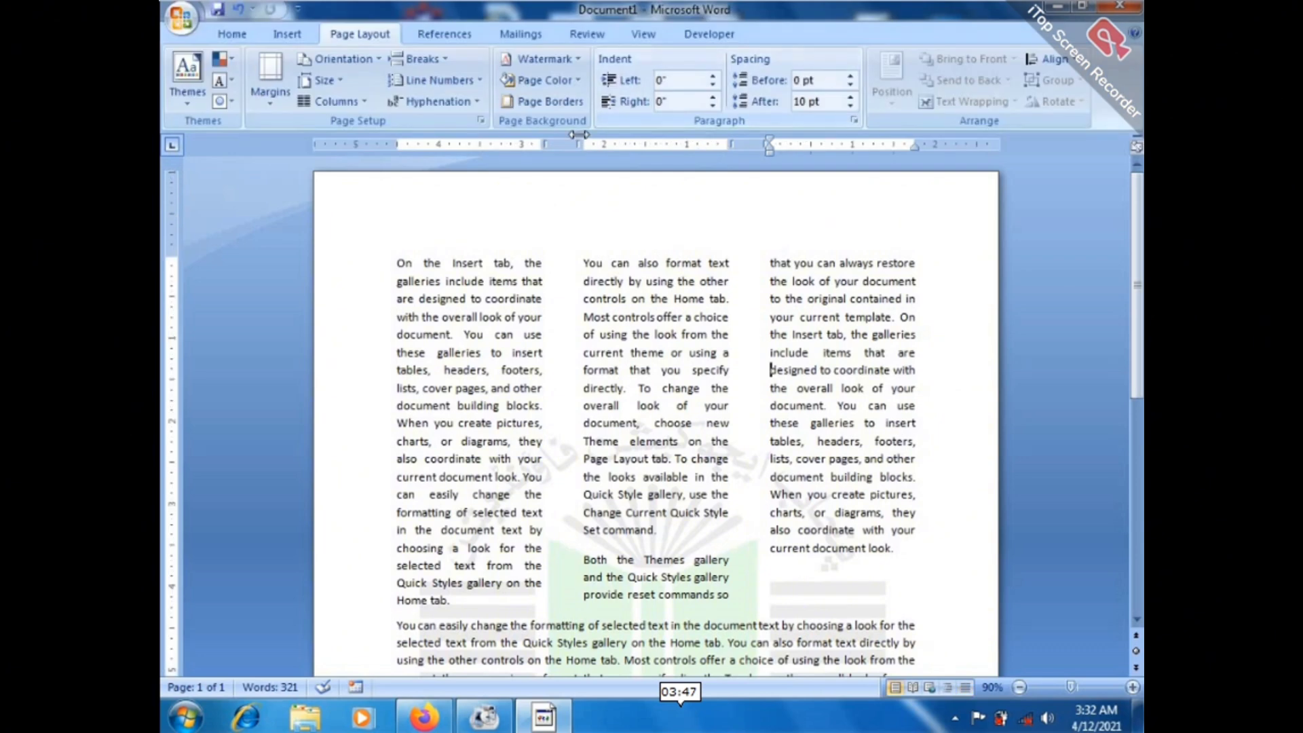
Turn off Washout so the logo watermark shows in full colour.
left_click(540, 59)
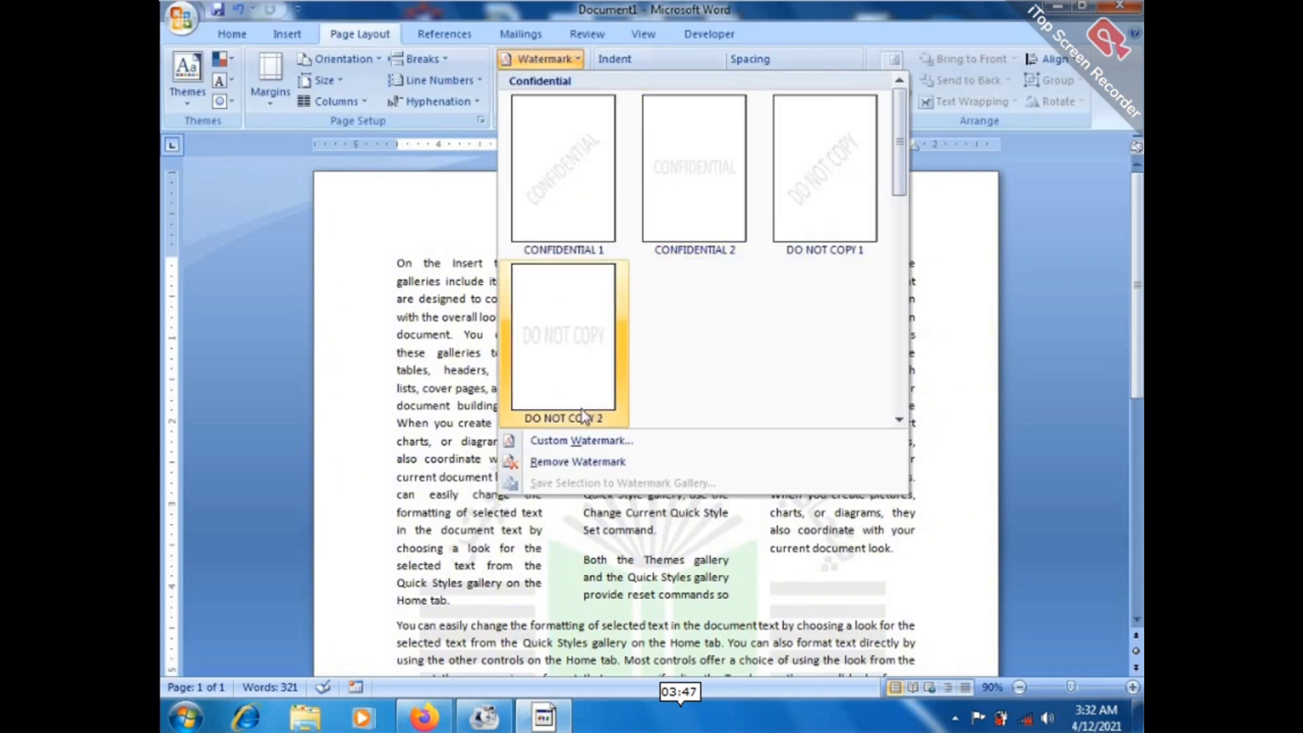
left_click(555, 440)
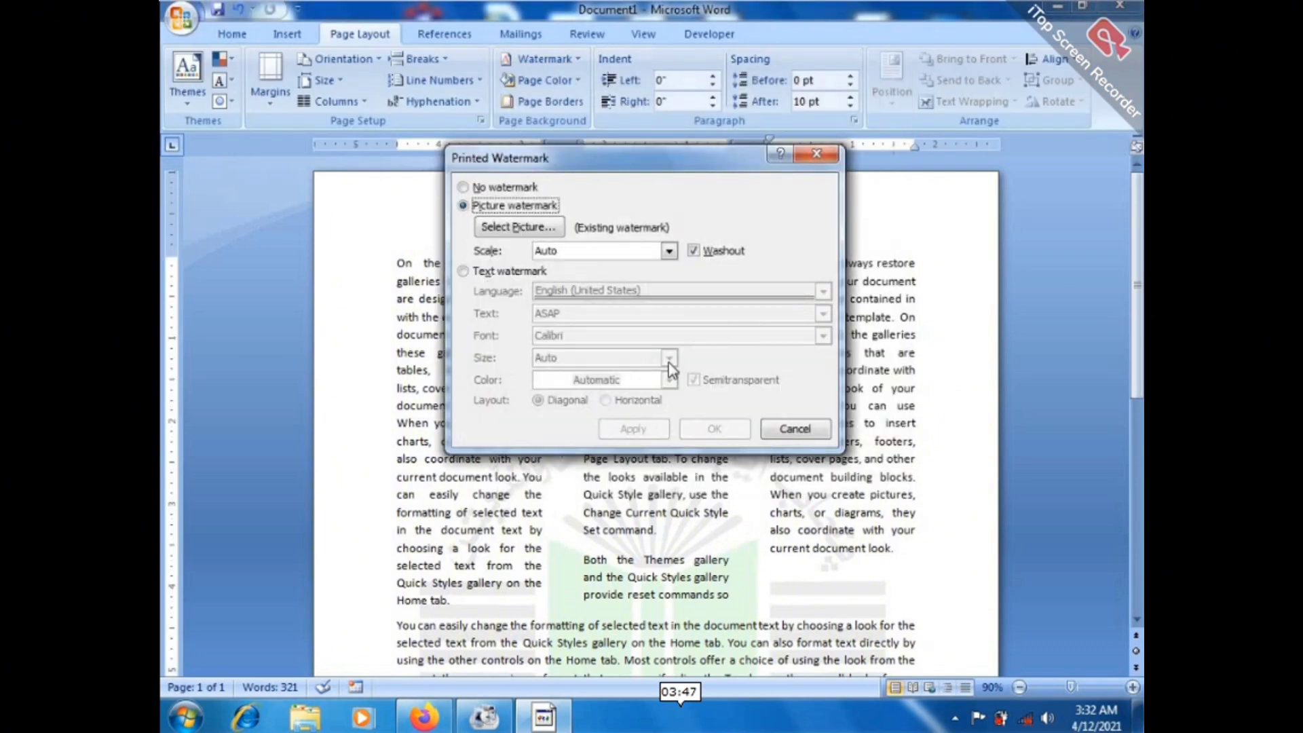
left_click(694, 251)
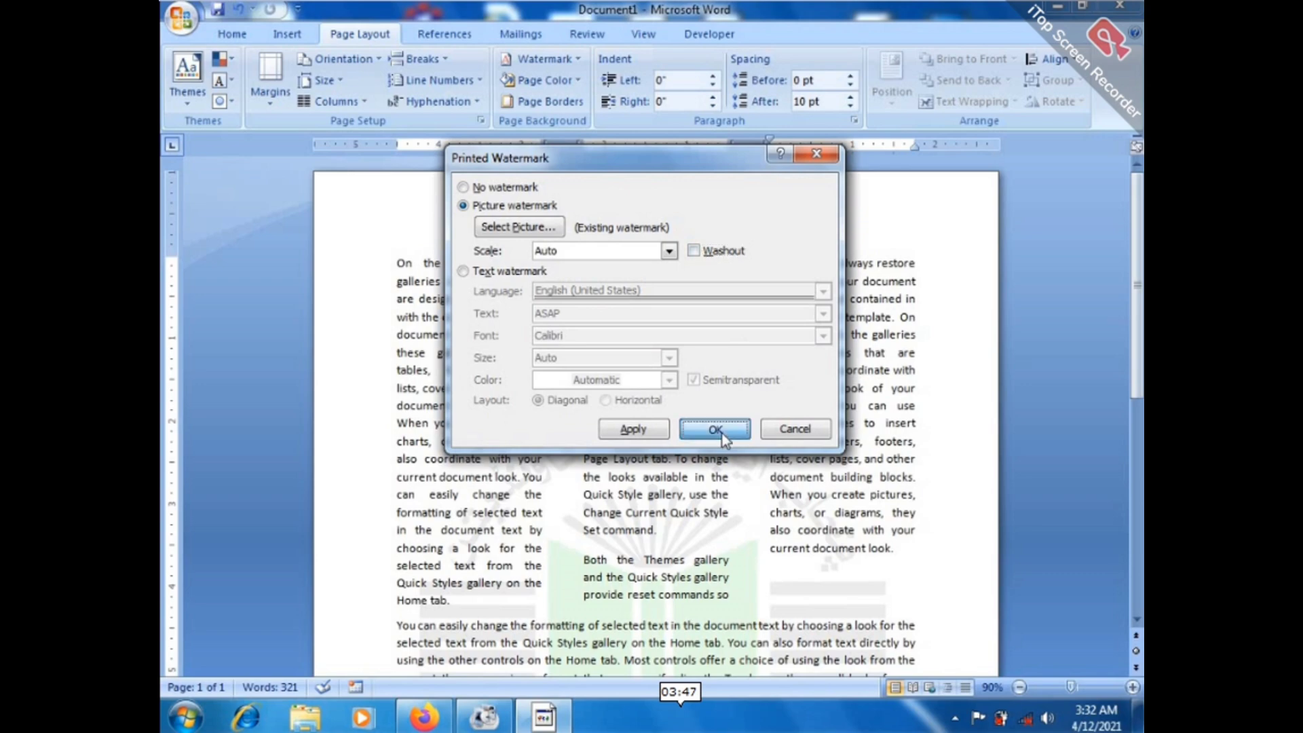
left_click(720, 430)
Remove the picture watermark from the page entirely.
scroll(656, 414, "down", 7)
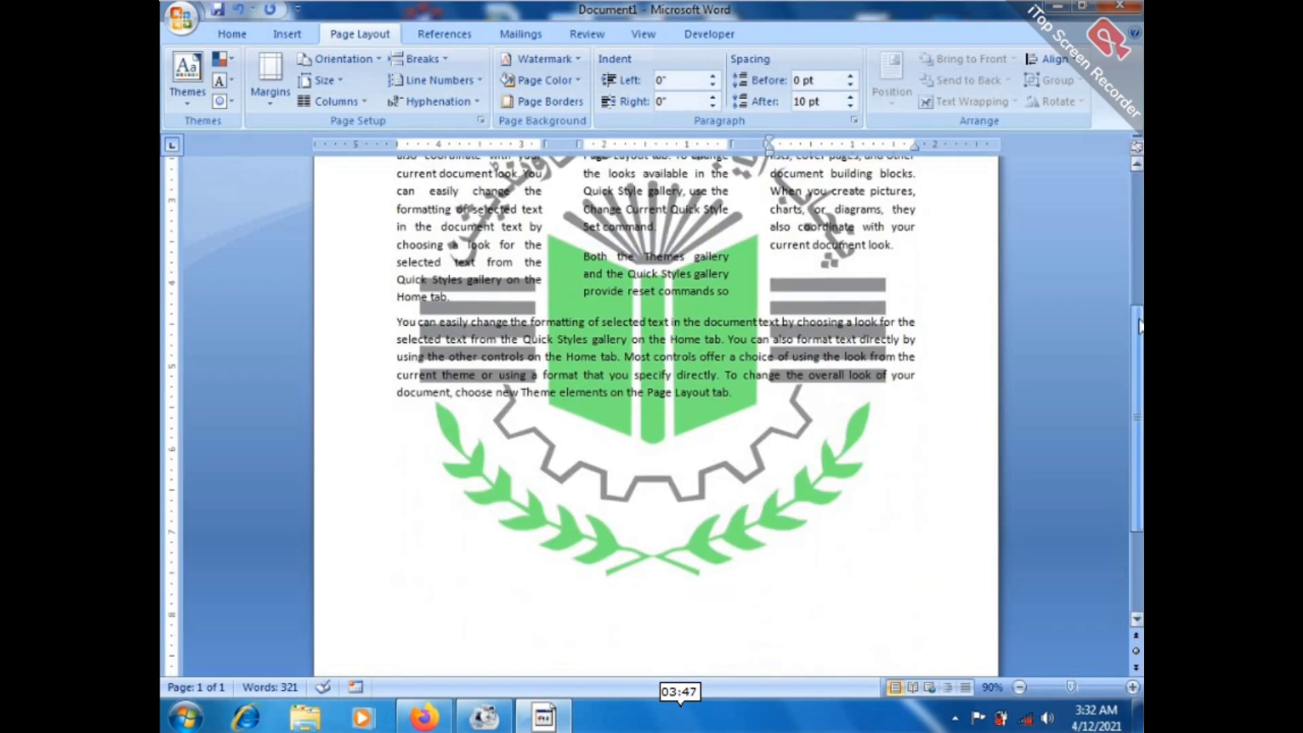
scroll(656, 415, "up", 6)
scroll(656, 414, "down", 5)
scroll(756, 226, "up", 6)
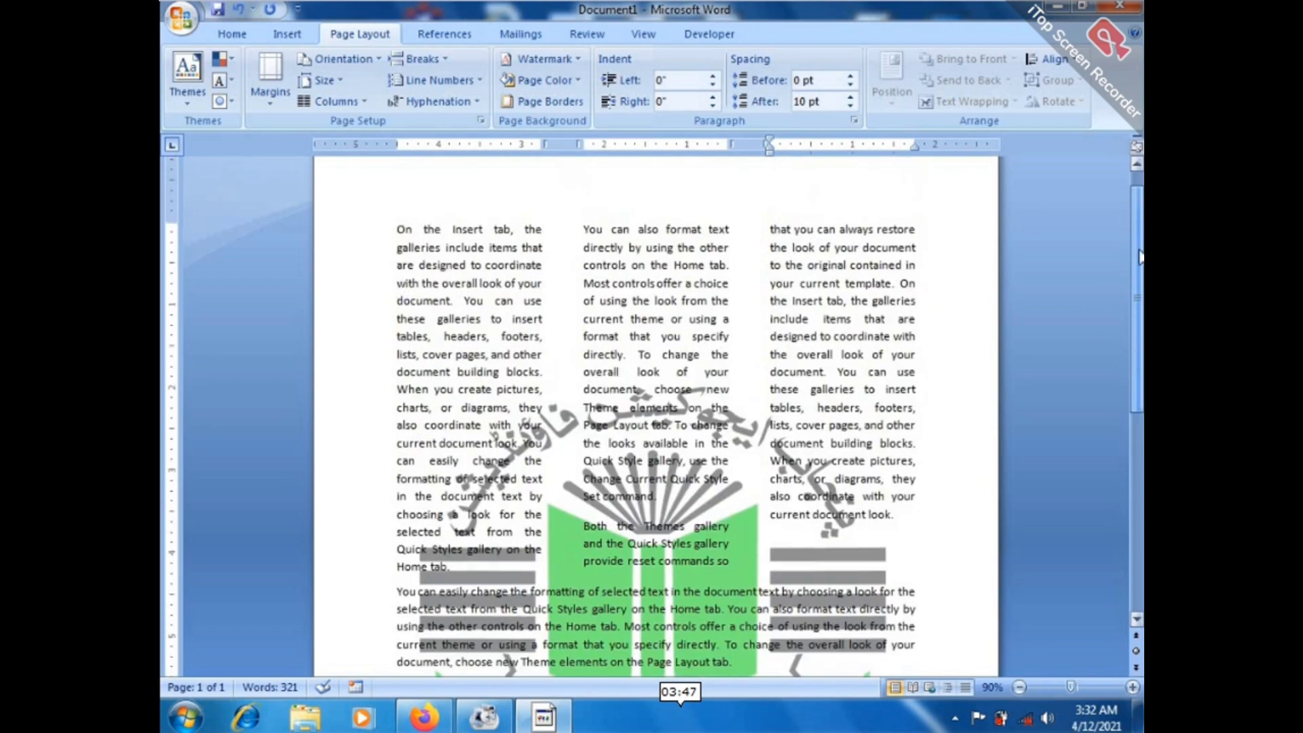
scroll(756, 226, "down", 3)
left_click(545, 59)
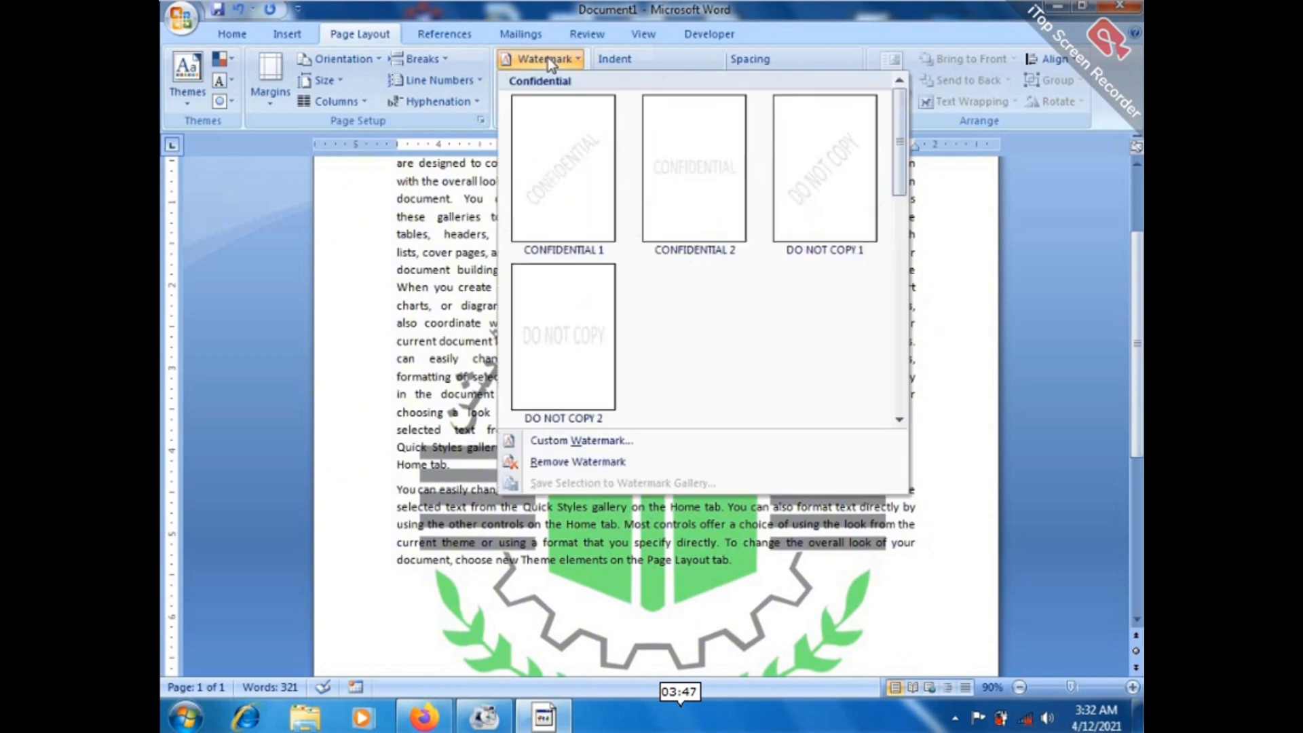
left_click(583, 463)
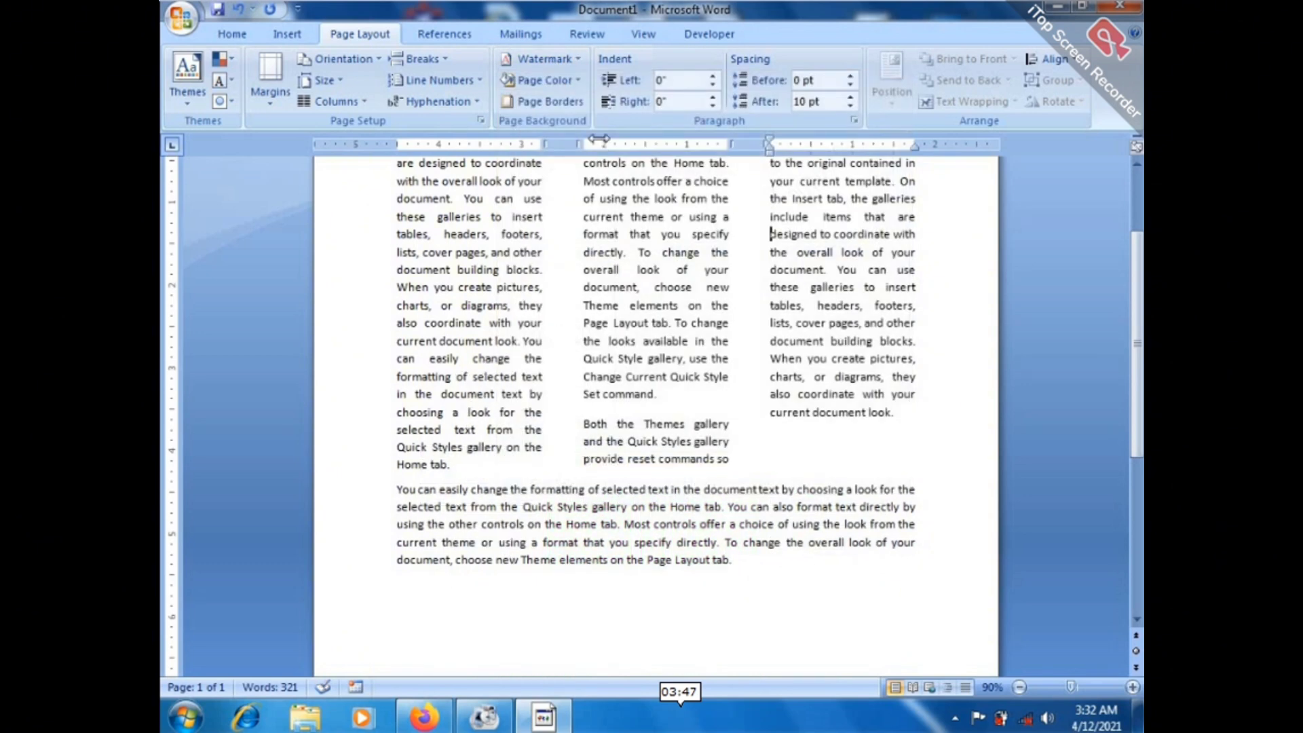
Look at the page colour choices and close them without changing anything.
left_click(563, 80)
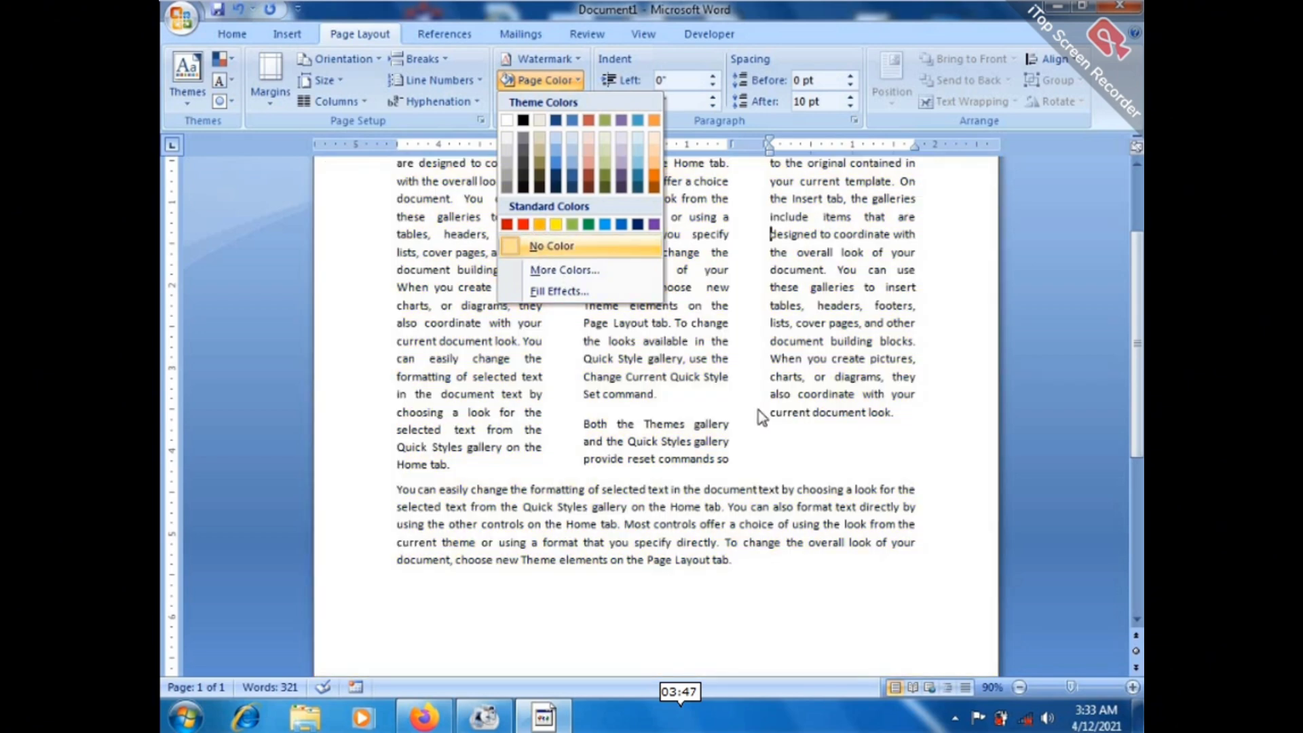
left_click(808, 458)
left_click_drag(1137, 361, 1138, 303)
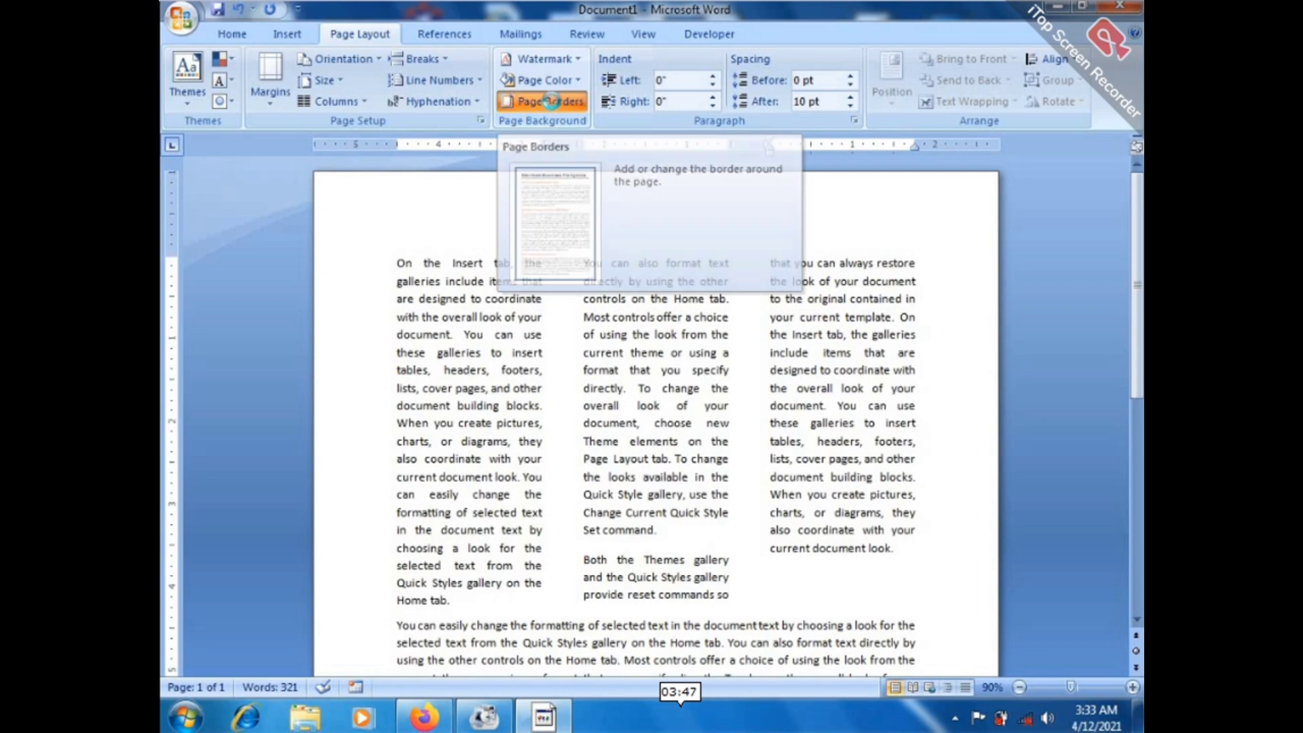
Put a thick 3 pt box border around the whole page.
left_click(550, 103)
left_click_drag(642, 150, 697, 6)
scroll(701, 136, "down", 10)
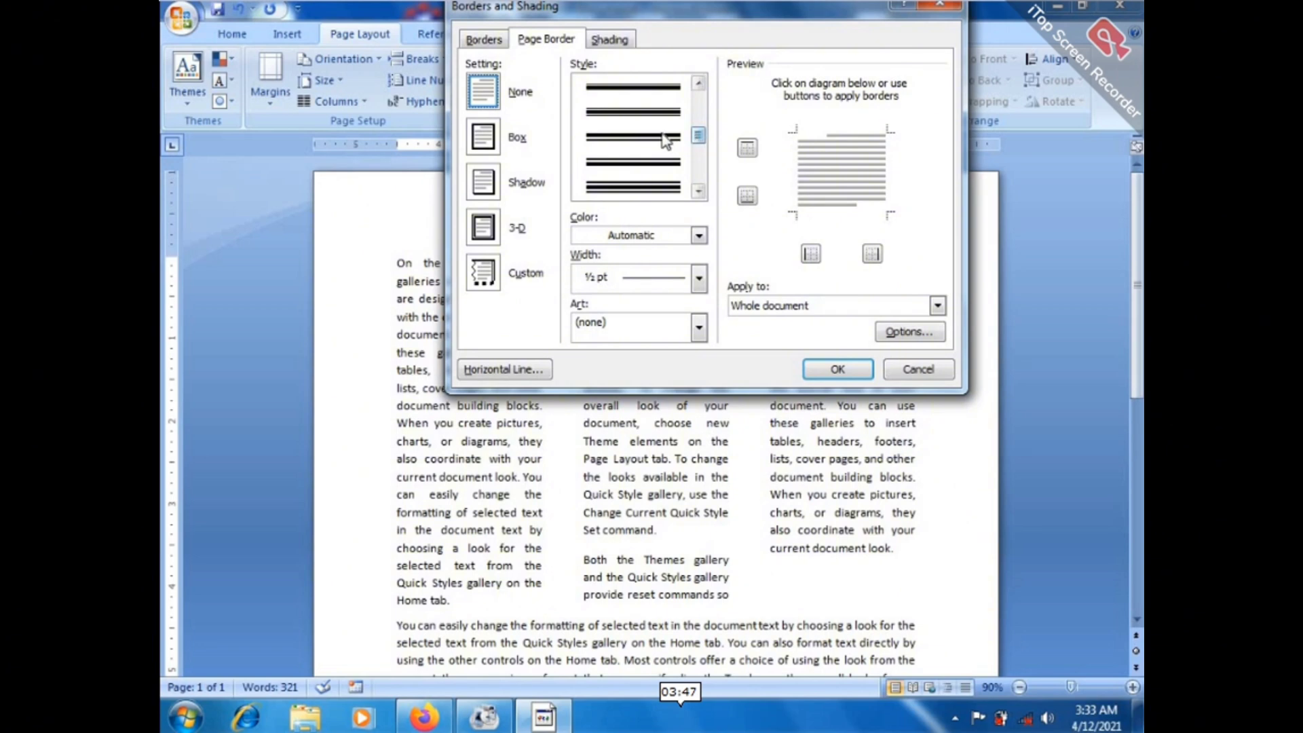
left_click(672, 139)
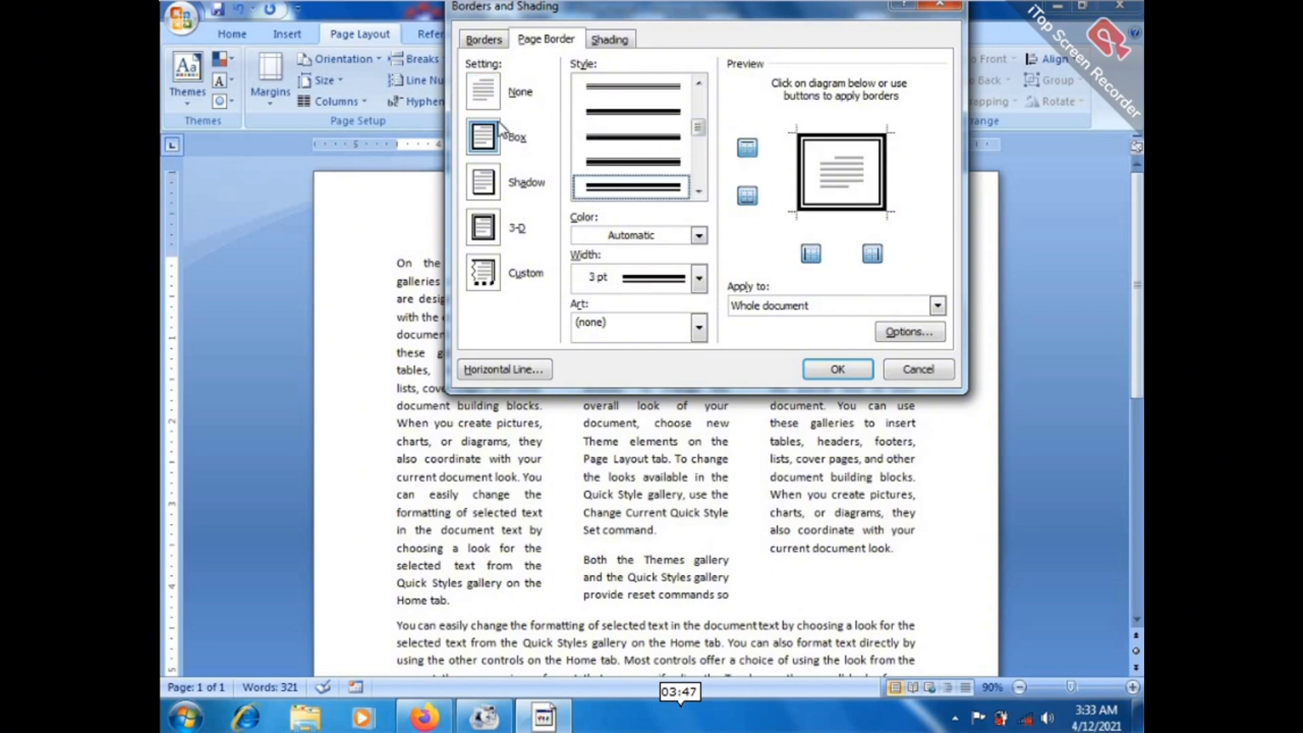
left_click(830, 372)
left_click_drag(835, 370, 917, 466)
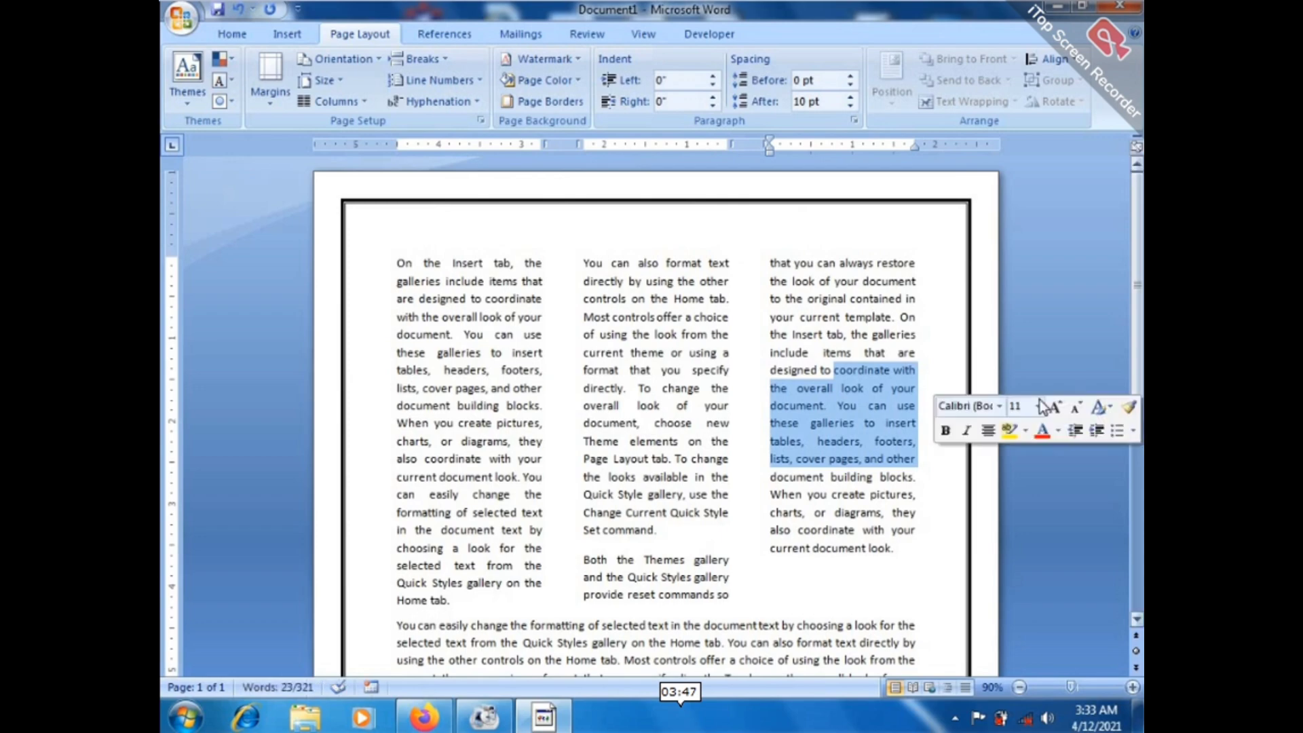
left_click(978, 385)
Replace the line border with a dark blue patterned art page border.
scroll(978, 385, "down", 7)
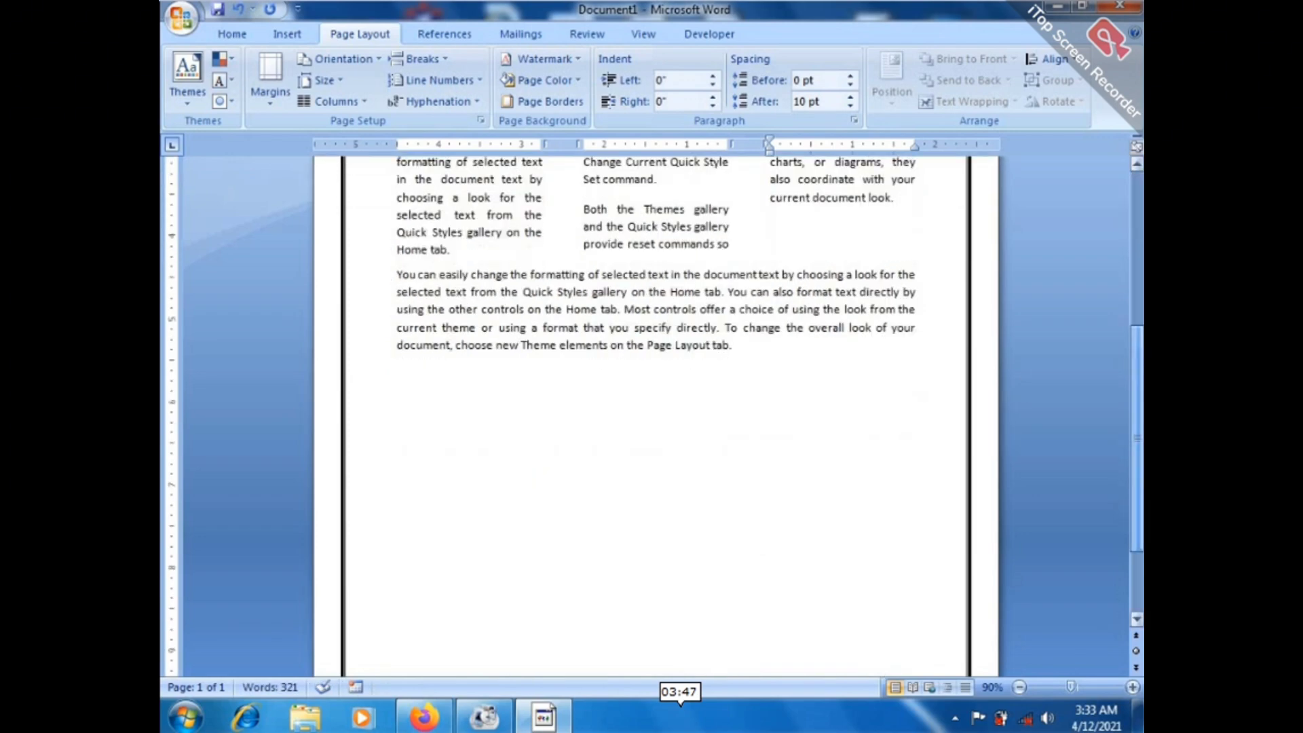
scroll(781, 307, "up", 5)
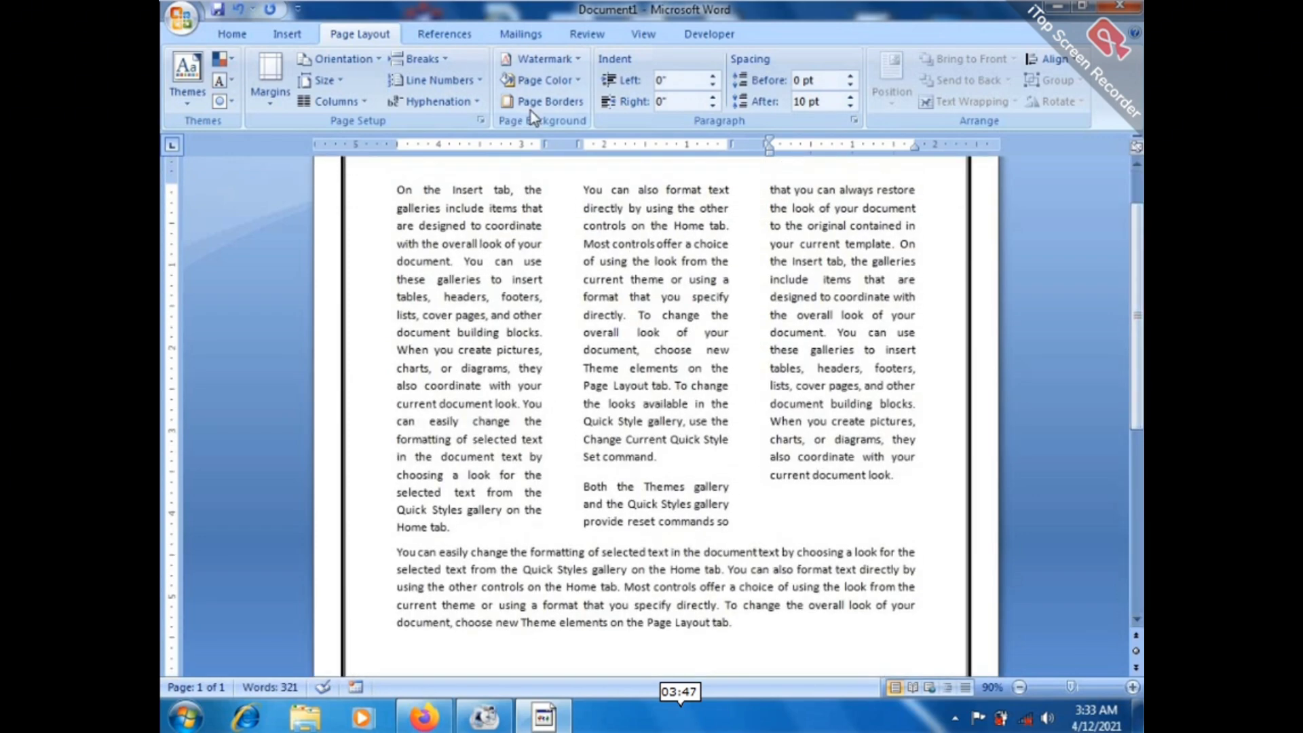
left_click(542, 101)
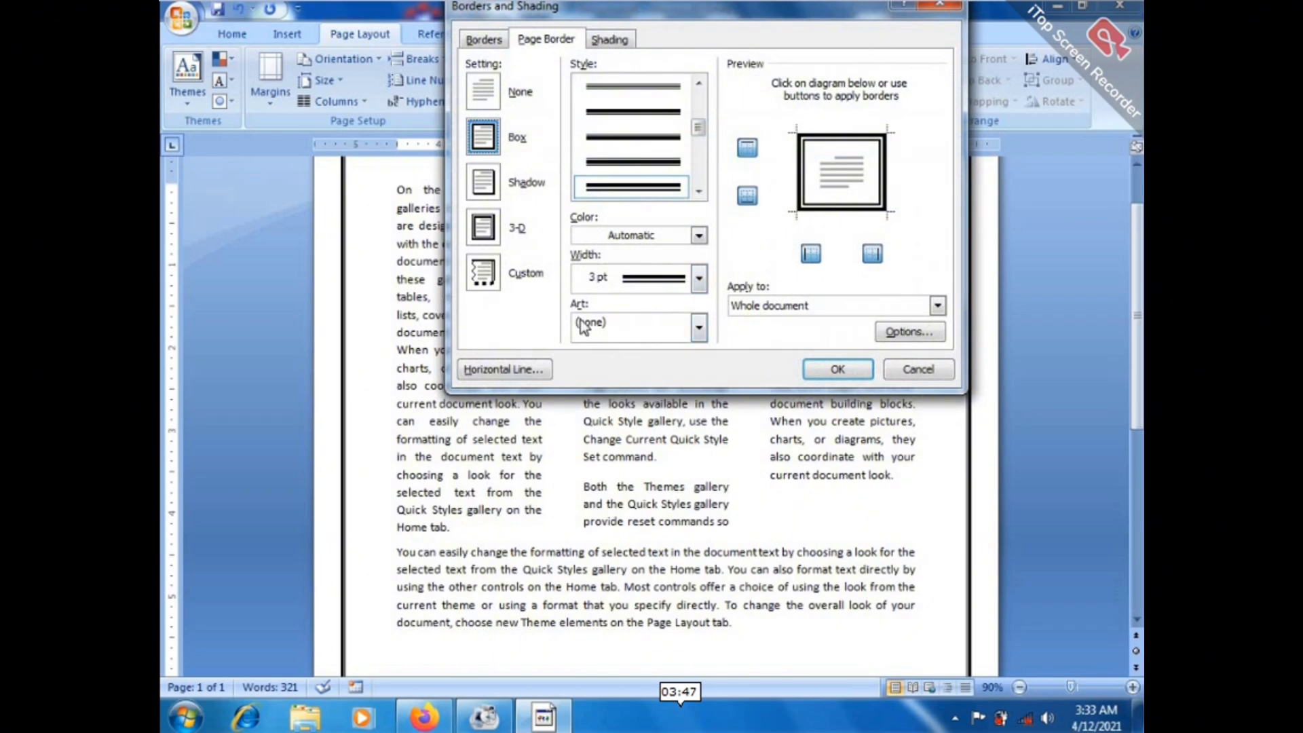
left_click(699, 329)
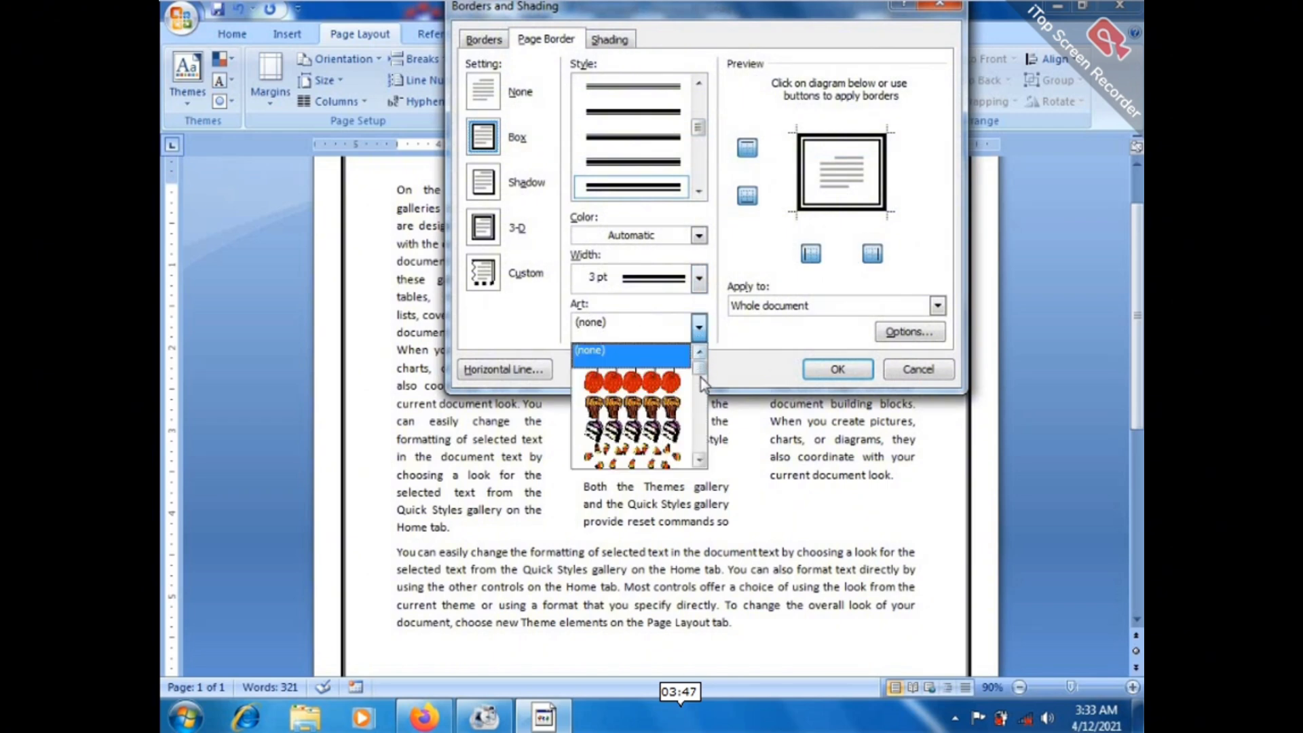
left_click_drag(700, 360, 705, 422)
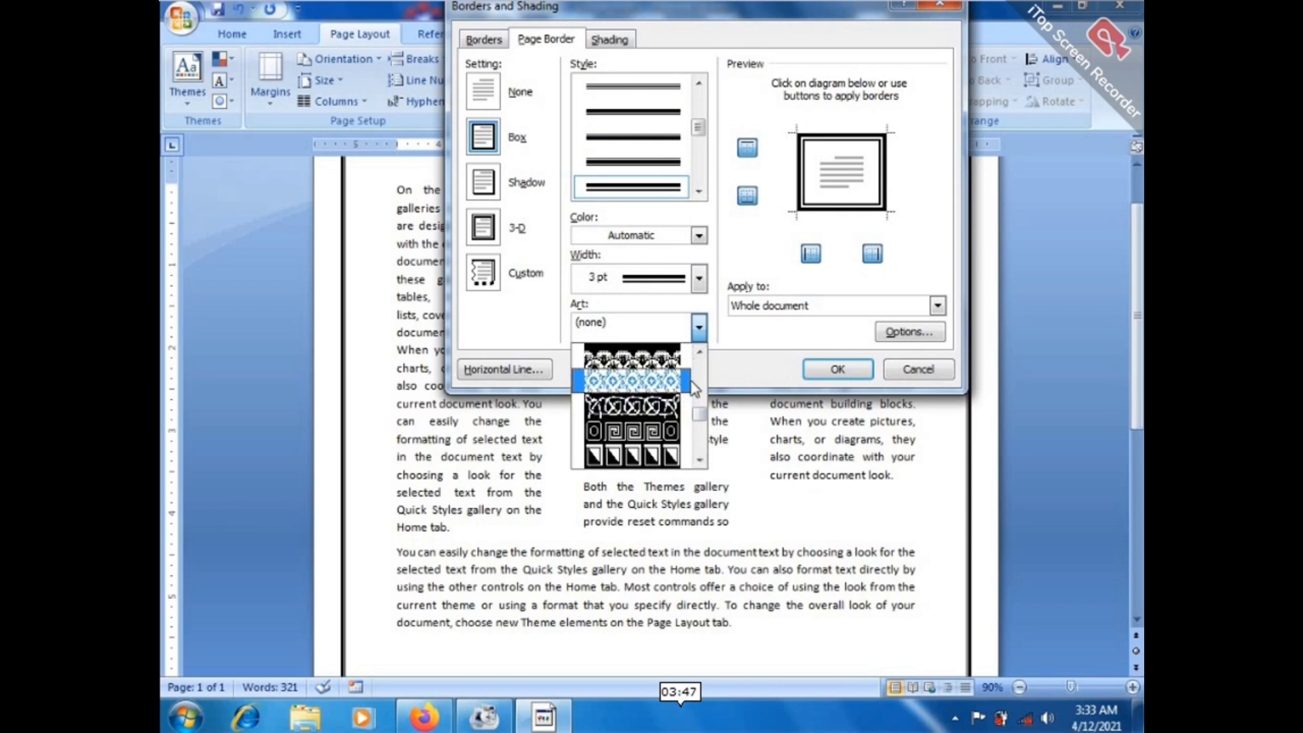
left_click(700, 353)
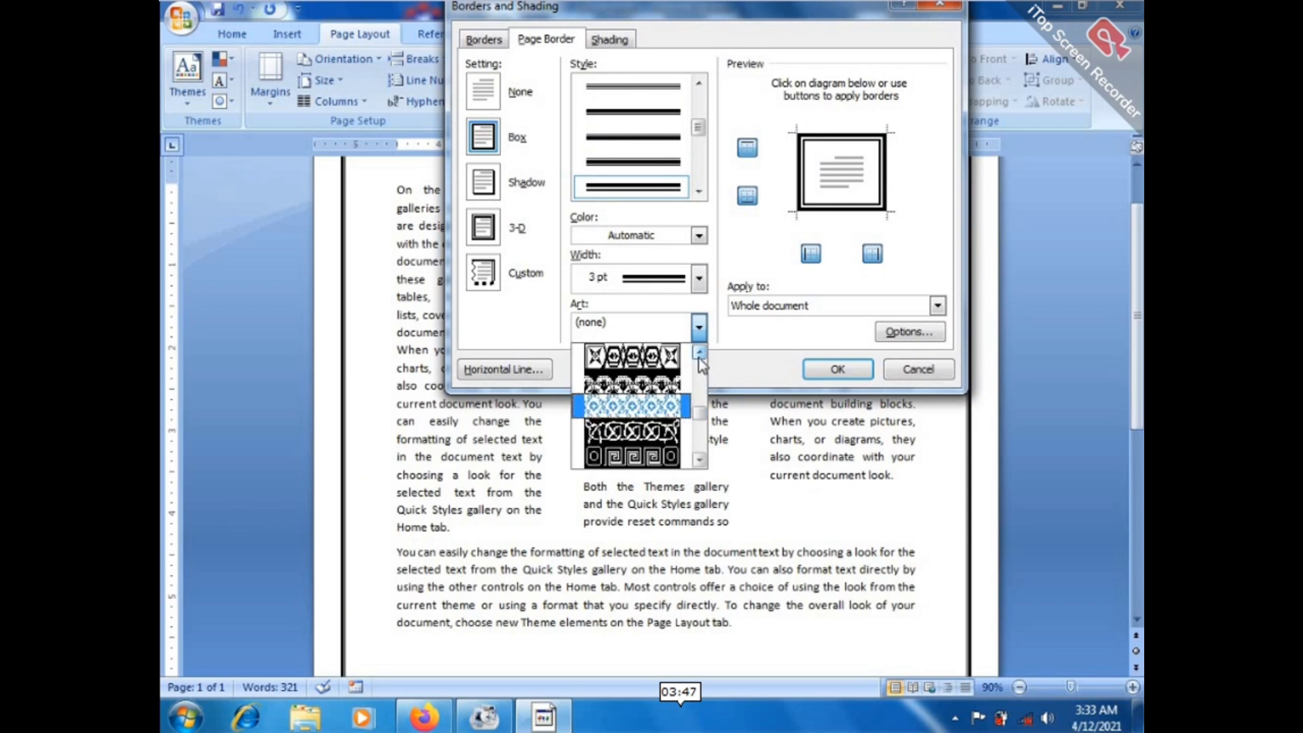
left_click(700, 353)
left_click(676, 381)
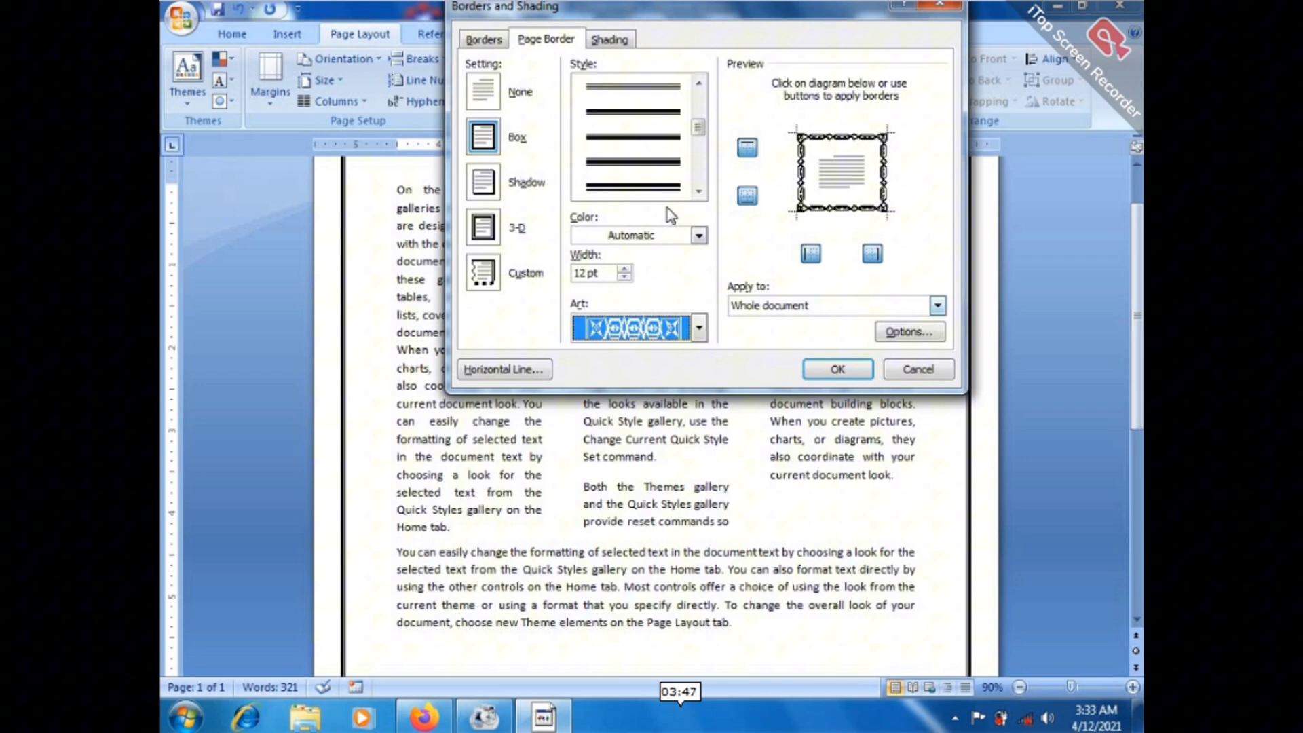
left_click(700, 236)
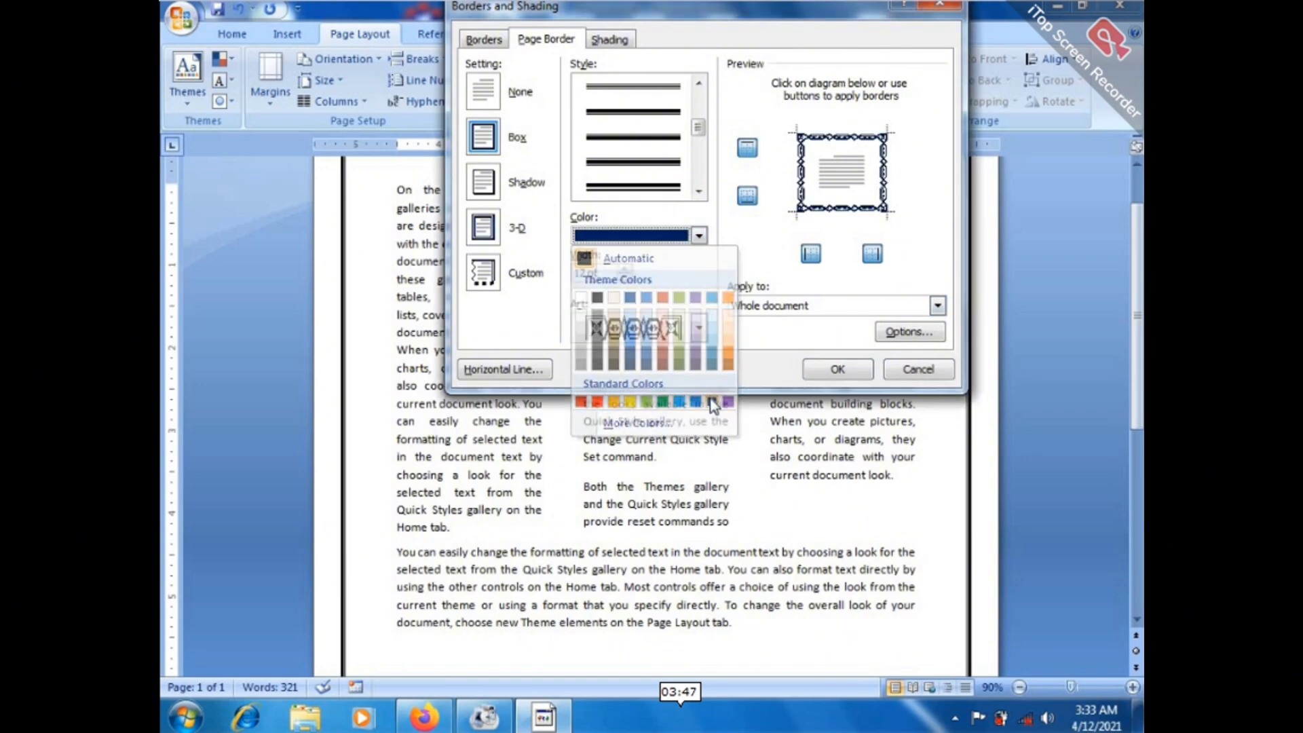
left_click(712, 402)
left_click(822, 377)
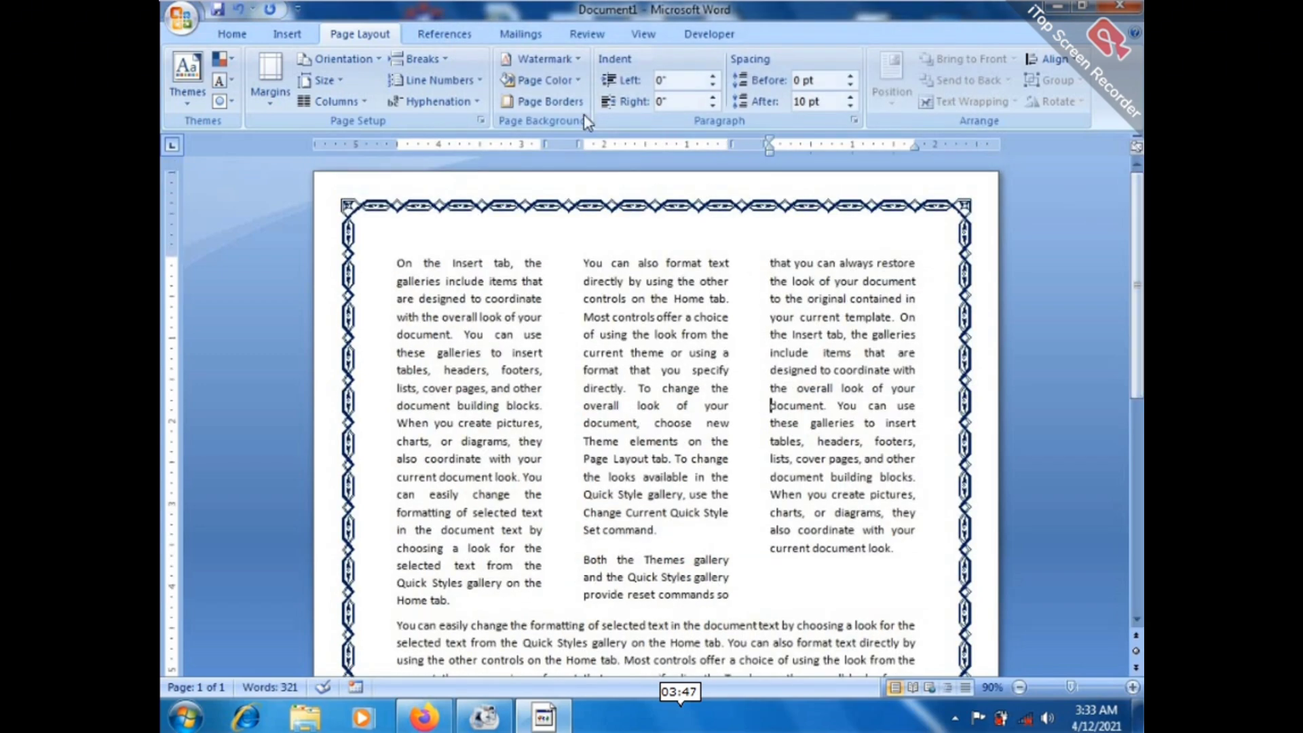
Drop the left and right sides of the art border, keeping only top and bottom.
left_click(564, 103)
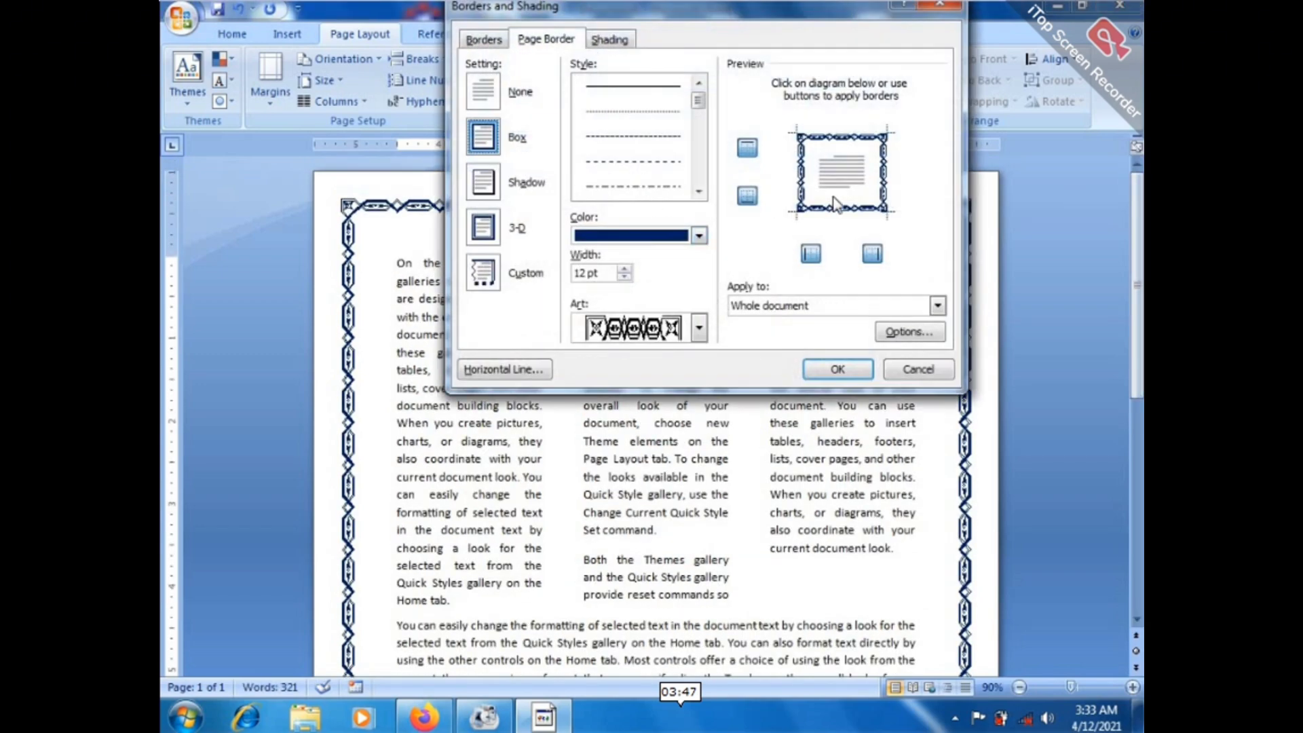
left_click(812, 253)
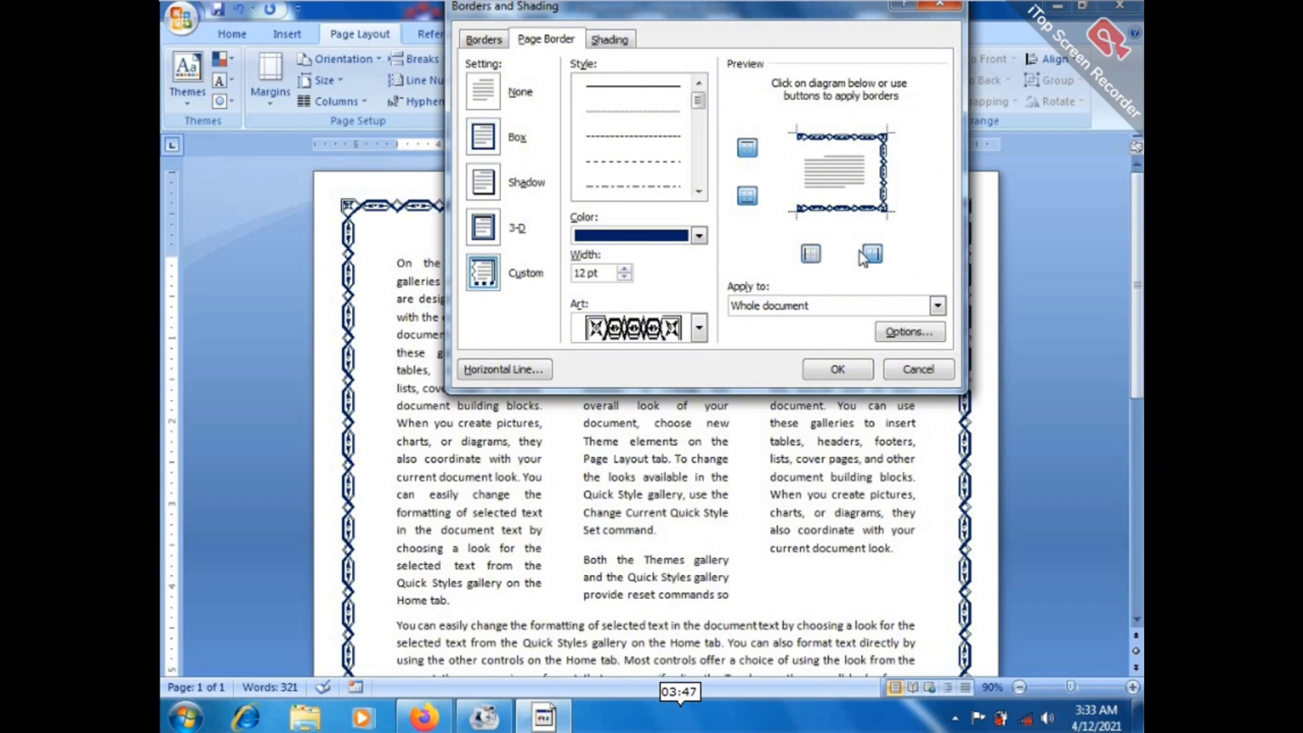
left_click(872, 254)
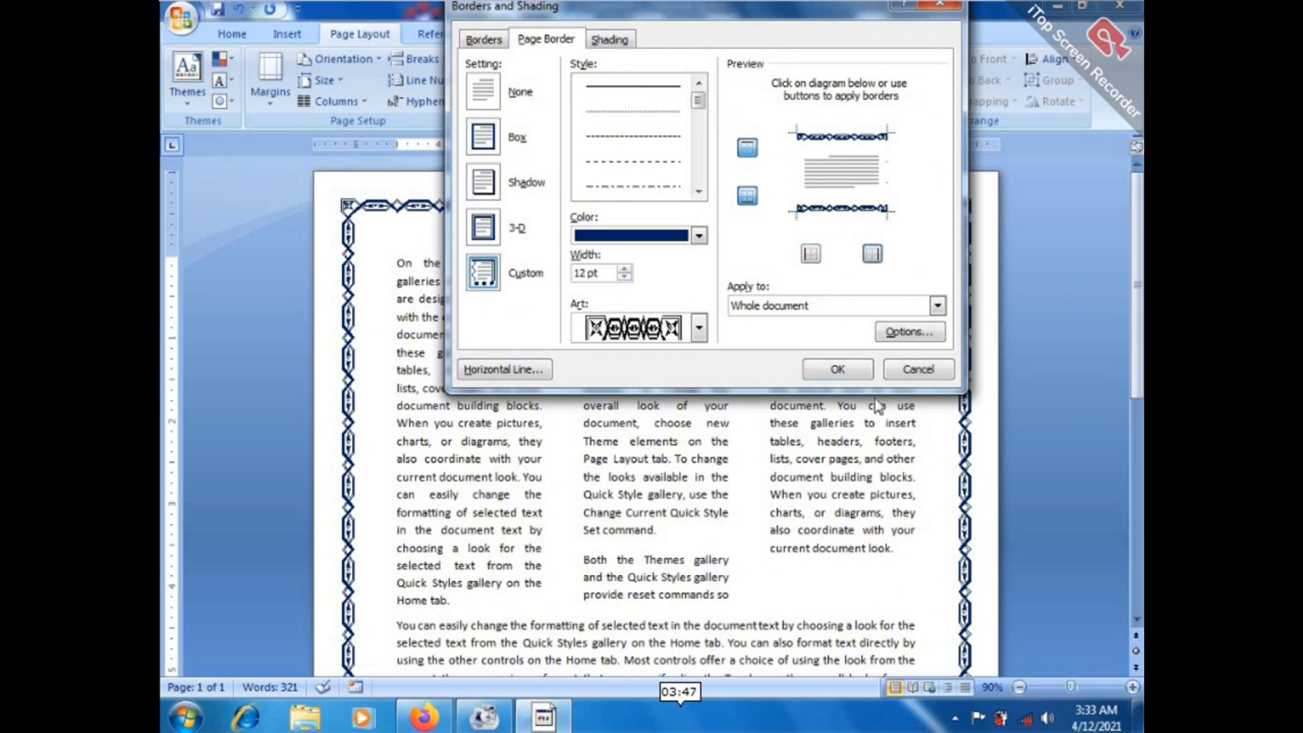
left_click(849, 365)
mouse_move(1136, 241)
left_mouse_down()
mouse_move(1137, 448)
mouse_move(1137, 248)
left_mouse_up()
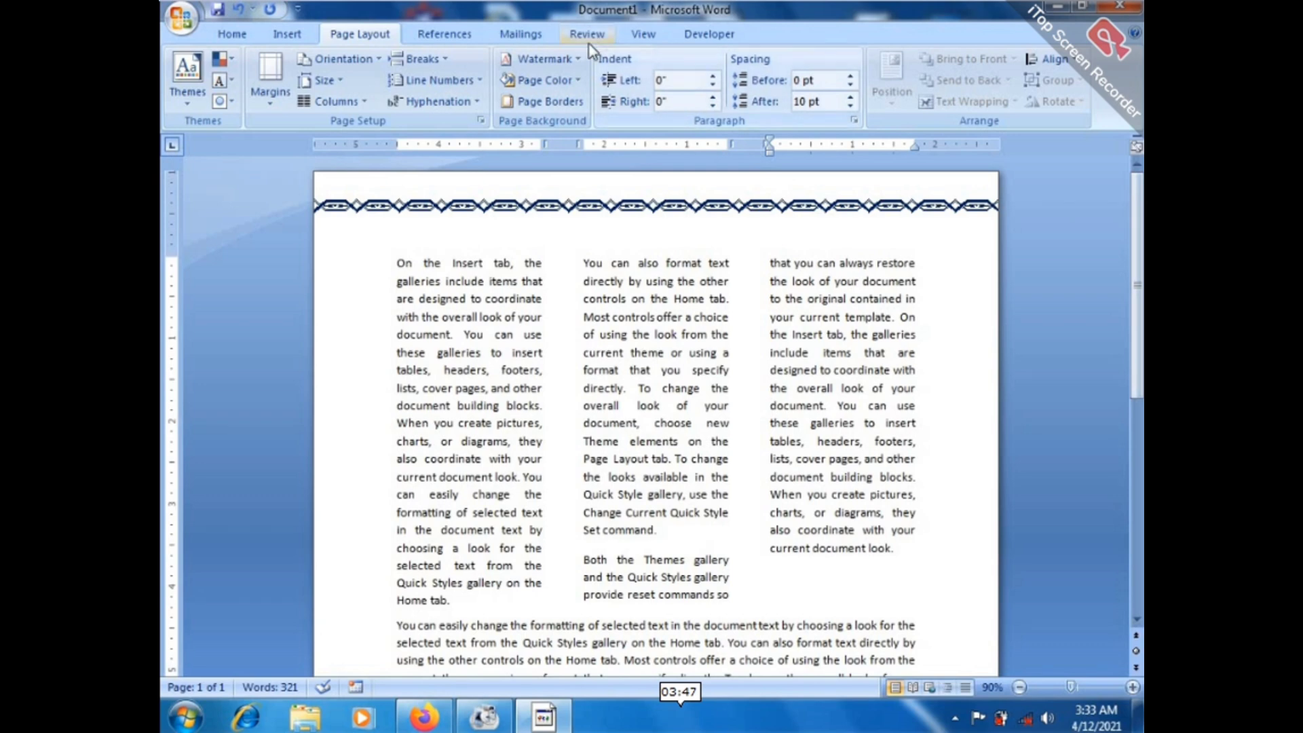
Clear the top and bottom edges and set the page border to None.
left_click(539, 103)
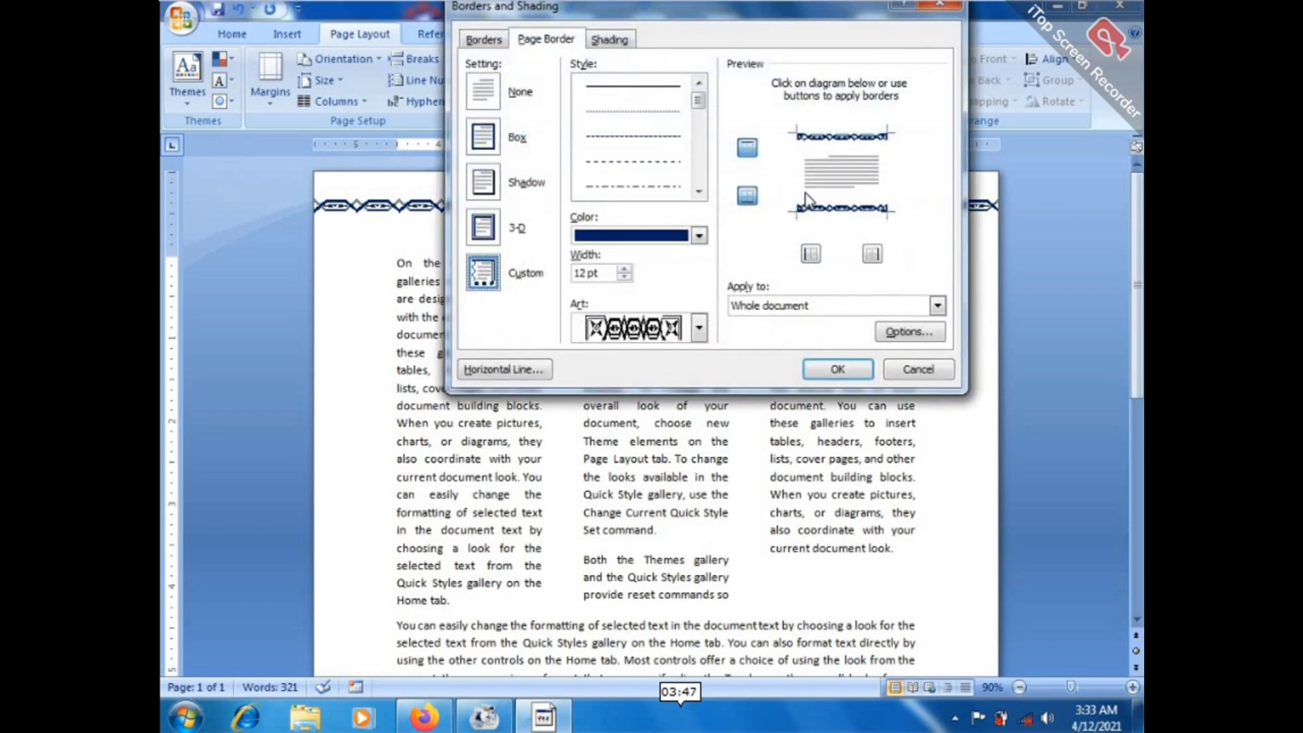
left_click(747, 147)
left_click(747, 197)
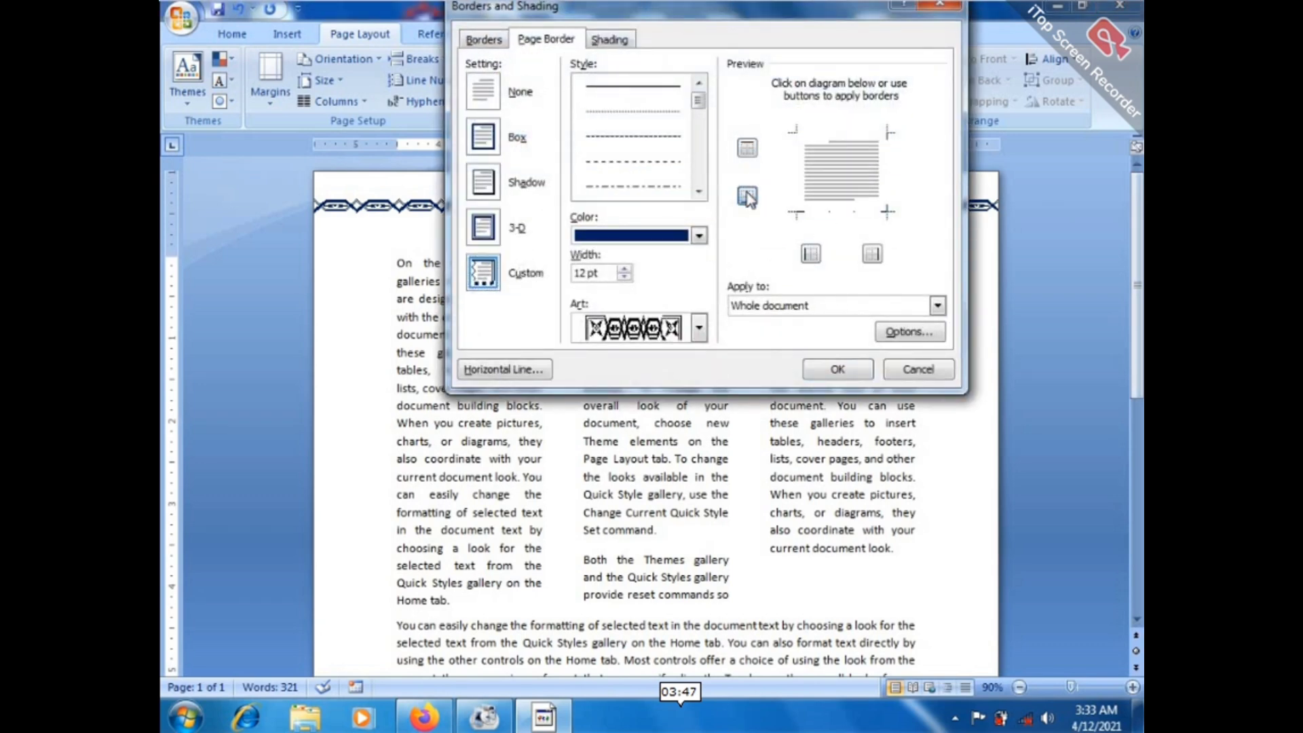
left_click(484, 89)
left_click(838, 368)
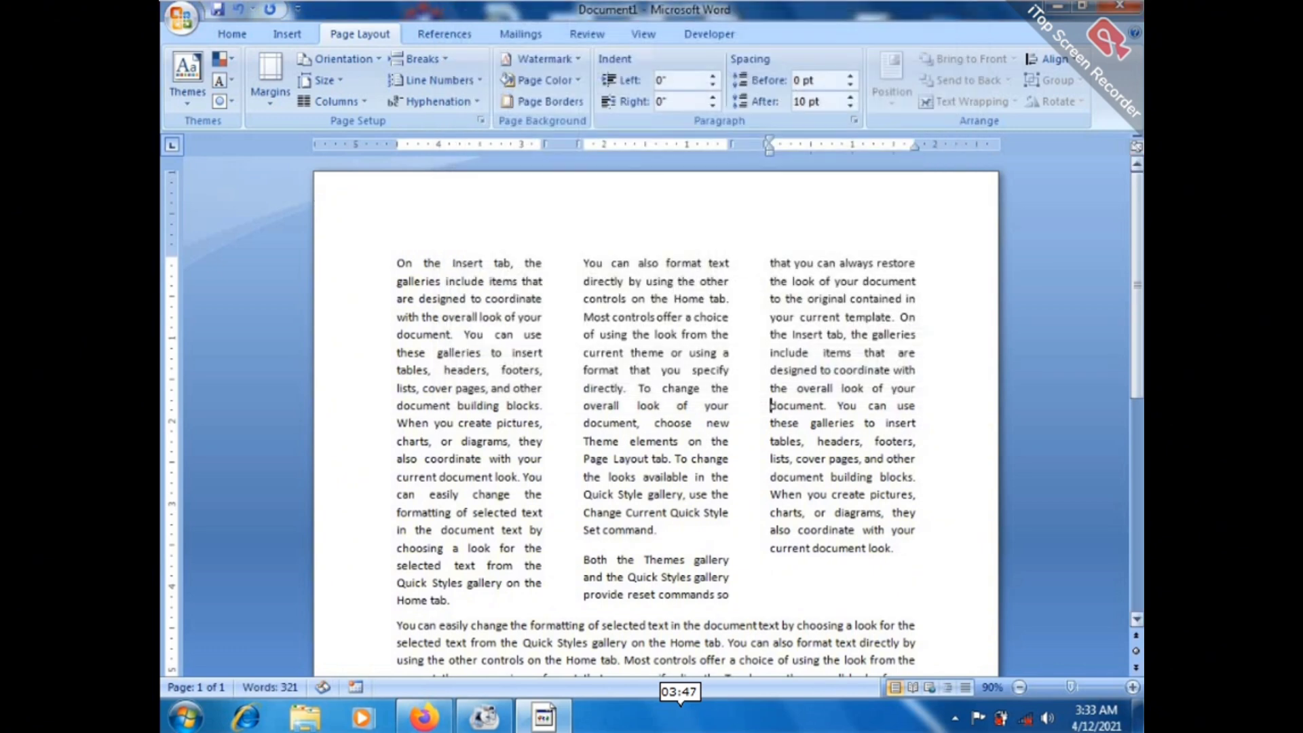
Reflow the three-column text back into a single column.
mouse_move(1138, 289)
left_mouse_down()
mouse_move(1139, 427)
mouse_move(1138, 285)
left_mouse_up()
left_click_drag(402, 269, 939, 561)
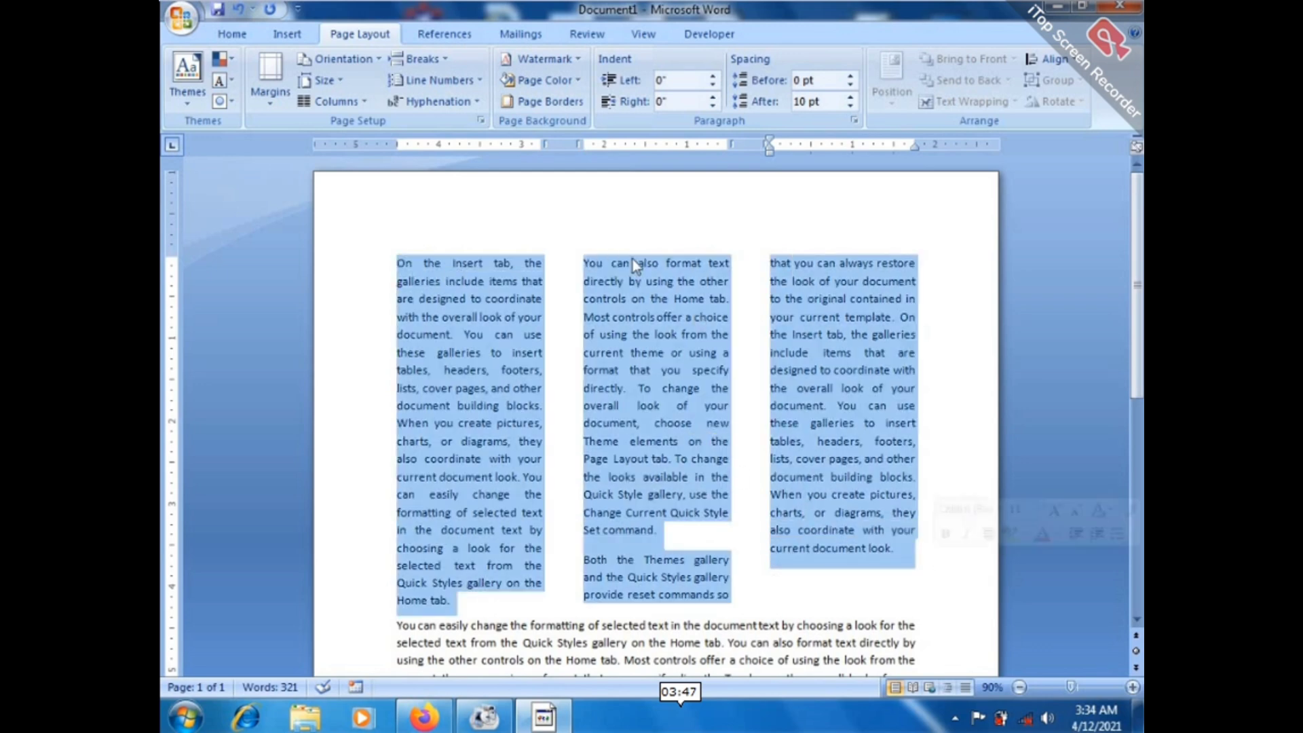
left_click(315, 100)
left_click(343, 126)
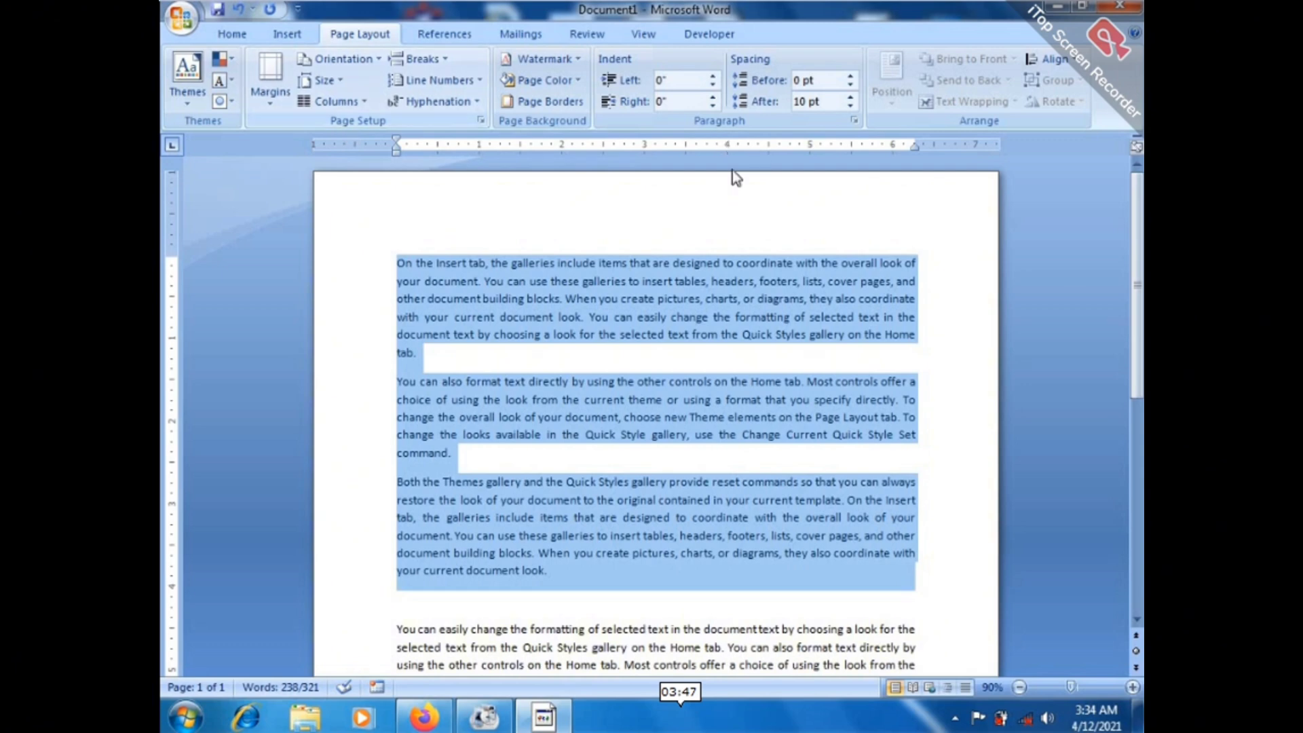
Briefly enter and leave the page header, deselect the text, and show Page Layout.
double_click(510, 229)
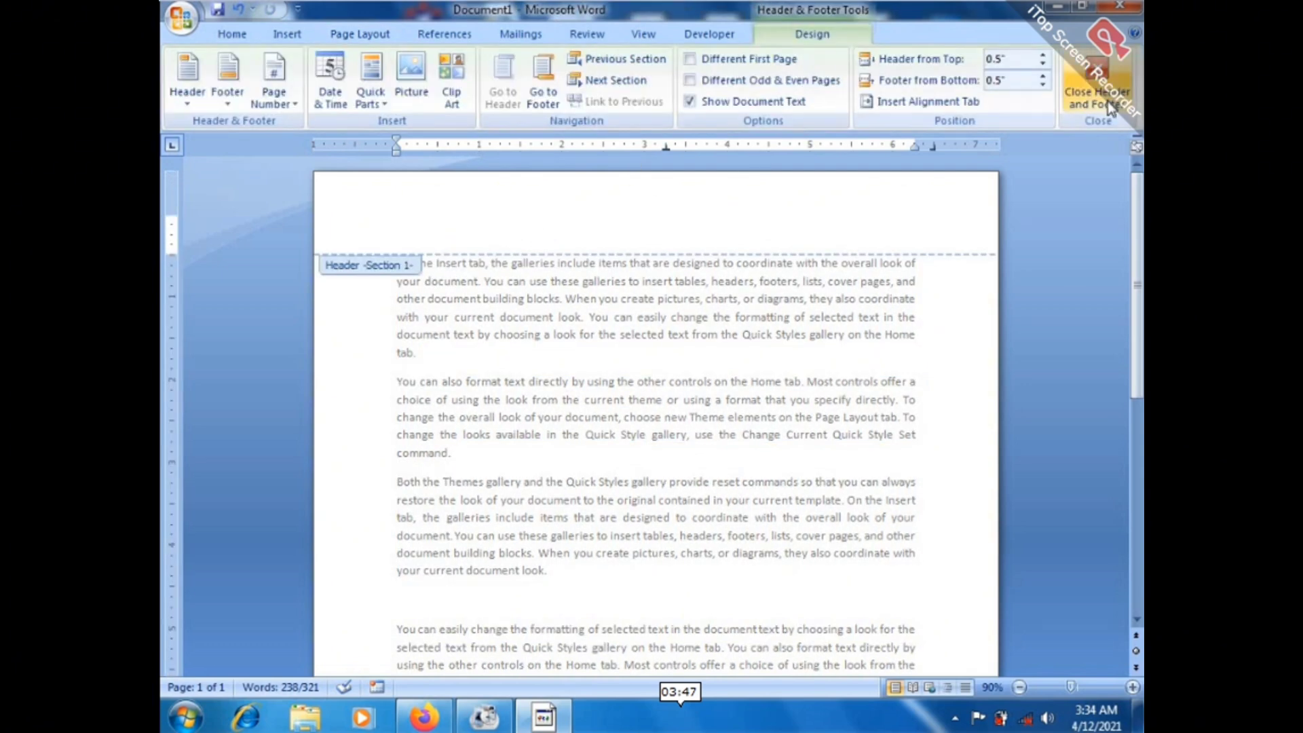
left_click(1106, 99)
left_click(442, 354)
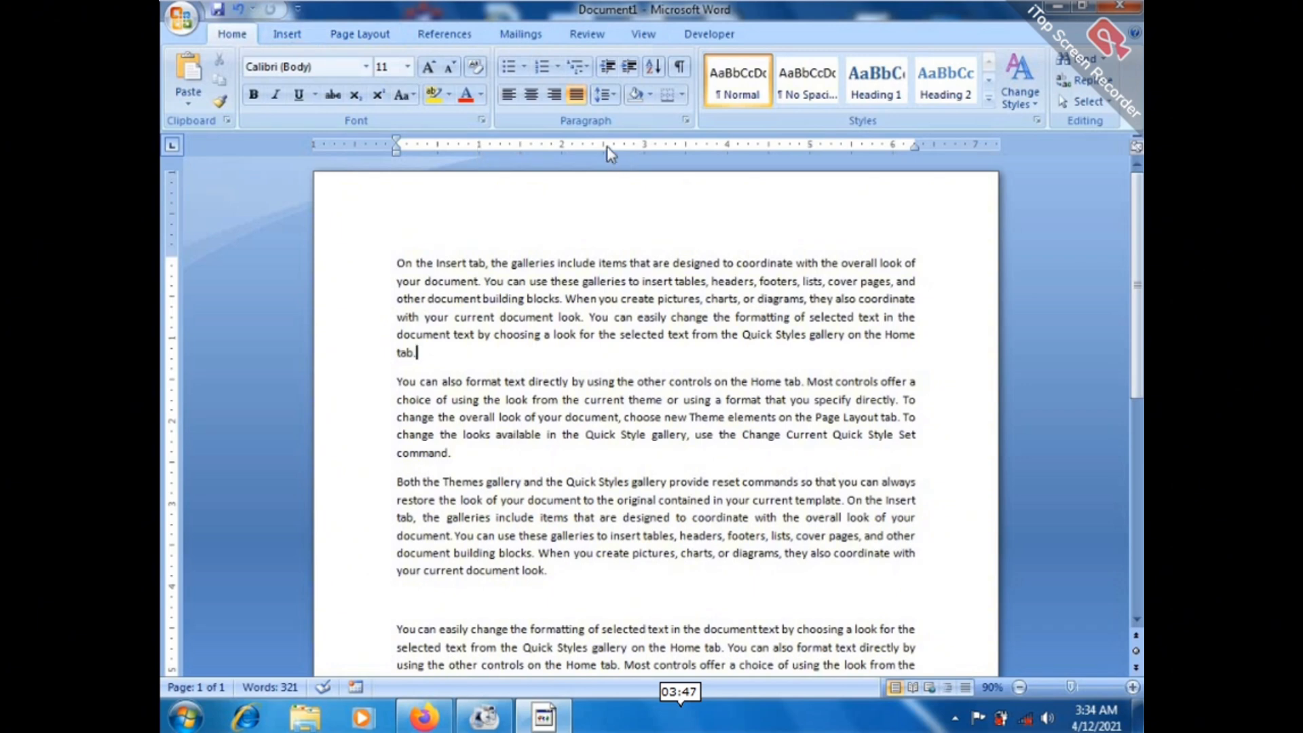
left_click(397, 35)
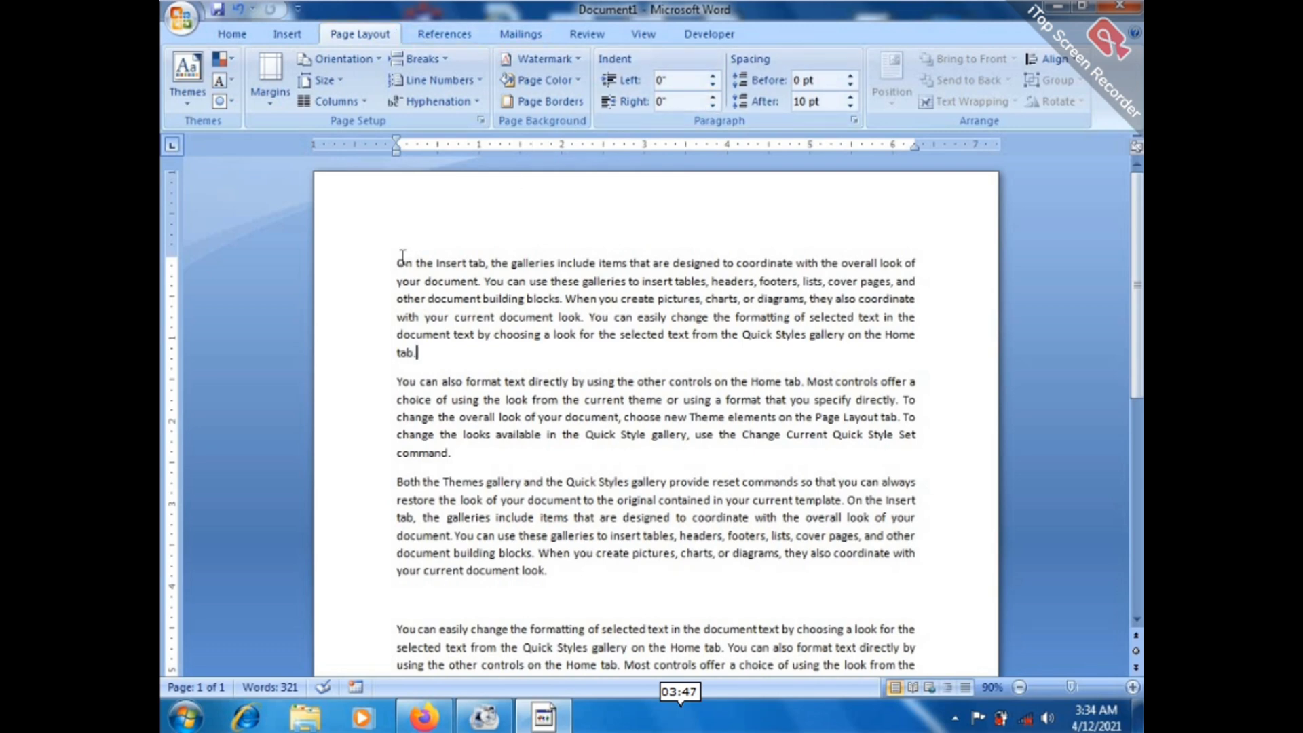
left_click_drag(403, 258, 681, 355)
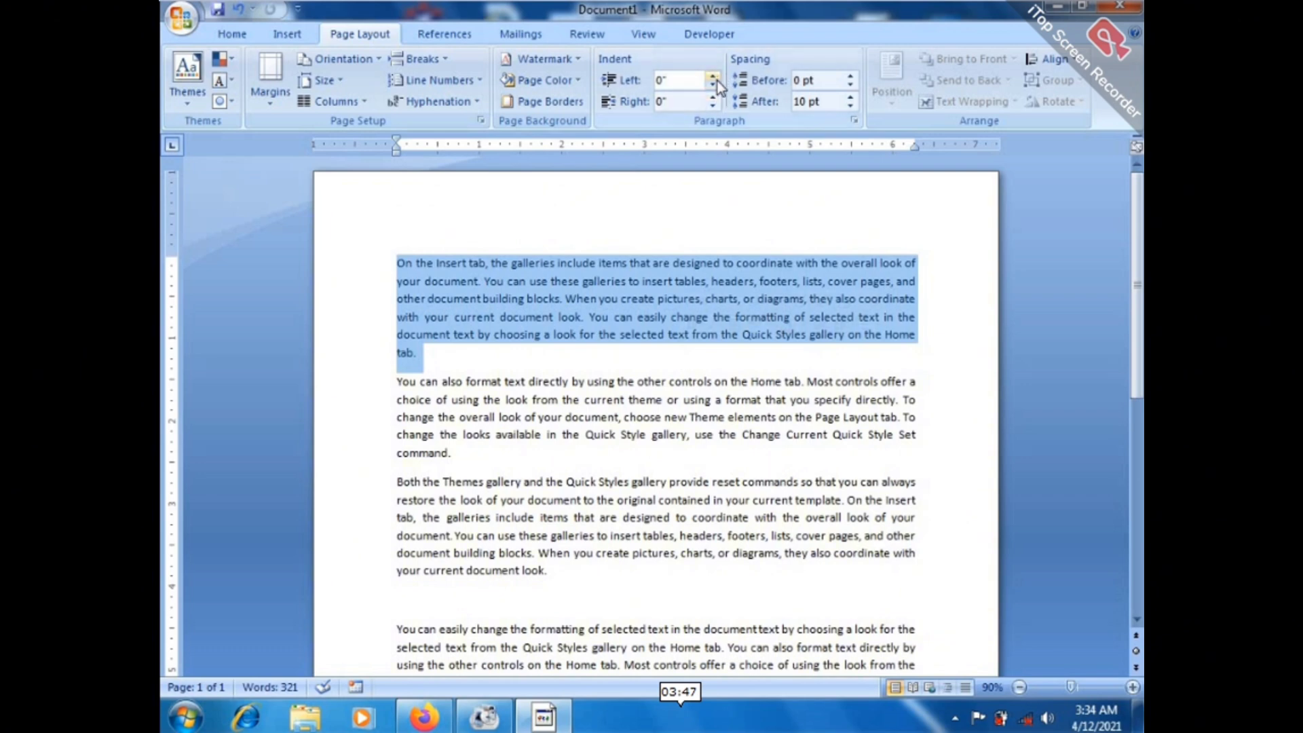
left_click(712, 87)
left_click(712, 87)
left_click(712, 87)
left_click(712, 87)
left_click(712, 87)
left_click(713, 87)
left_click(713, 87)
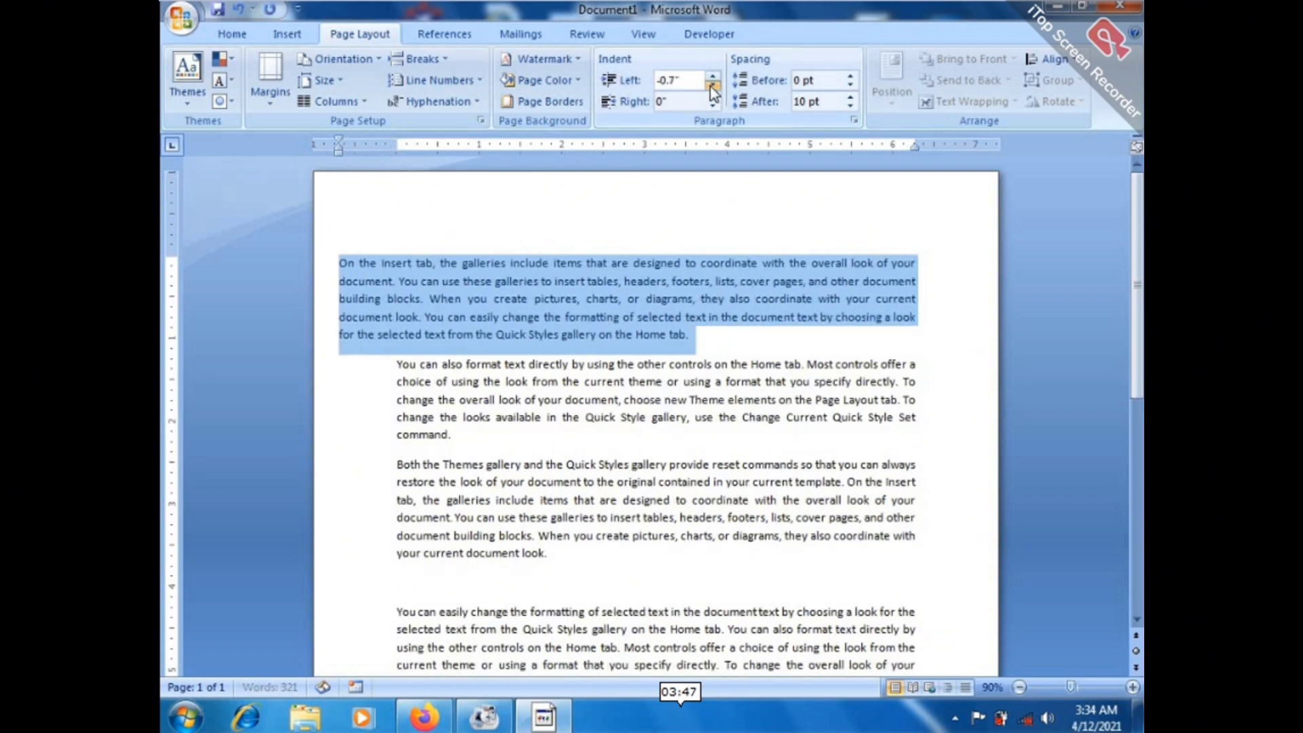
left_click(713, 106)
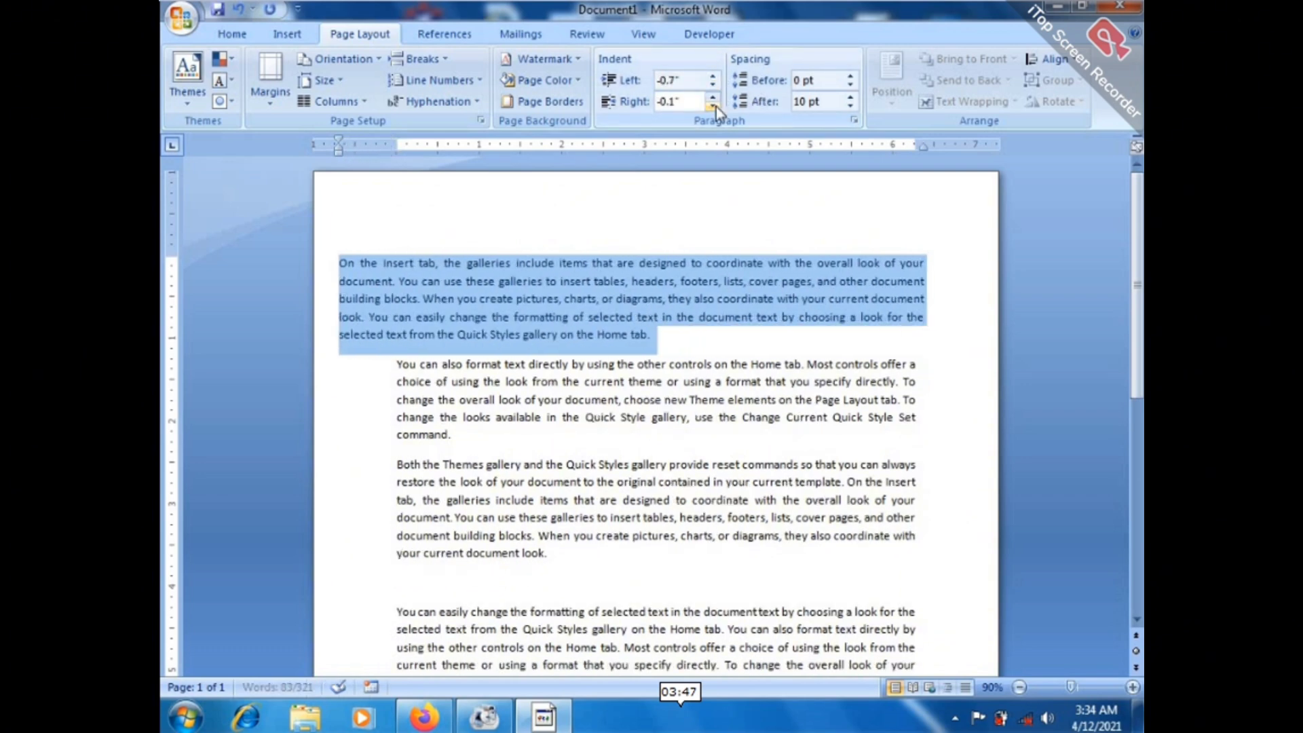
left_click(713, 106)
left_click(713, 106)
left_click(713, 106)
left_click(713, 106)
left_click(713, 106)
left_click(712, 106)
left_click(713, 106)
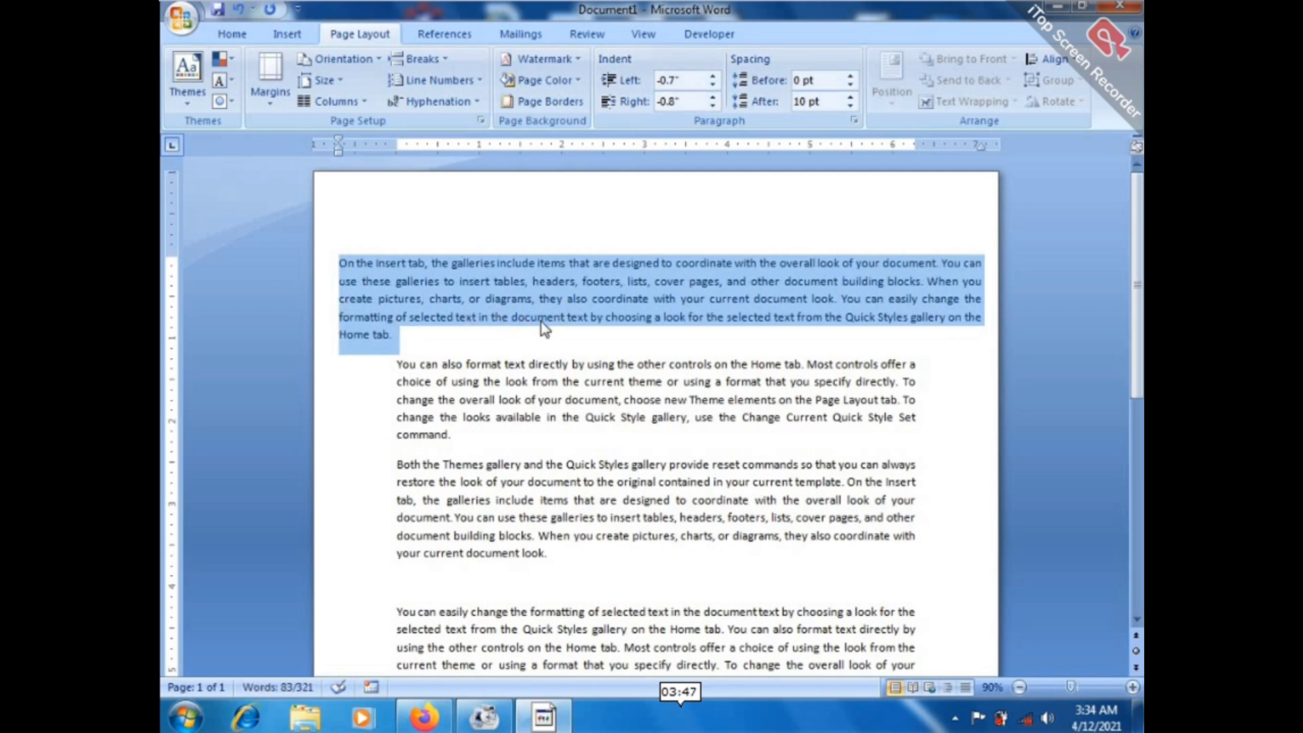
left_click(712, 76)
left_click(713, 76)
left_click(713, 77)
left_click(713, 77)
left_click(712, 77)
left_click(713, 77)
left_click(713, 77)
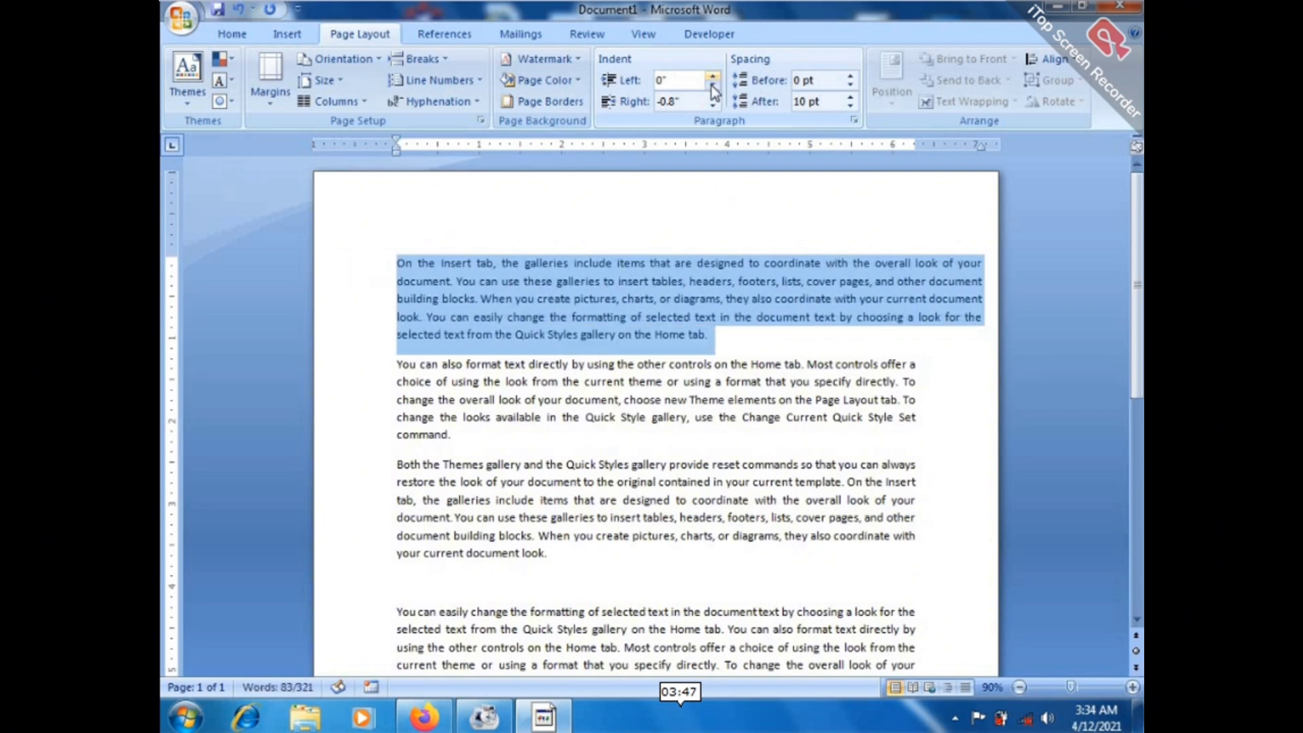
left_click(713, 97)
left_click(713, 98)
left_click(713, 97)
left_click(713, 97)
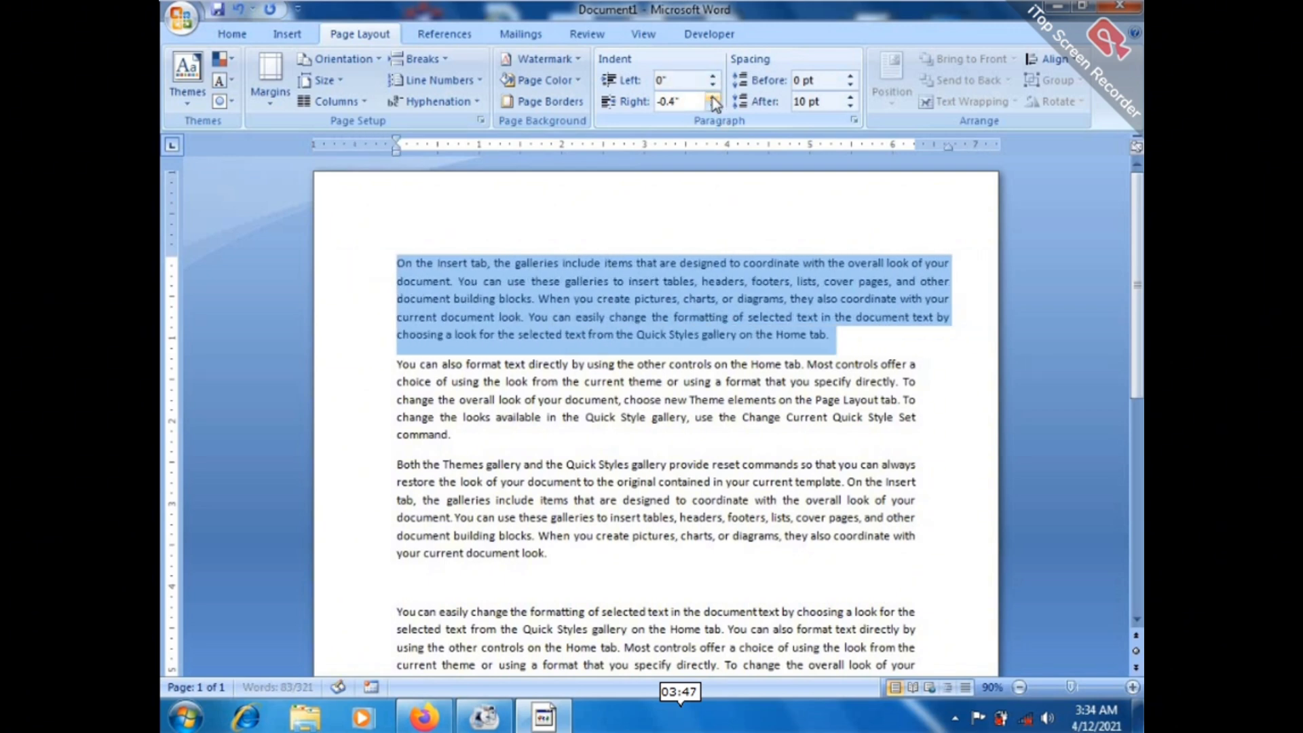
left_click(713, 98)
left_click(713, 97)
left_click(713, 97)
left_click(713, 97)
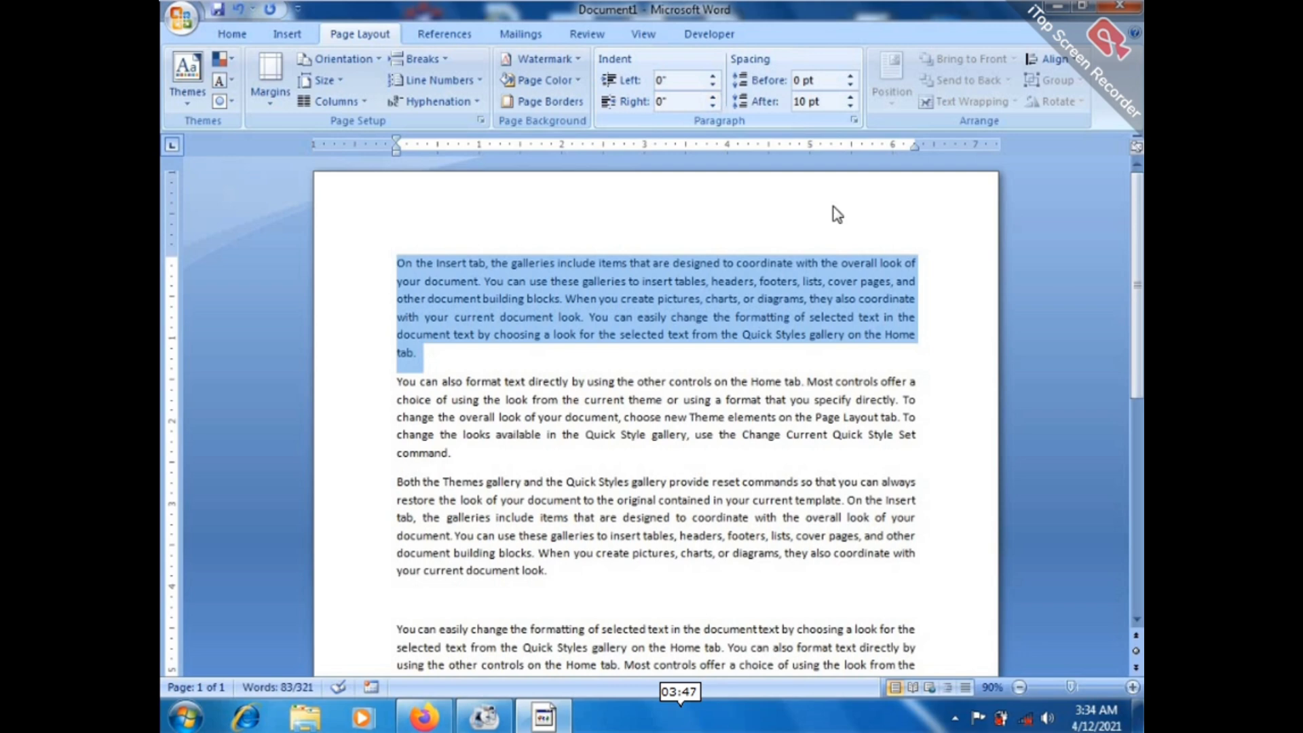
left_click(919, 317)
Give the first two paragraphs 12 pt of space before.
left_click_drag(397, 262, 577, 459)
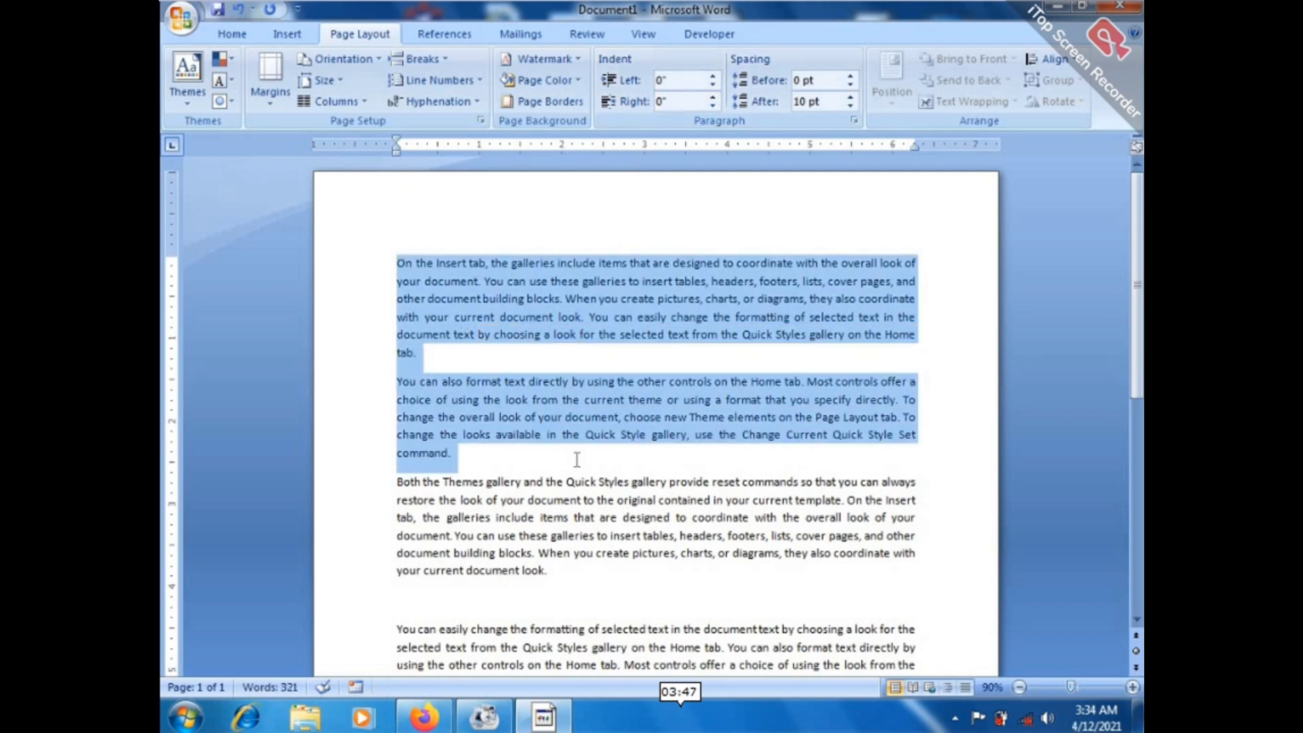
left_click(851, 84)
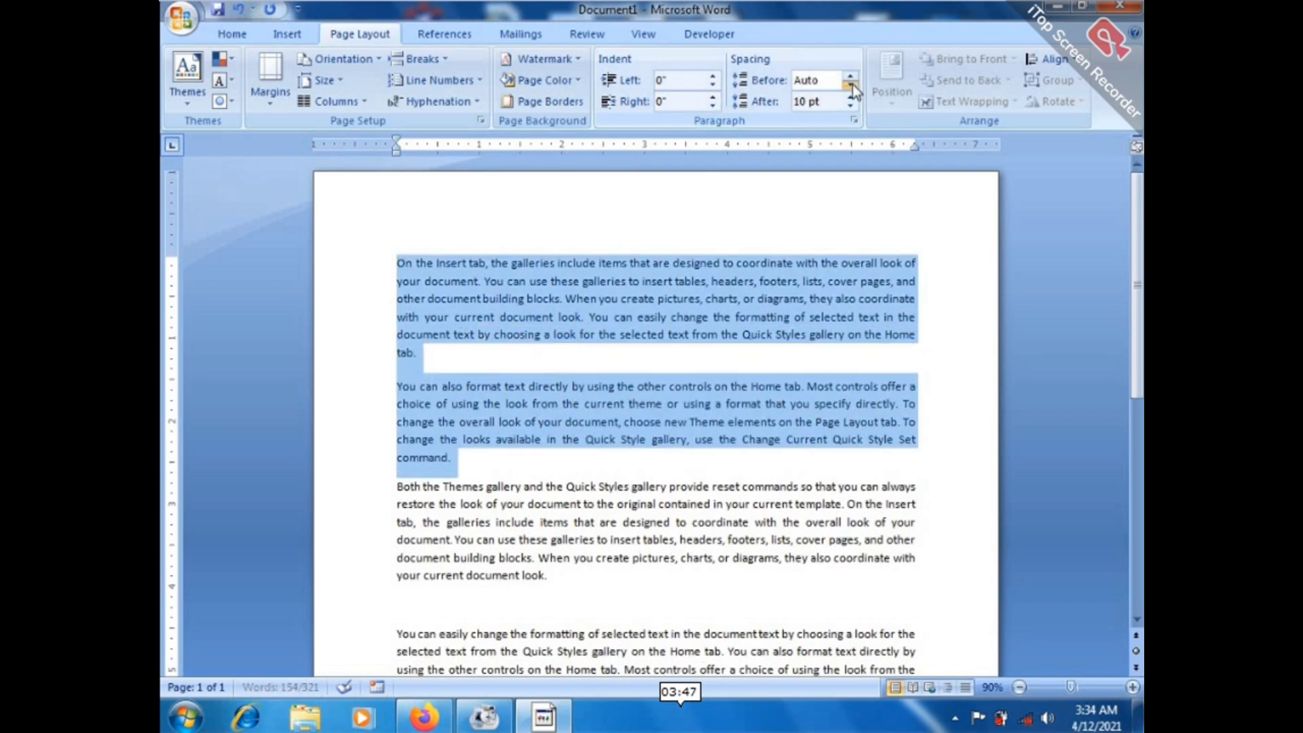
left_click(851, 84)
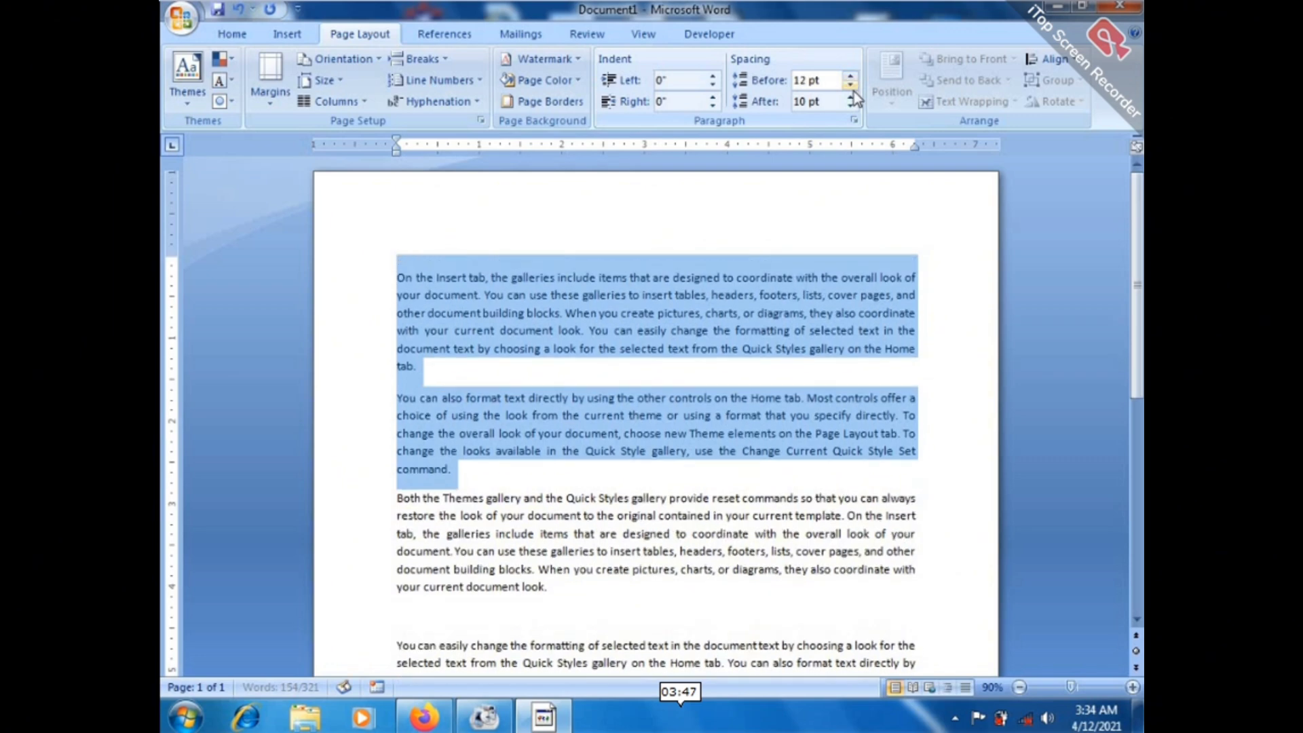
Raise then lower the after-spacing, leaving both before and after spacing at 0 pt.
left_click(851, 97)
left_click(851, 97)
left_click(851, 98)
left_click(851, 97)
left_click(850, 97)
left_click(850, 97)
left_click(851, 97)
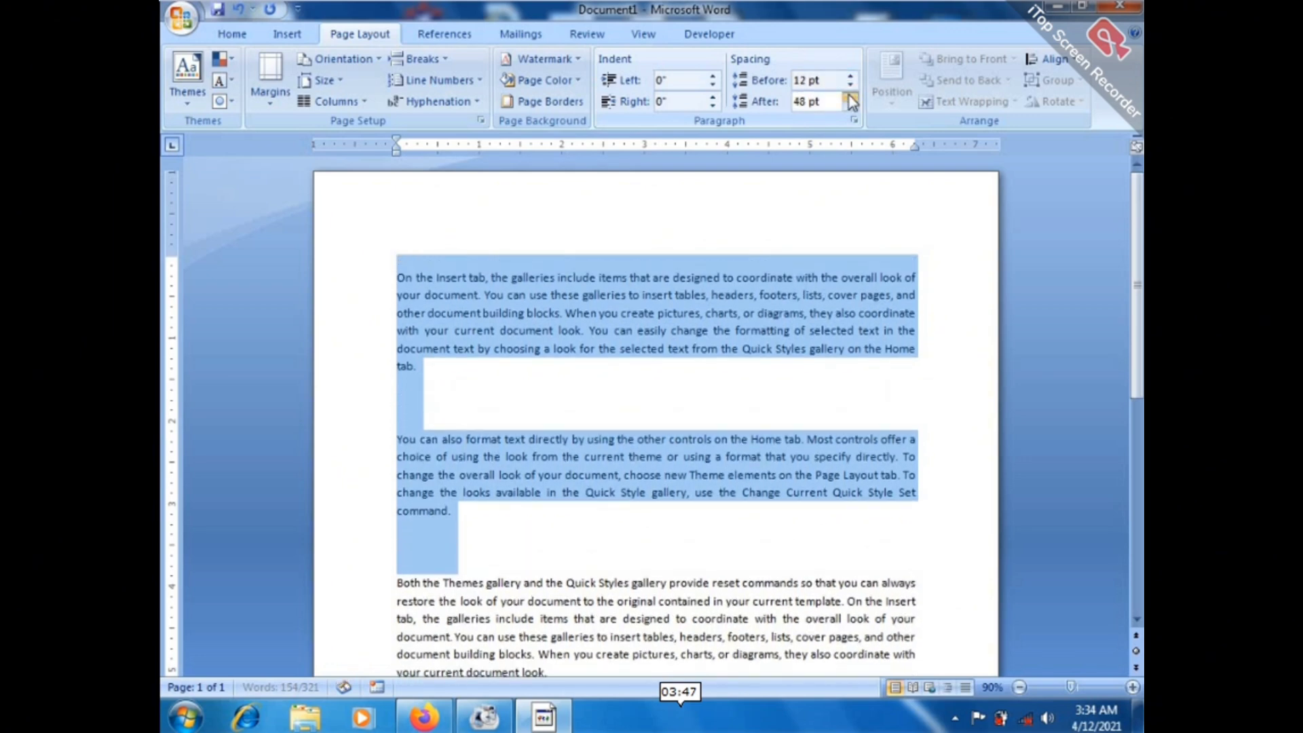
left_click(851, 97)
left_click(851, 106)
left_click(850, 106)
left_click(850, 106)
left_click(851, 106)
left_click(851, 106)
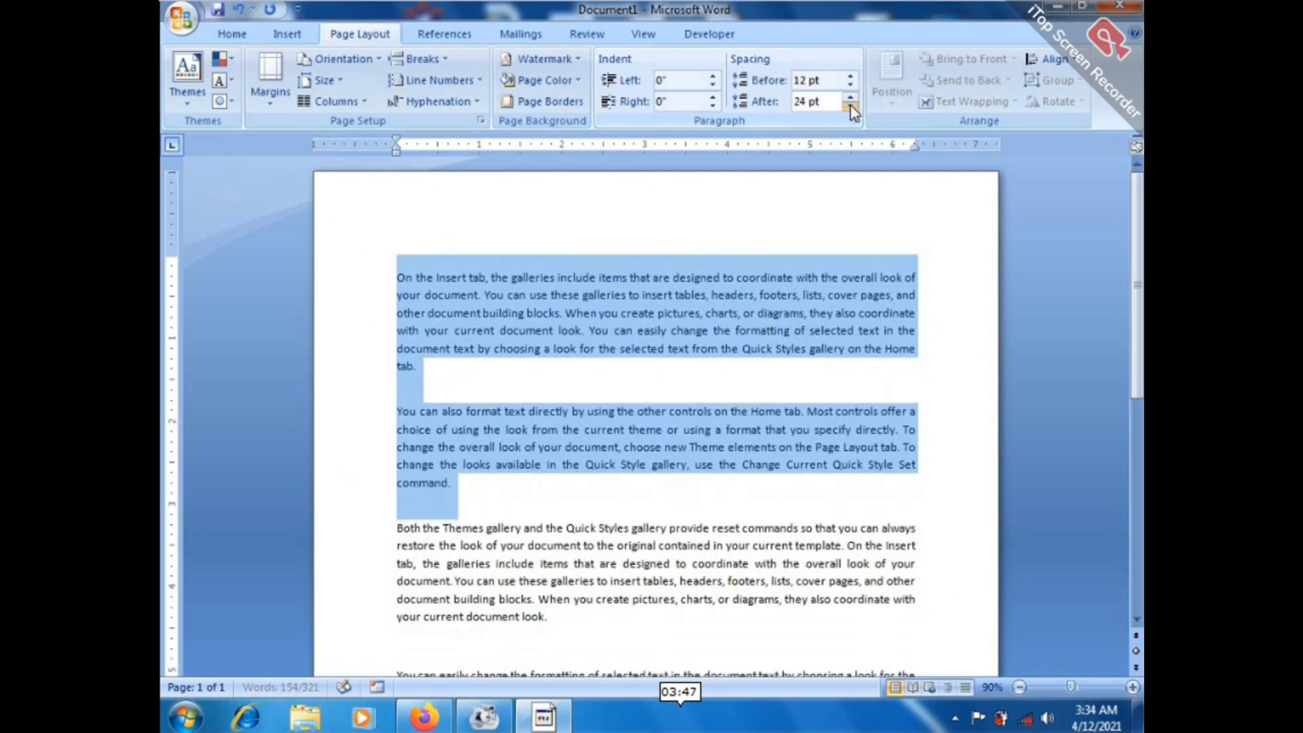
left_click(851, 106)
left_click(850, 106)
left_click(850, 106)
left_click(851, 106)
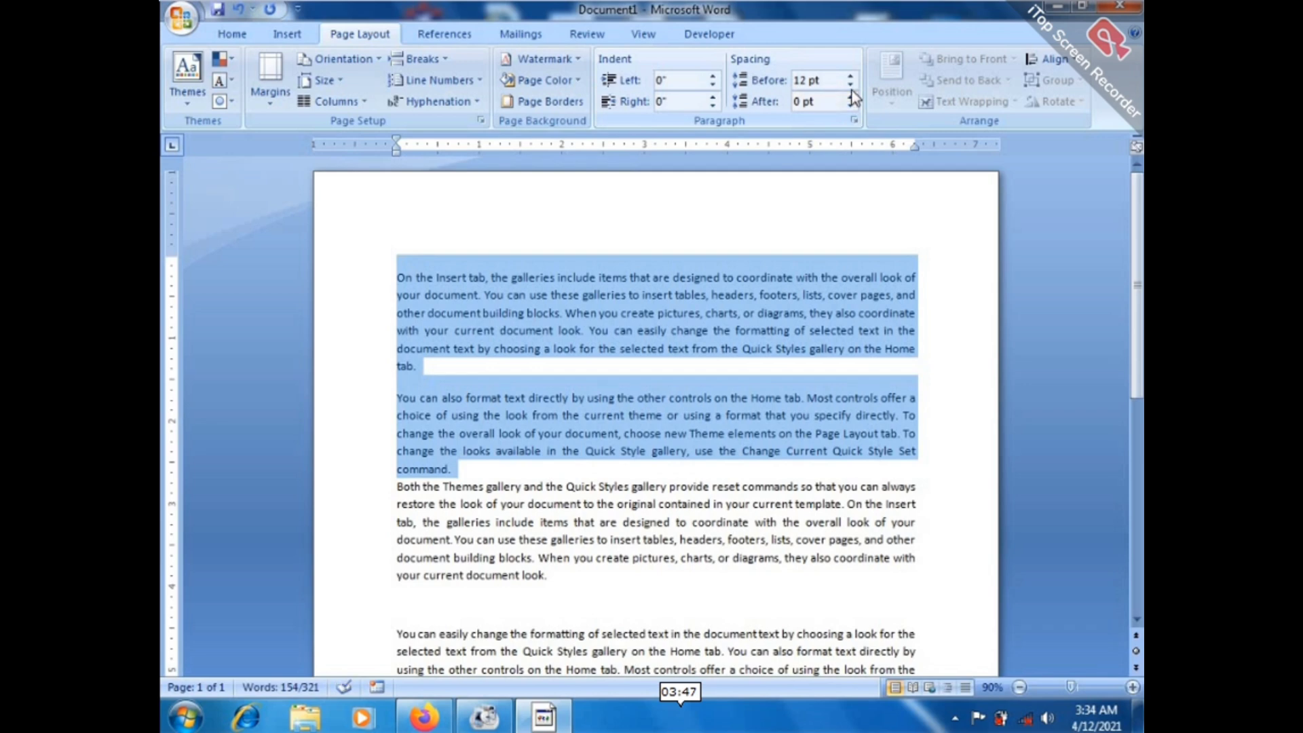
left_click(851, 86)
left_click(851, 86)
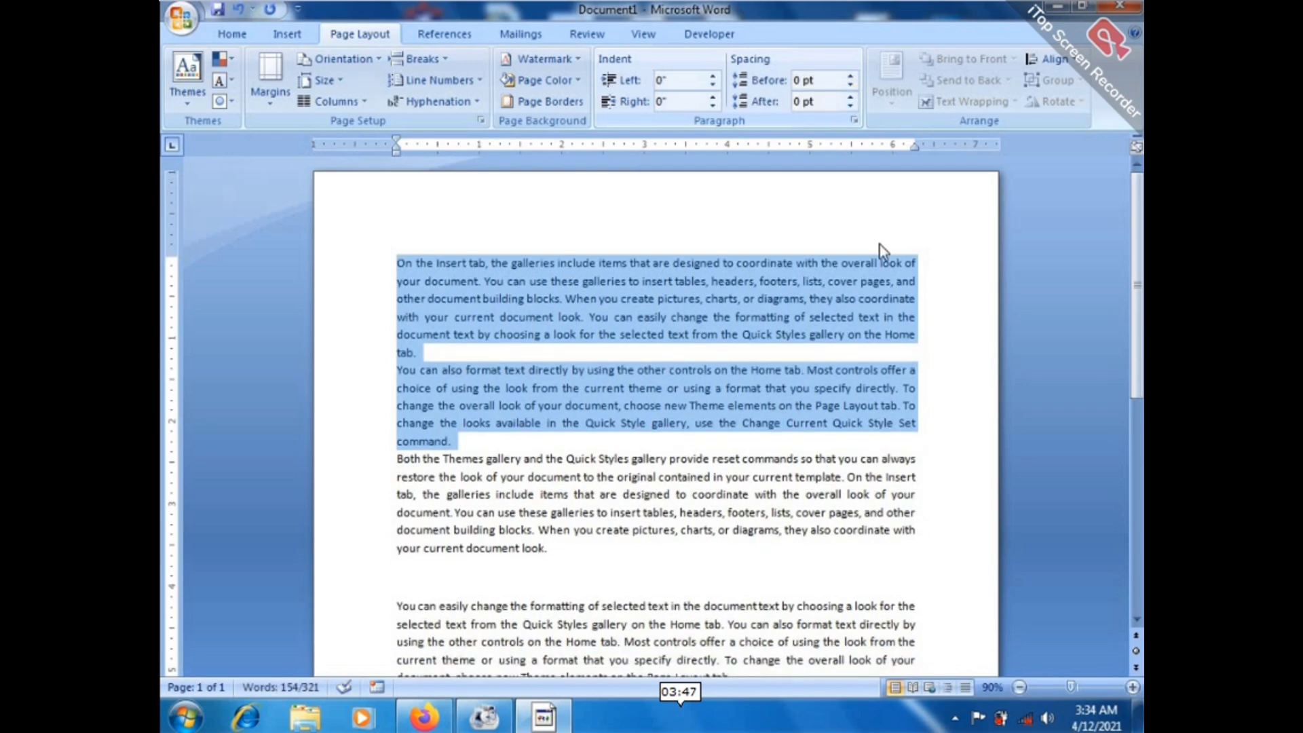
left_click(927, 347)
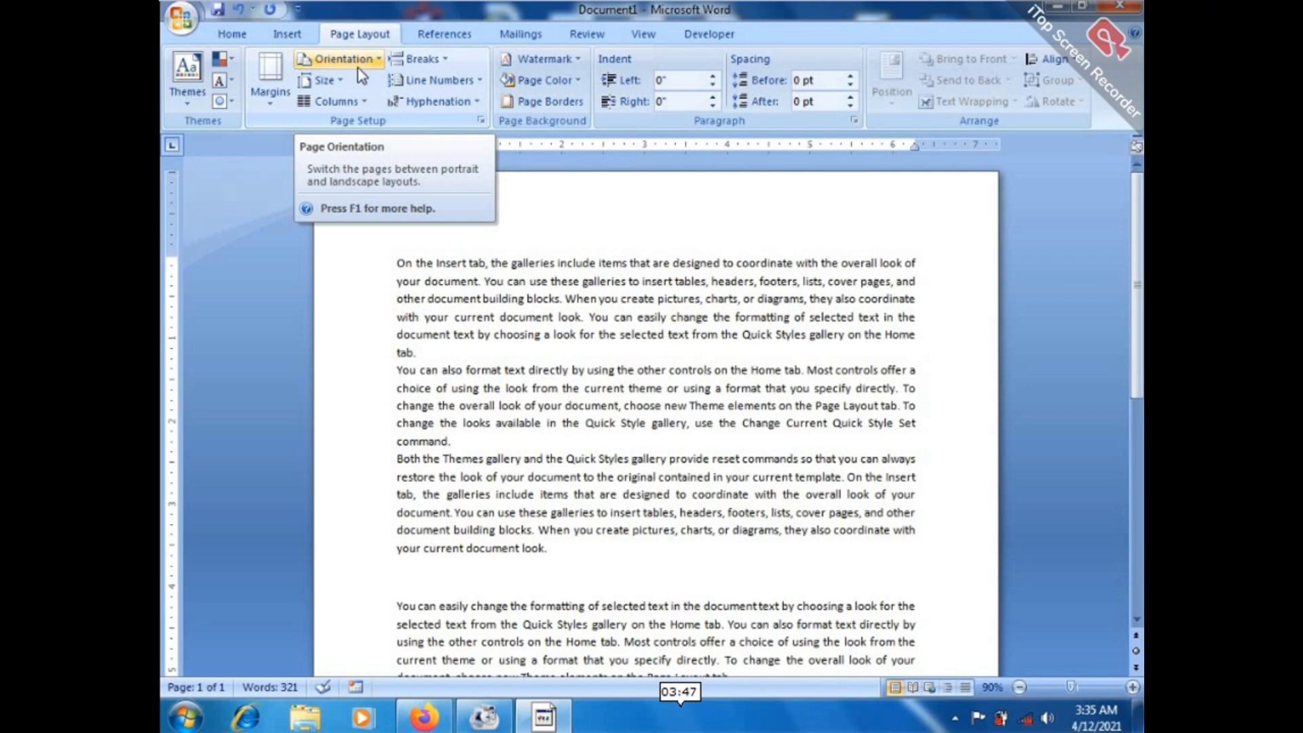
left_click(271, 95)
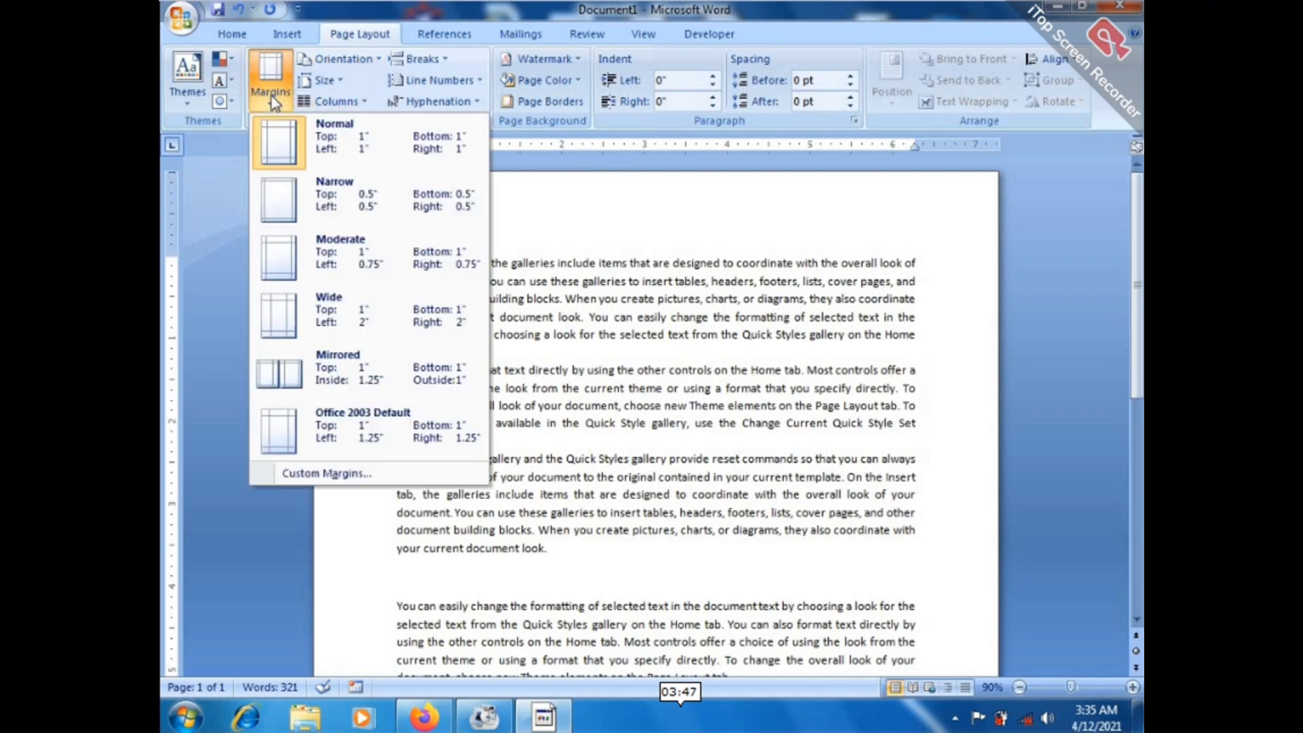
left_click(320, 129)
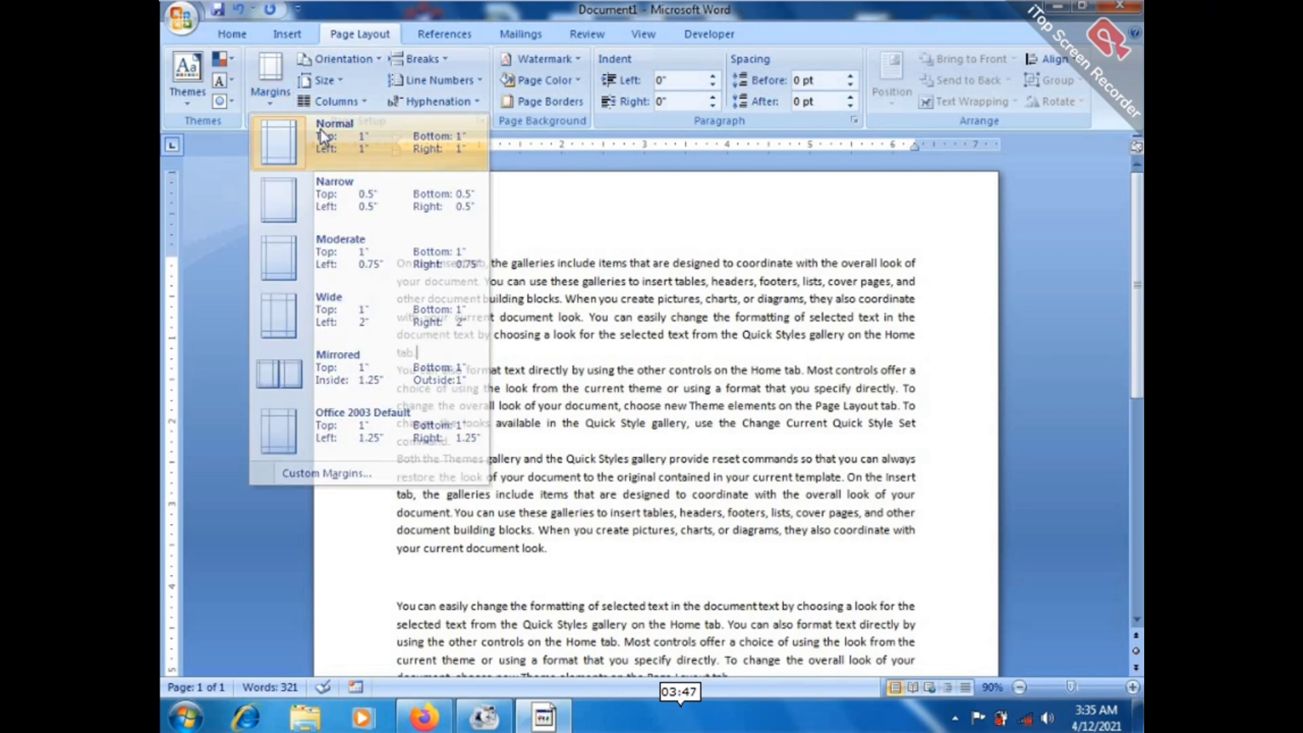
left_click(319, 87)
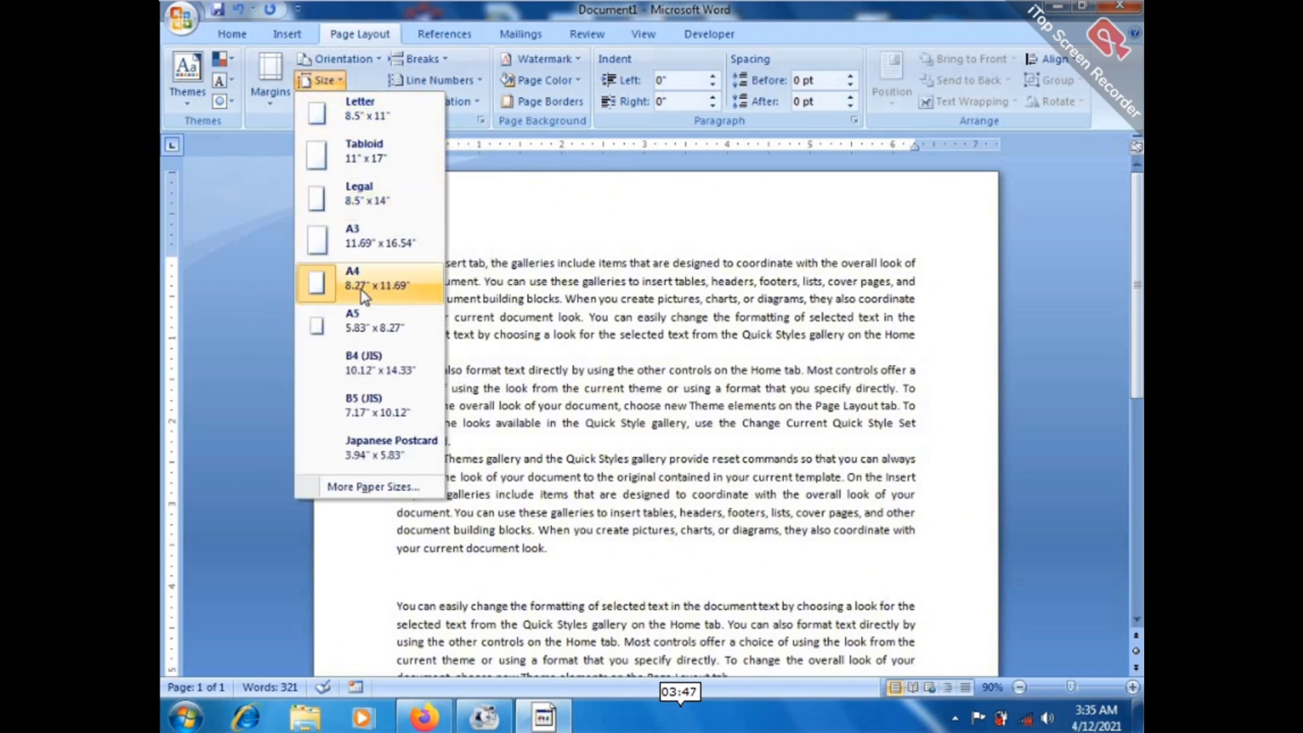
left_click(469, 343)
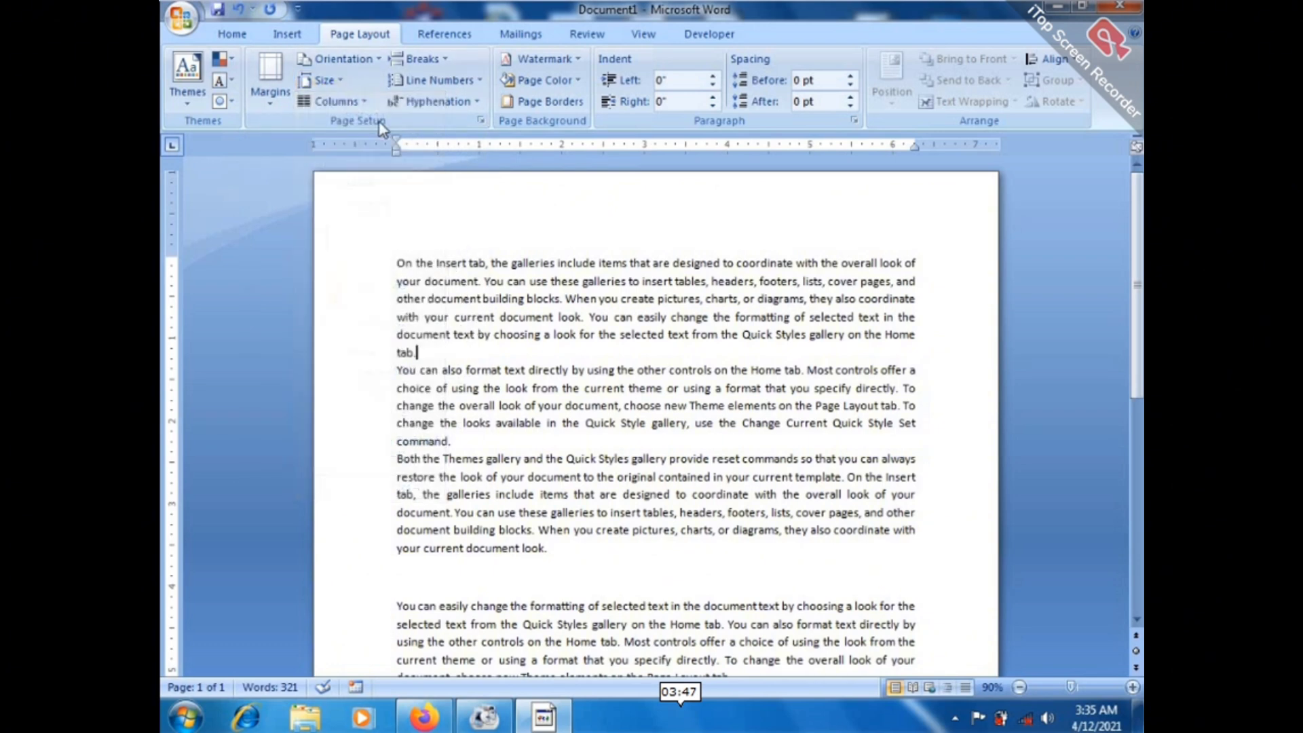
left_click(342, 59)
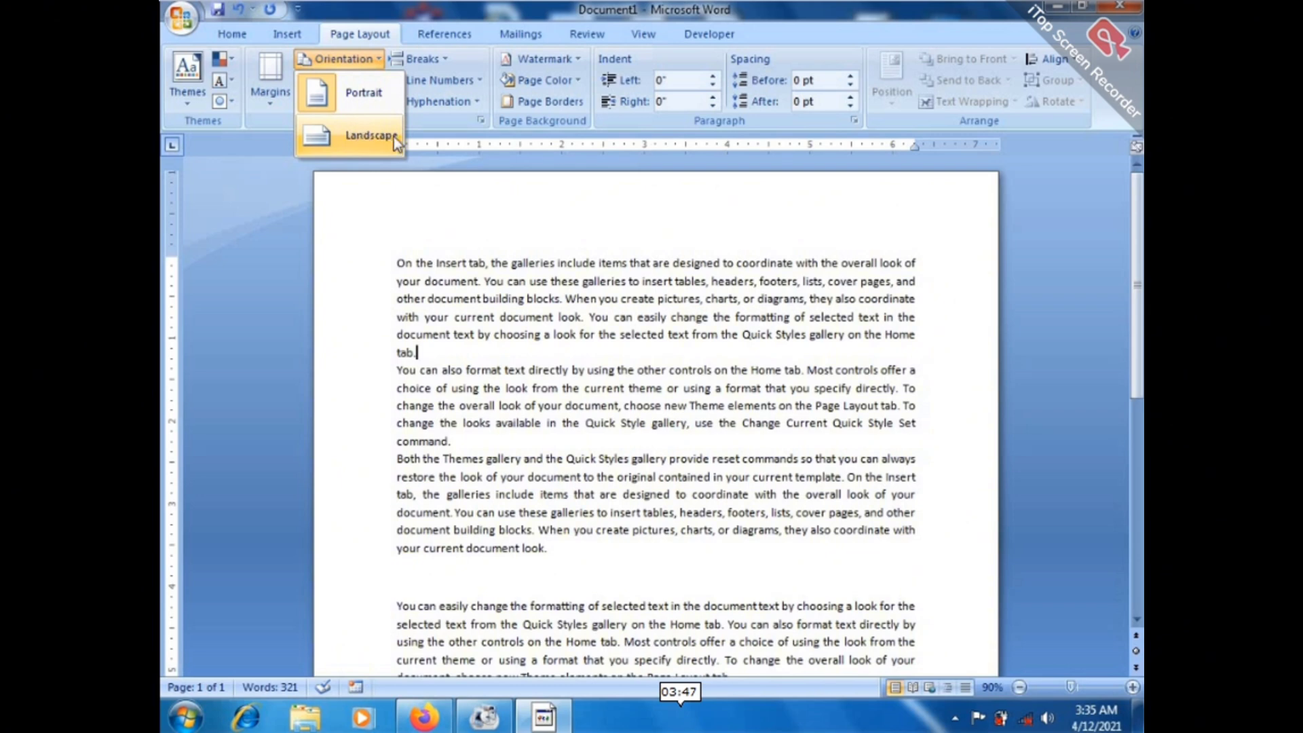
left_click(533, 174)
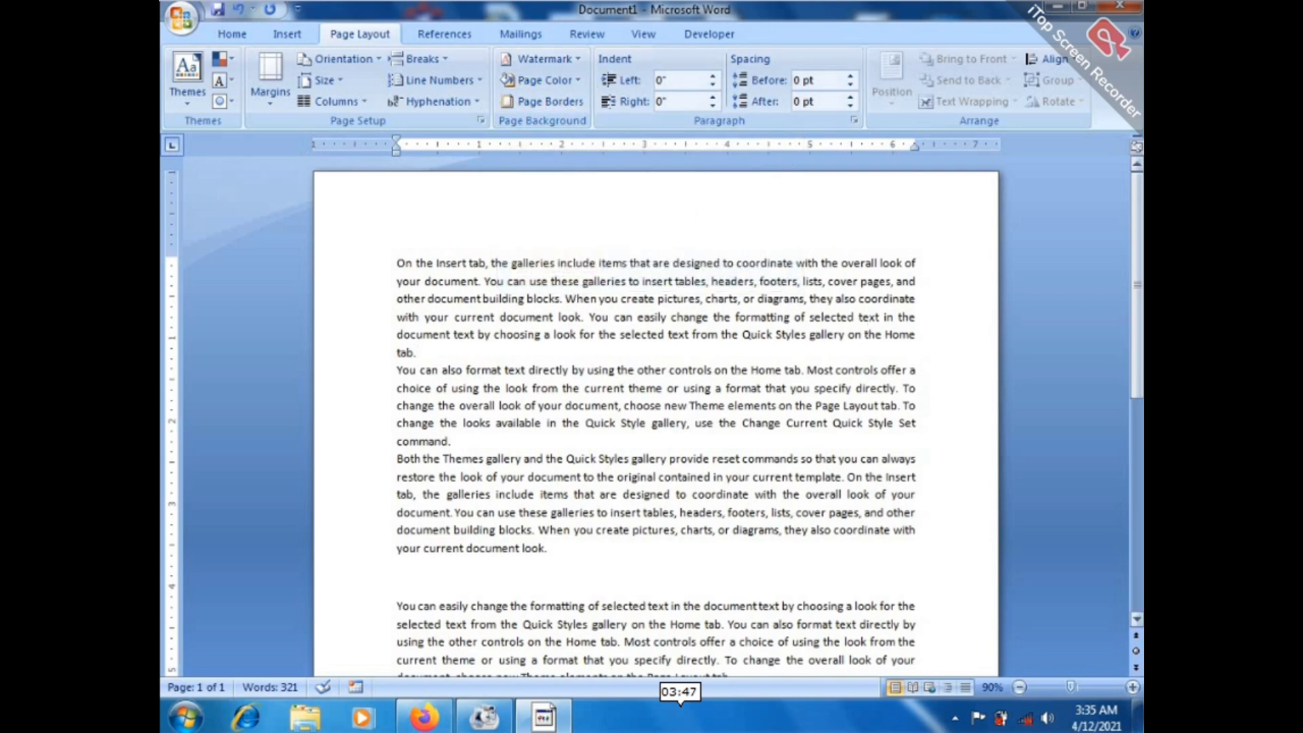
Drag the vertical scrollbar to reposition the document view.
left_click_drag(1138, 292, 1127, 250)
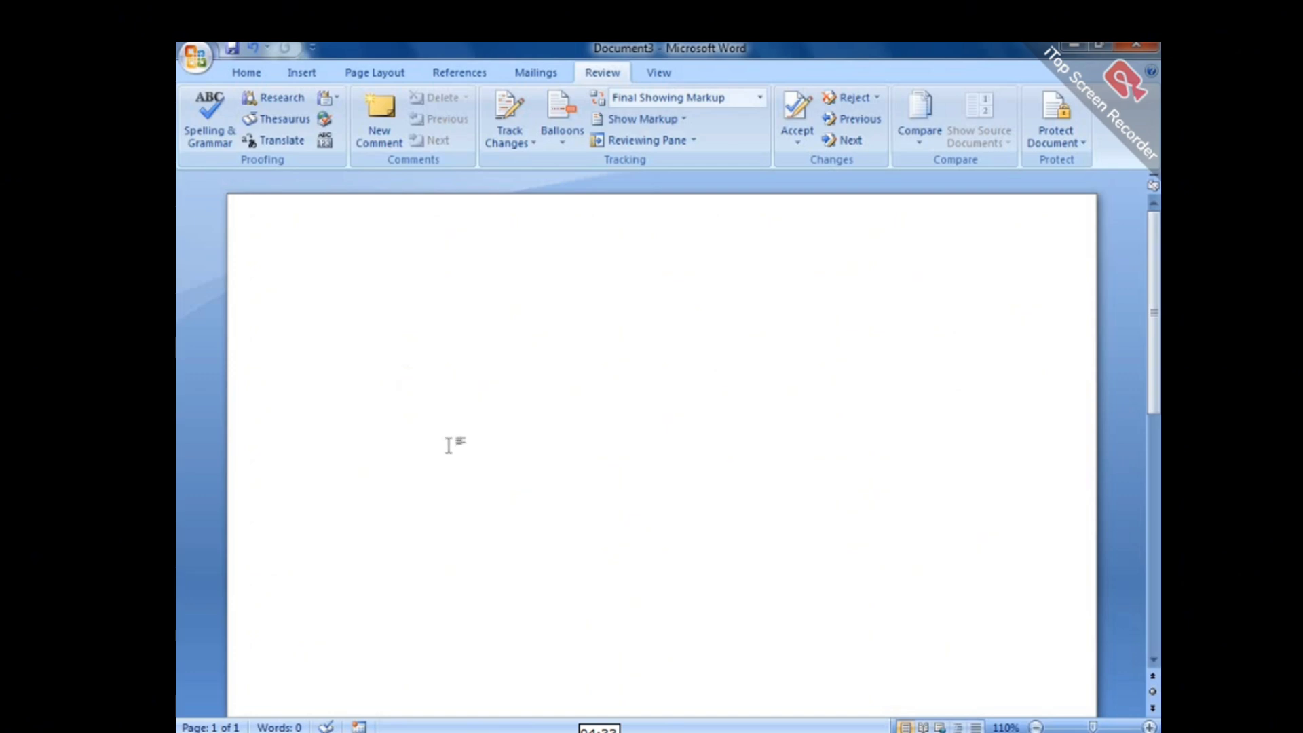
Type Glridline and a person's three-part name on separate lines, dismissing the colour-scheme warning.
type("glridline")
key("Return")
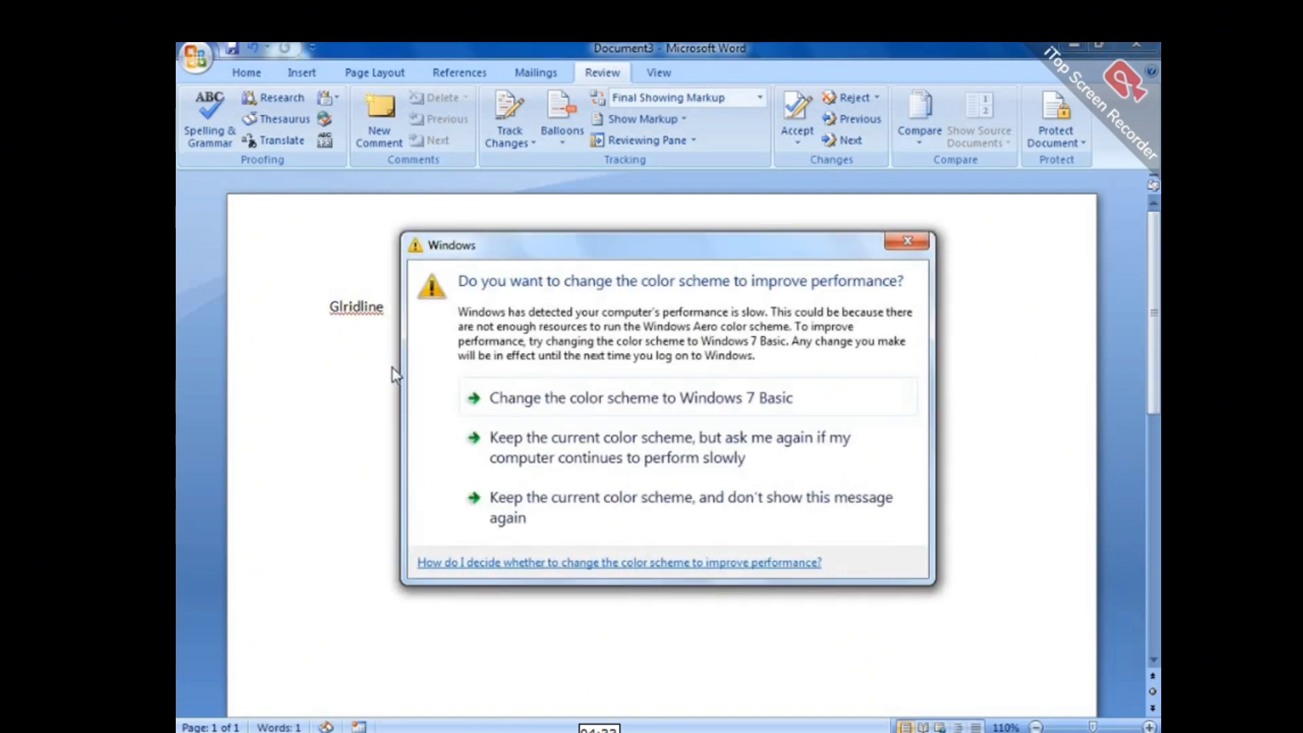
left_click(916, 244)
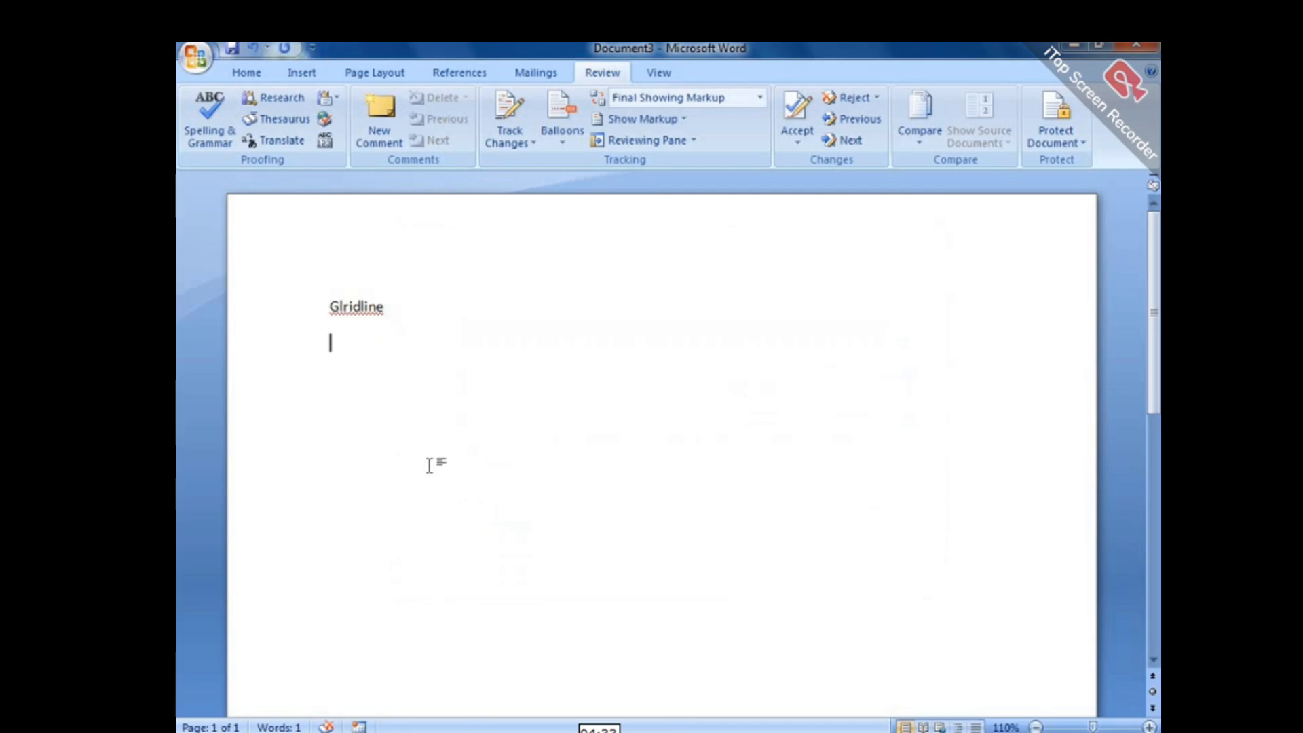
key("Return")
key("Return")
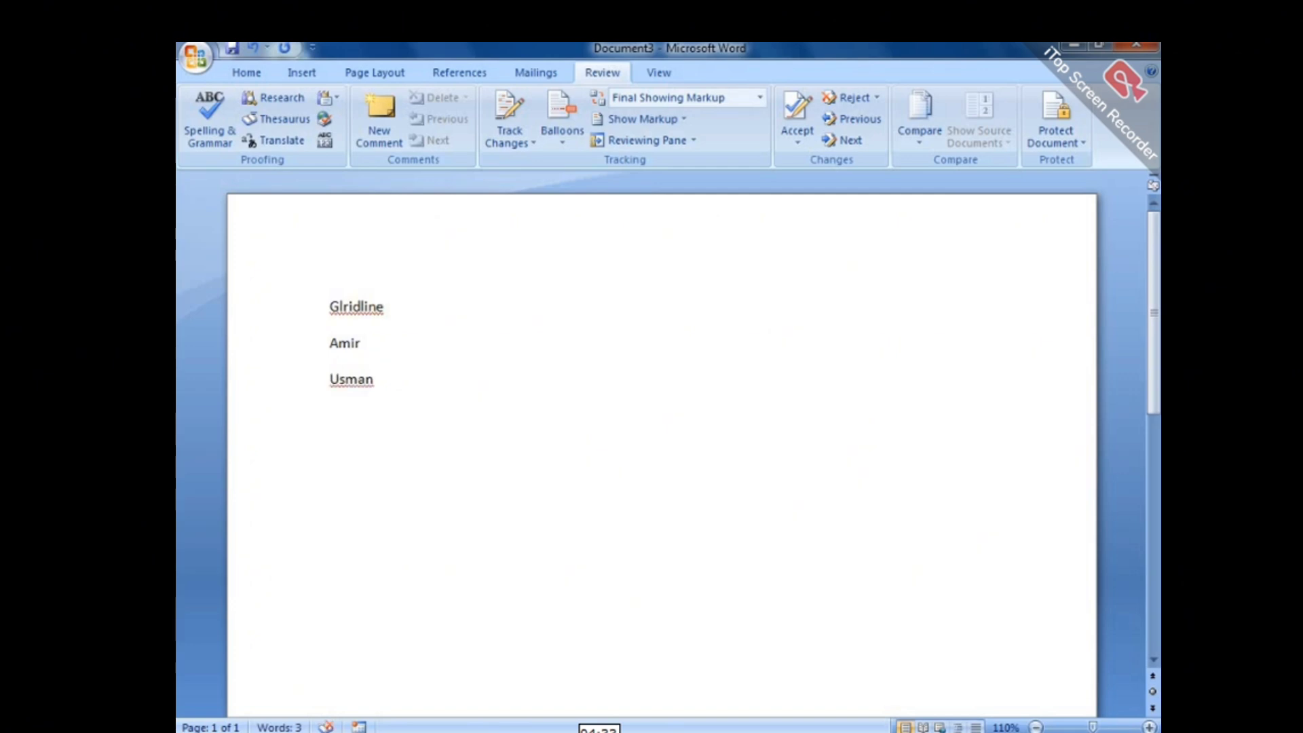
key("Return")
Add the misspelled words Unuoin and Skell on their own lines.
type("un")
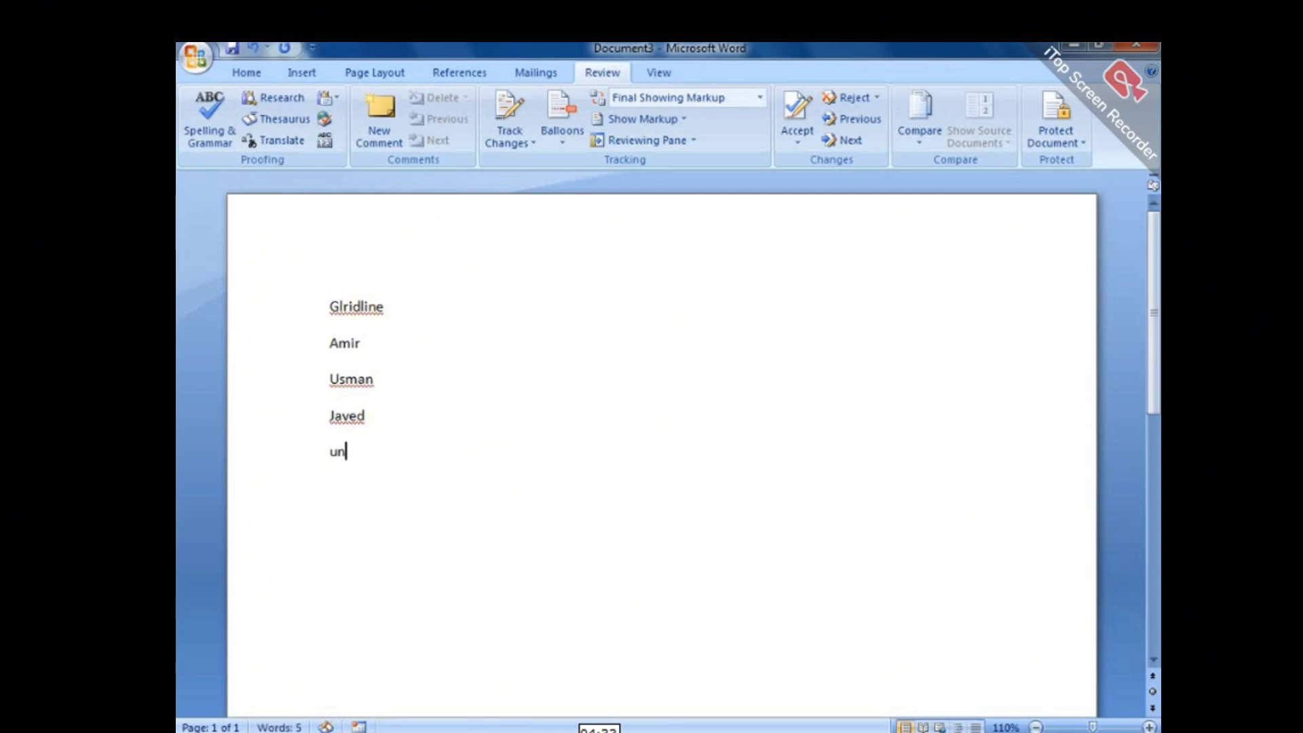
type("uoin")
key("Return")
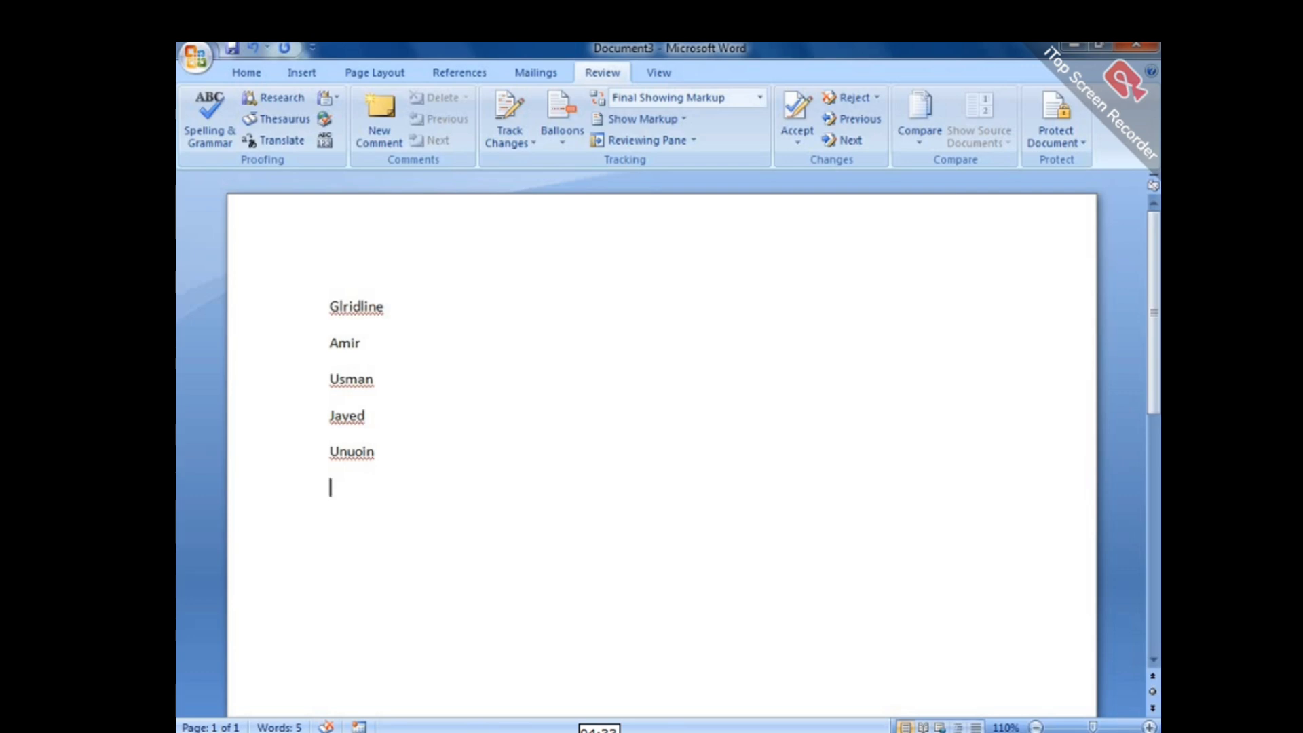
type("skill")
key("BackSpace")
key("BackSpace")
key("BackSpace")
type("ell")
key("Return")
left_click(195, 57)
mouse_move(233, 289)
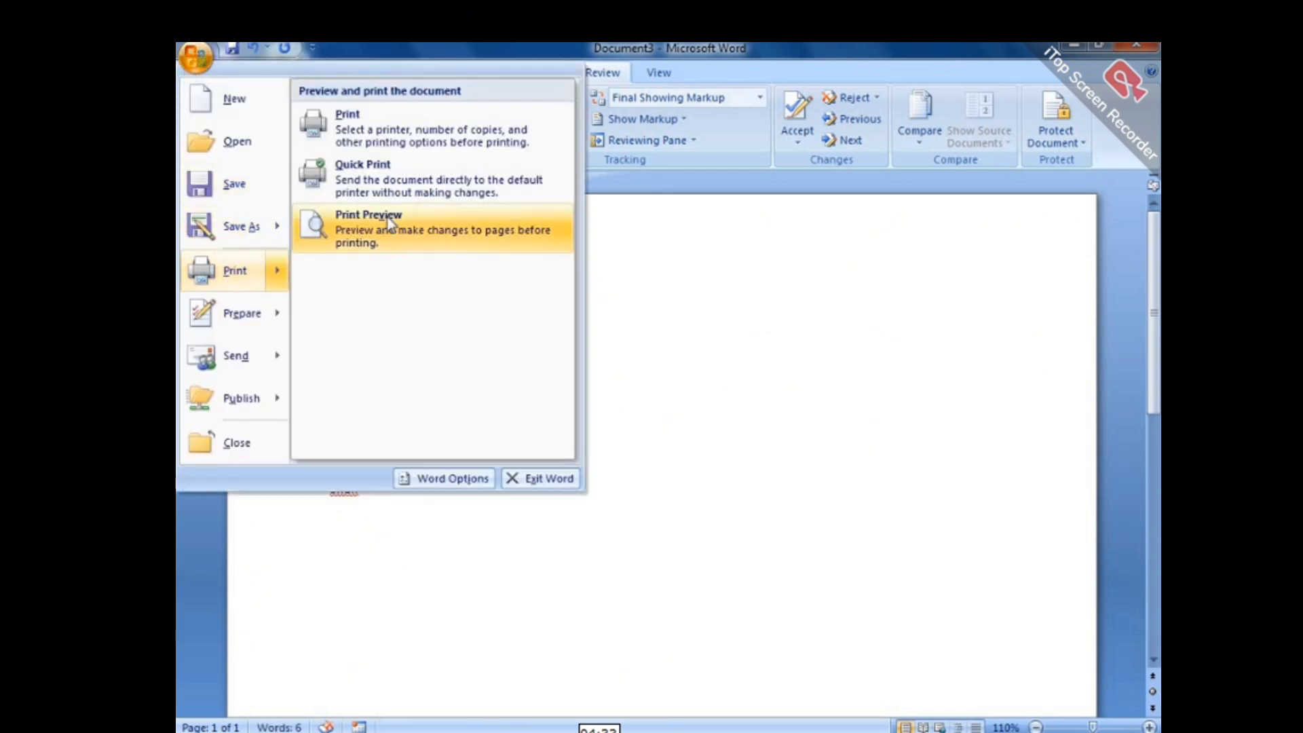
left_click(388, 217)
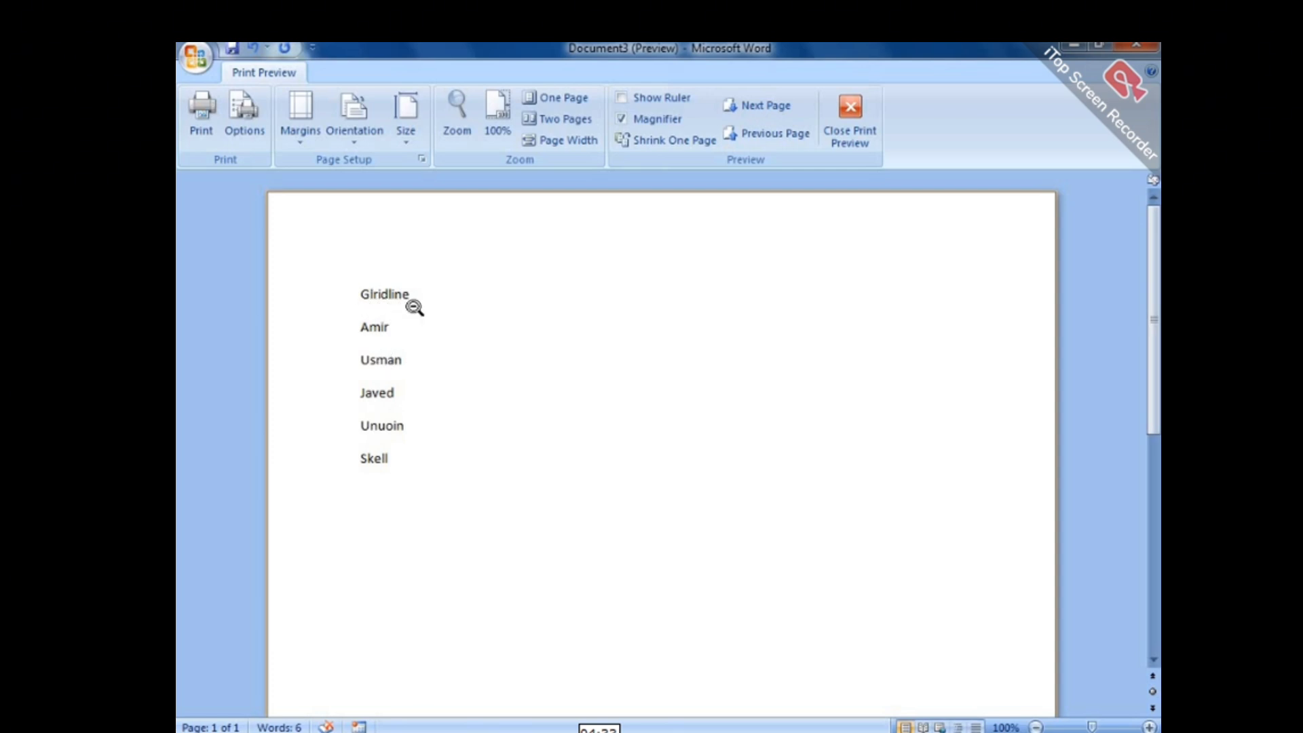
left_click(850, 115)
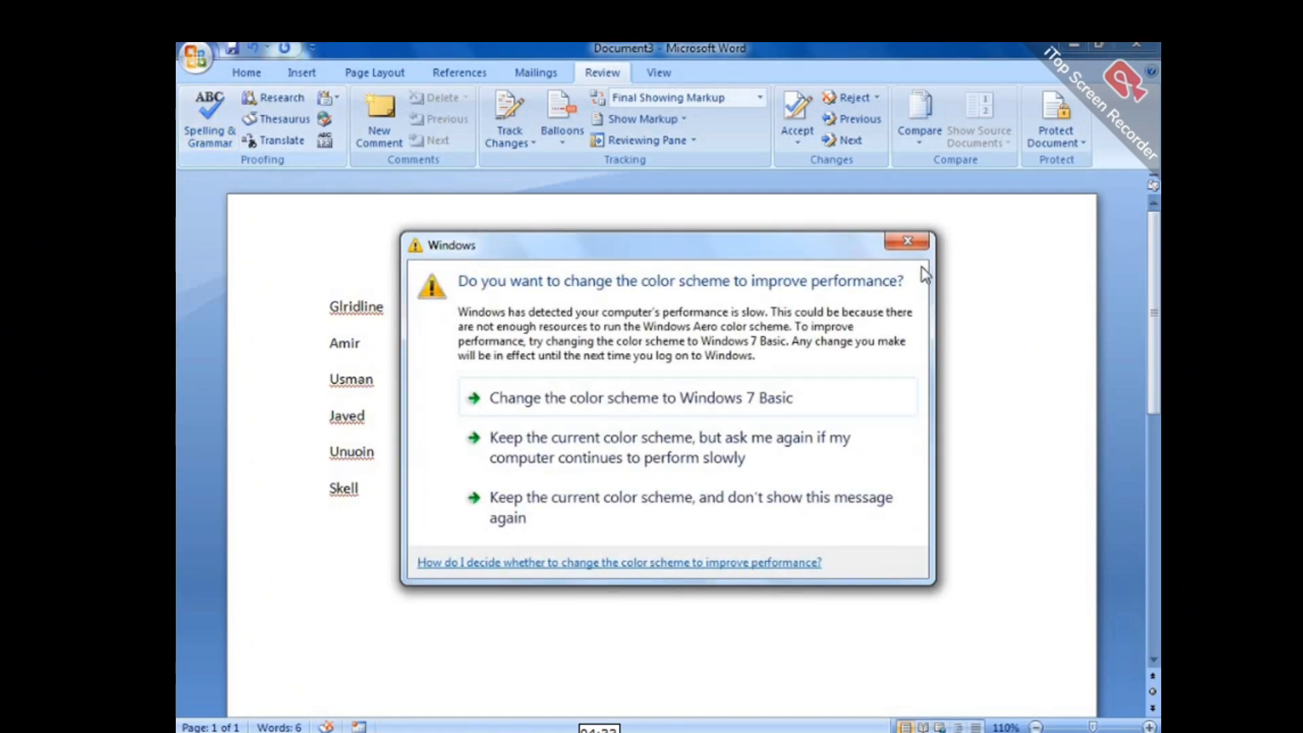
Spell-check the list: Glridline→Gridline, Unuoin→Union, Skell→Skill, ignoring both names.
left_click(907, 241)
left_click(210, 118)
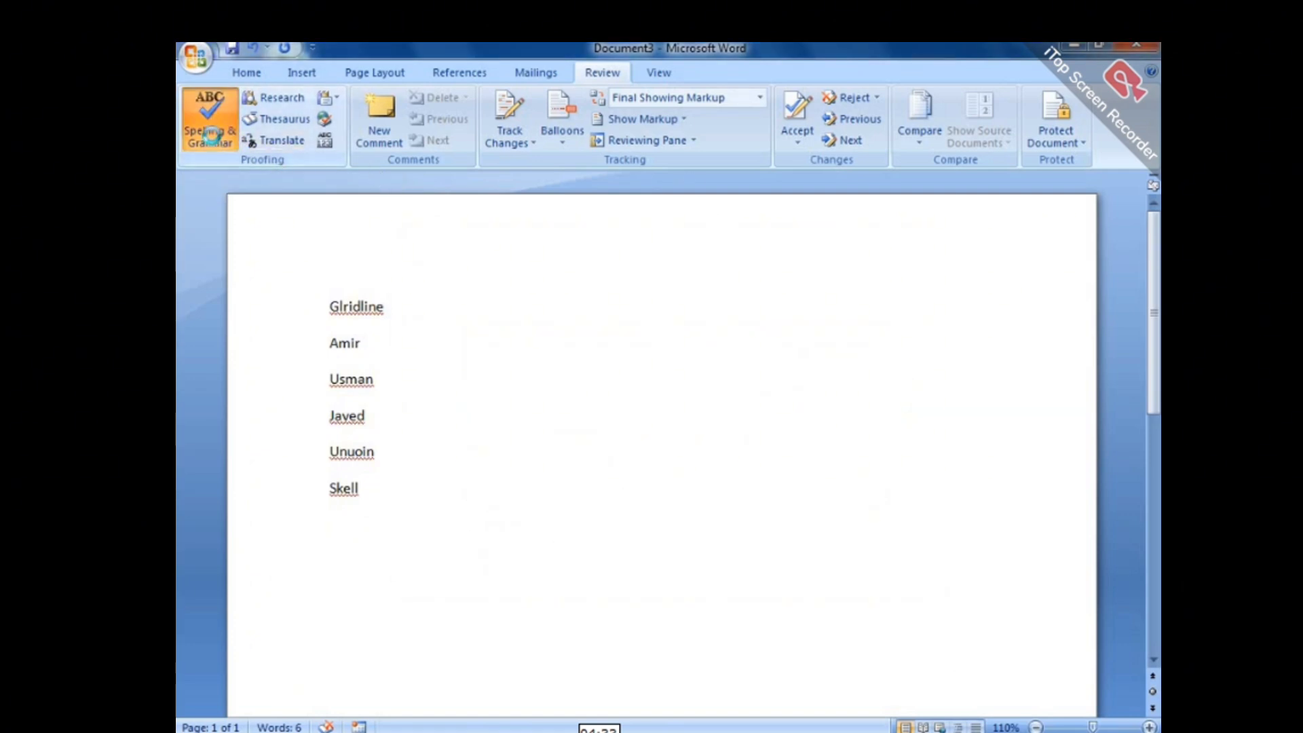
left_click_drag(646, 232, 710, 162)
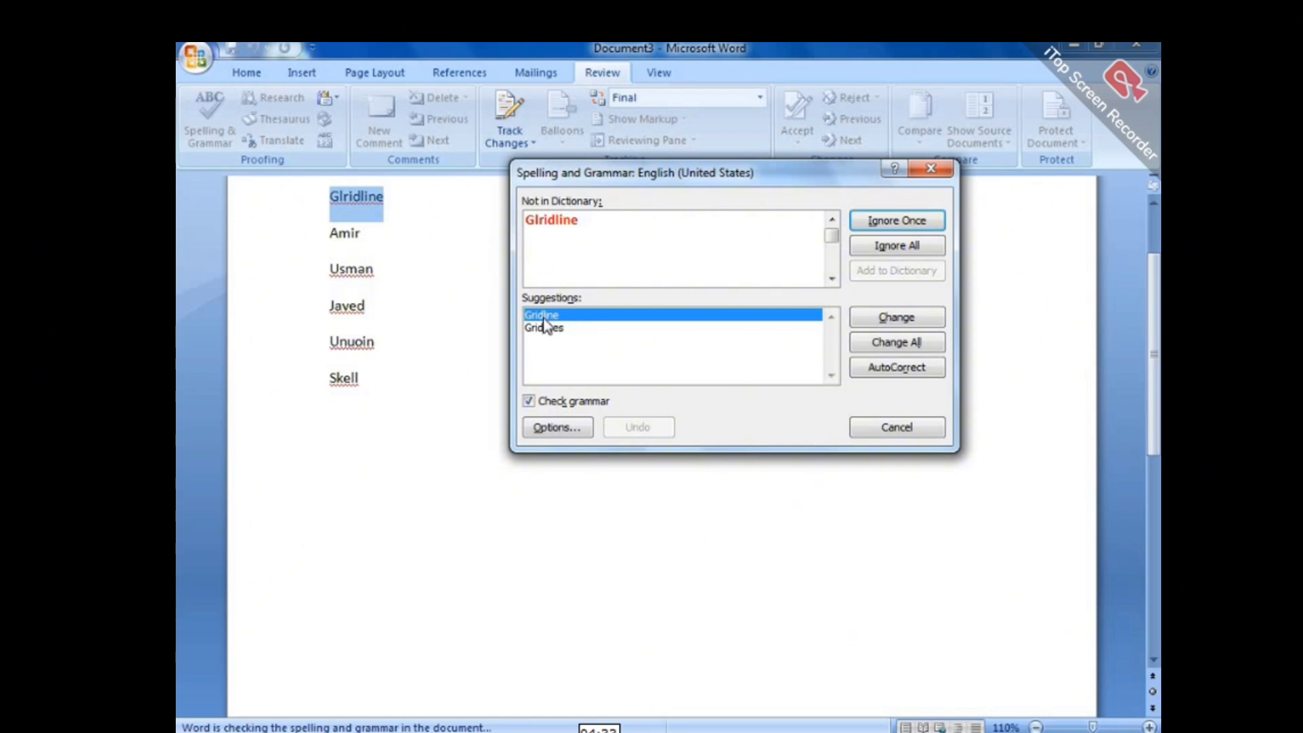
left_click(896, 319)
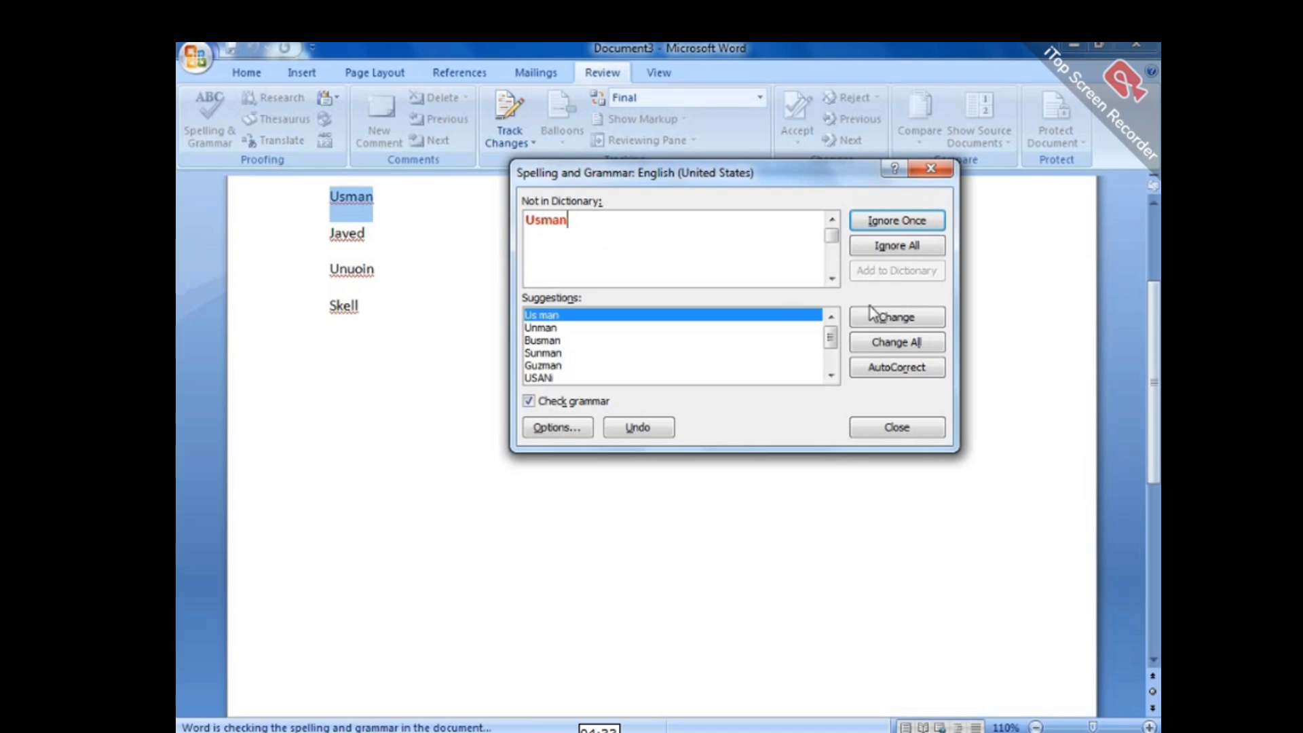
left_click(877, 248)
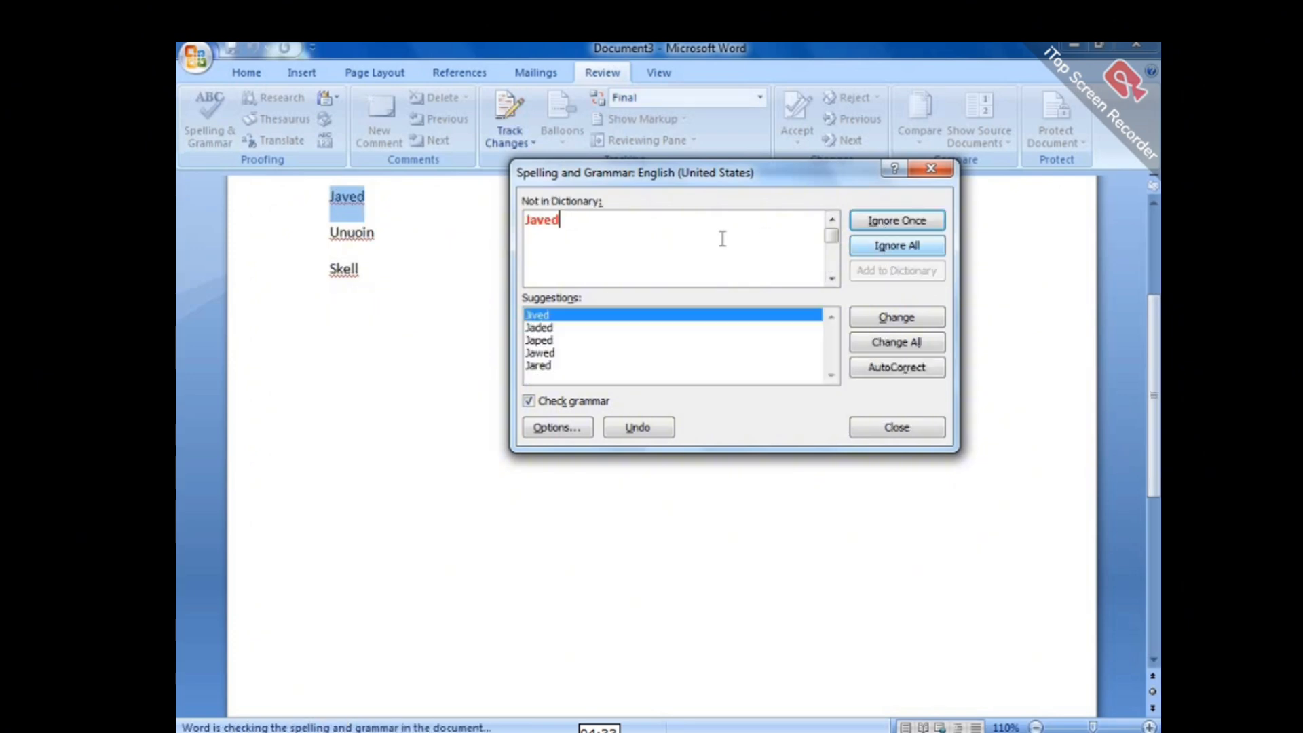
left_click(892, 247)
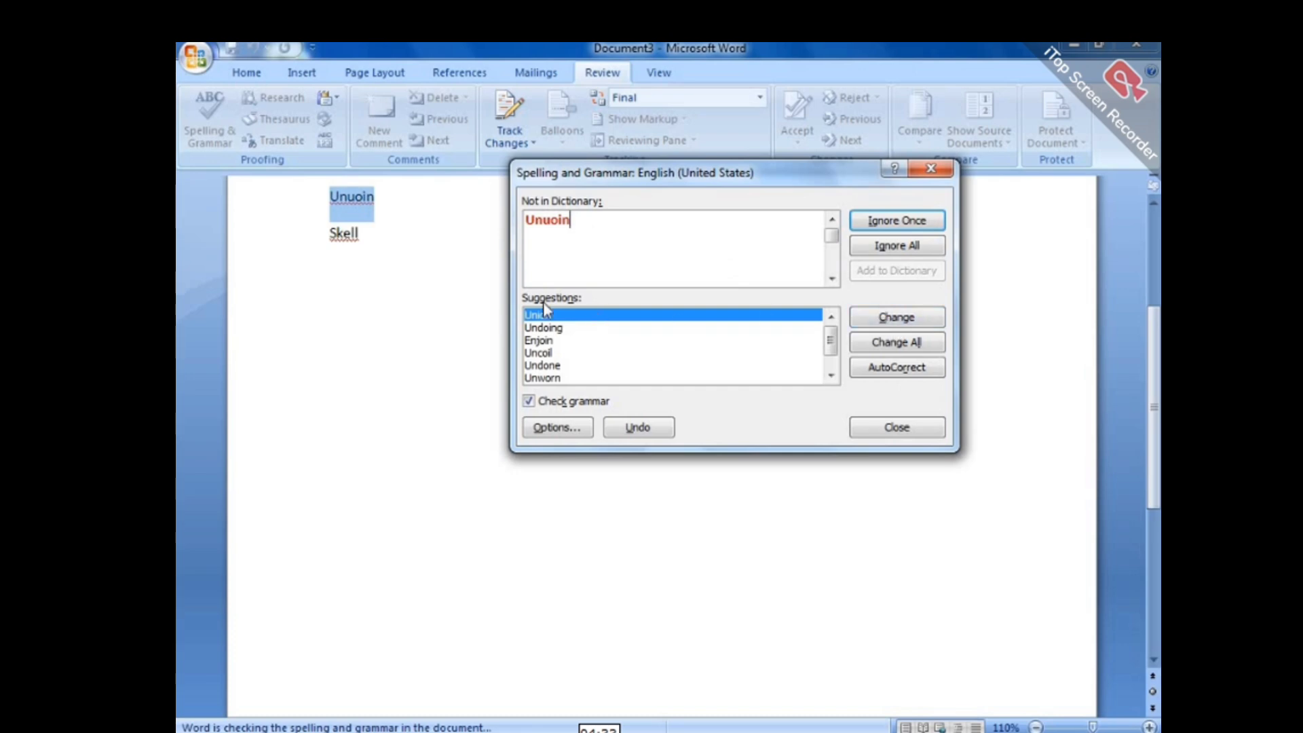
left_click(896, 319)
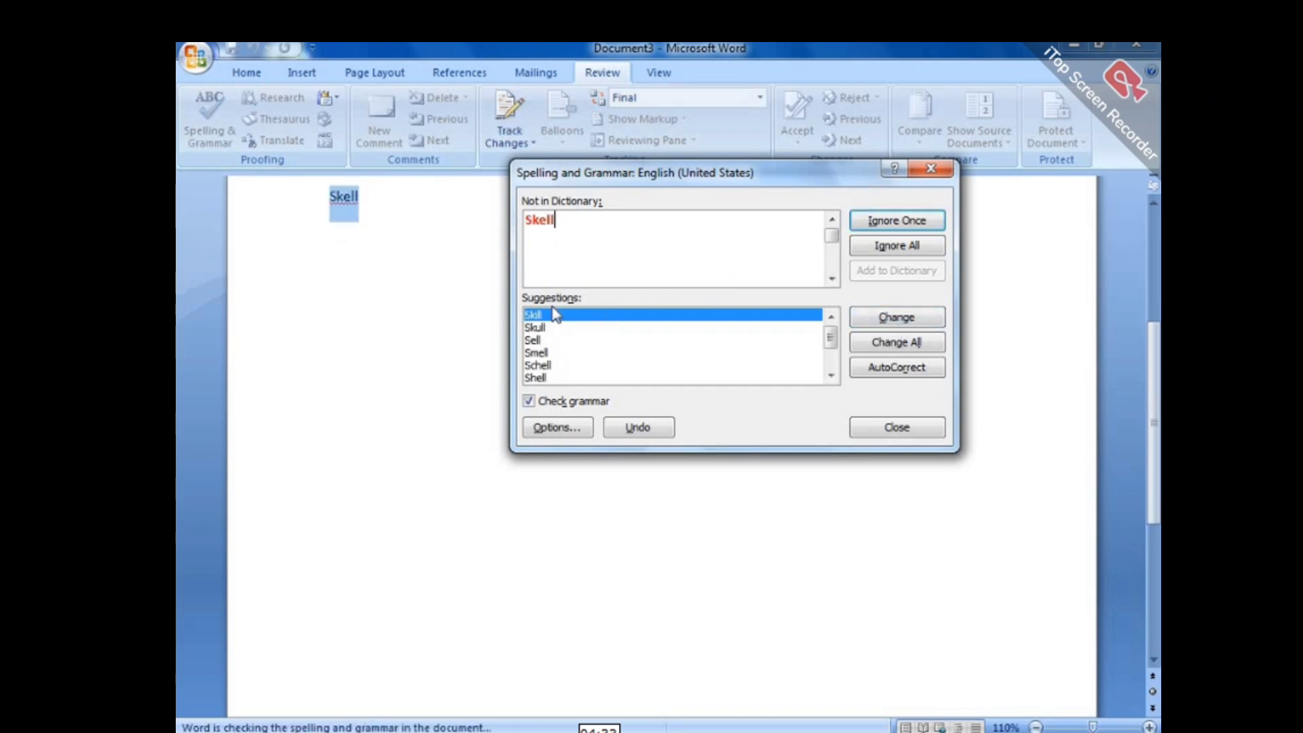
left_click(896, 317)
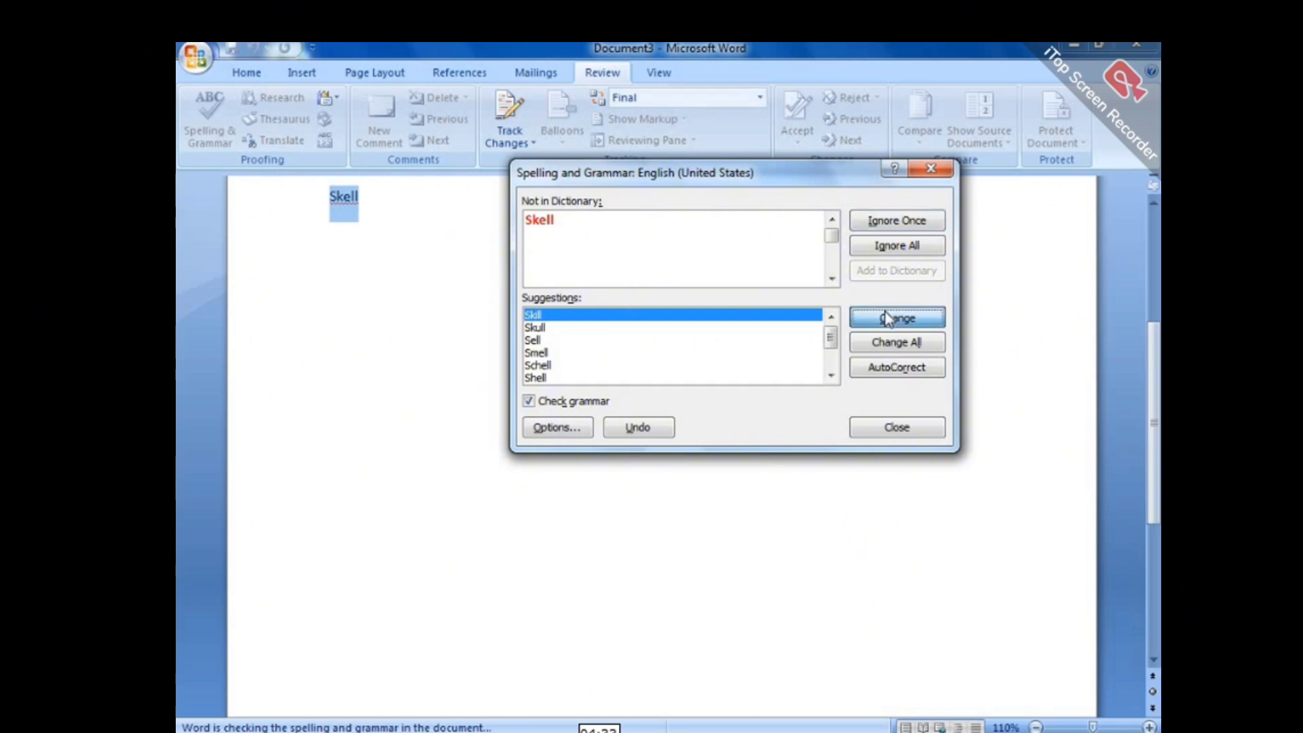
left_click(669, 445)
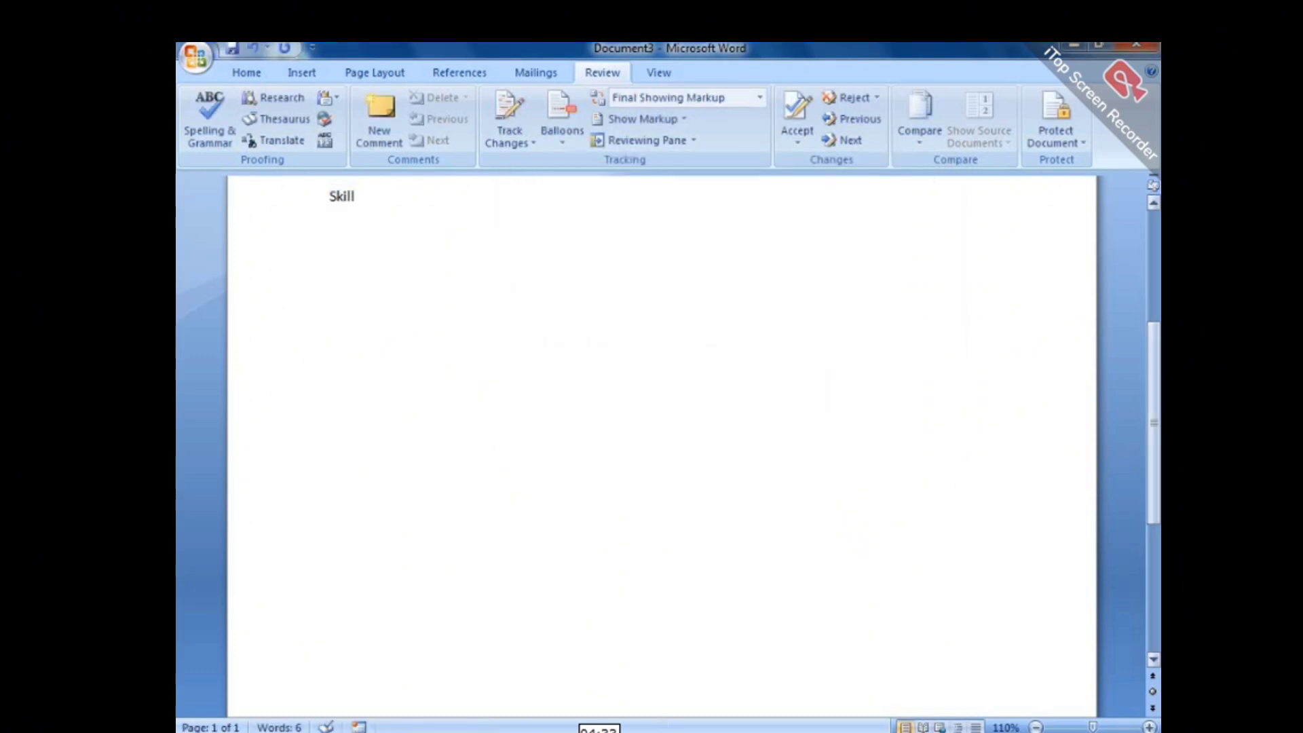
left_click(1154, 318)
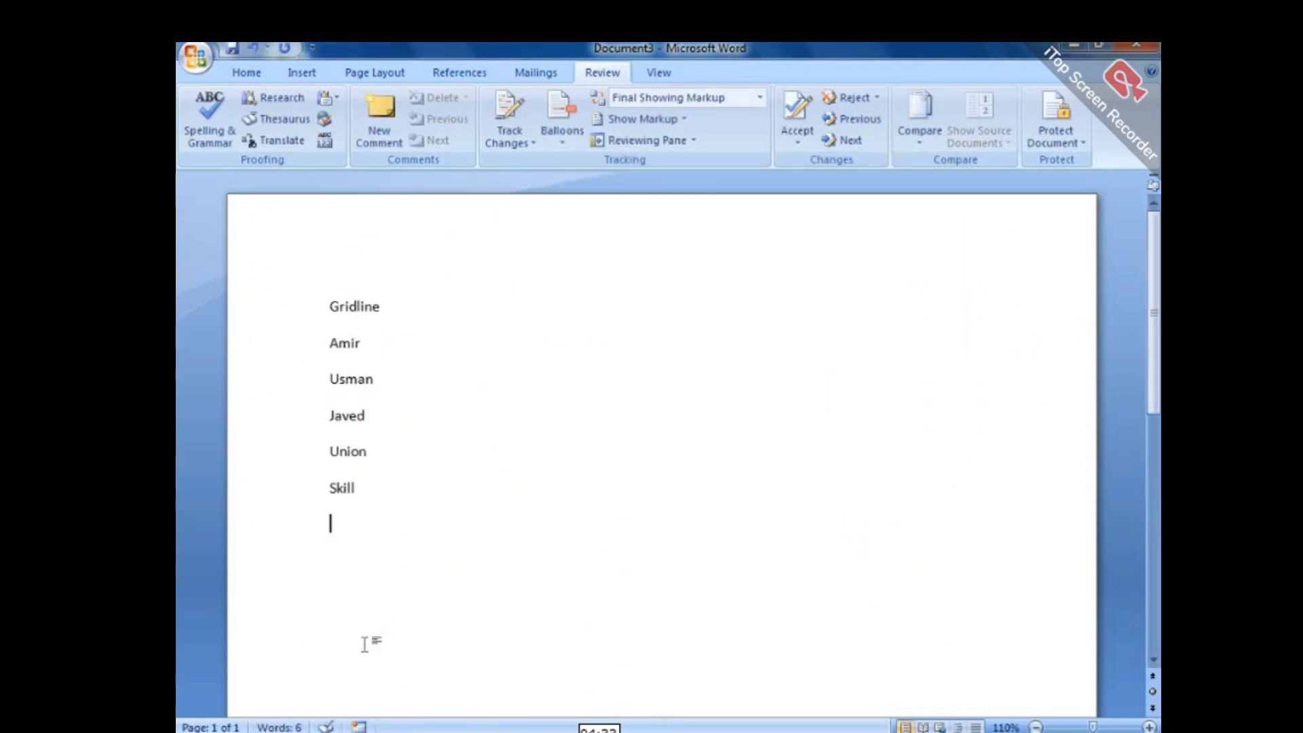
Add 'Postion' below the list and spell-check it to 'Position'.
key("Return")
type("postio")
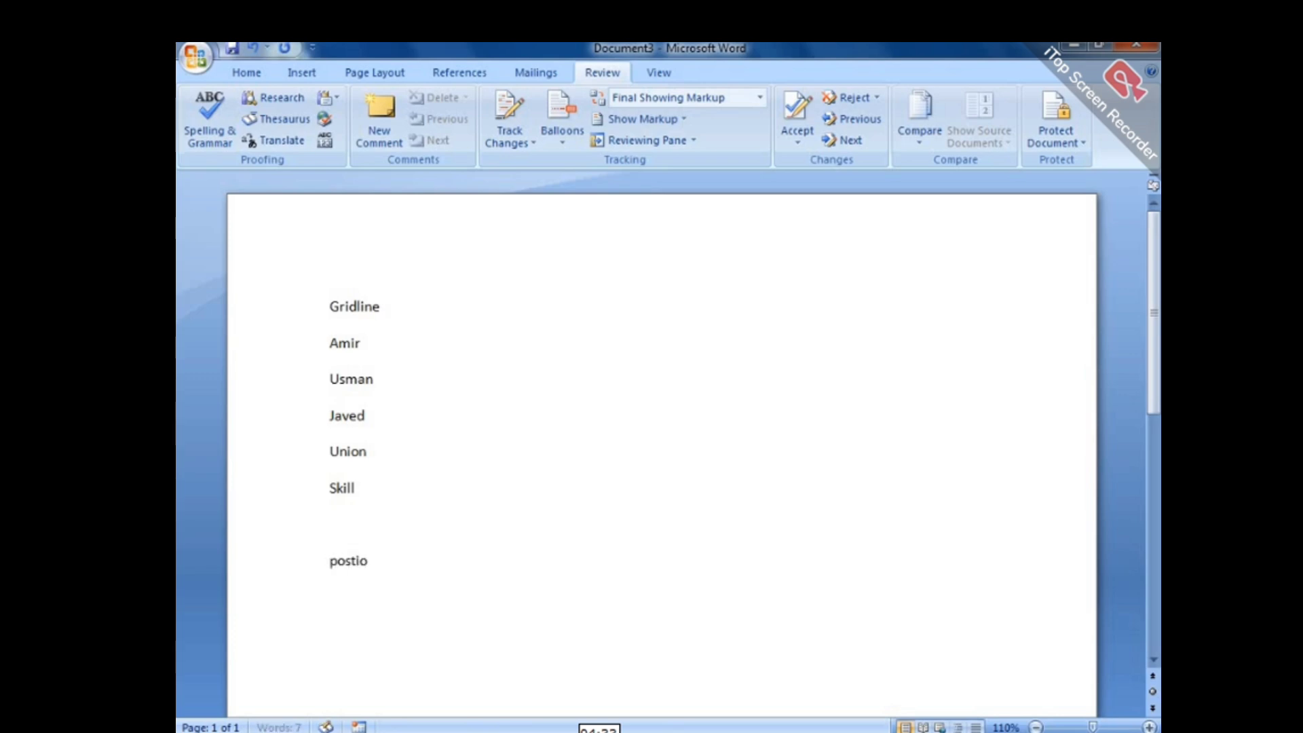
type("n")
key("Return")
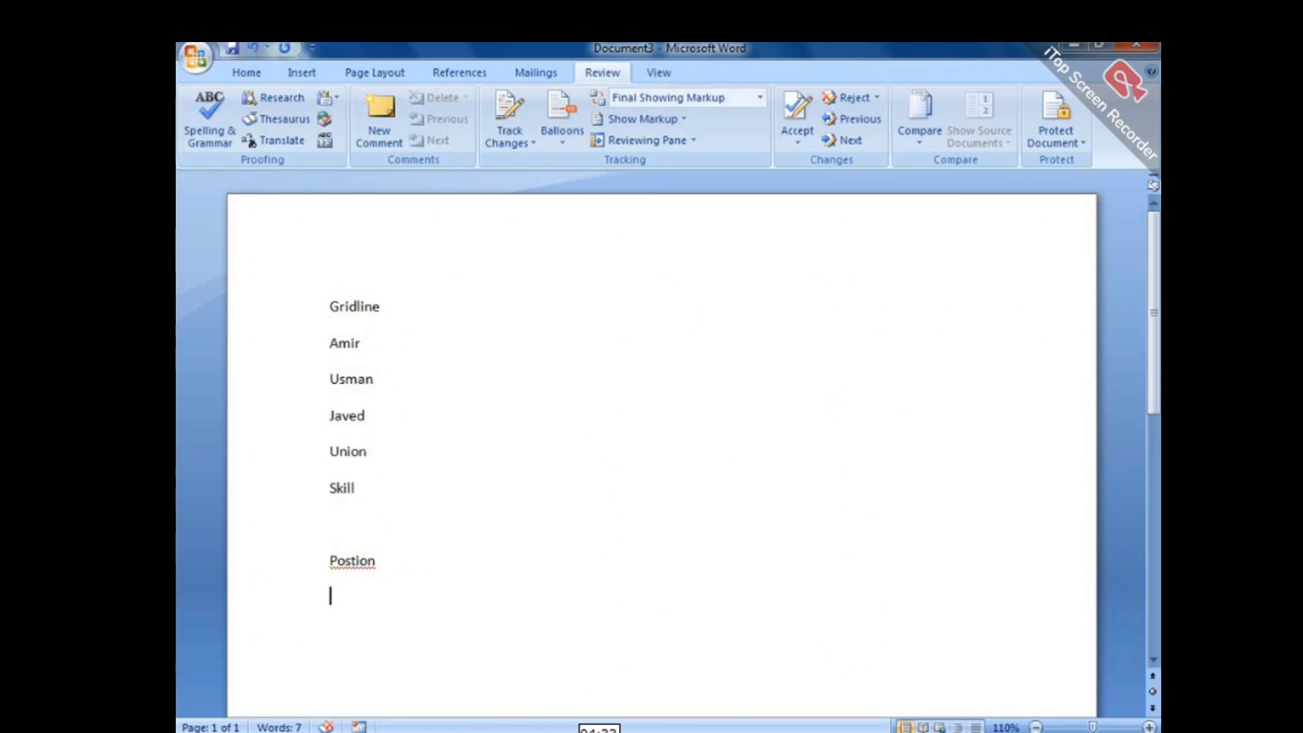
key("F7")
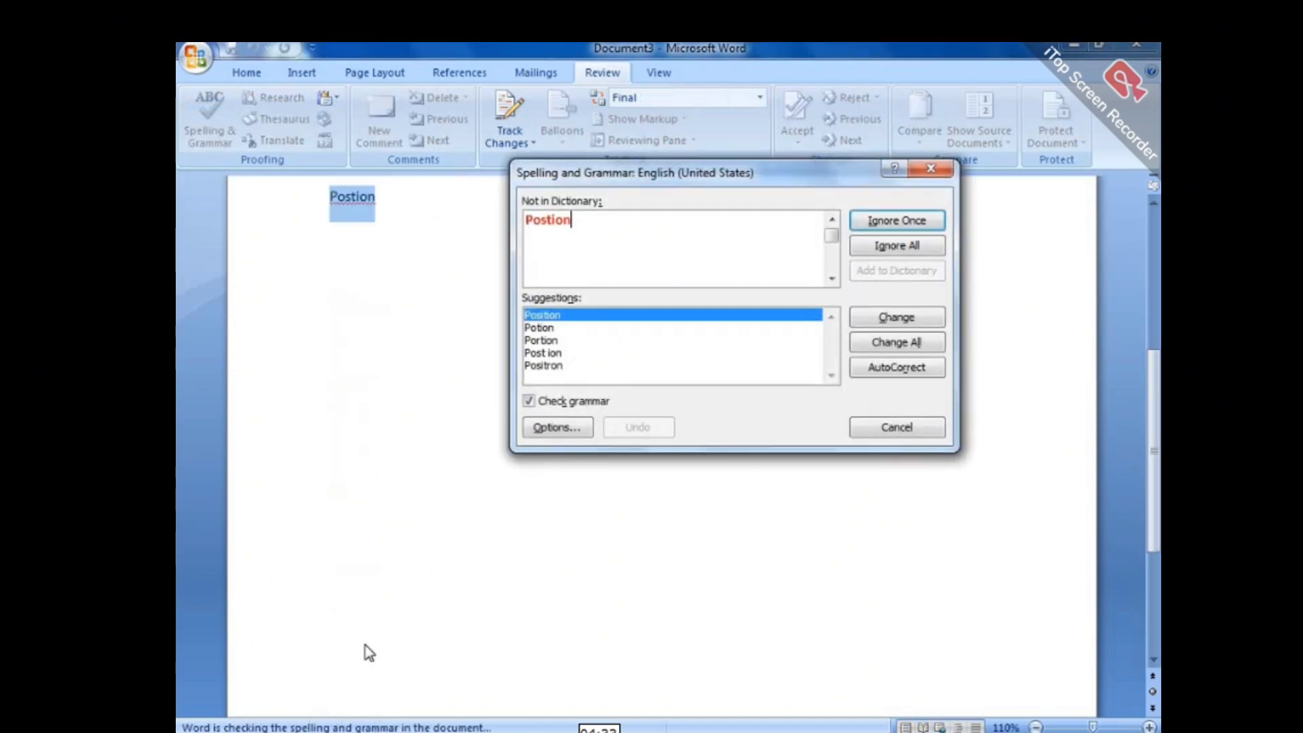
left_click(568, 251)
left_click_drag(688, 178, 604, 130)
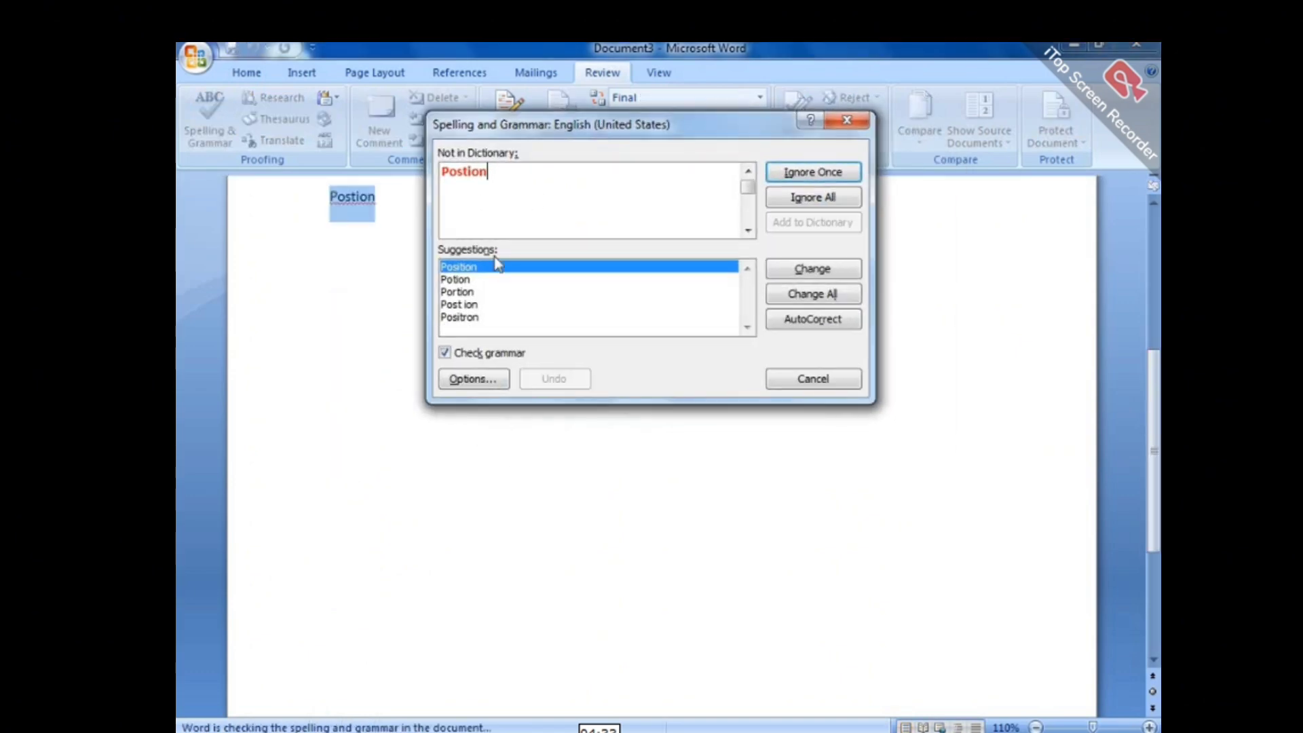
left_click(813, 270)
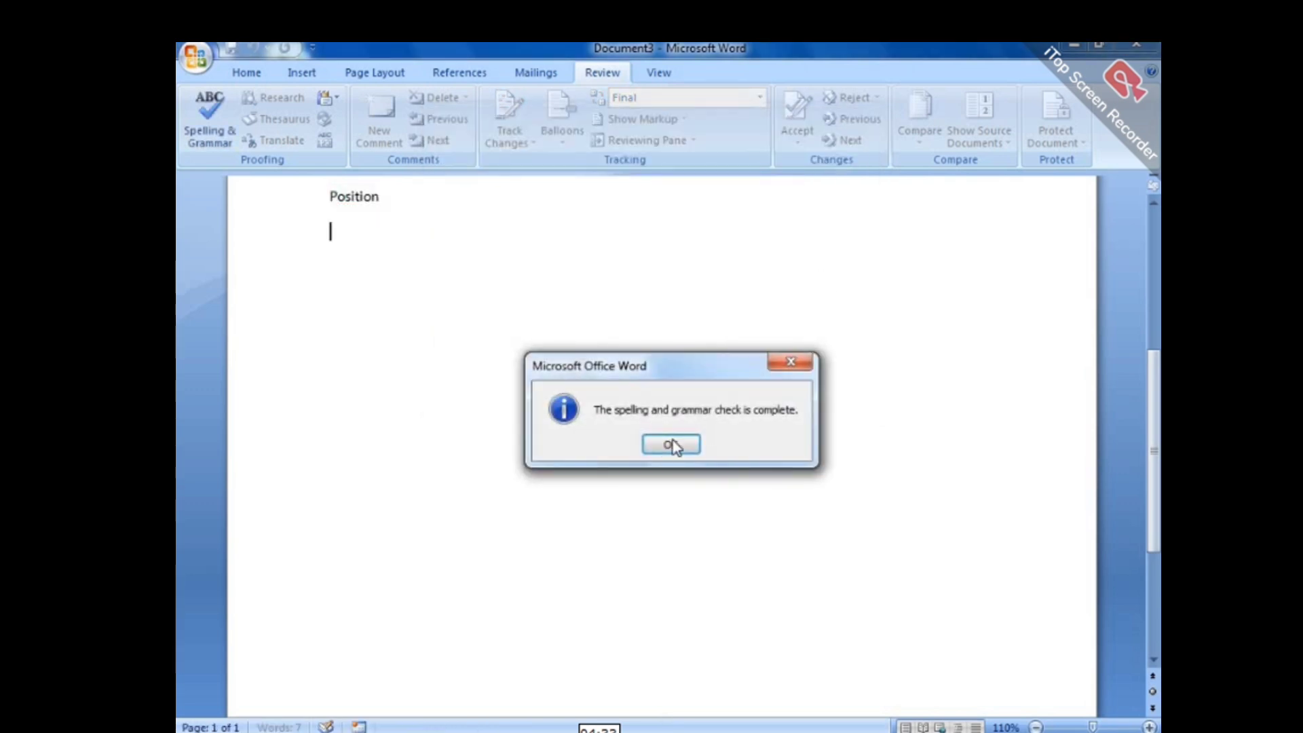
key("Return")
scroll(709, 396, "up", 5)
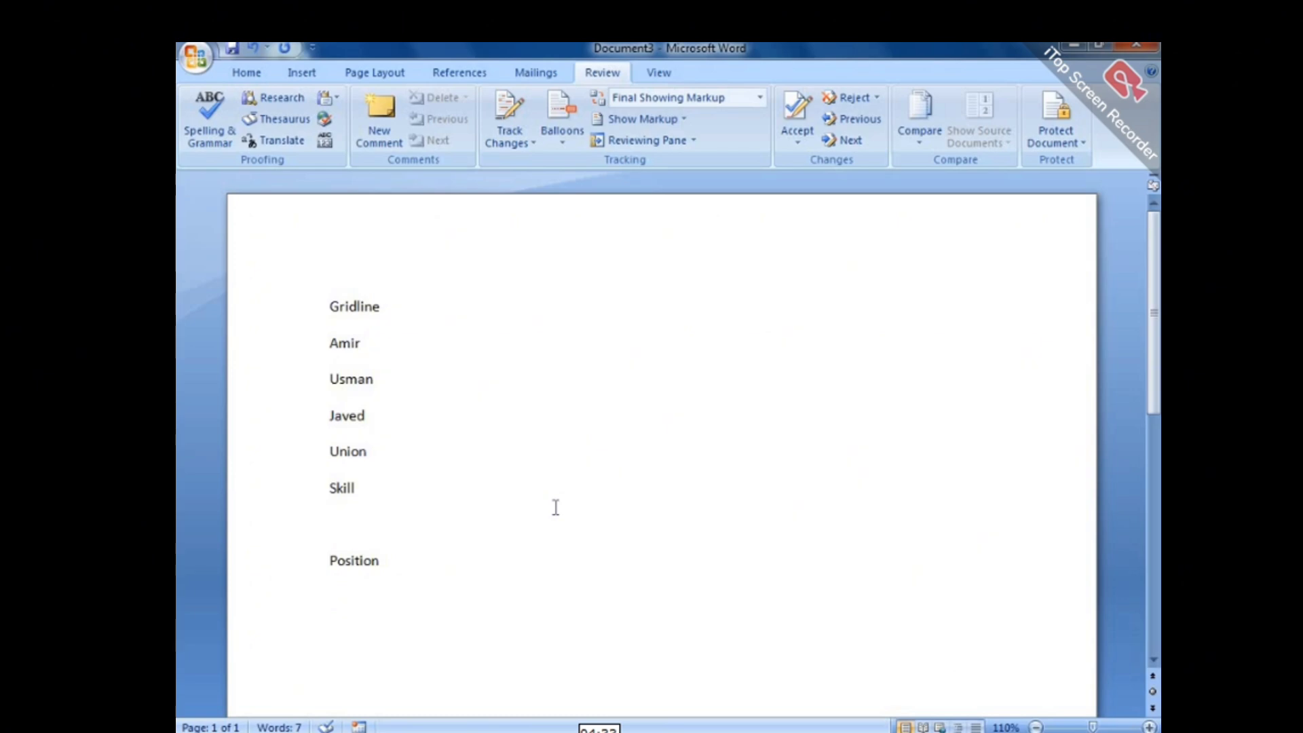
Type 'Com;puter is a electronic devic which accpt instruction in the form of input anf after processing to give'.
key("Return")
type("Com;puter")
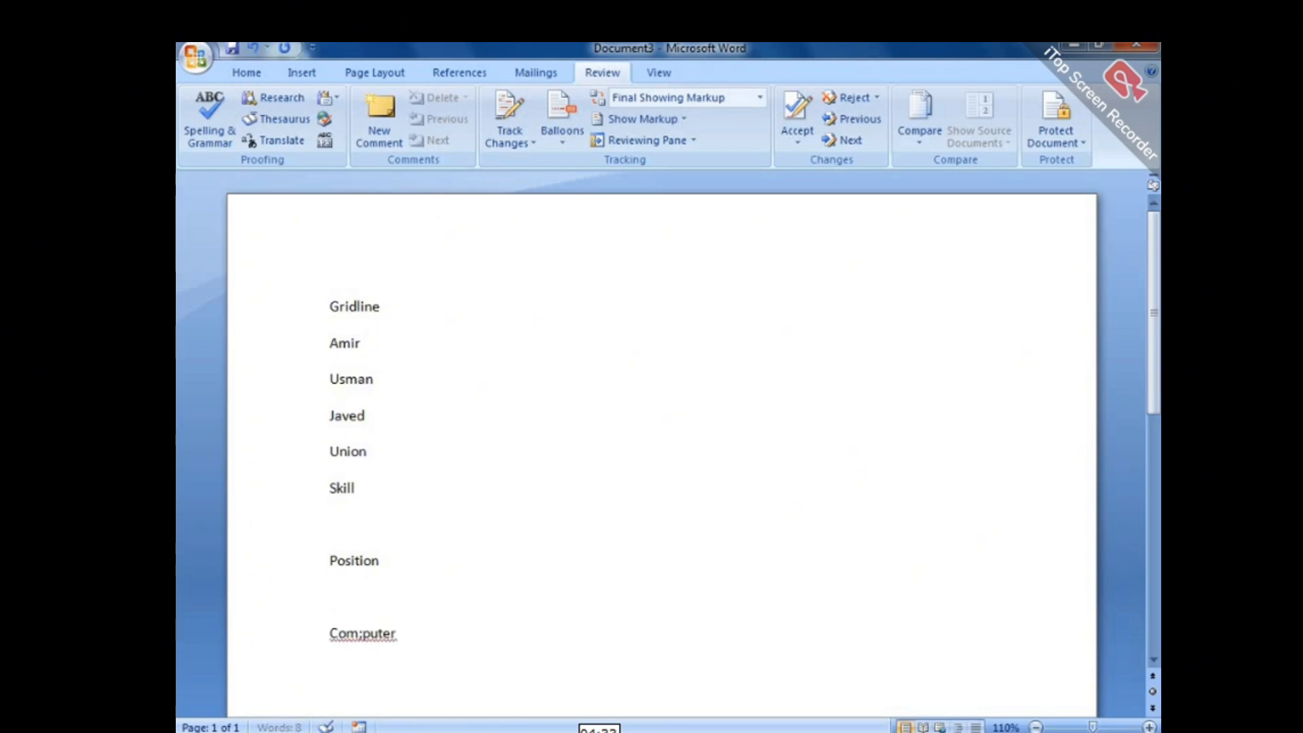
type(" is a ele")
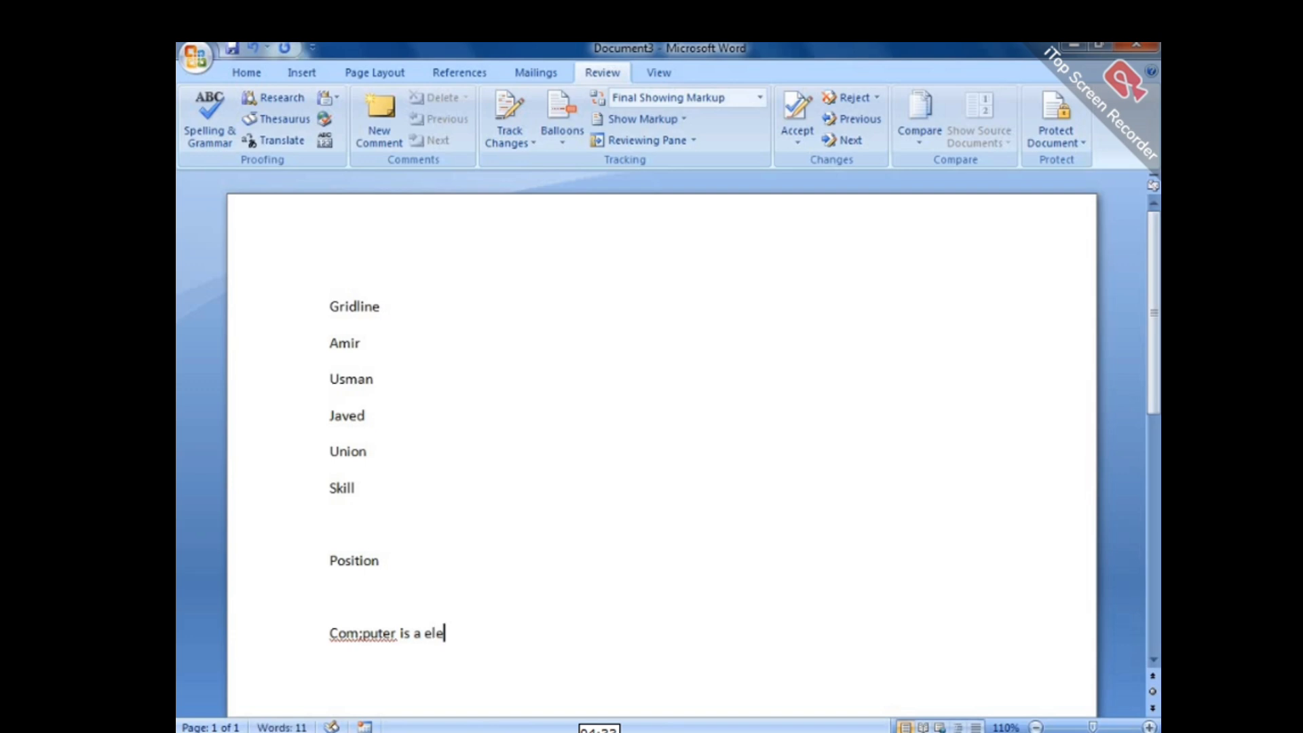
type("ctronic devic")
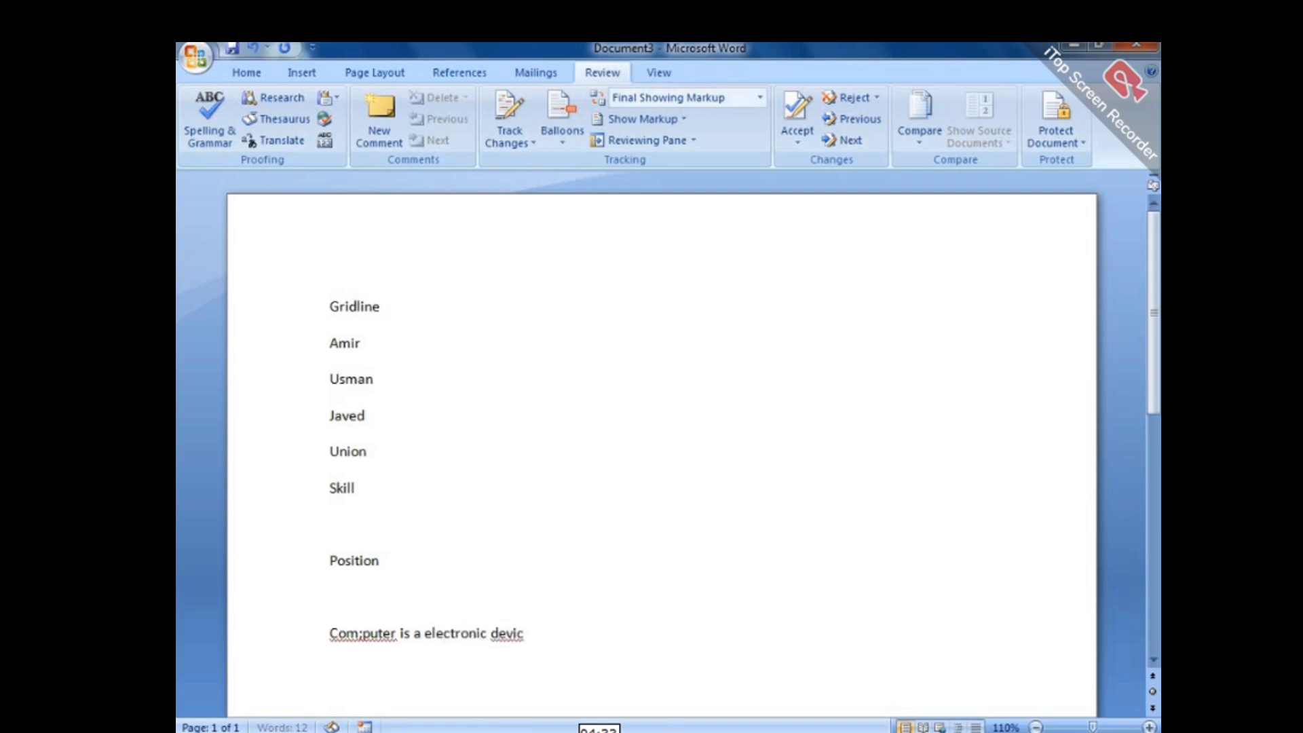
type(" which acc")
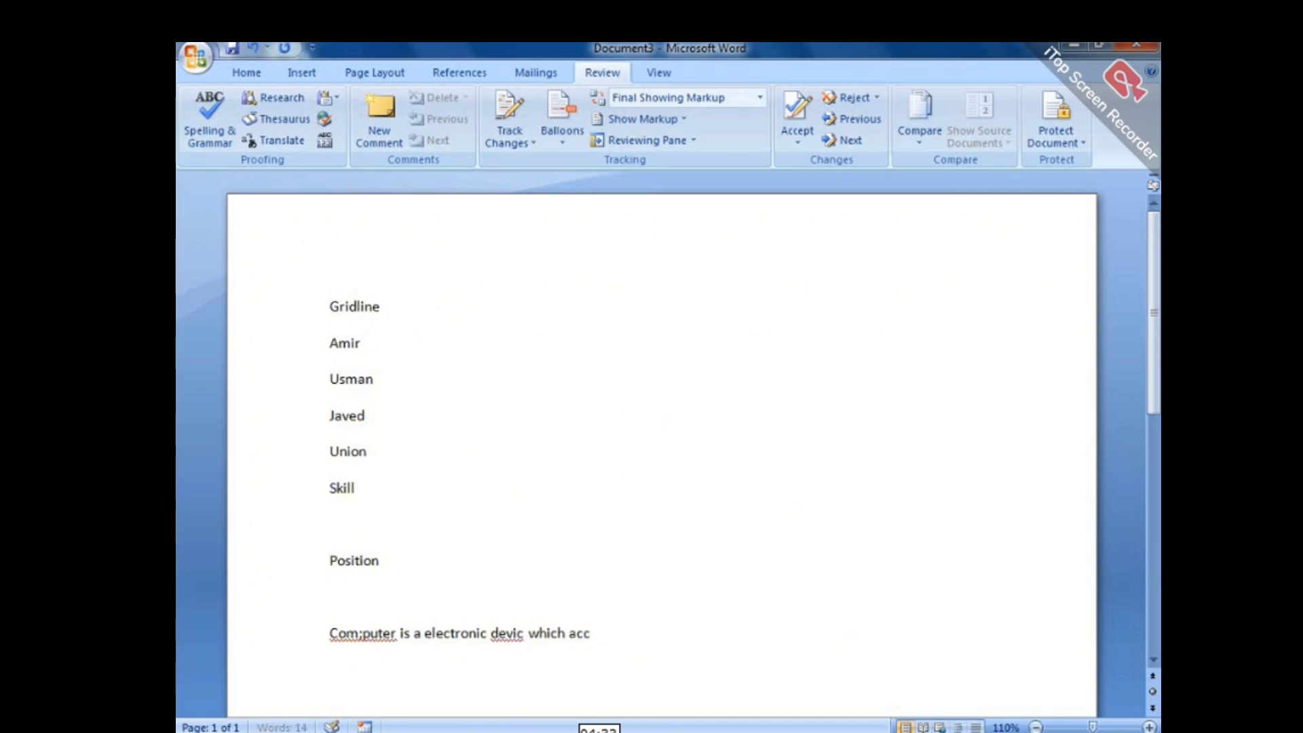
type("pt int")
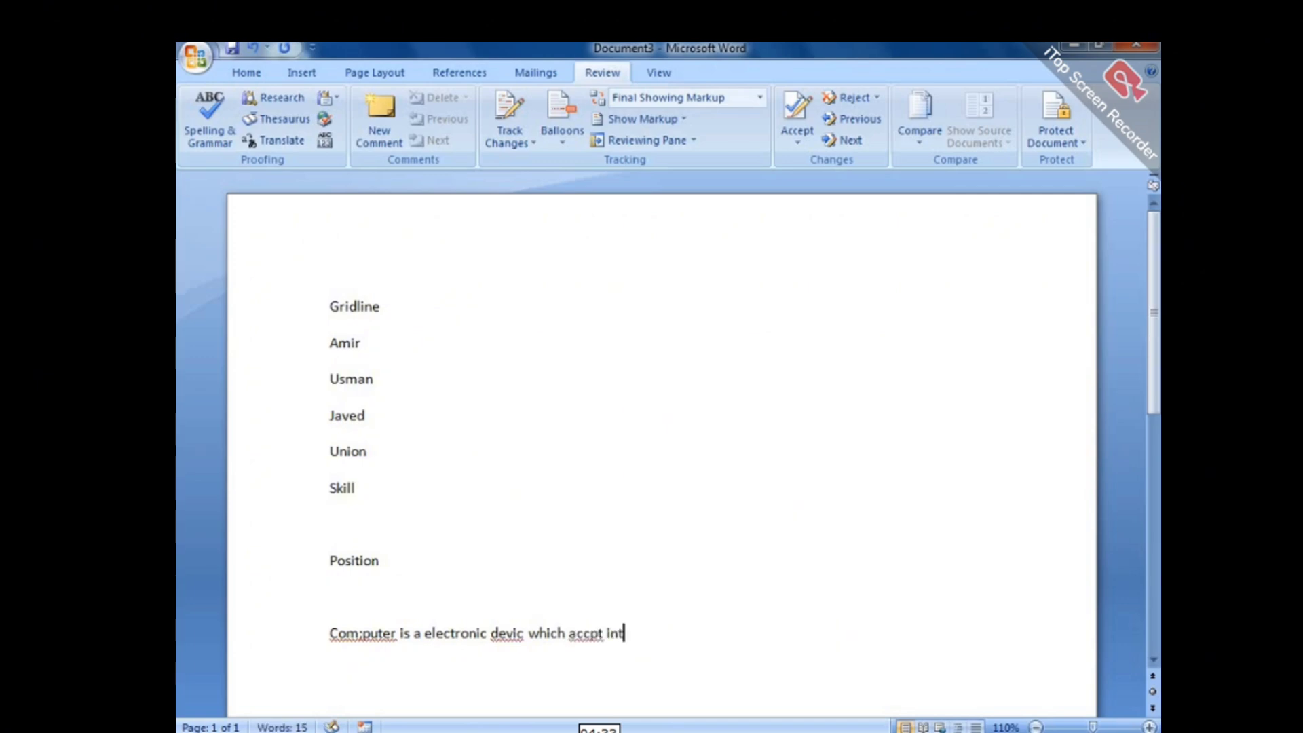
key("BackSpace")
type("struction i")
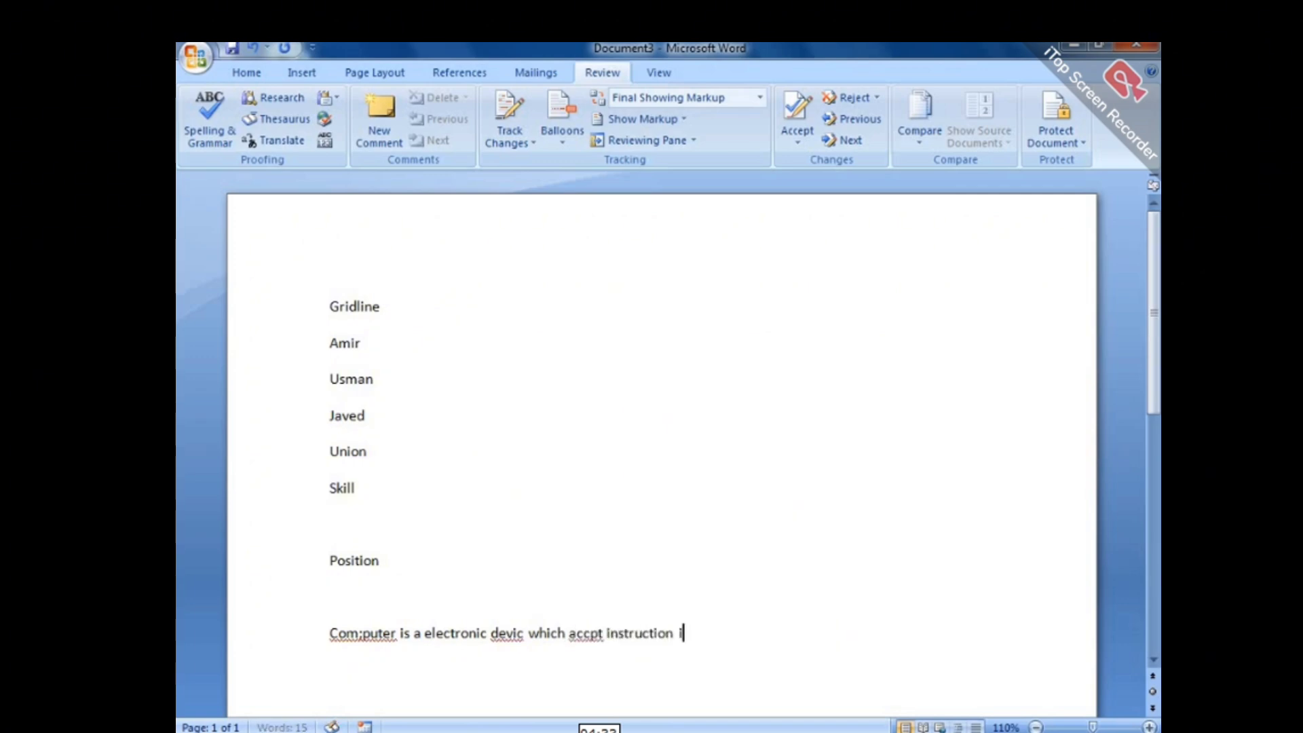
type("nthfr")
key("BackSpace")
key("BackSpace")
key("BackSpace")
key("BackSpace")
type("the form ")
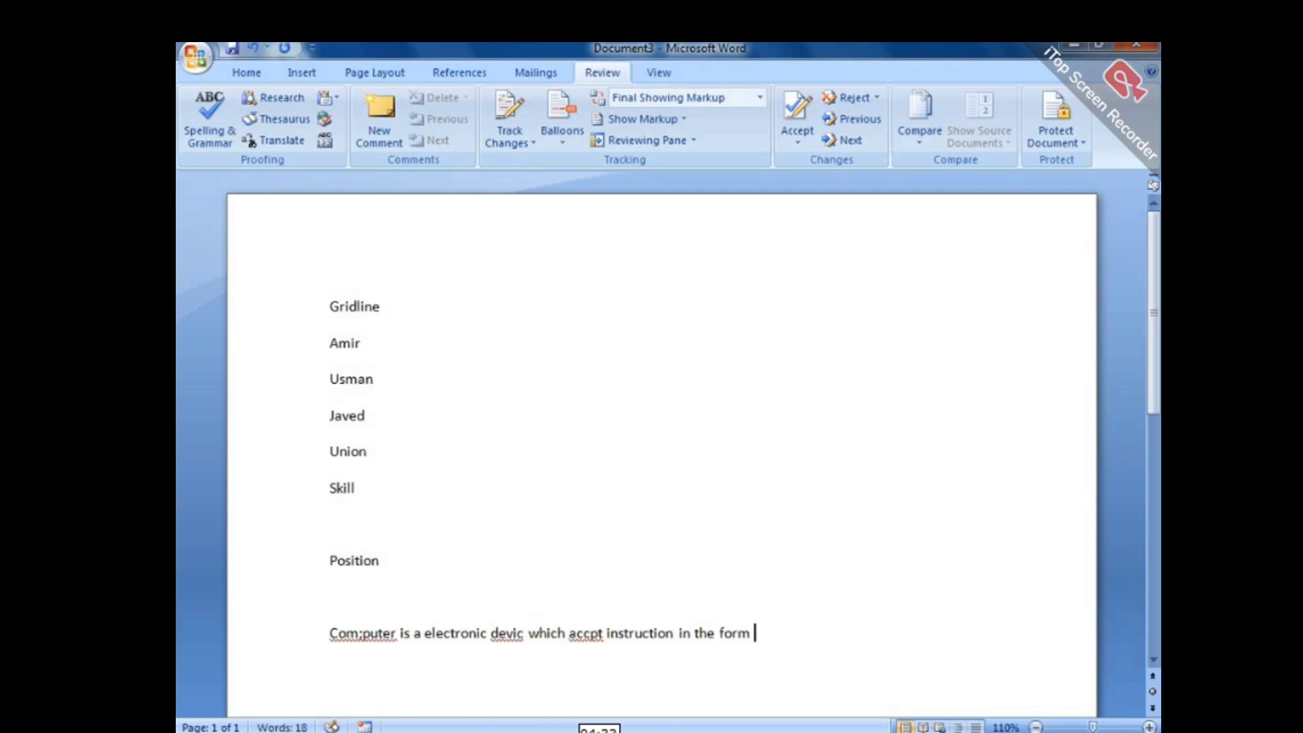
type("of input a")
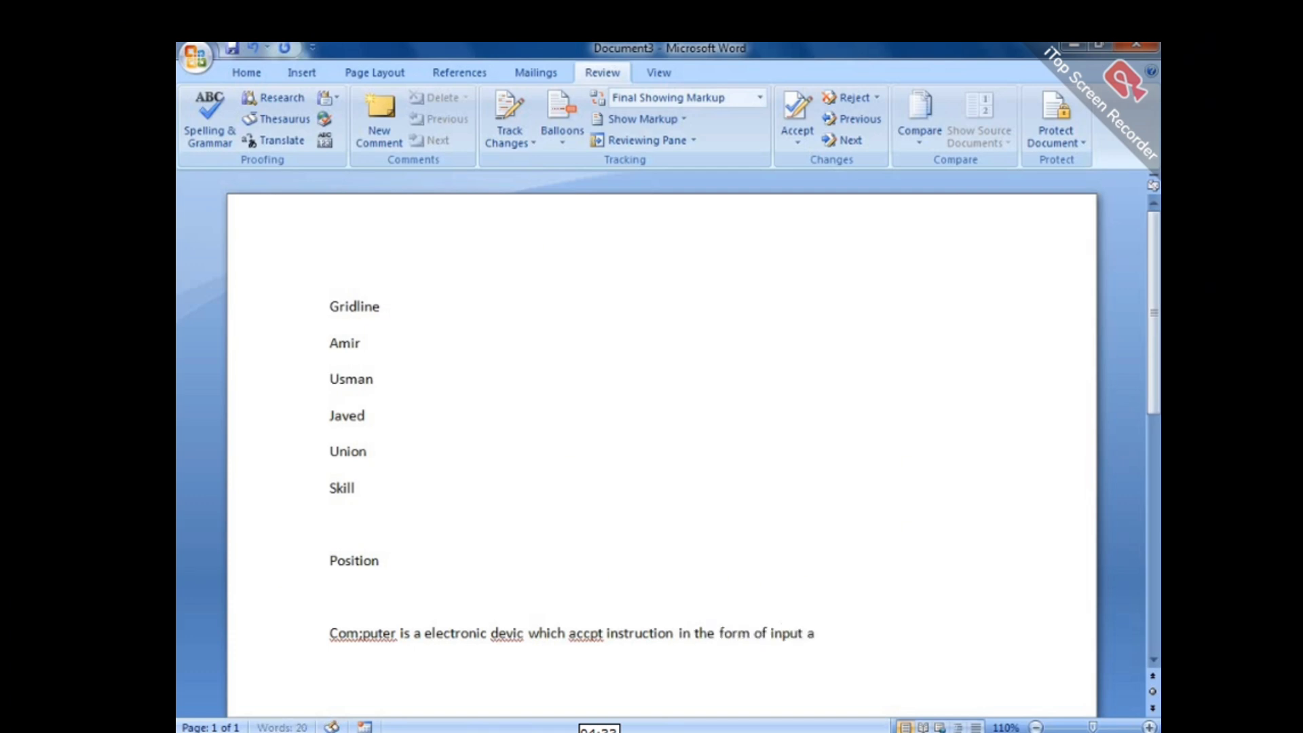
type("nf ")
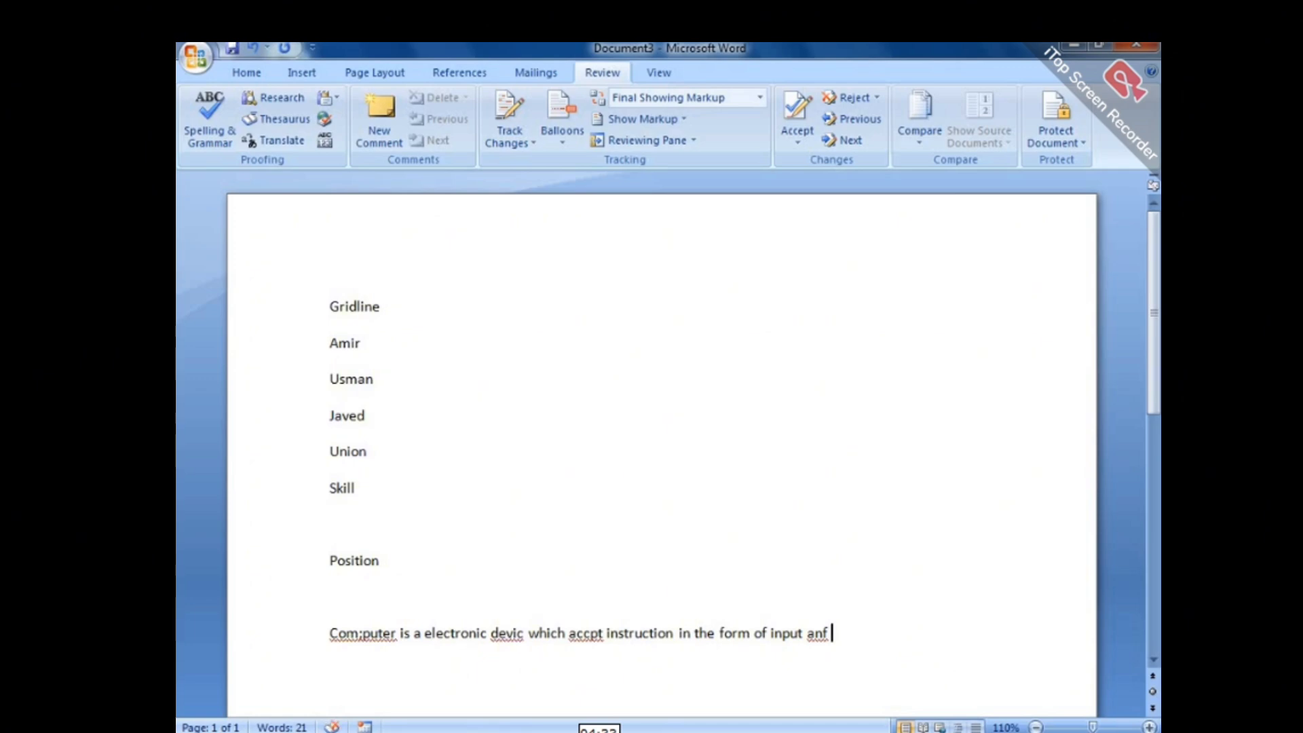
type("after processing")
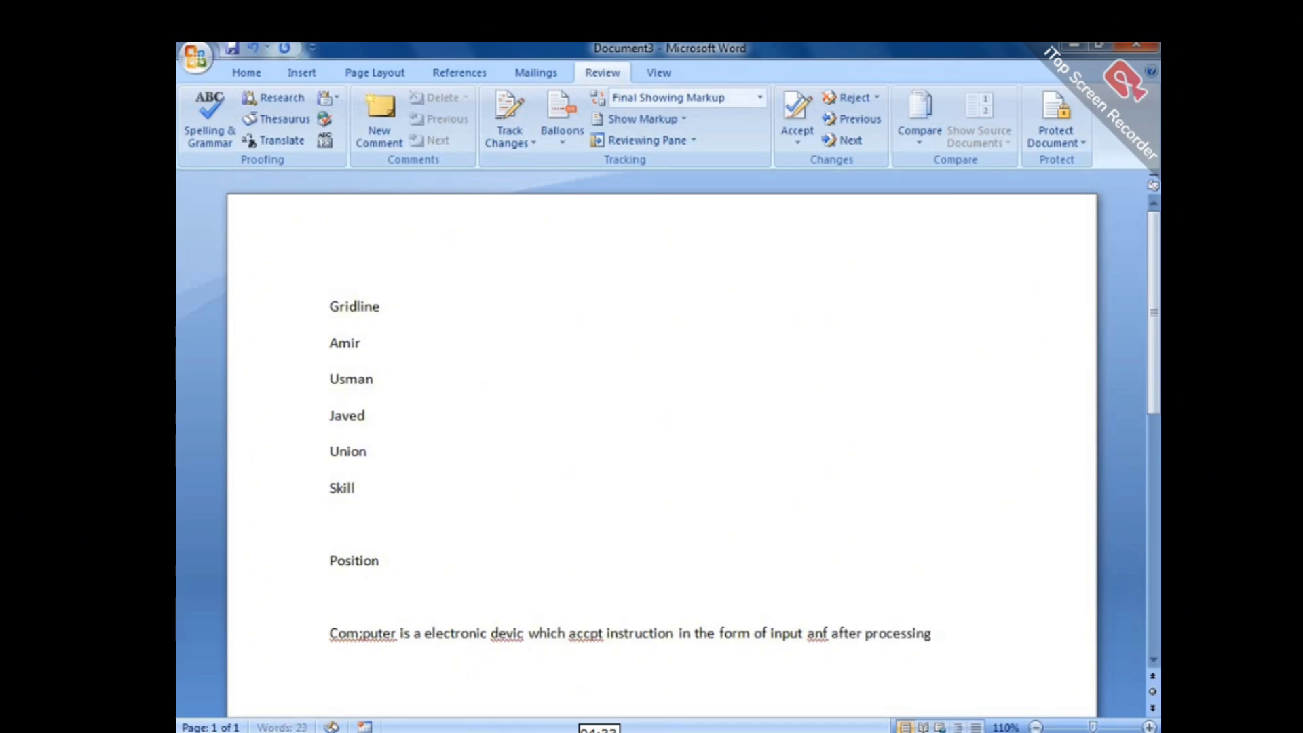
type(" to give")
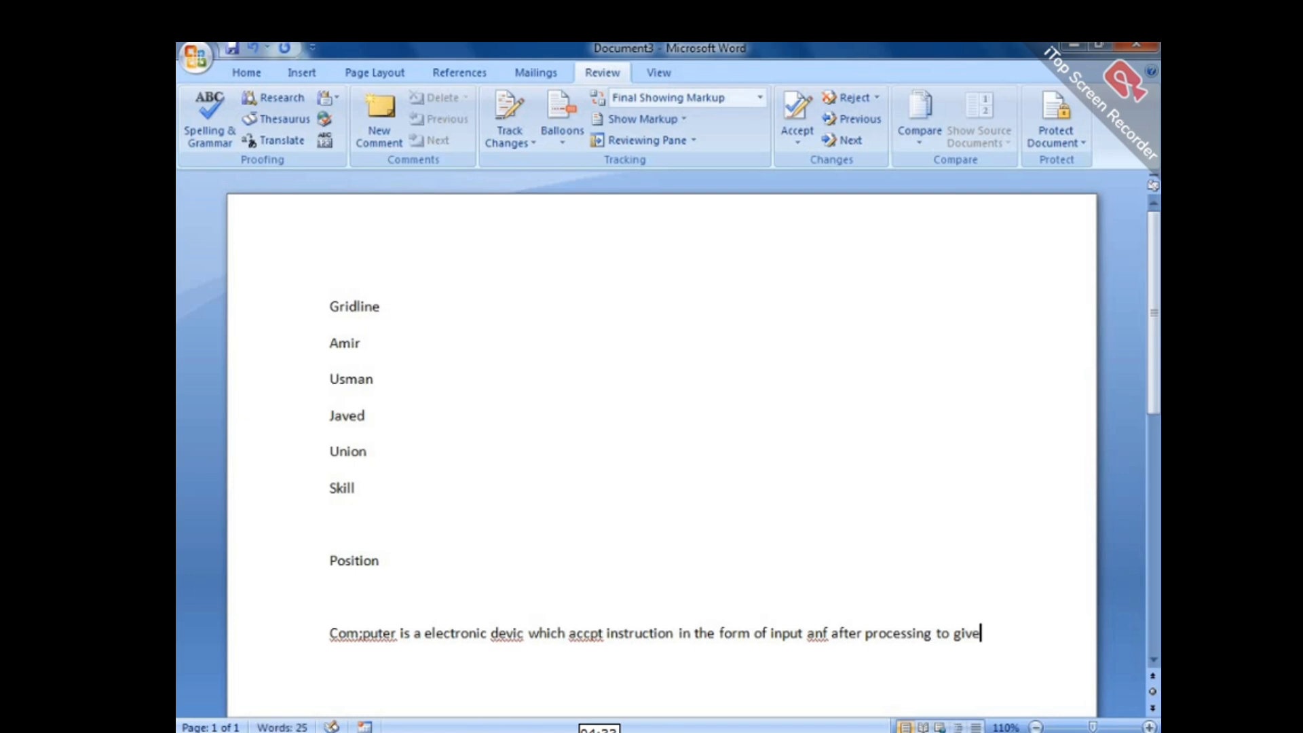
key("Return")
scroll(1155, 353, "down", 3)
scroll(1154, 421, "down", 3)
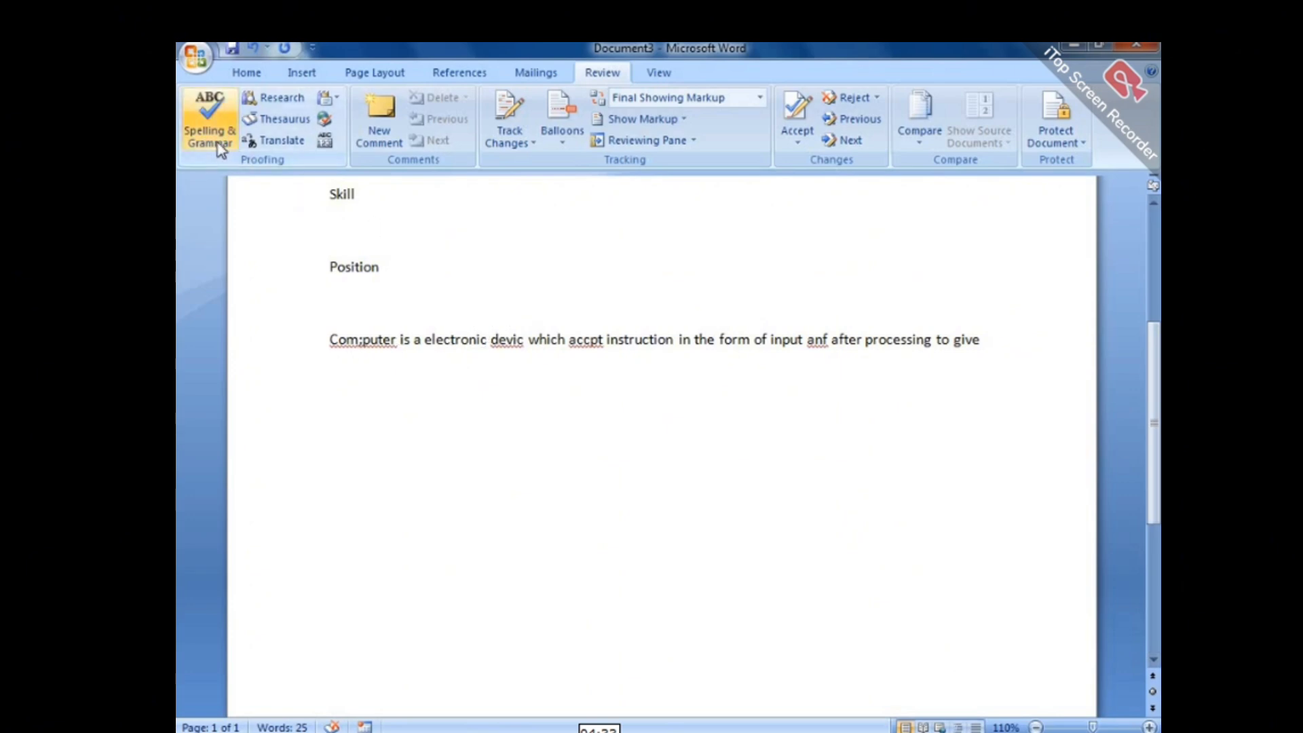
Spell-check the sentence, correcting Com;puter, devic, accpt and anf to Computer, device, accept and and.
left_click(210, 119)
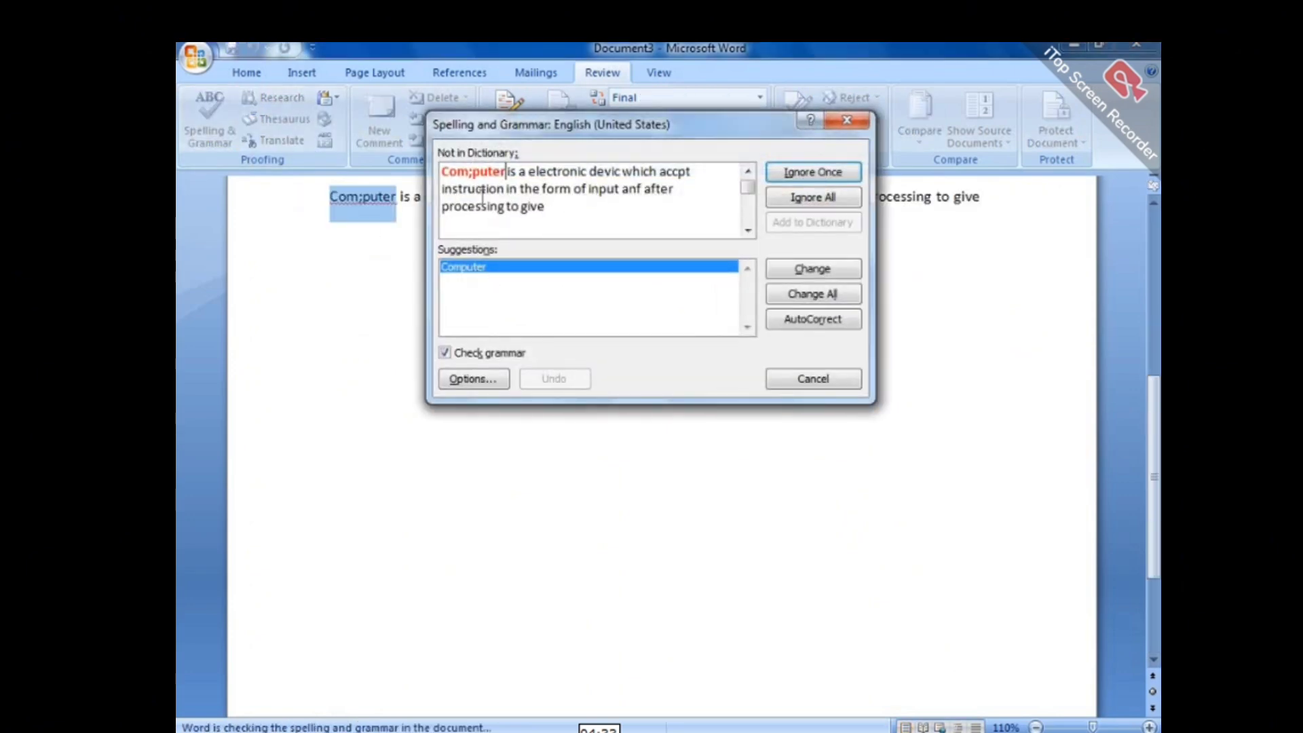
left_click(813, 268)
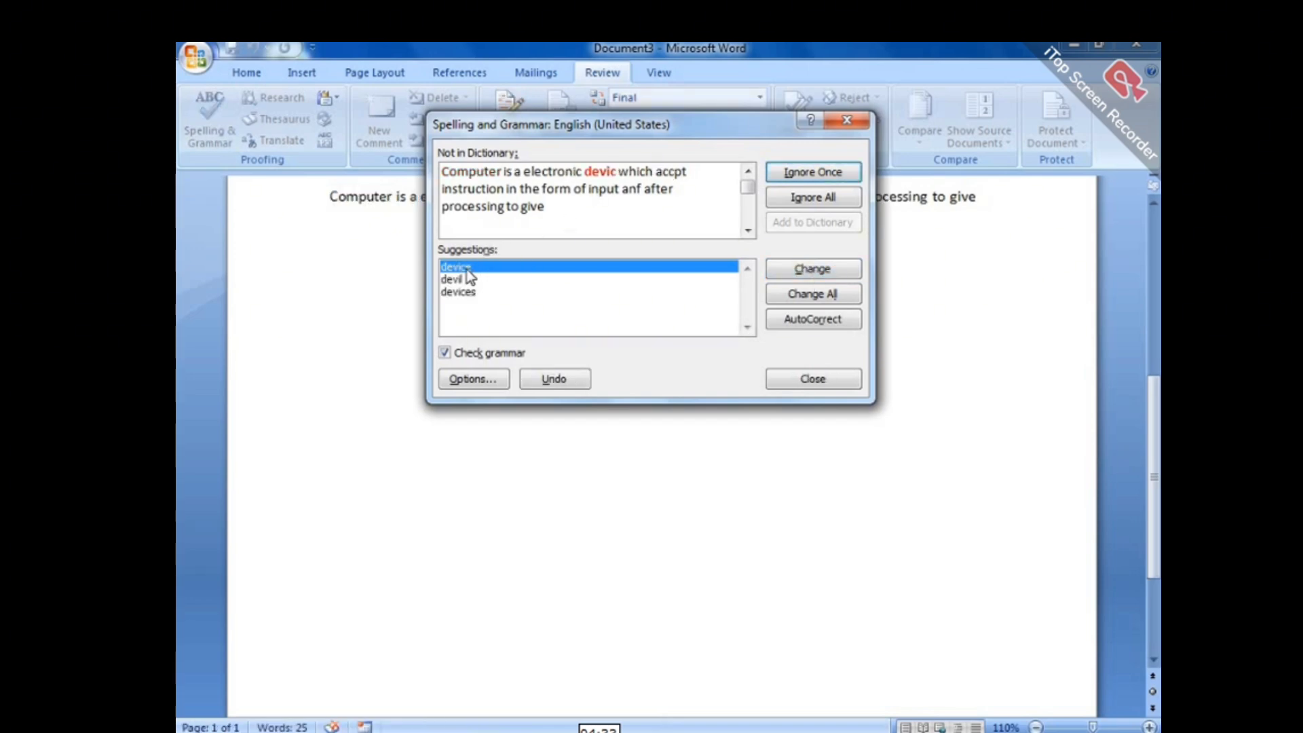
left_click(840, 268)
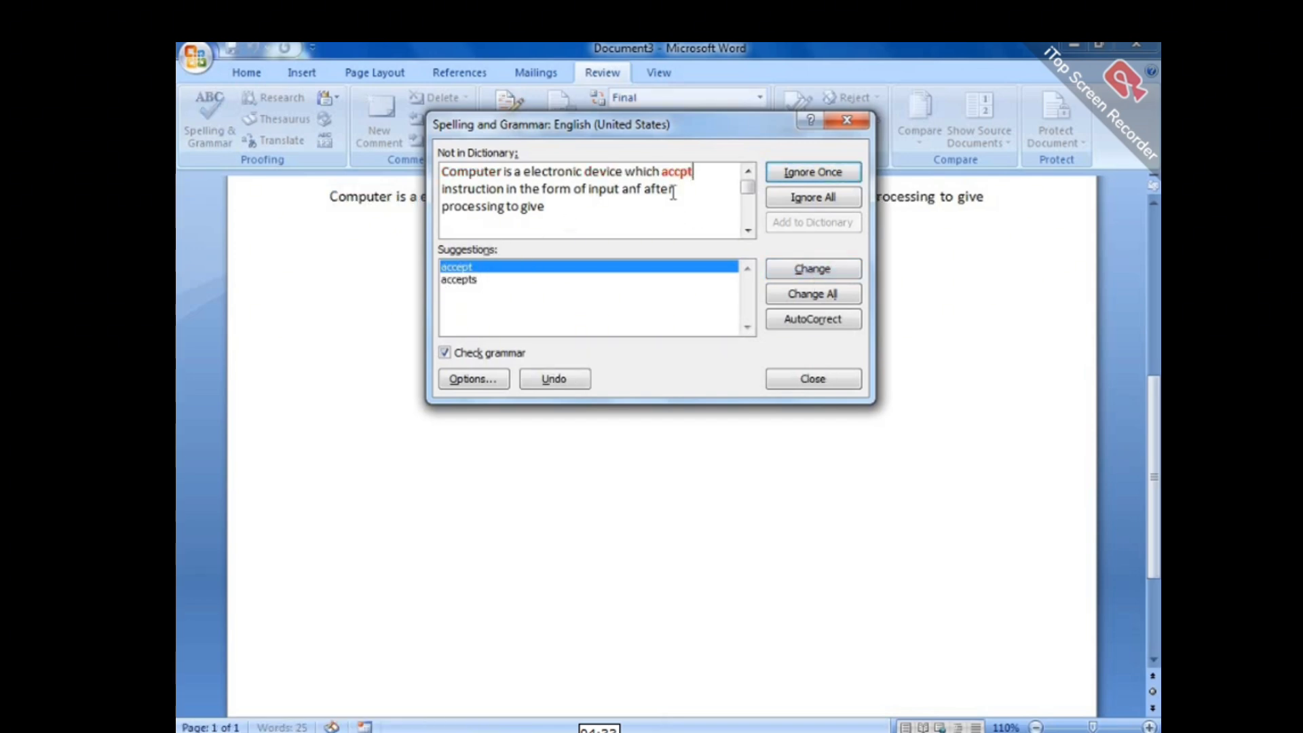
left_click(834, 270)
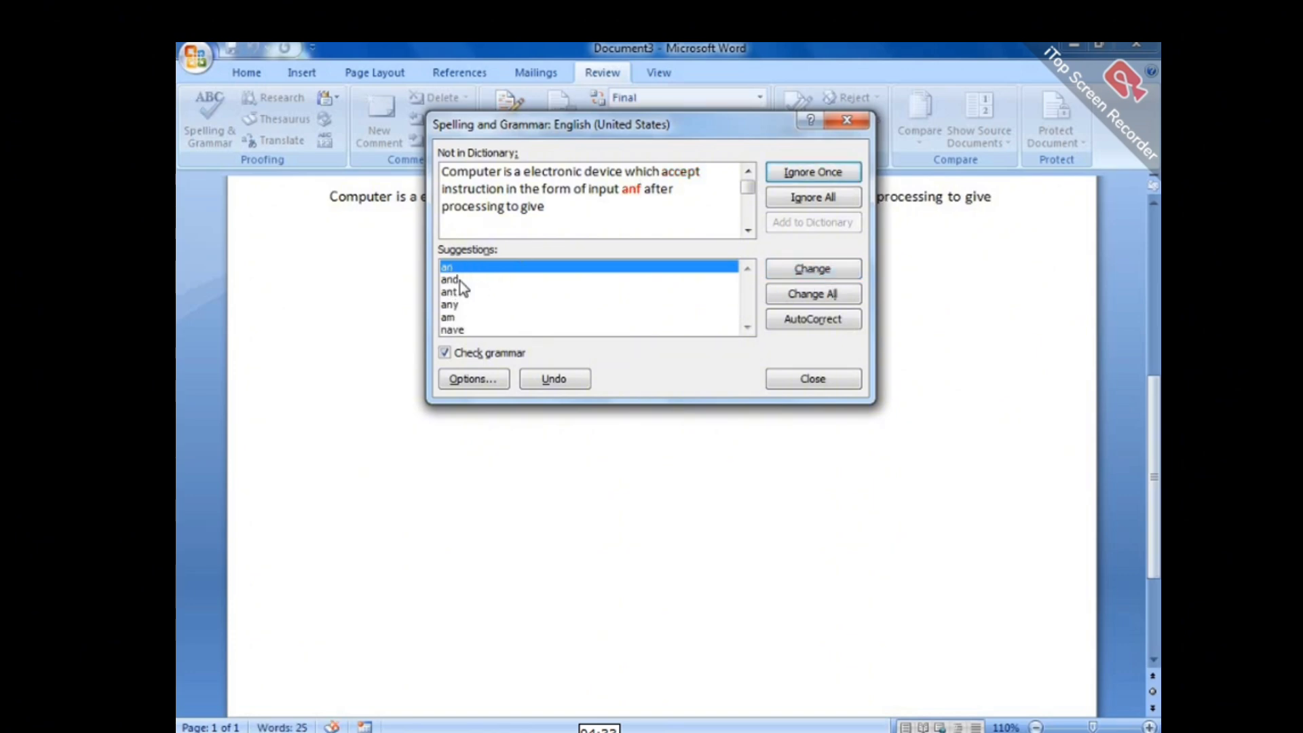
left_click(536, 279)
left_click(809, 276)
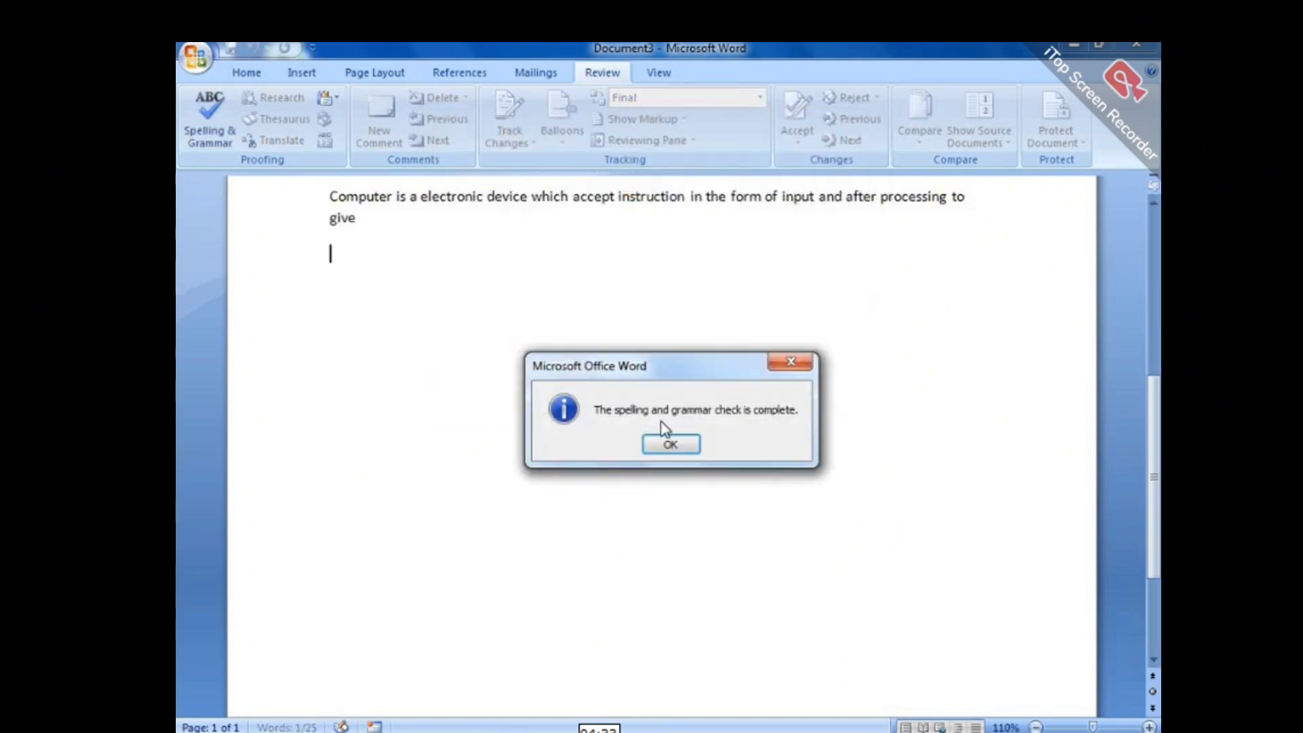
left_click_drag(1155, 407, 1158, 297)
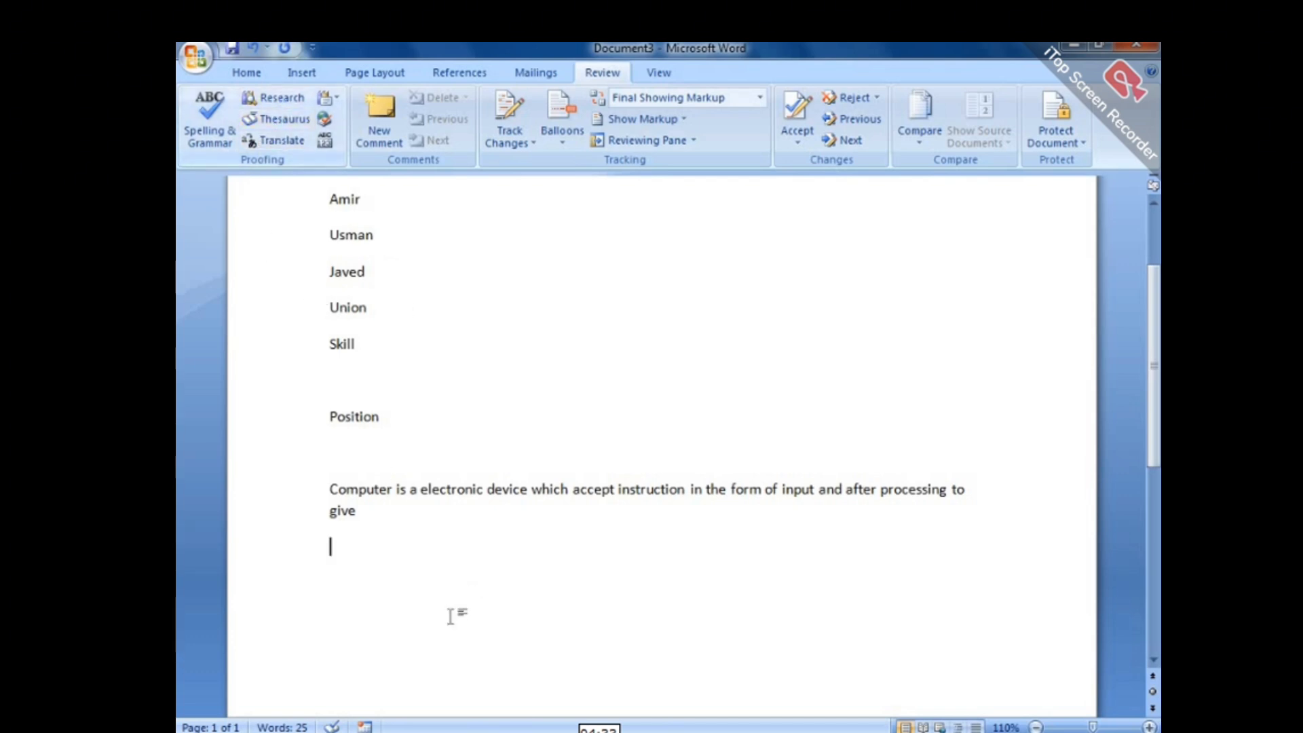
Type Aim on the empty line below the sentence, followed by a new line.
left_click_drag(1160, 404, 1159, 485)
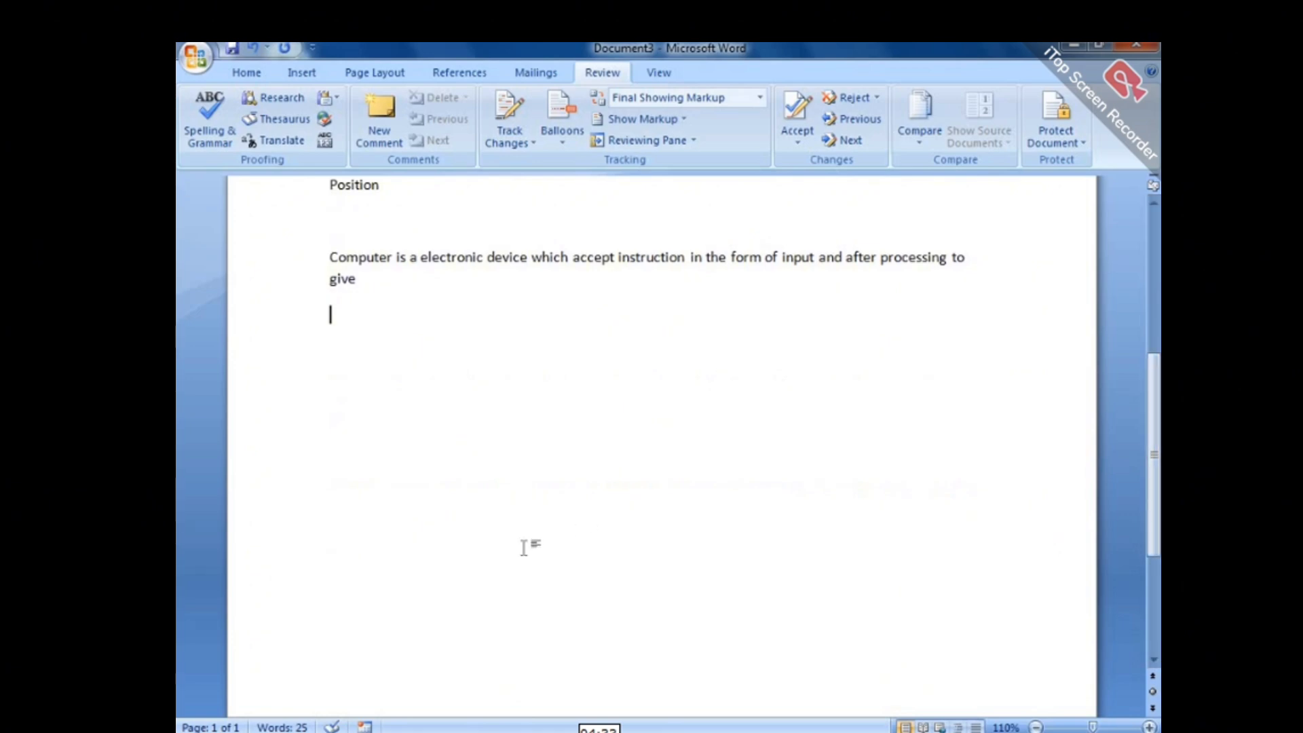
type("Aim")
key("Return")
Look up synonyms for 'aim' in the Research thesaurus pane.
left_click(269, 129)
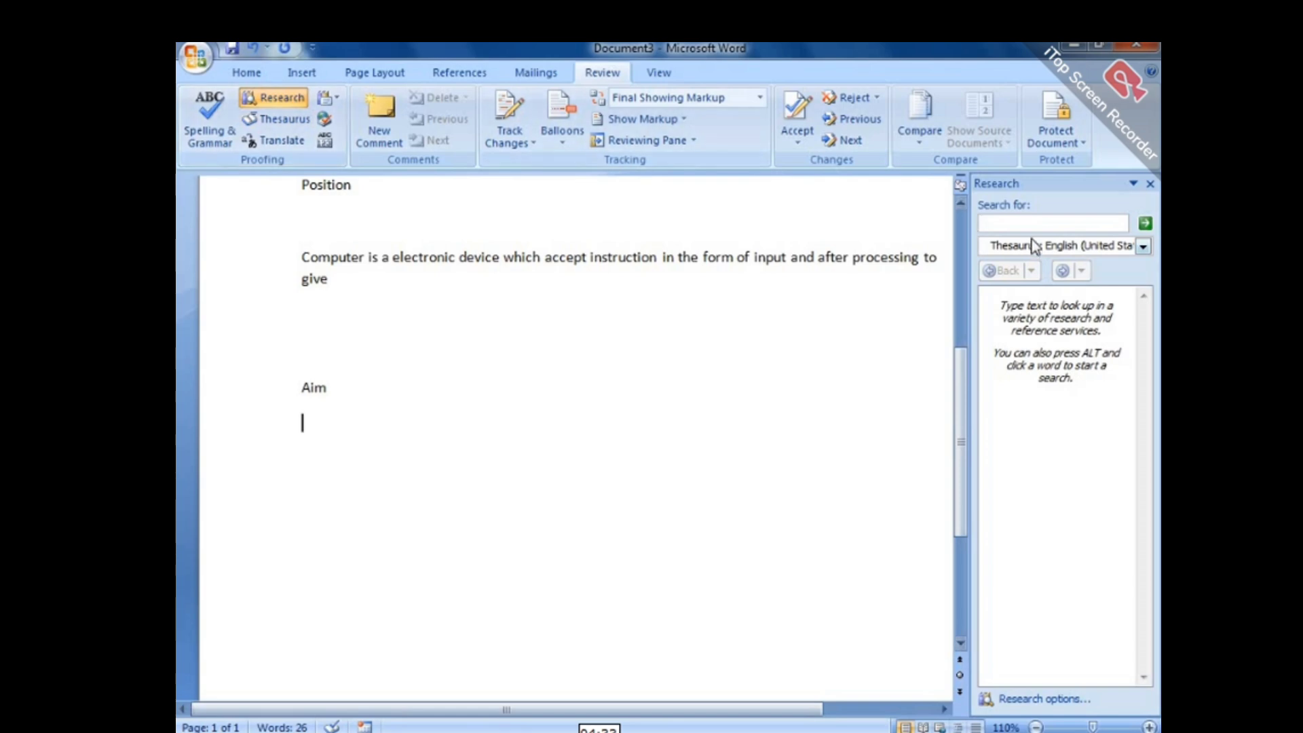
left_click(1017, 224)
type("aim")
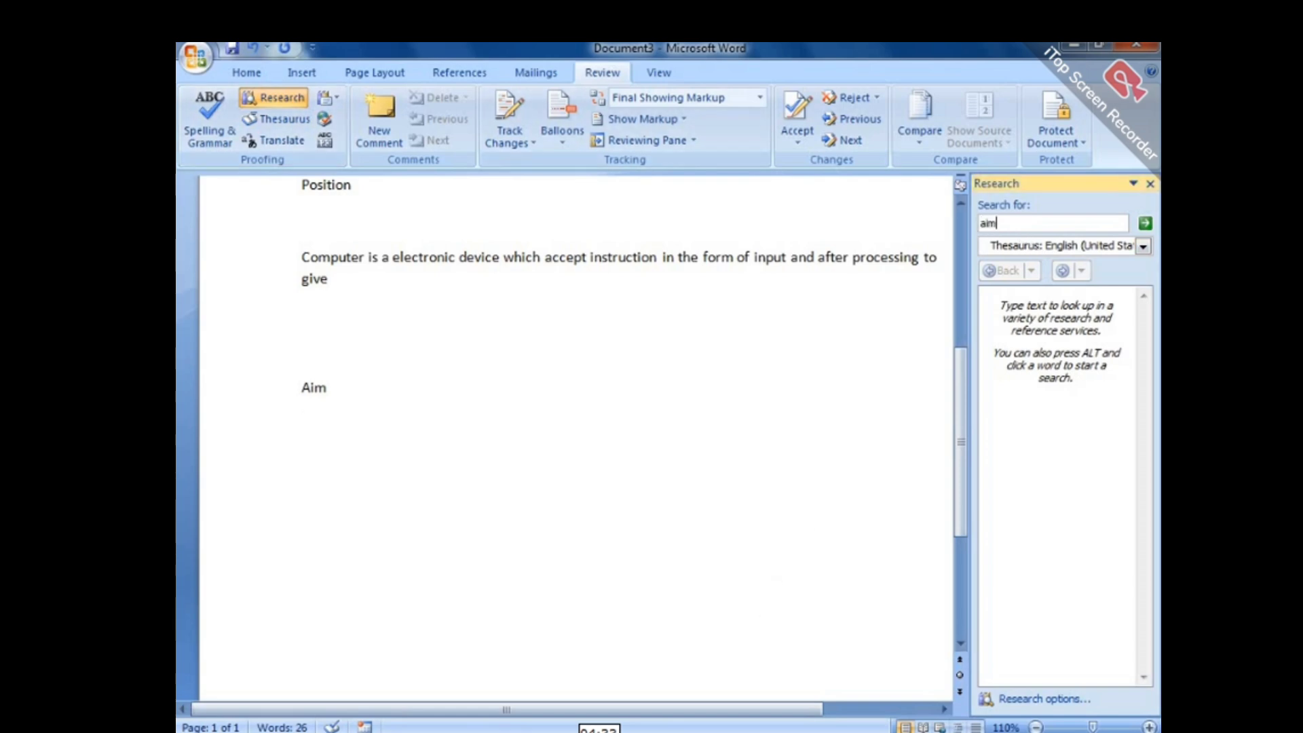
key("Return")
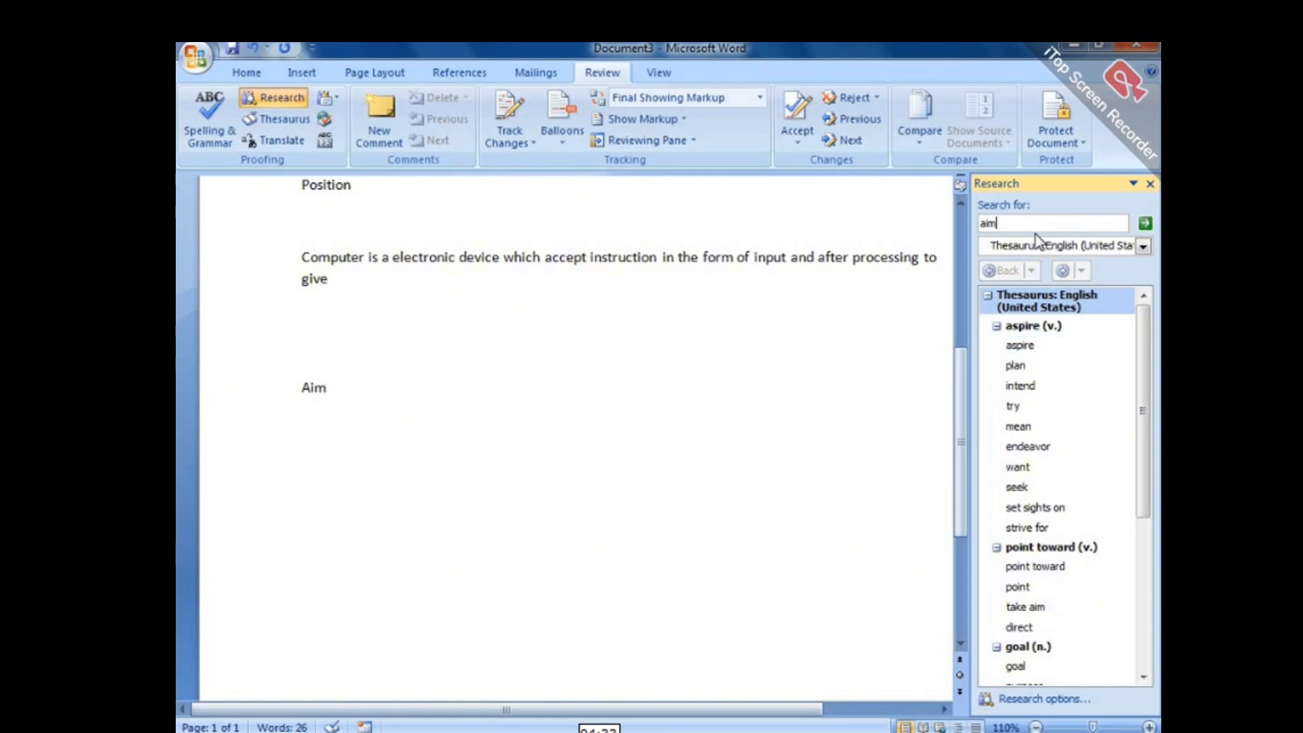
mouse_move(1019, 350)
left_click(380, 385)
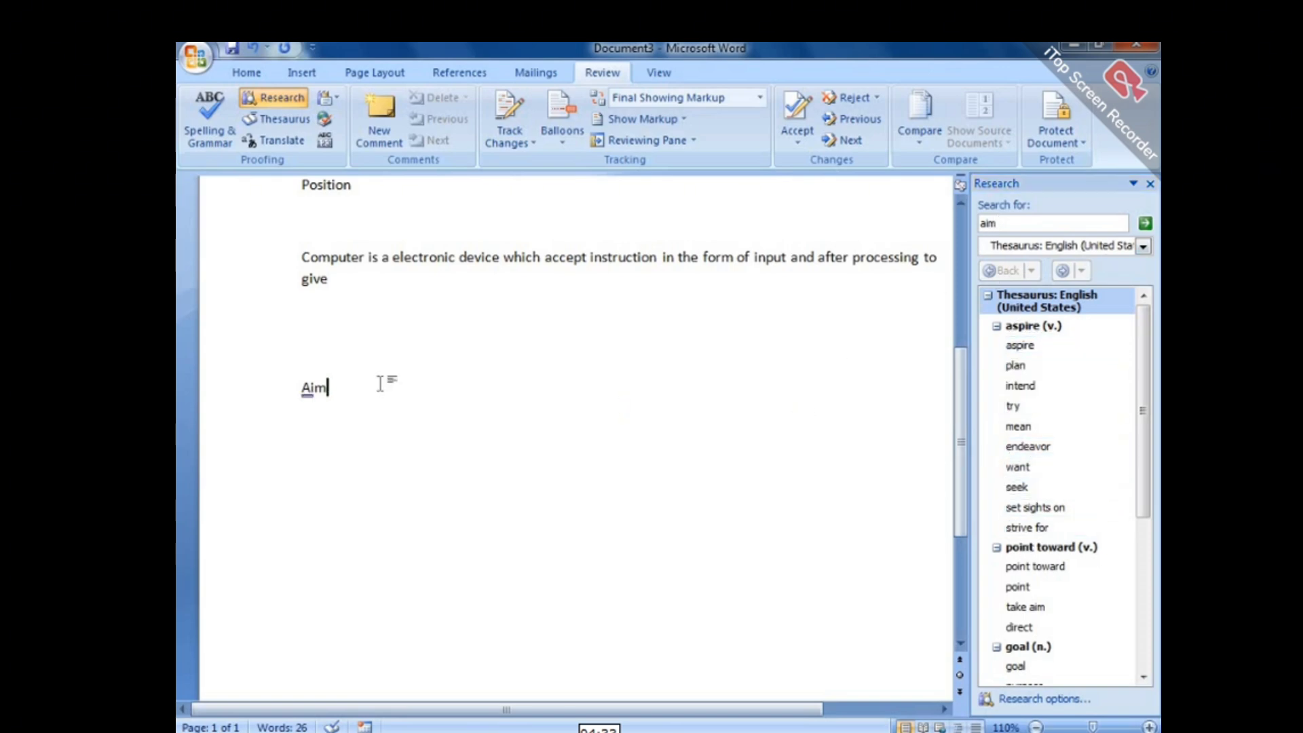
Replace Aim with 'my aim in life' and start a new line 'My aspire in'.
key("BackSpace")
key("BackSpace")
key("BackSpace")
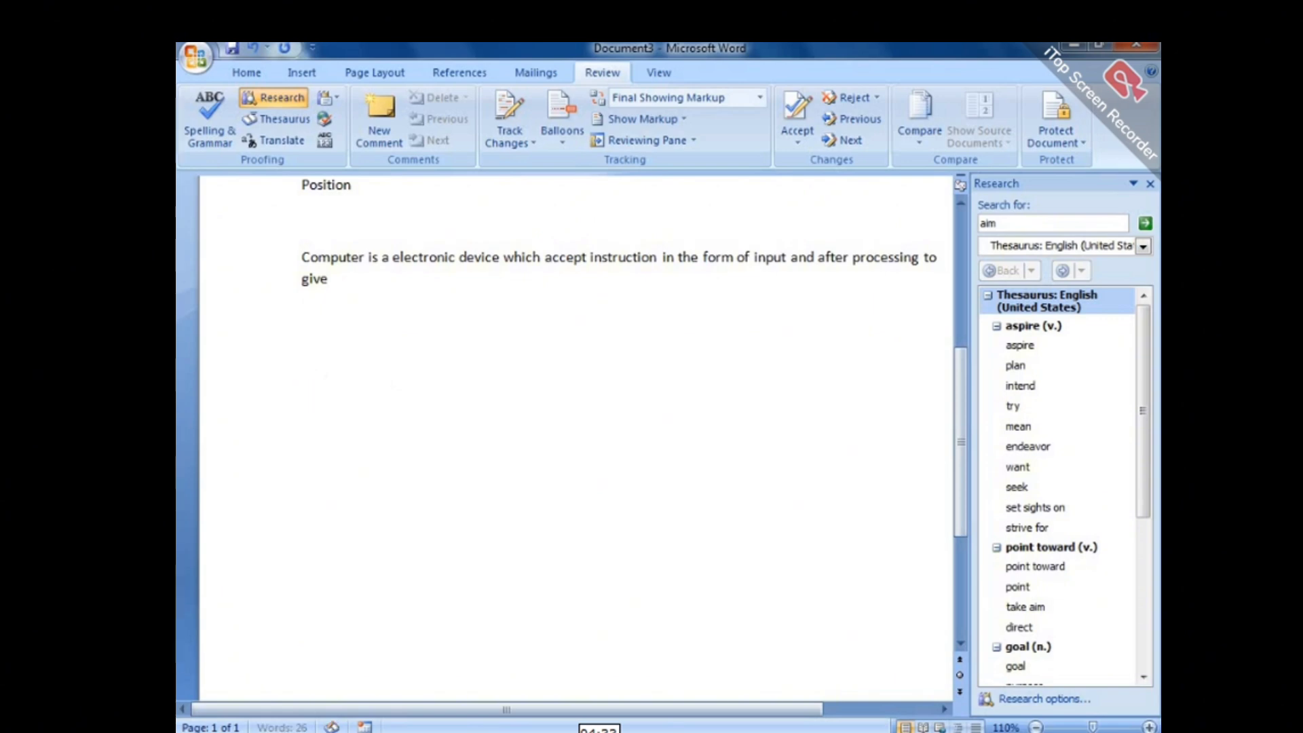
type("my aim in life")
key("Return")
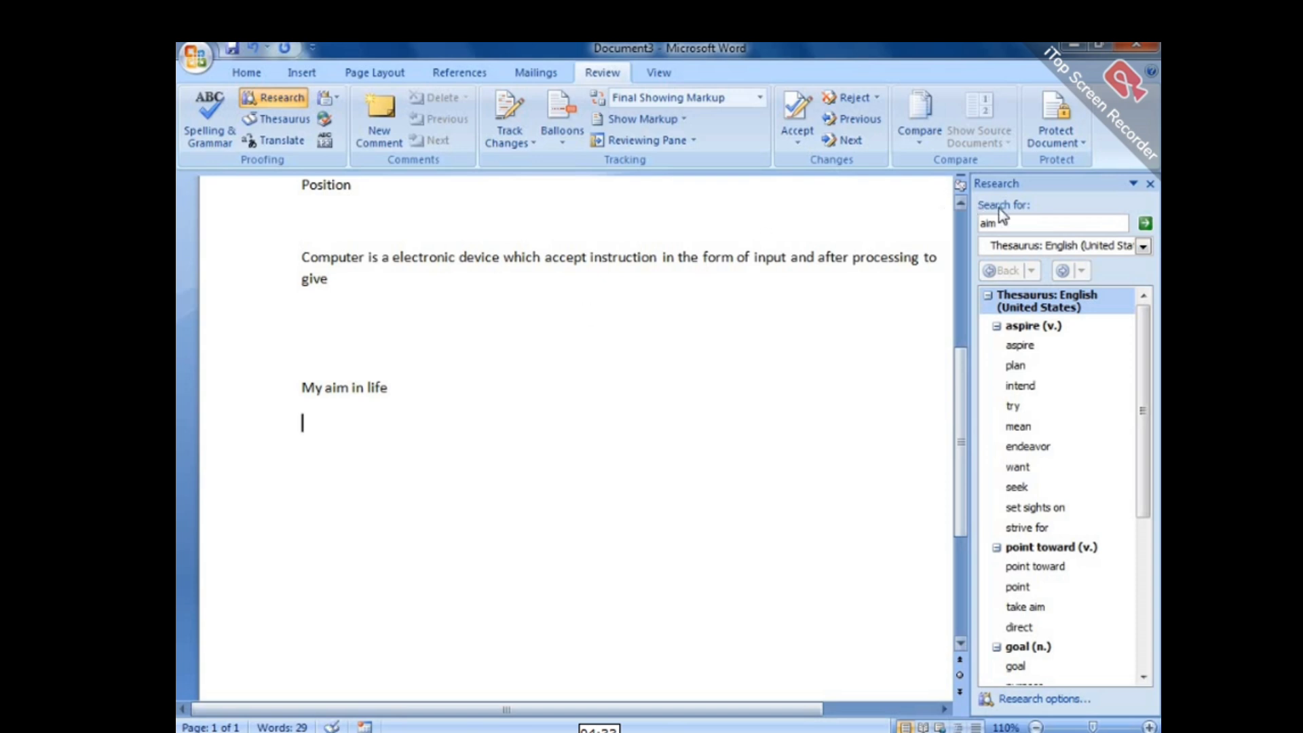
type("My")
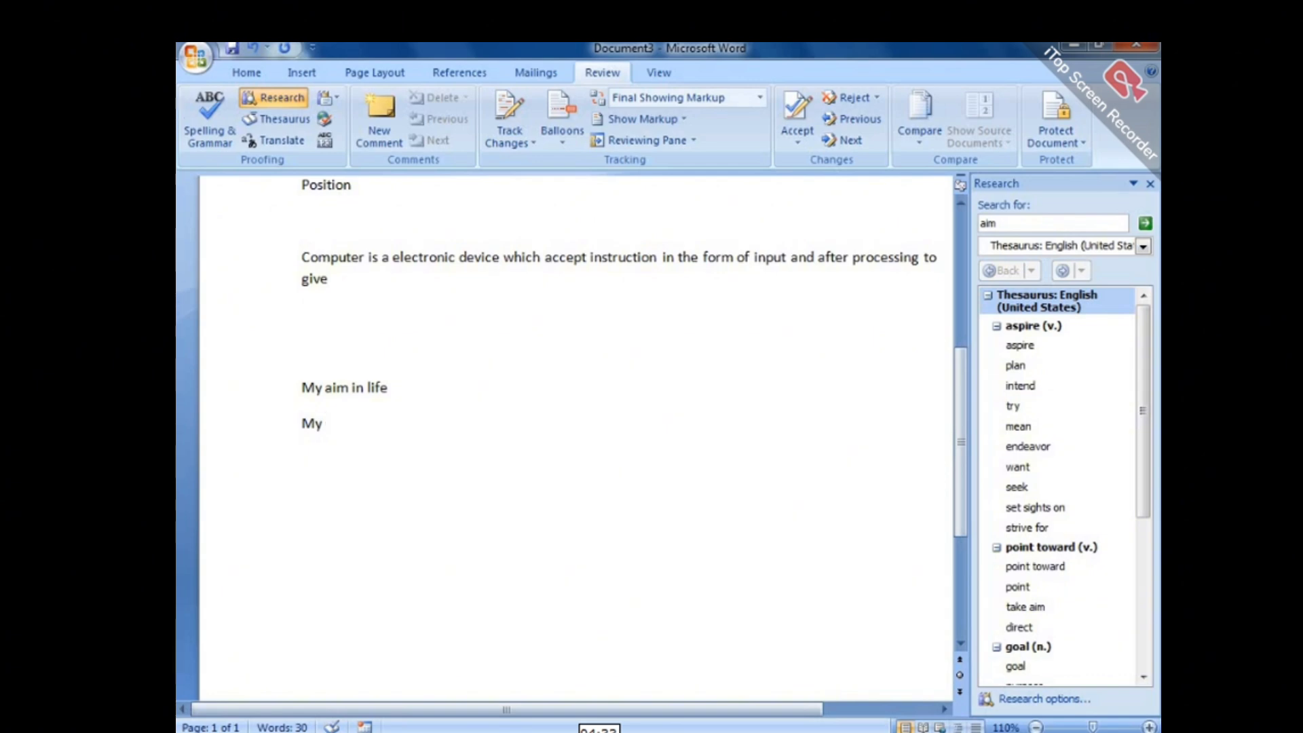
type(" aspire in")
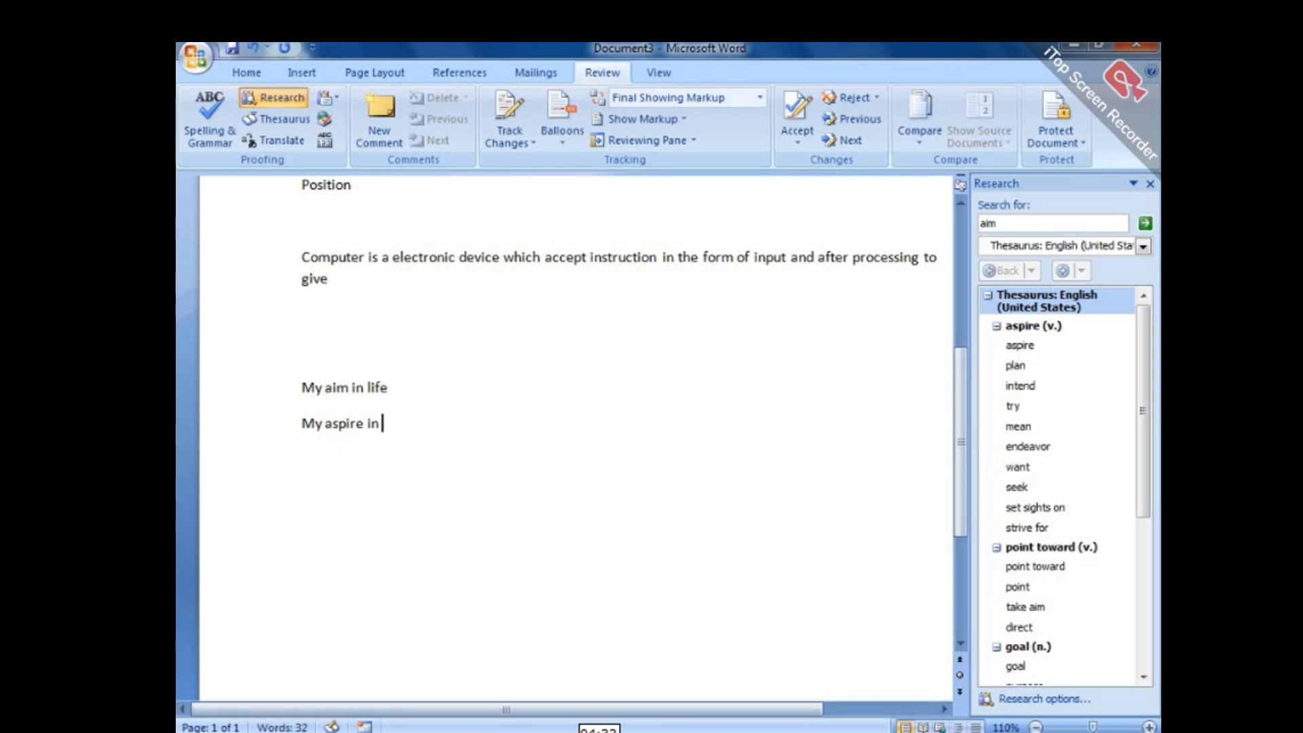
Look up 'life' in the thesaurus and complete the line as 'My aspire in living'.
left_click(1021, 226)
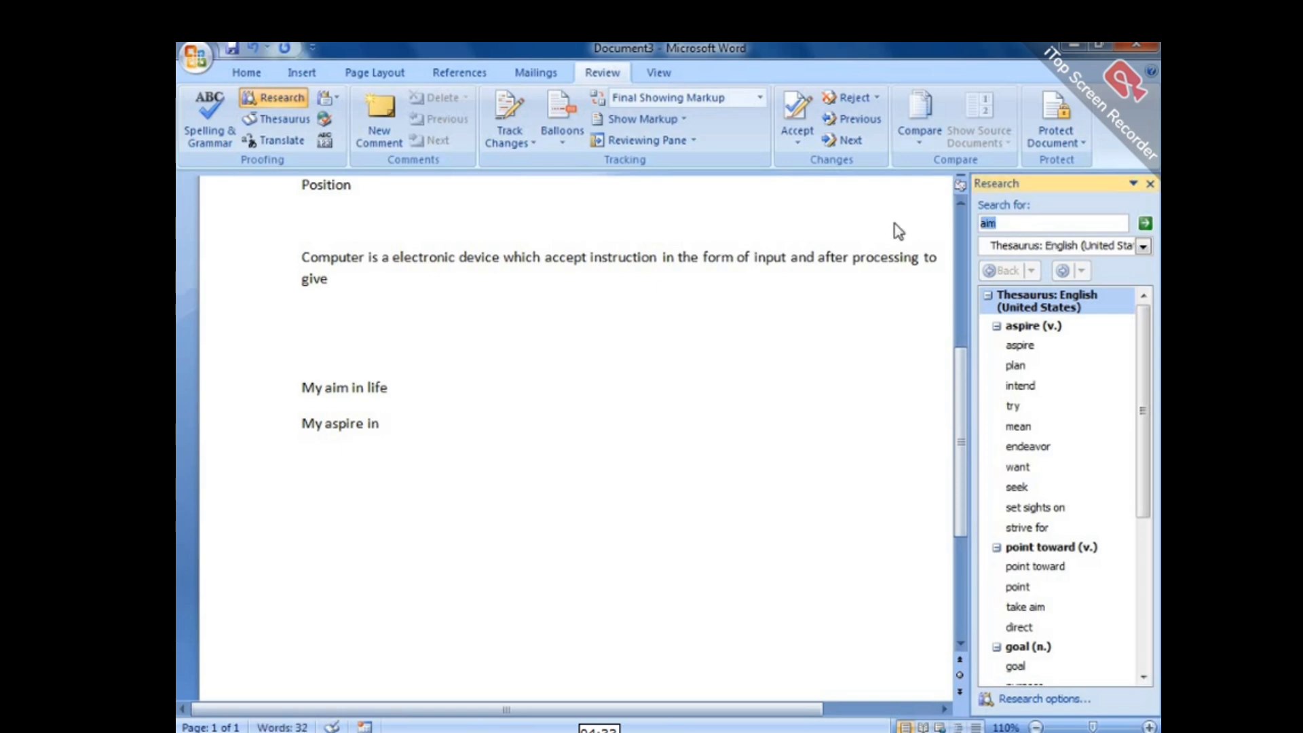
type("life")
key("Return")
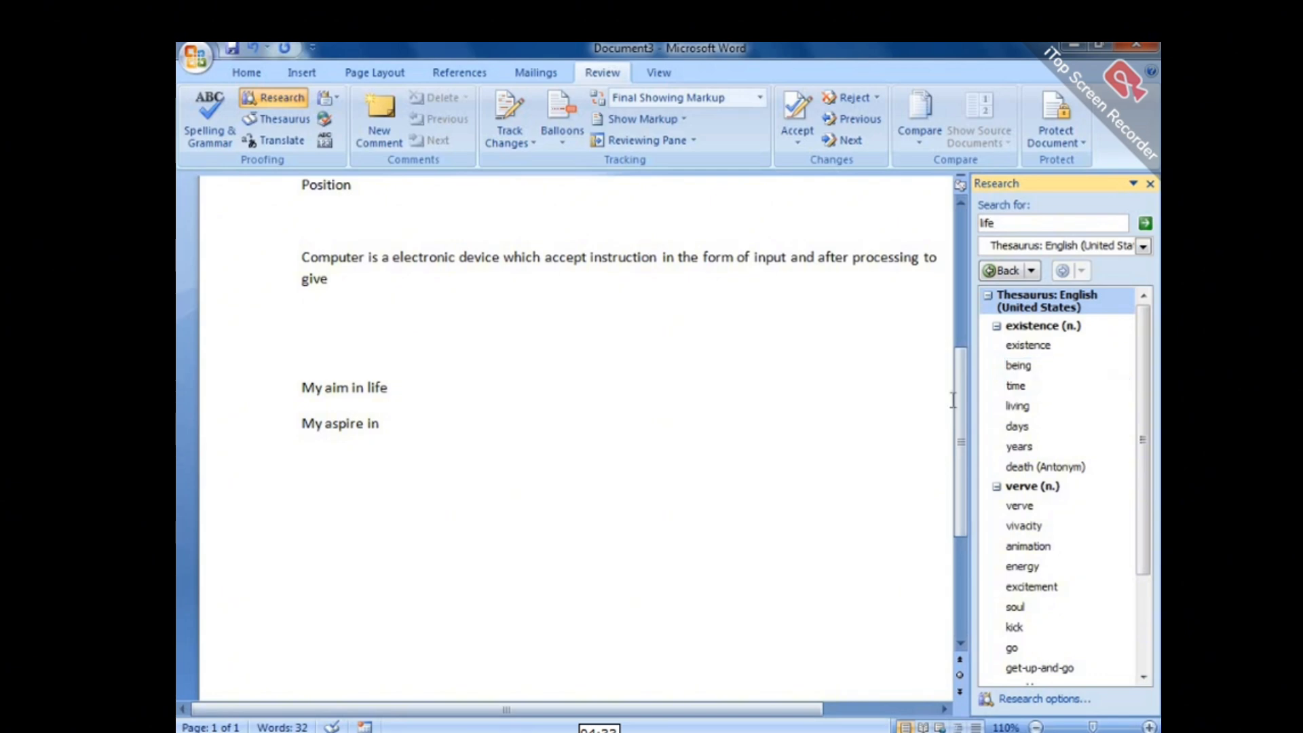
left_click(397, 429)
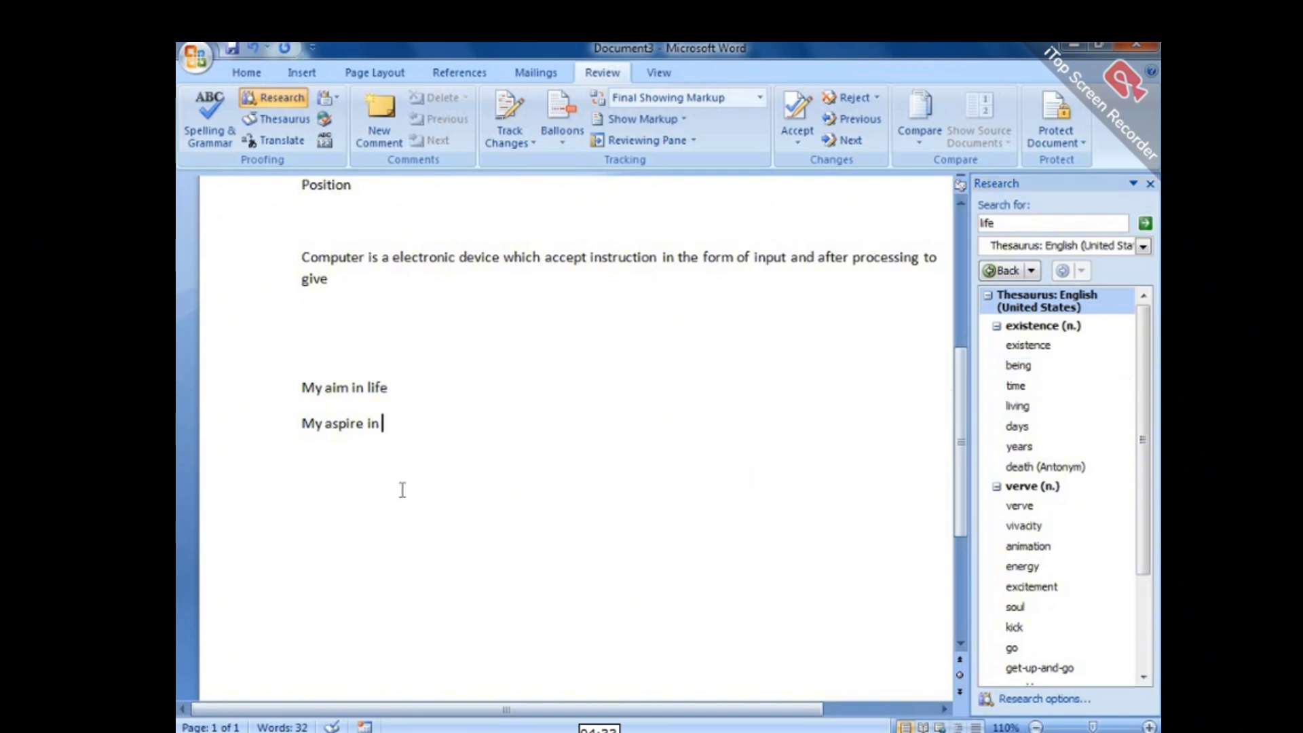
type("living")
key("Return")
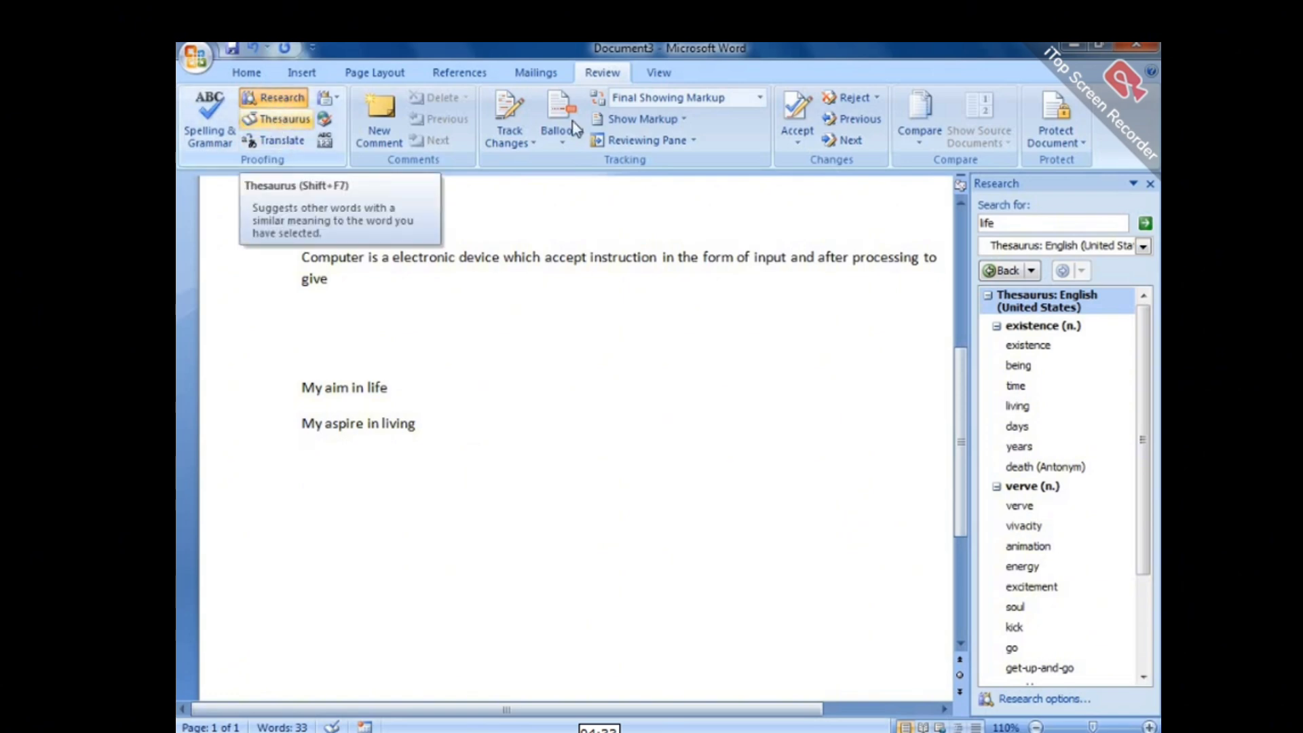
Look up thesaurus synonyms for 'kill', then for 'word'.
left_click(1015, 222)
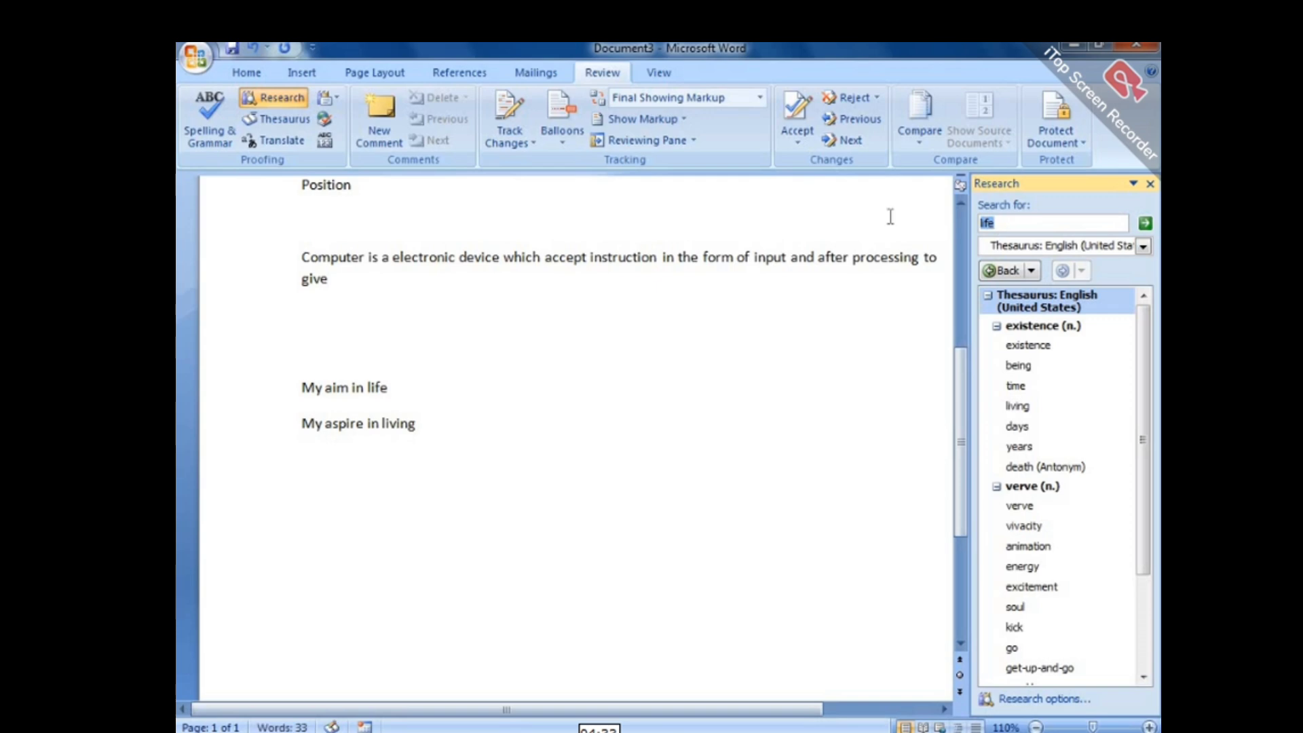
key("Return")
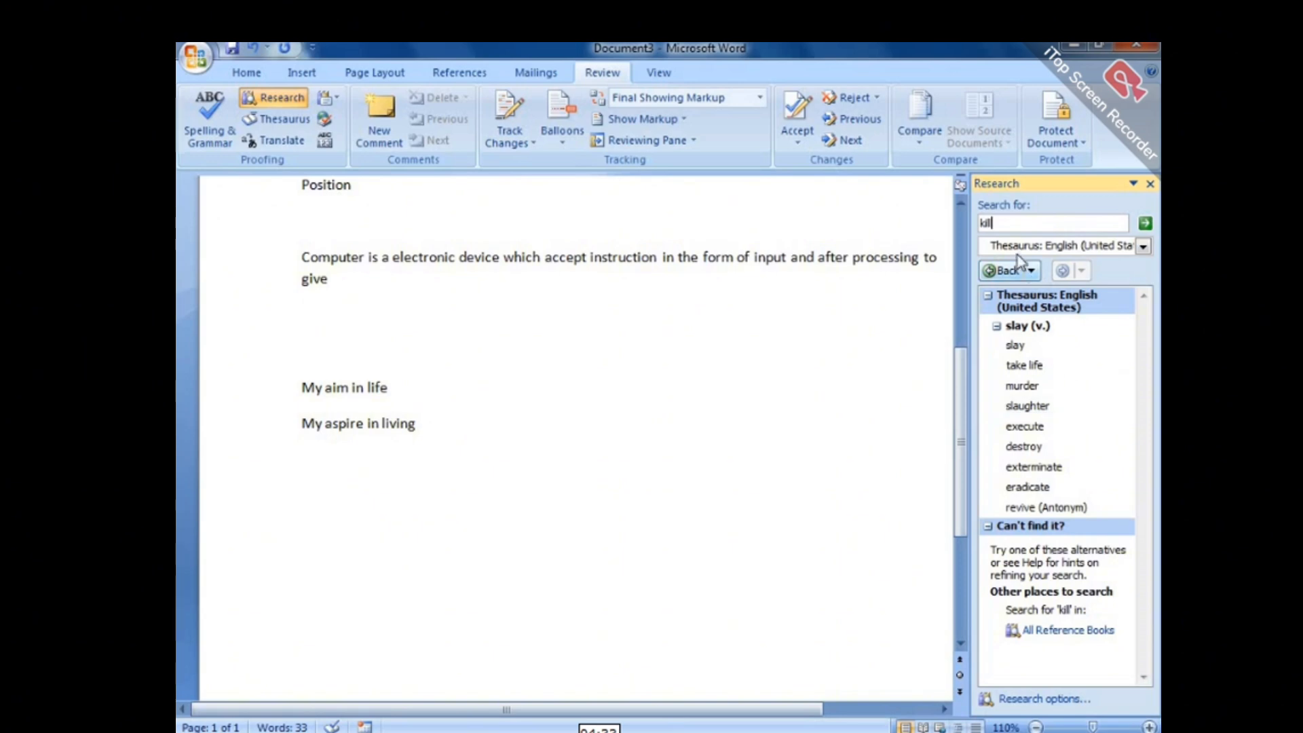
left_click_drag(1009, 224, 878, 196)
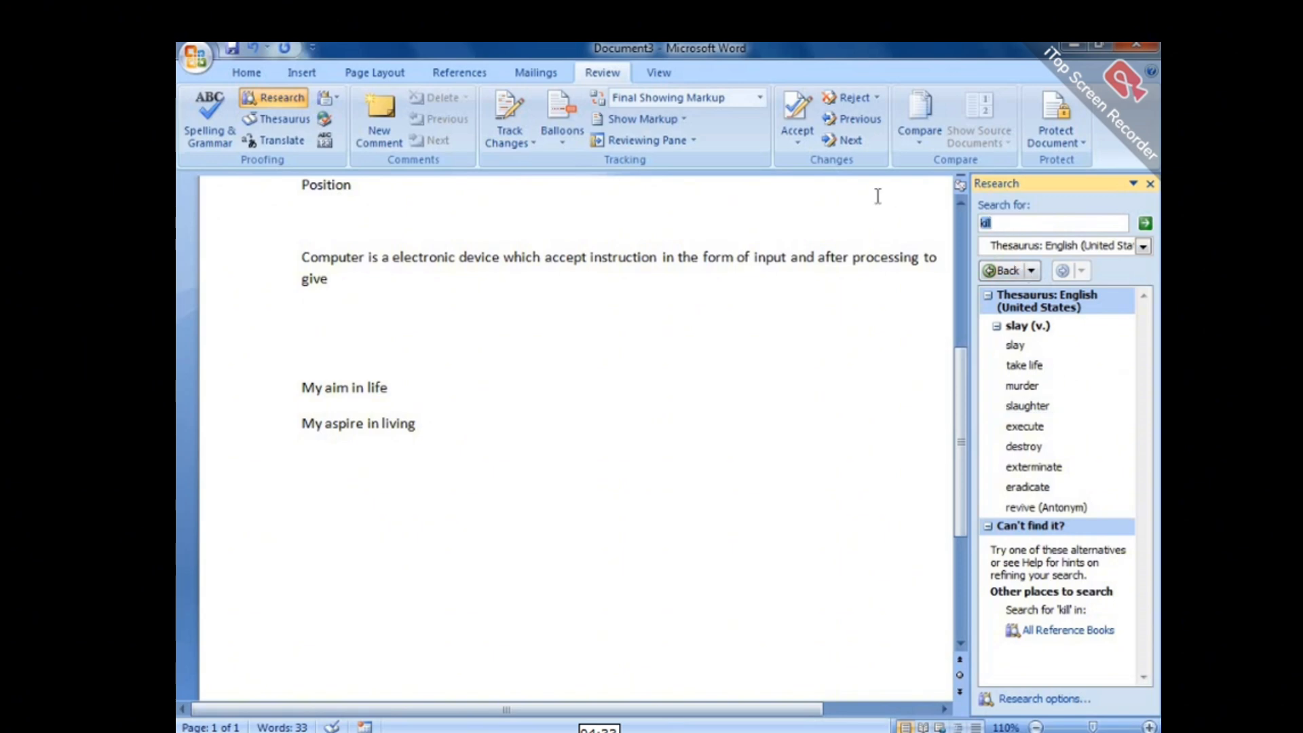
type("word")
key("Return")
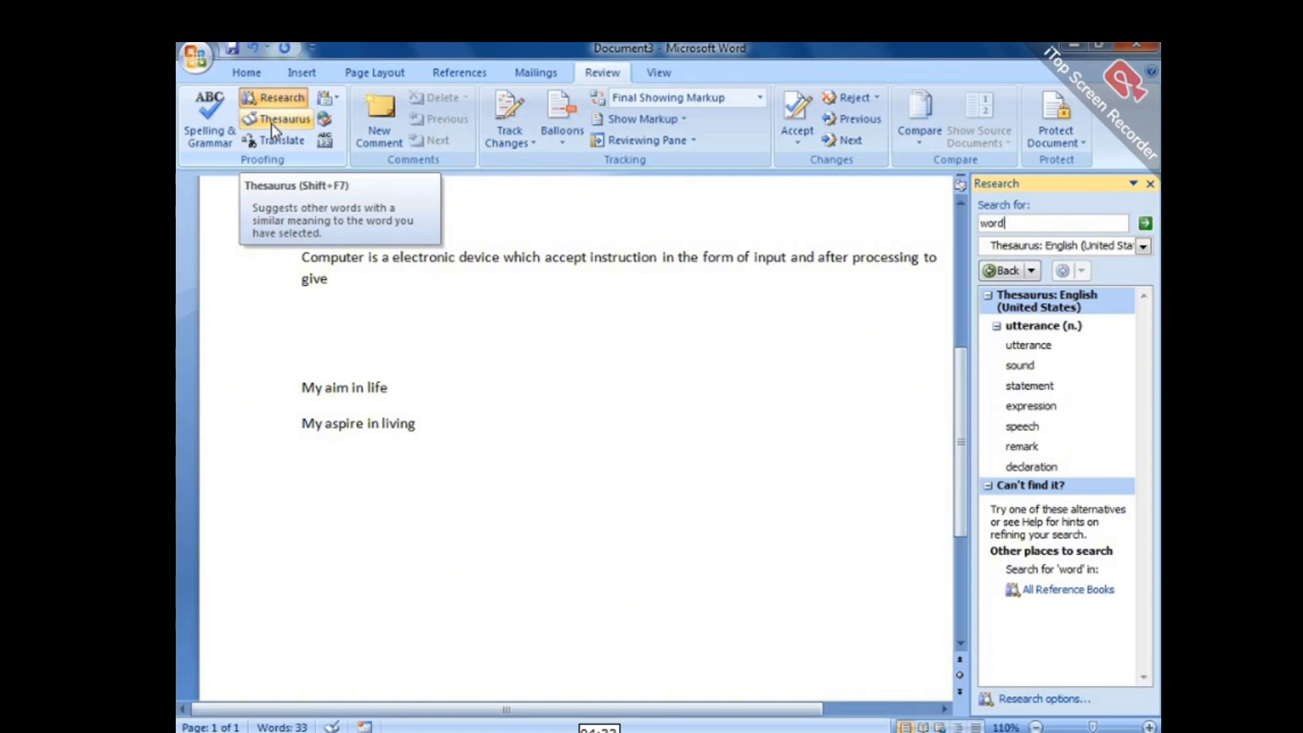
Close the thesaurus results and view the French translation of 'word'.
left_click(1151, 184)
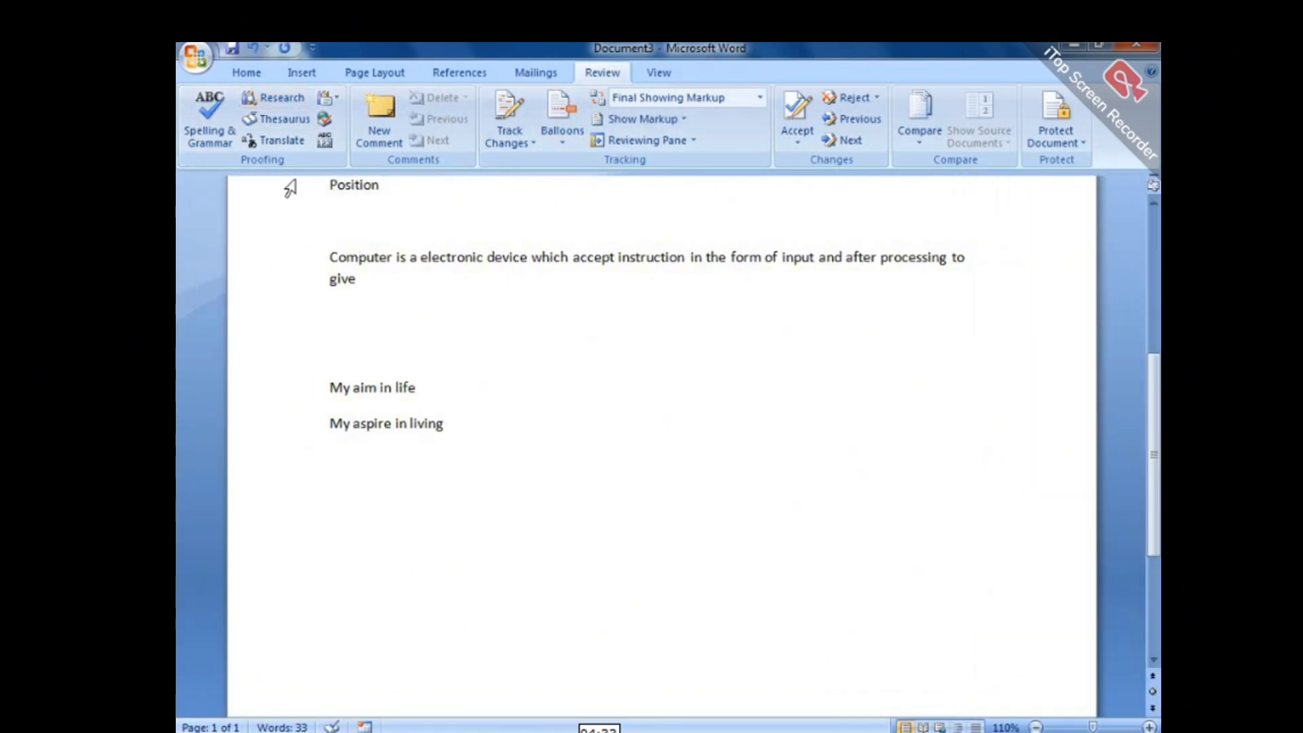
left_click(278, 140)
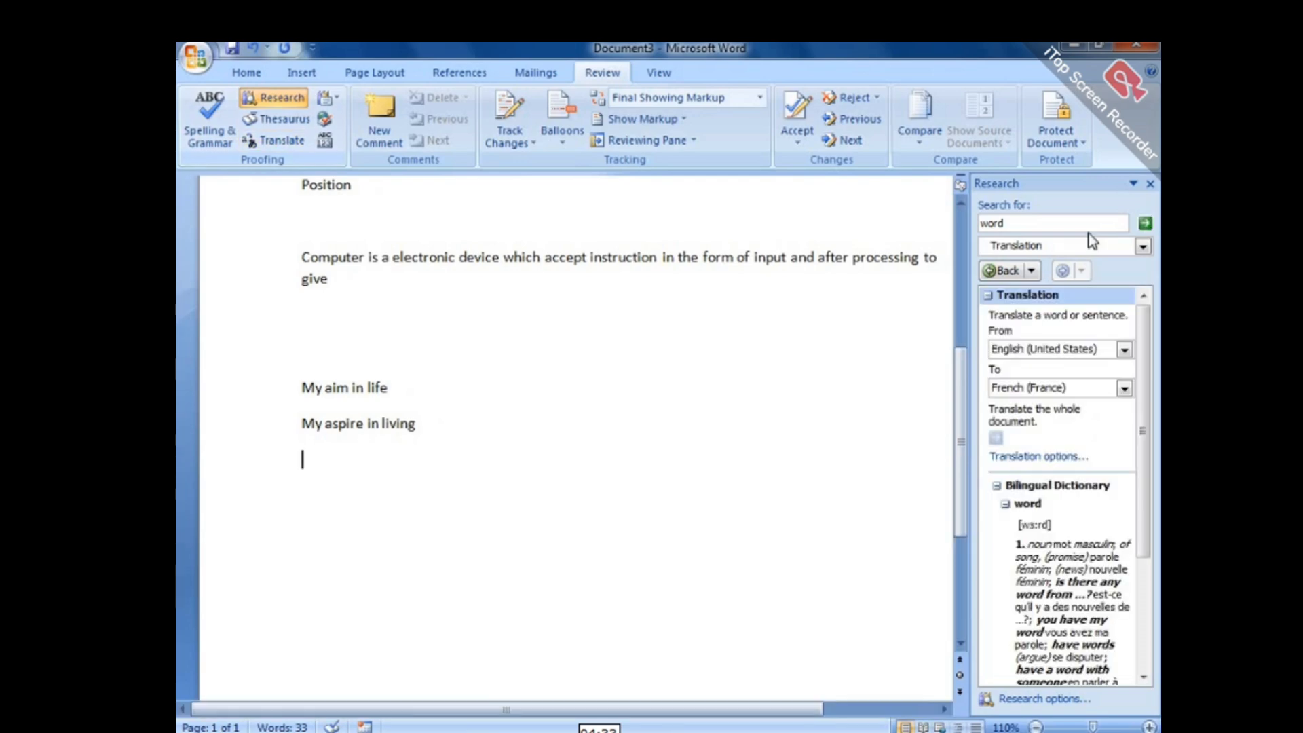
left_click_drag(1143, 345, 1156, 467)
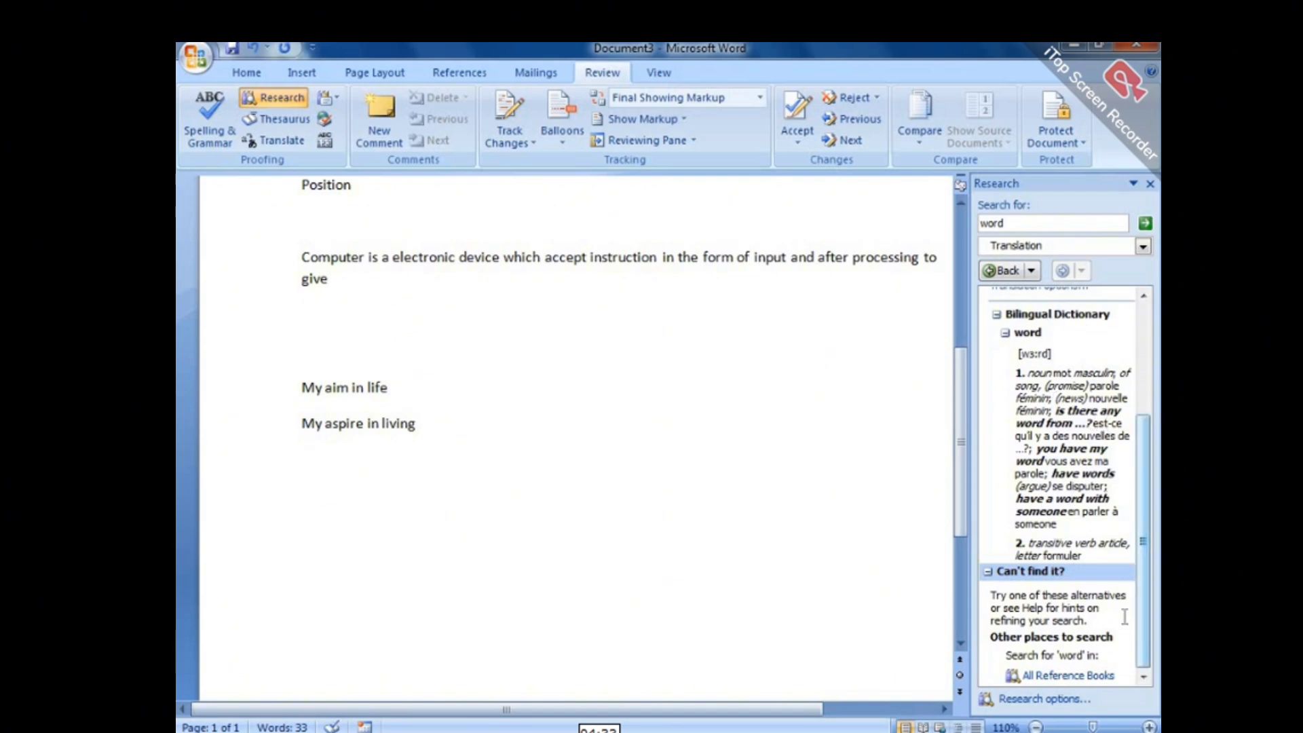
Close the Research pane and delete all the document's text.
left_click(1150, 184)
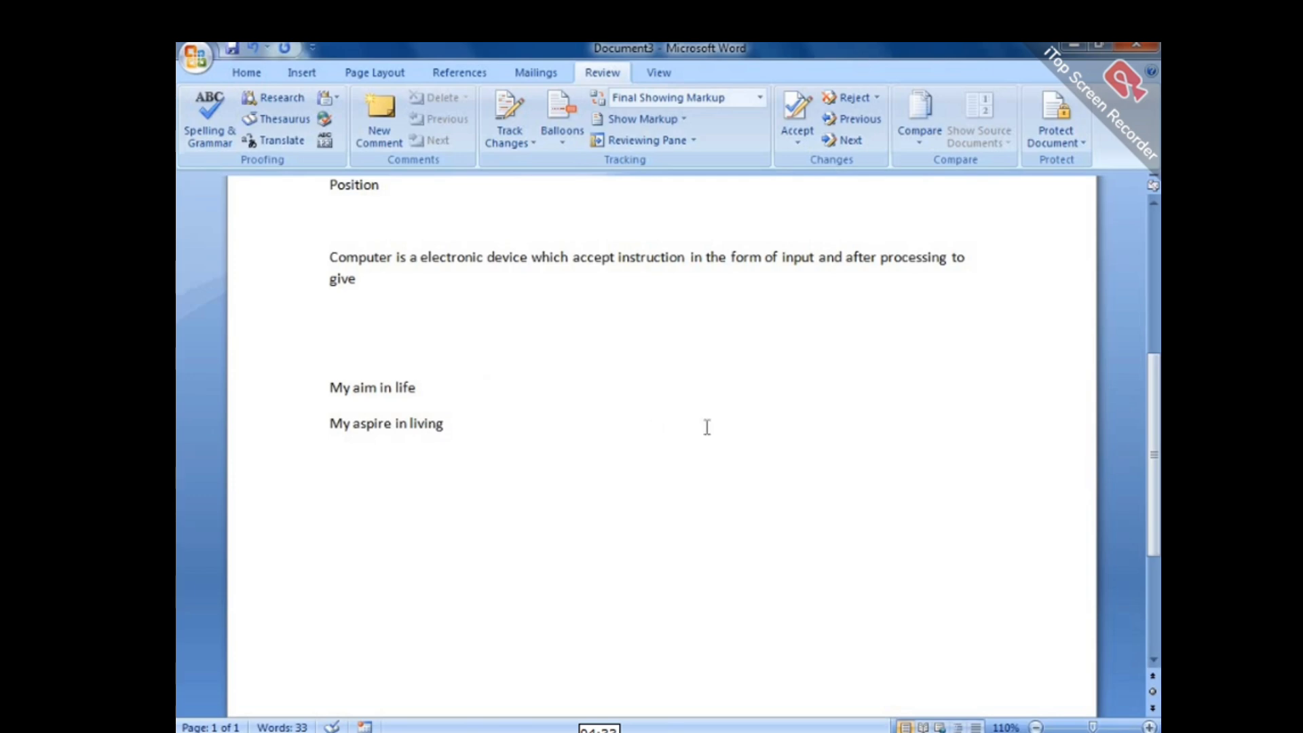
key("ctrl+a")
key("Delete")
Generate sample text with =rand(5,5) and zoom the view out to 90%.
type("=")
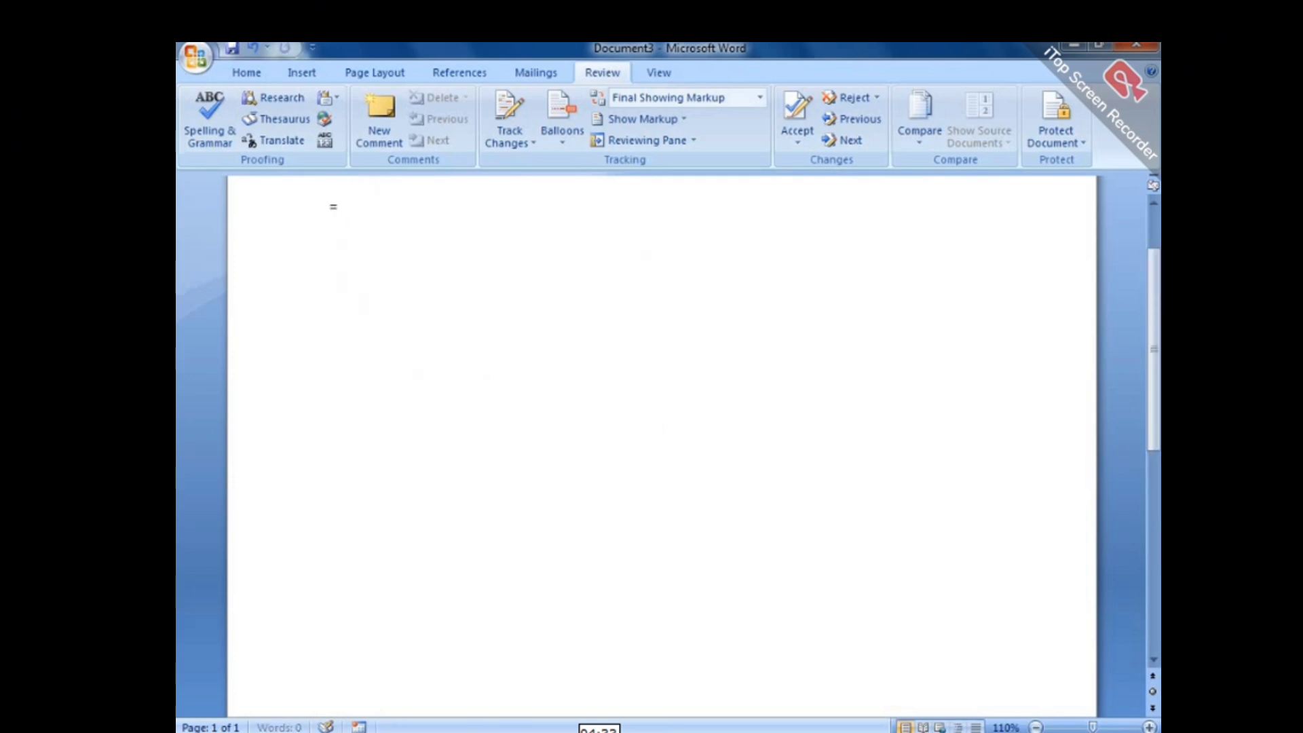
type("rand(5,5)")
key("Return")
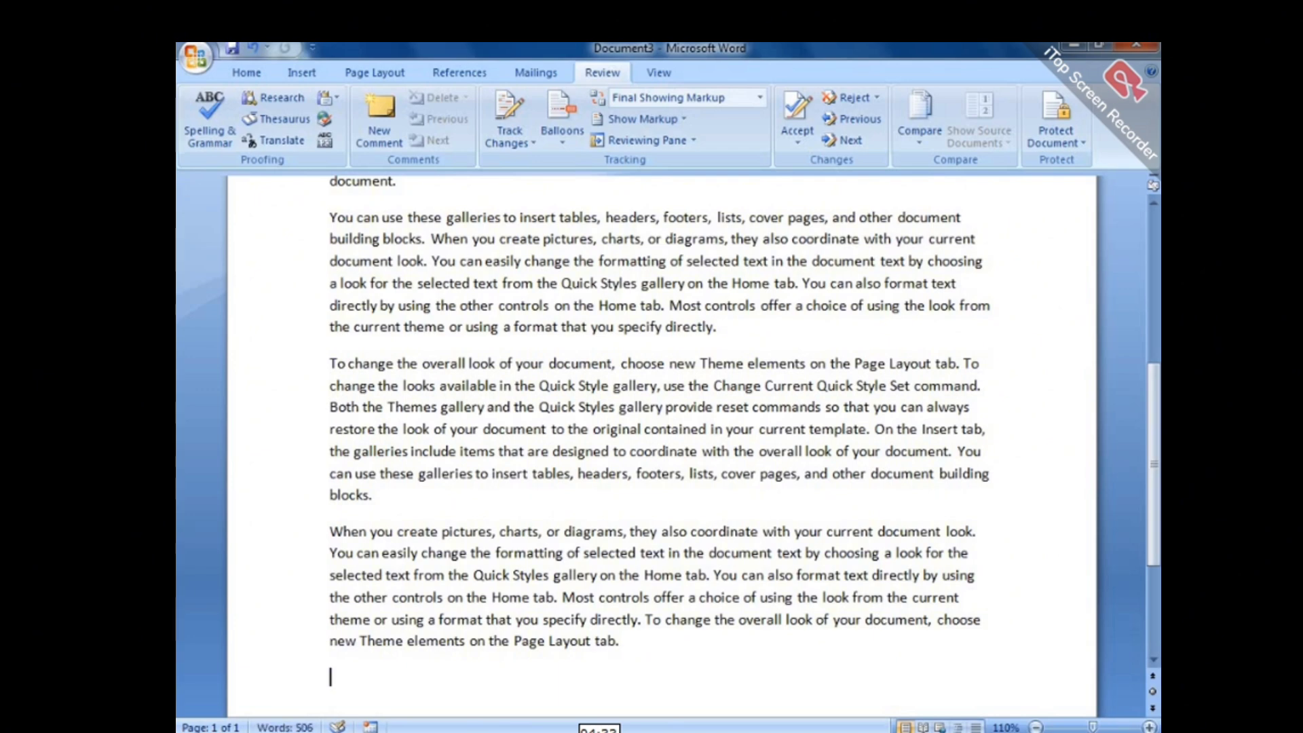
left_click_drag(1154, 488, 1154, 333)
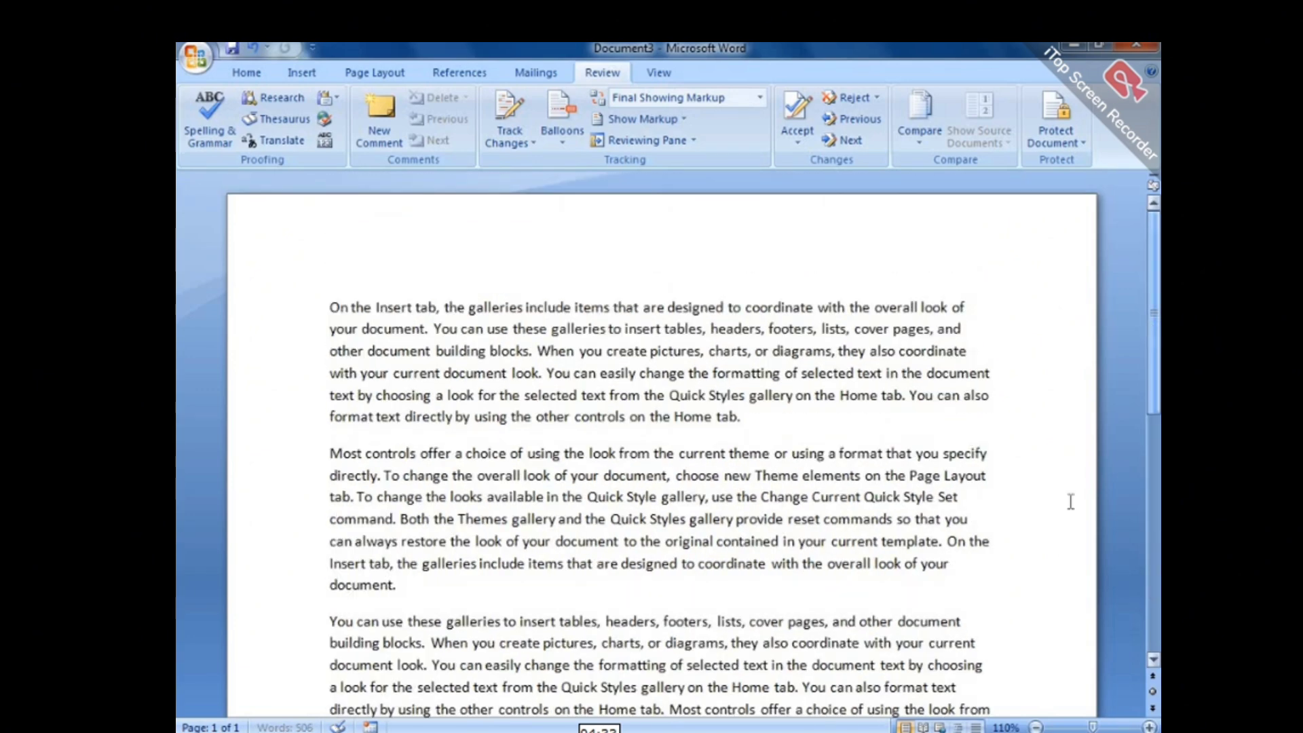
left_click(1036, 728)
left_click(1037, 727)
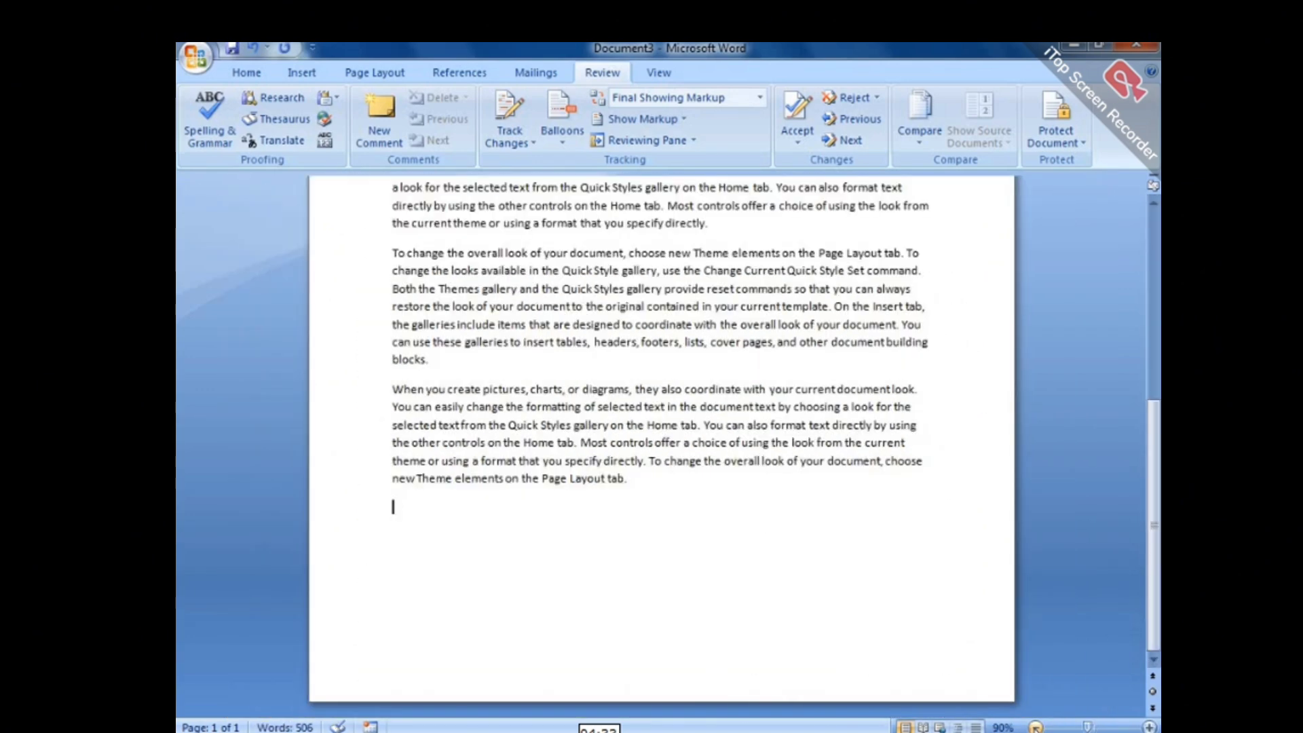
scroll(1159, 401, "up", 6)
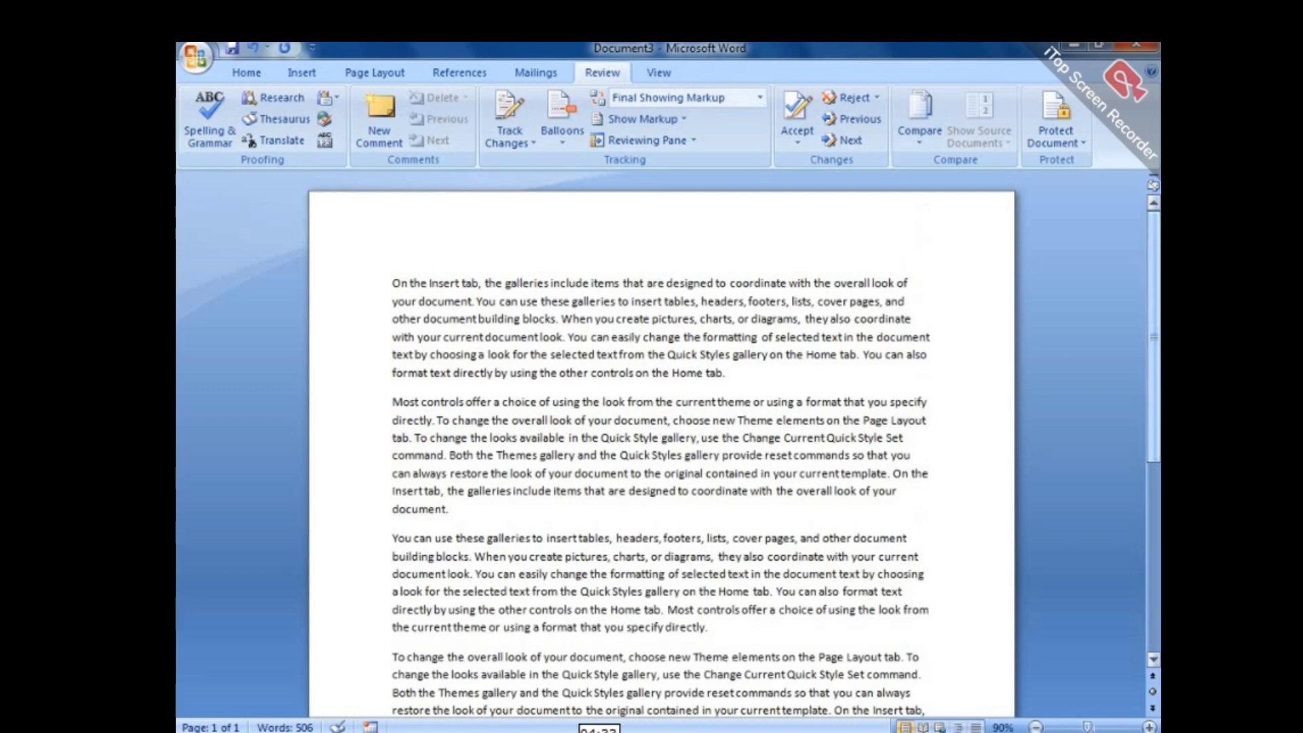
scroll(1159, 419, "up", 1)
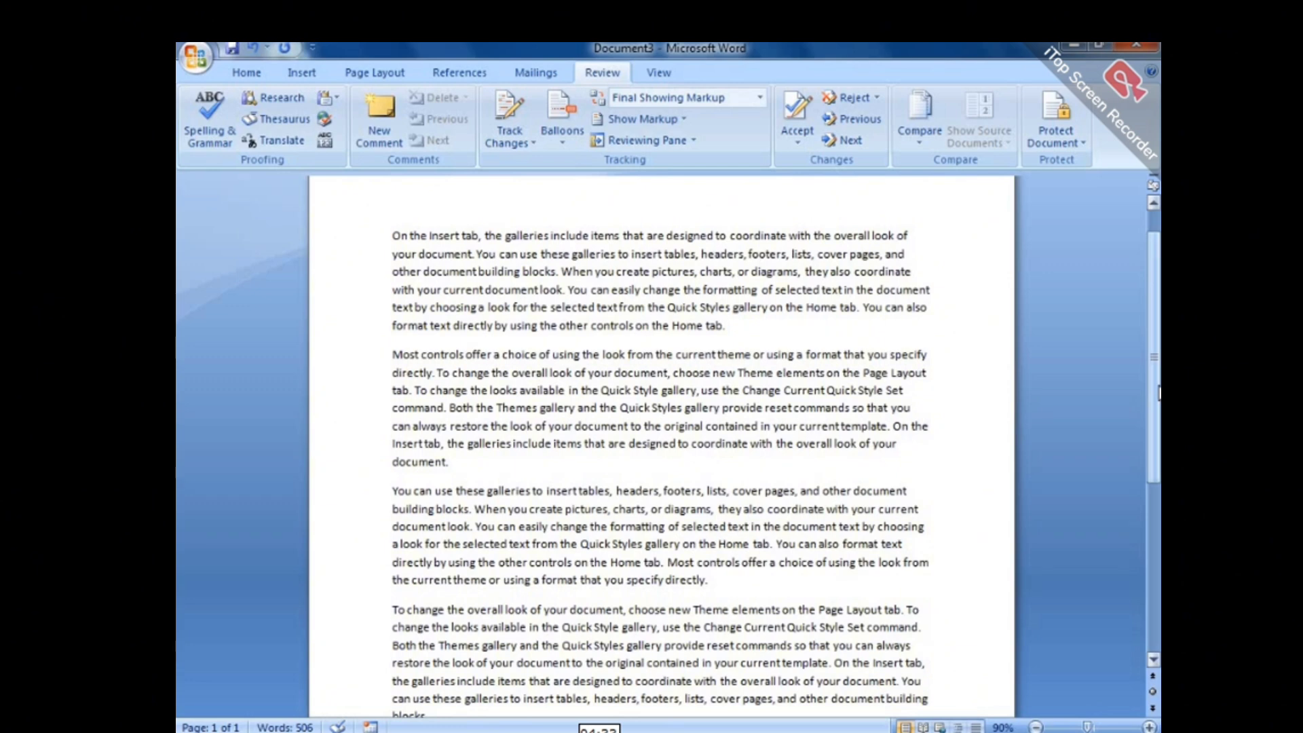
left_click(326, 144)
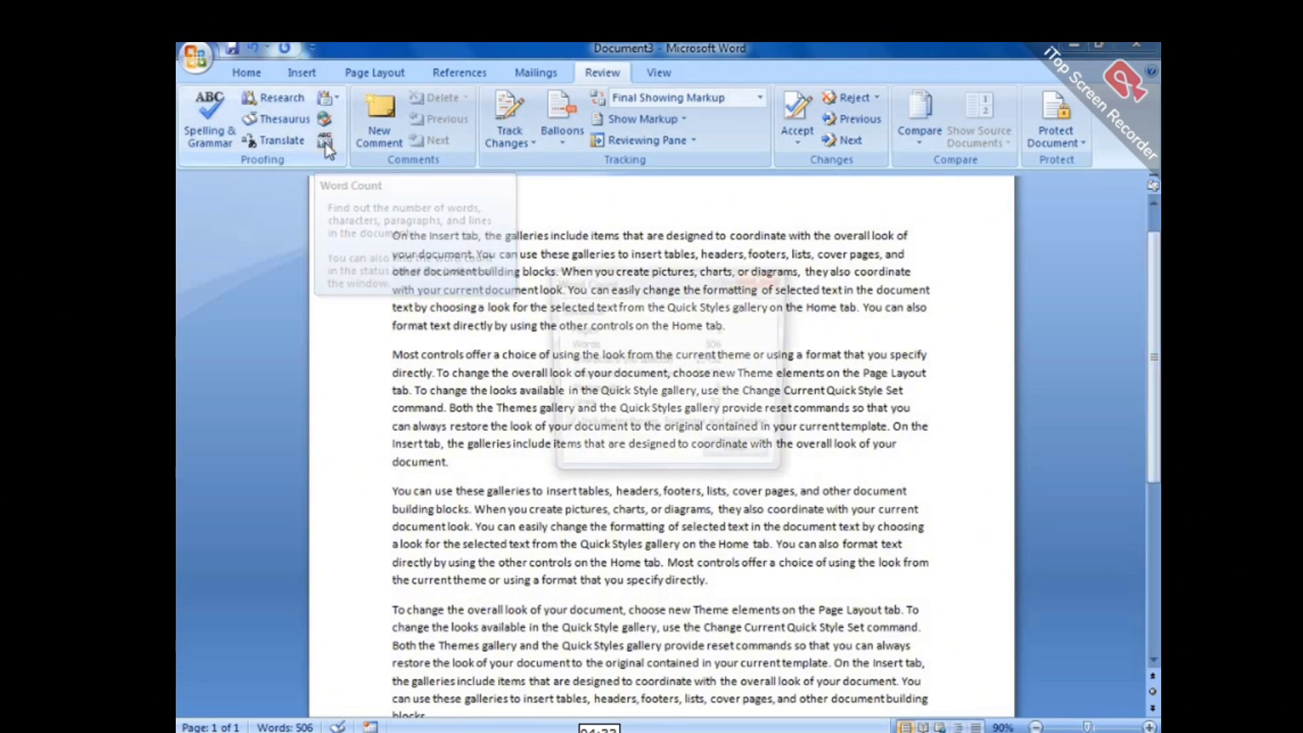
left_click_drag(645, 276, 511, 128)
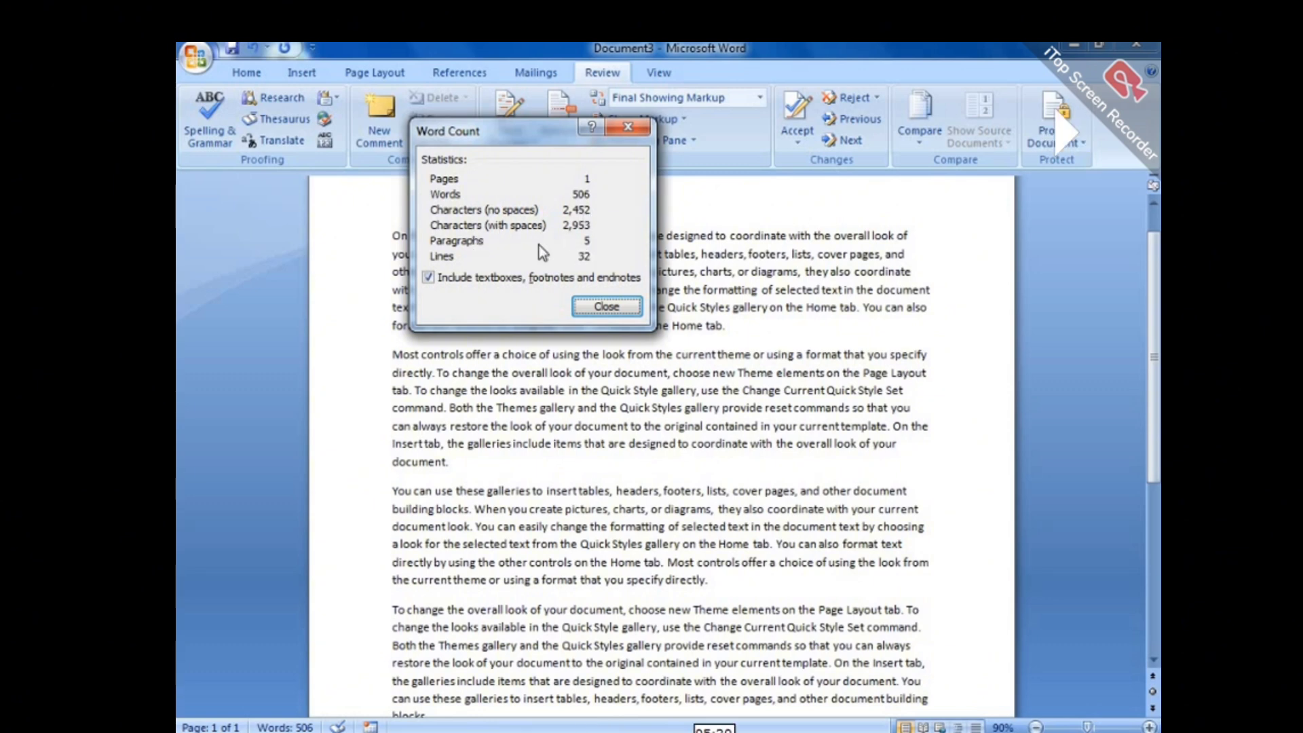
left_click(628, 127)
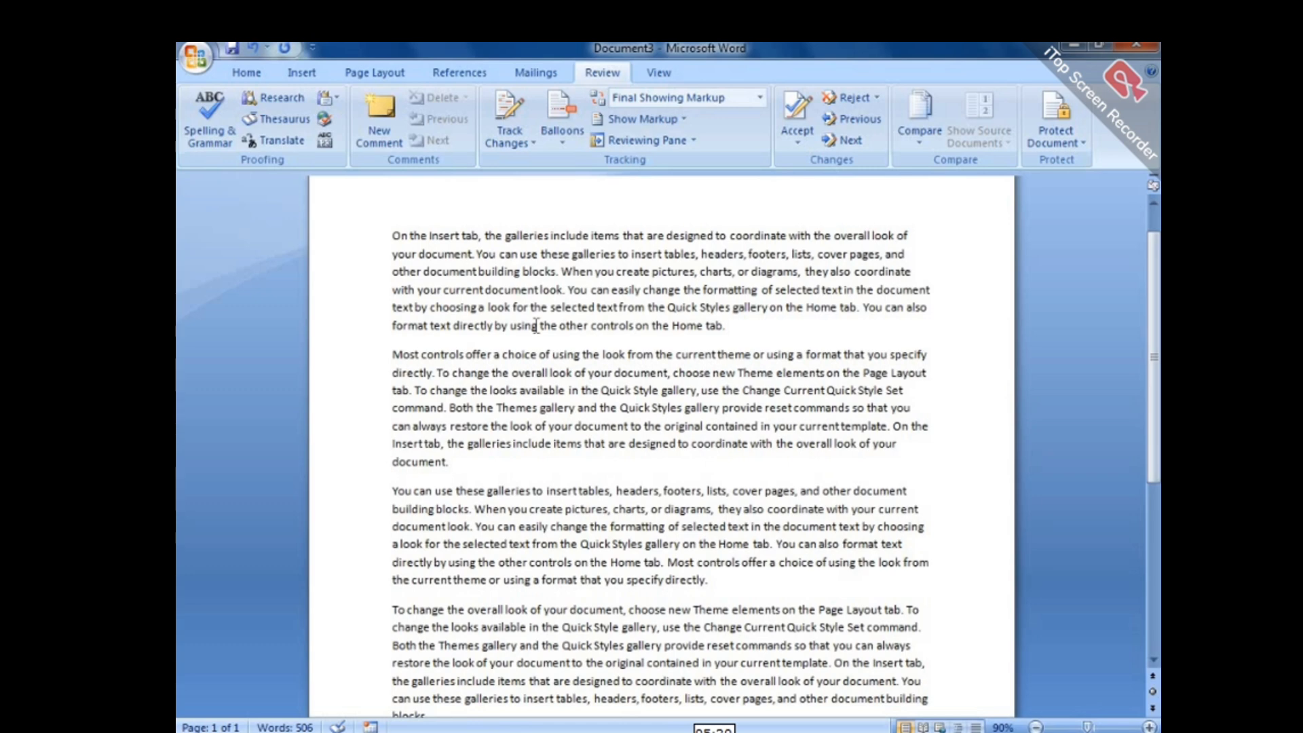
key("ctrl+shift+g")
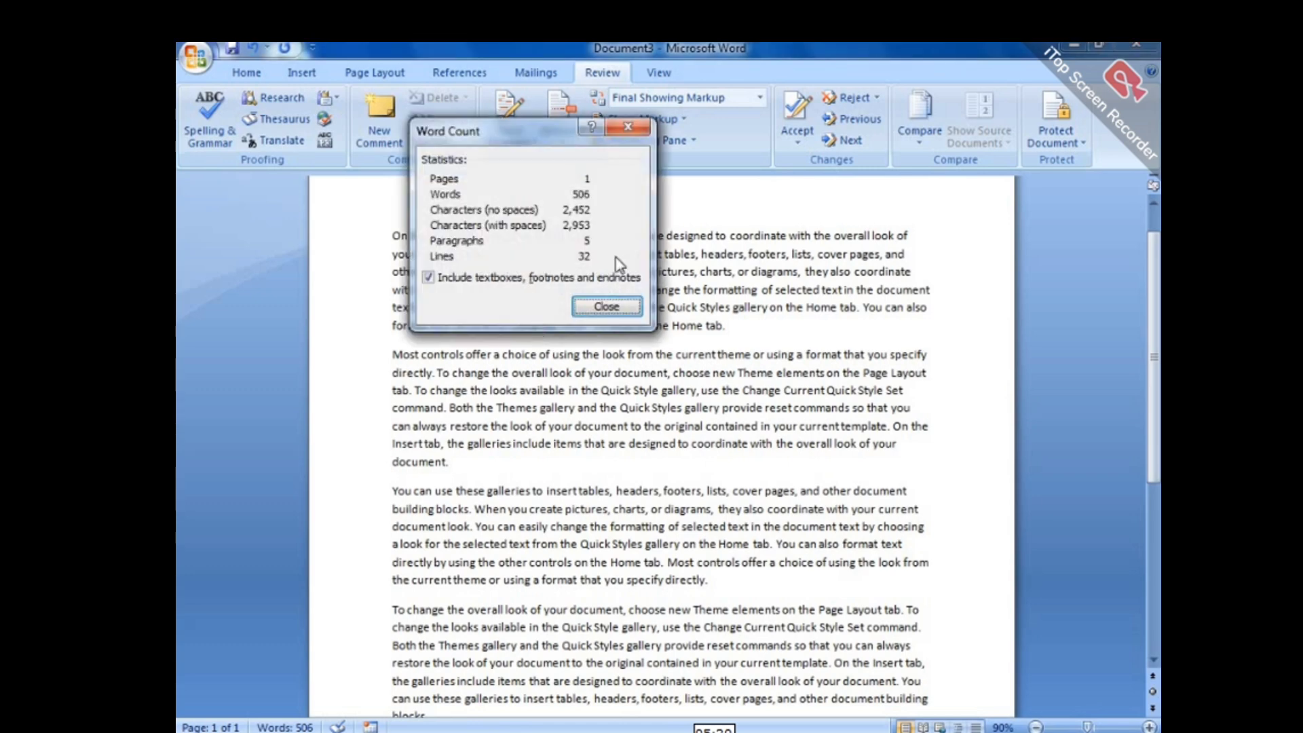
left_click(626, 133)
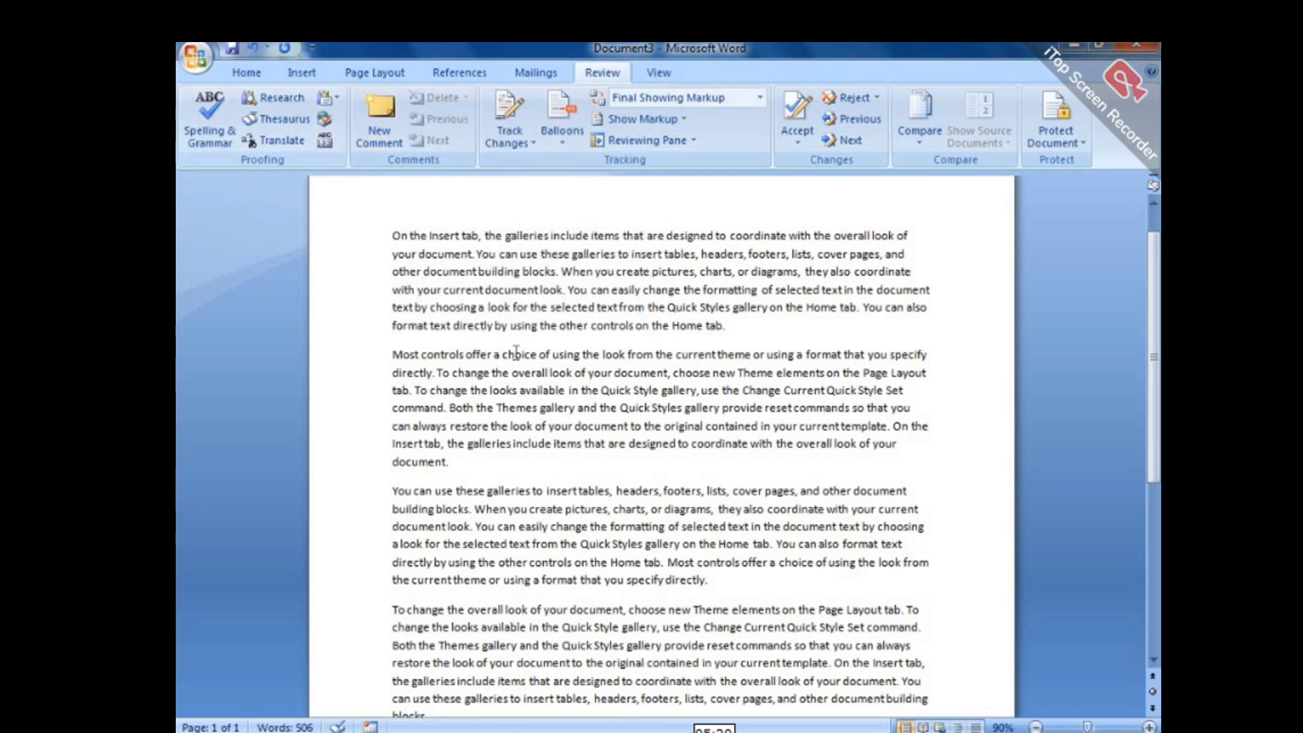
key("shift+F7")
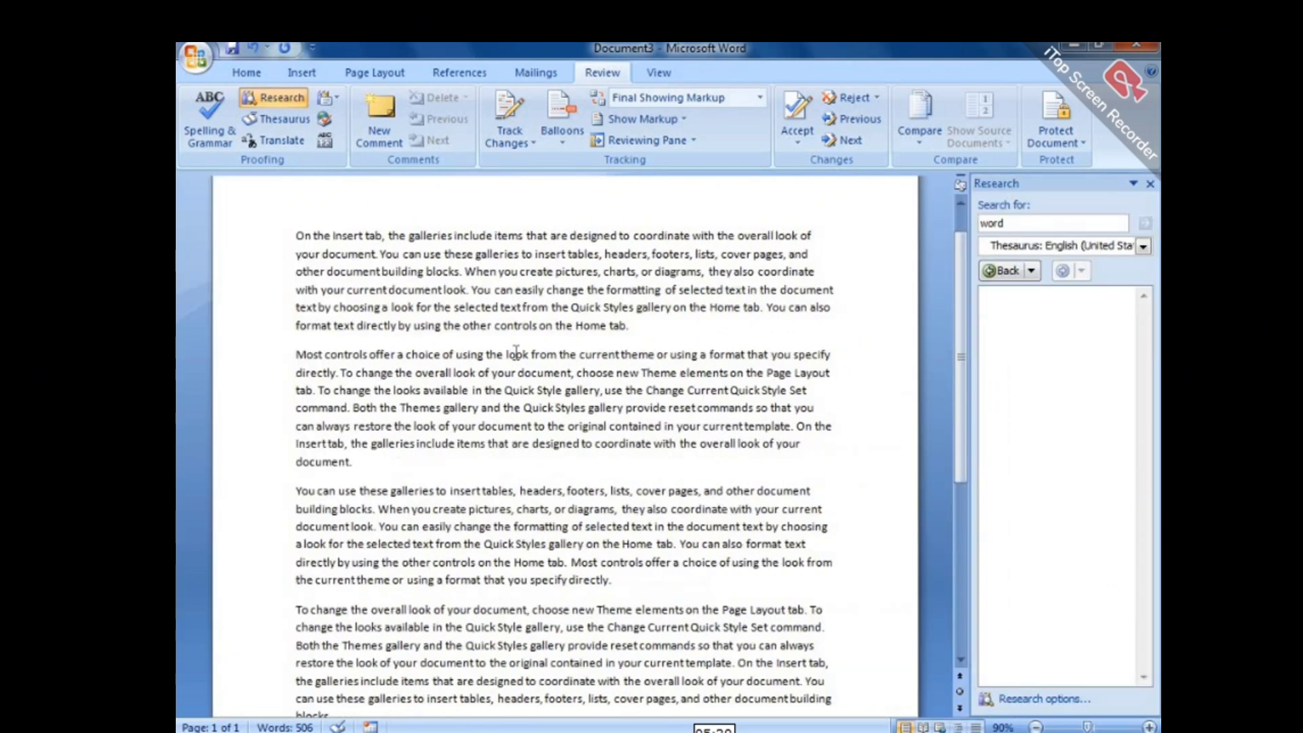
left_click(1151, 184)
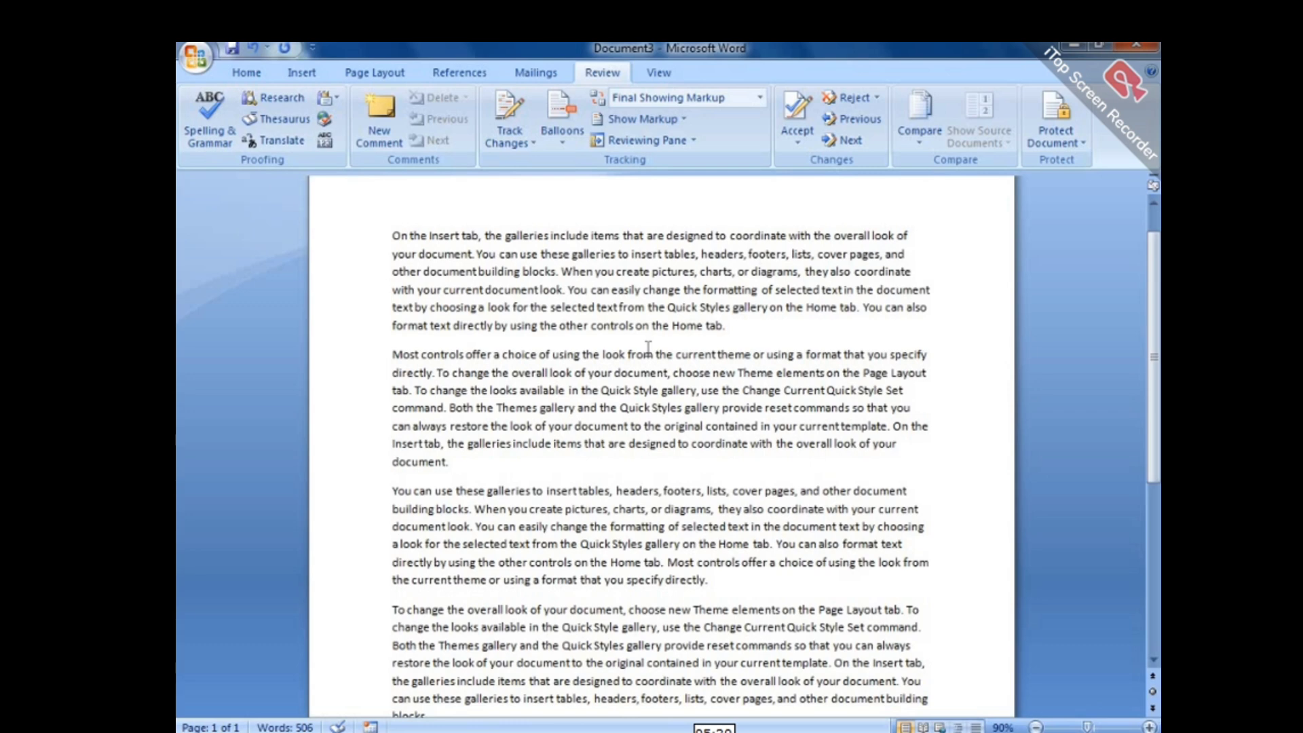
scroll(1128, 283, "up", 1)
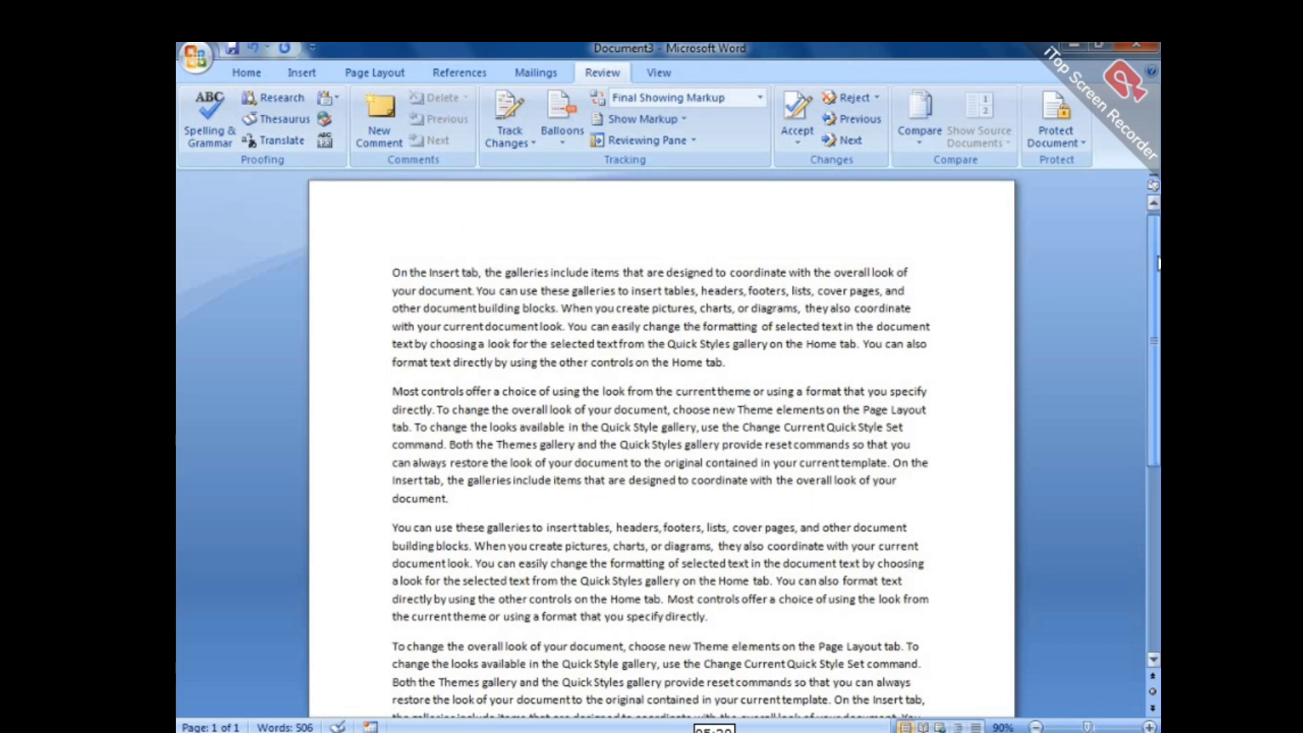
Apply Bold, Underline, red font colour, 12 pt and AvantGarde Bk BT to the opening paragraph.
left_click_drag(392, 283, 730, 368)
left_click(247, 72)
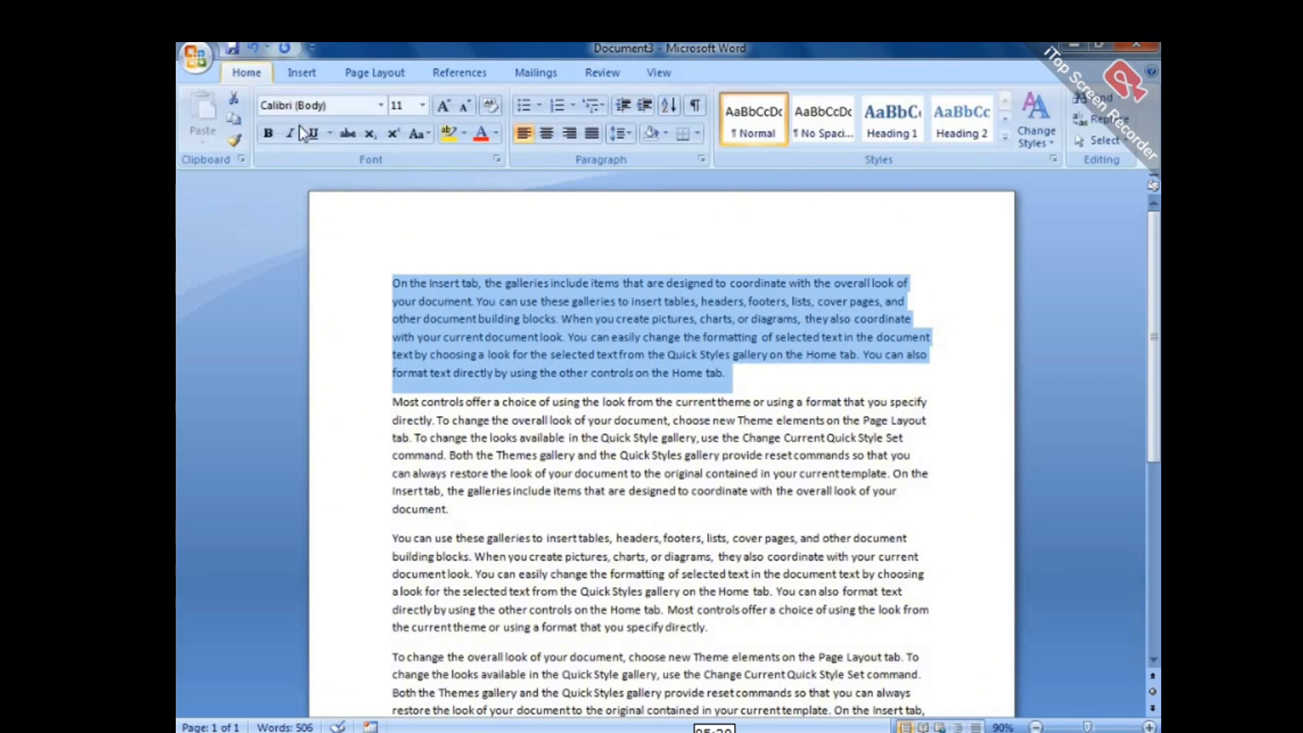
left_click(269, 134)
left_click(315, 134)
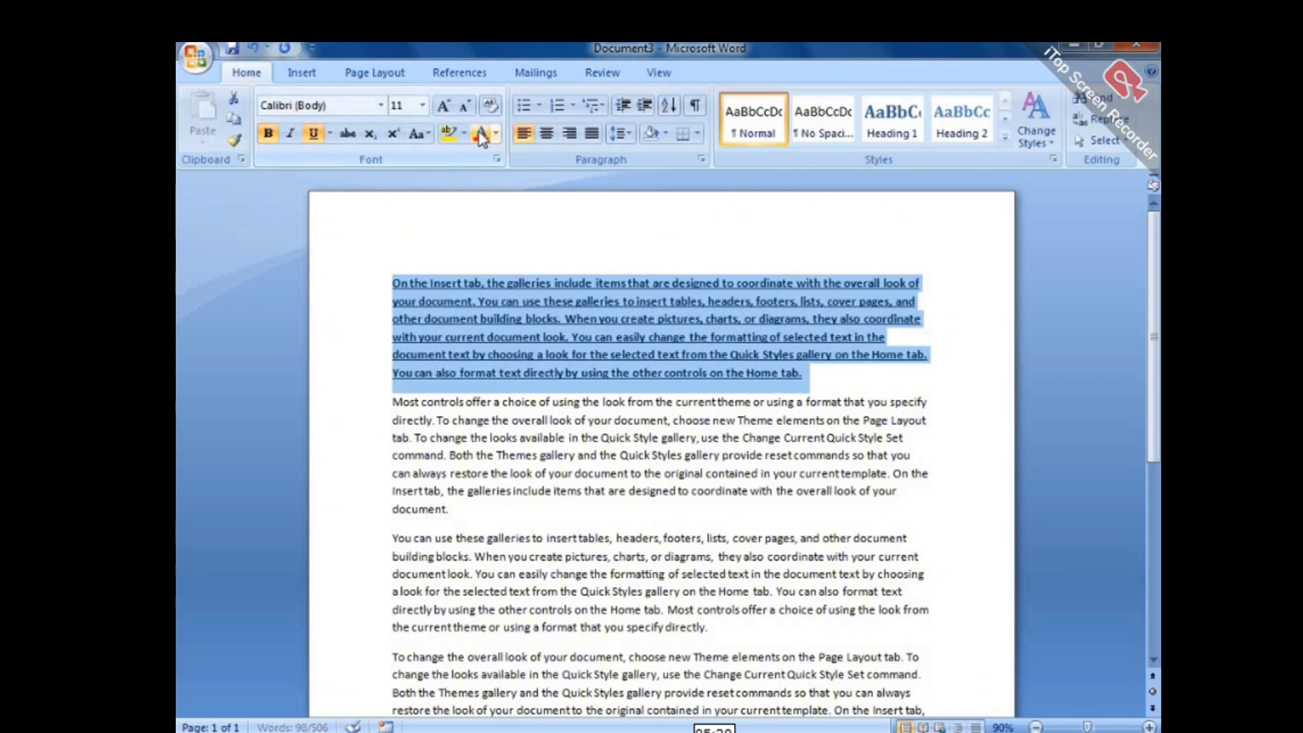
left_click(480, 133)
left_click(423, 106)
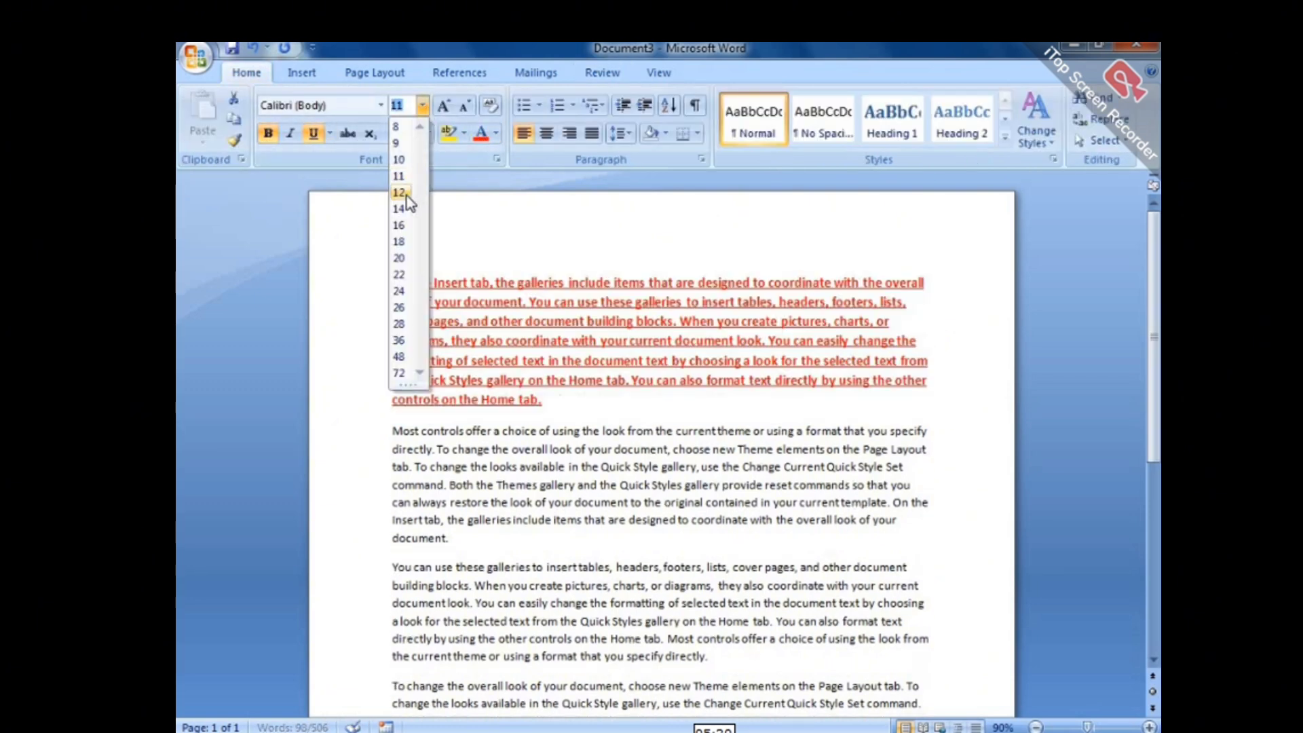
left_click(405, 195)
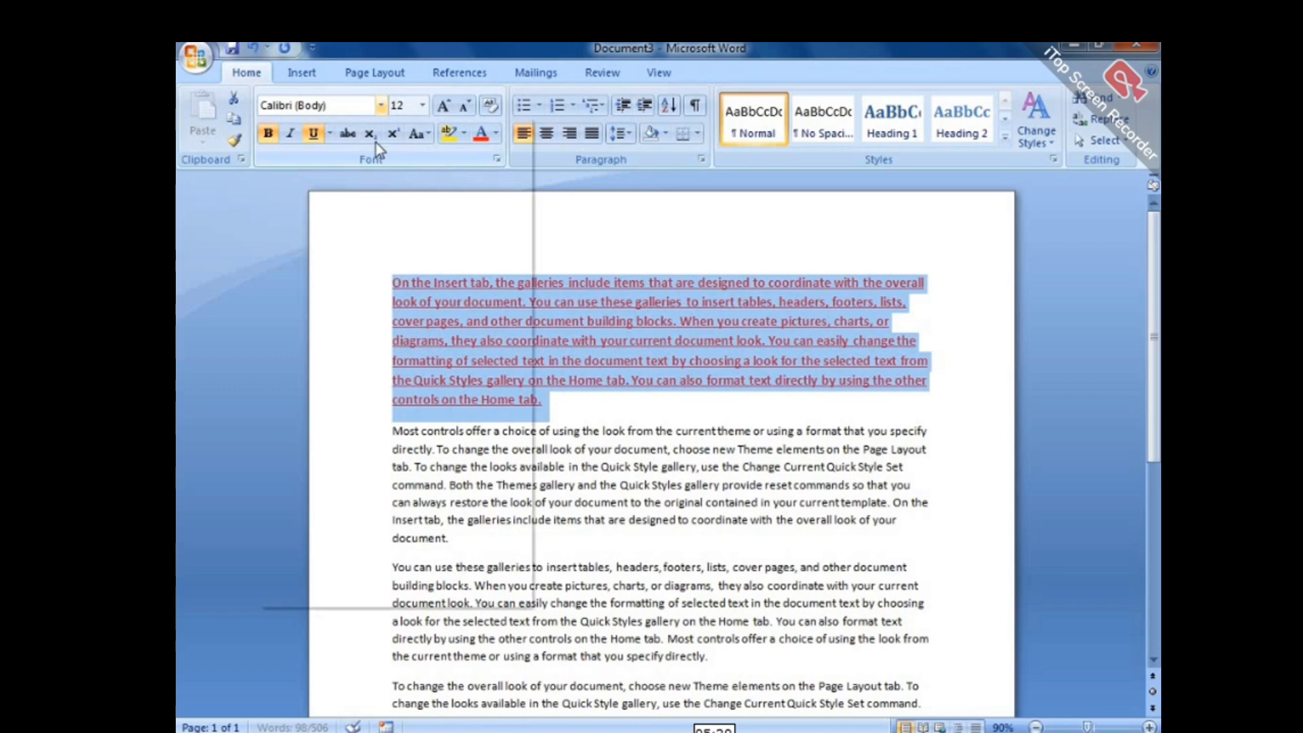
left_click(382, 106)
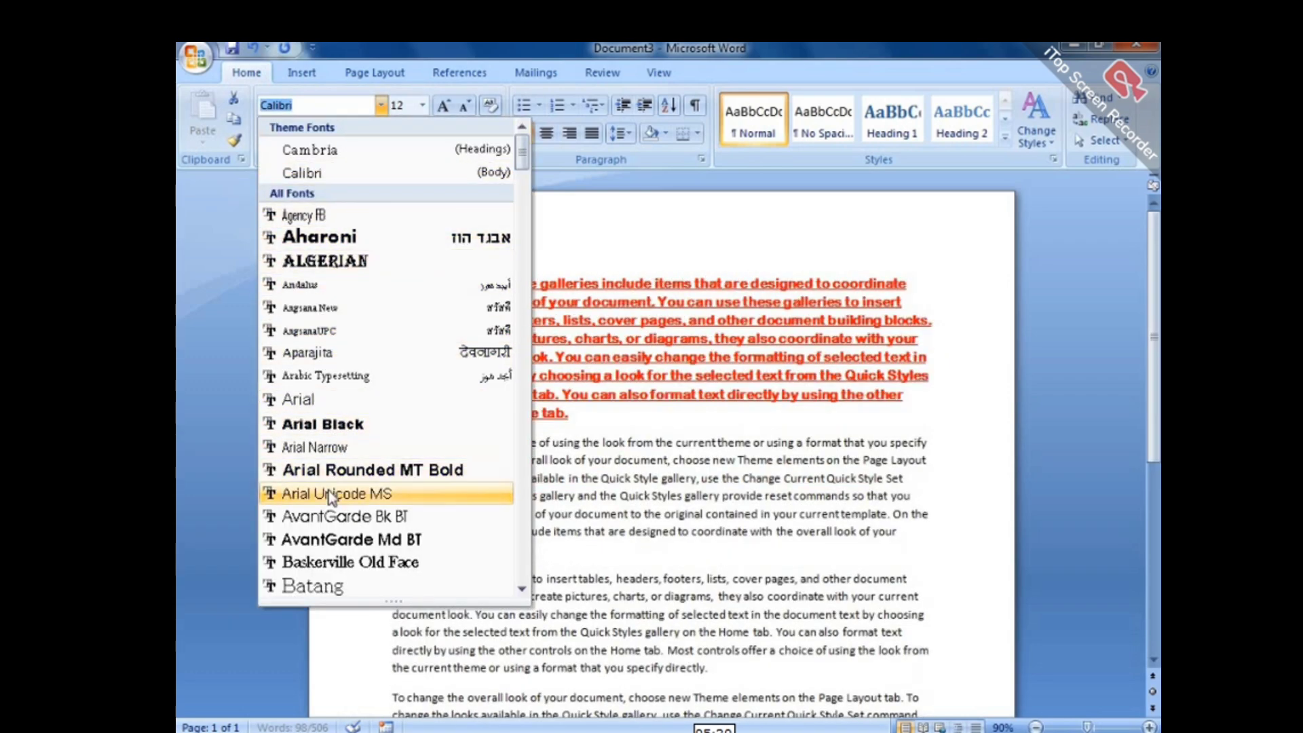
left_click(329, 518)
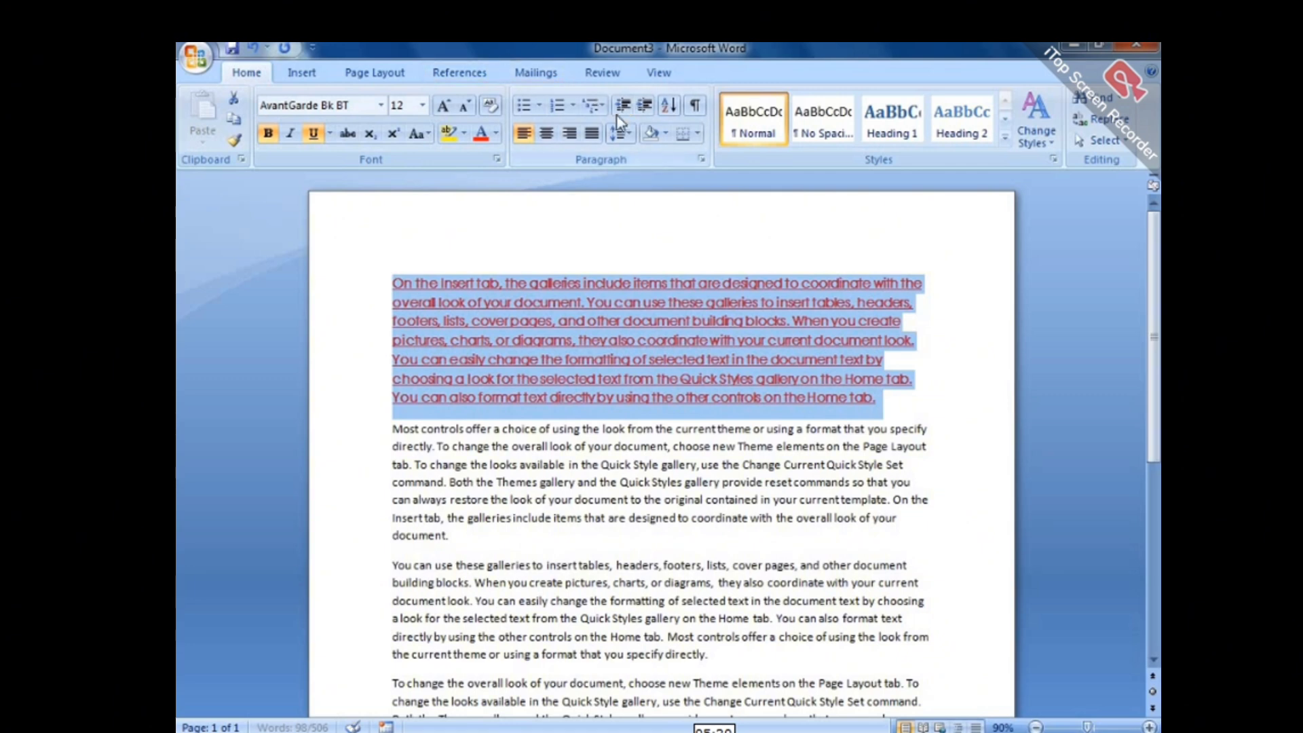
left_click(916, 422)
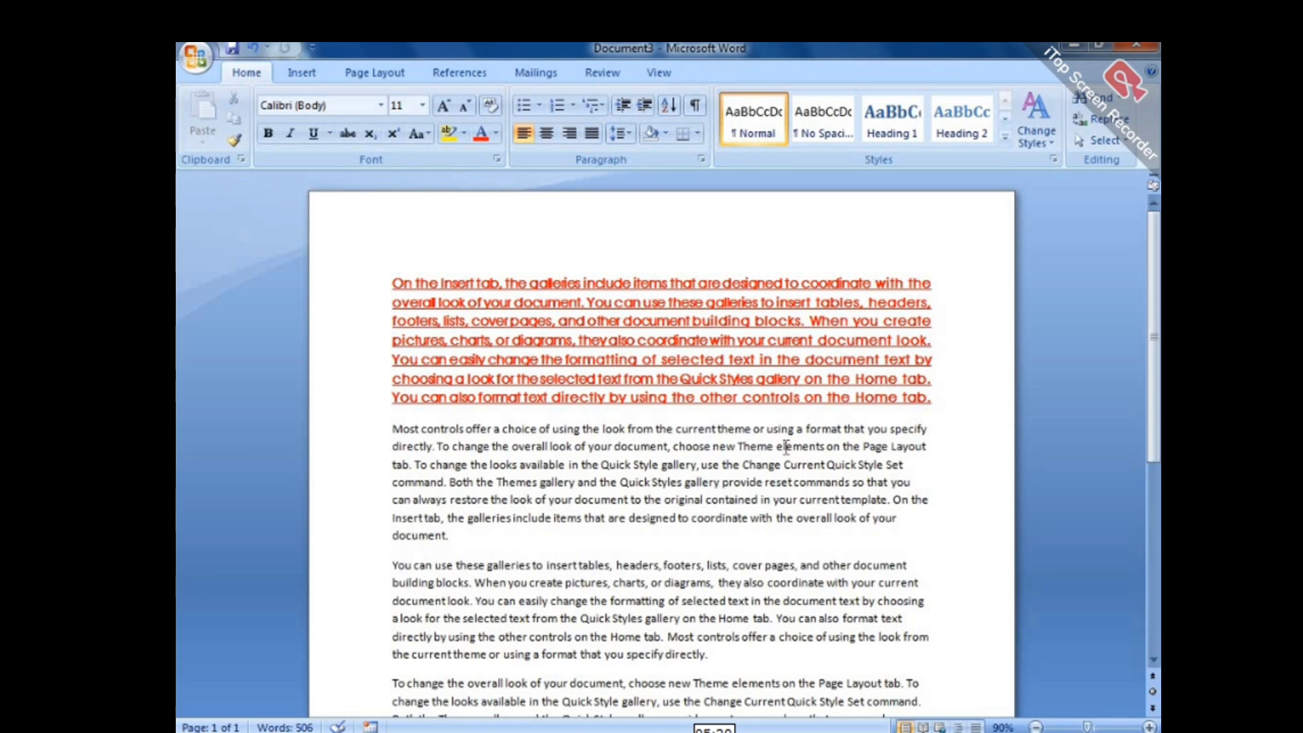
Insert four new comments on the word 'directly'.
left_click(602, 72)
left_click(381, 126)
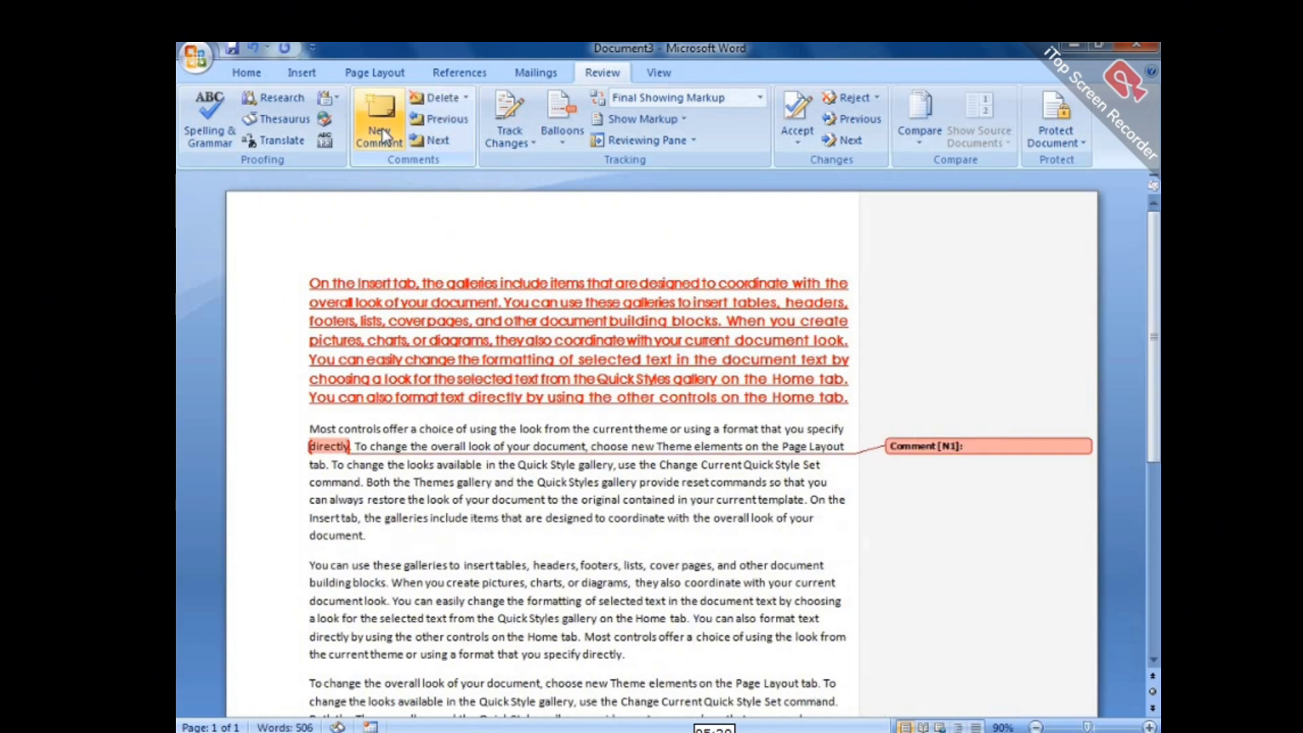
left_click(381, 143)
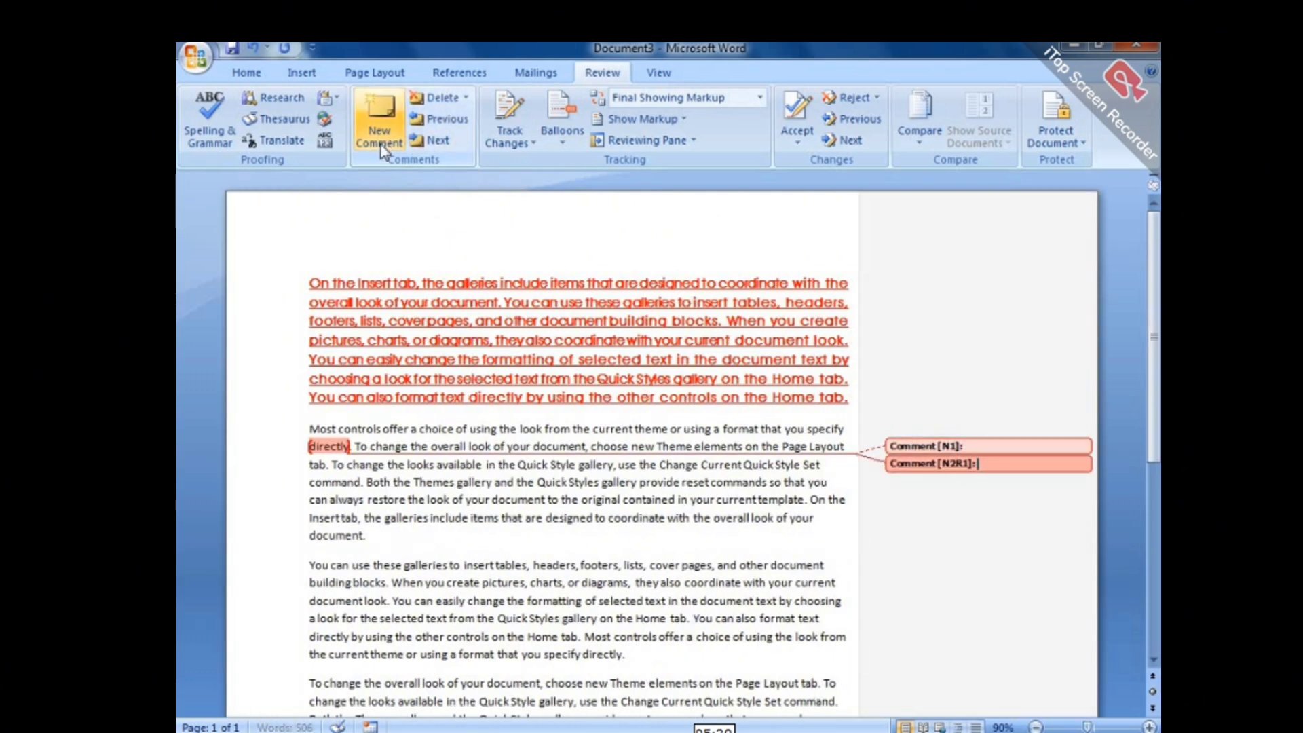
left_click(381, 146)
left_click(382, 143)
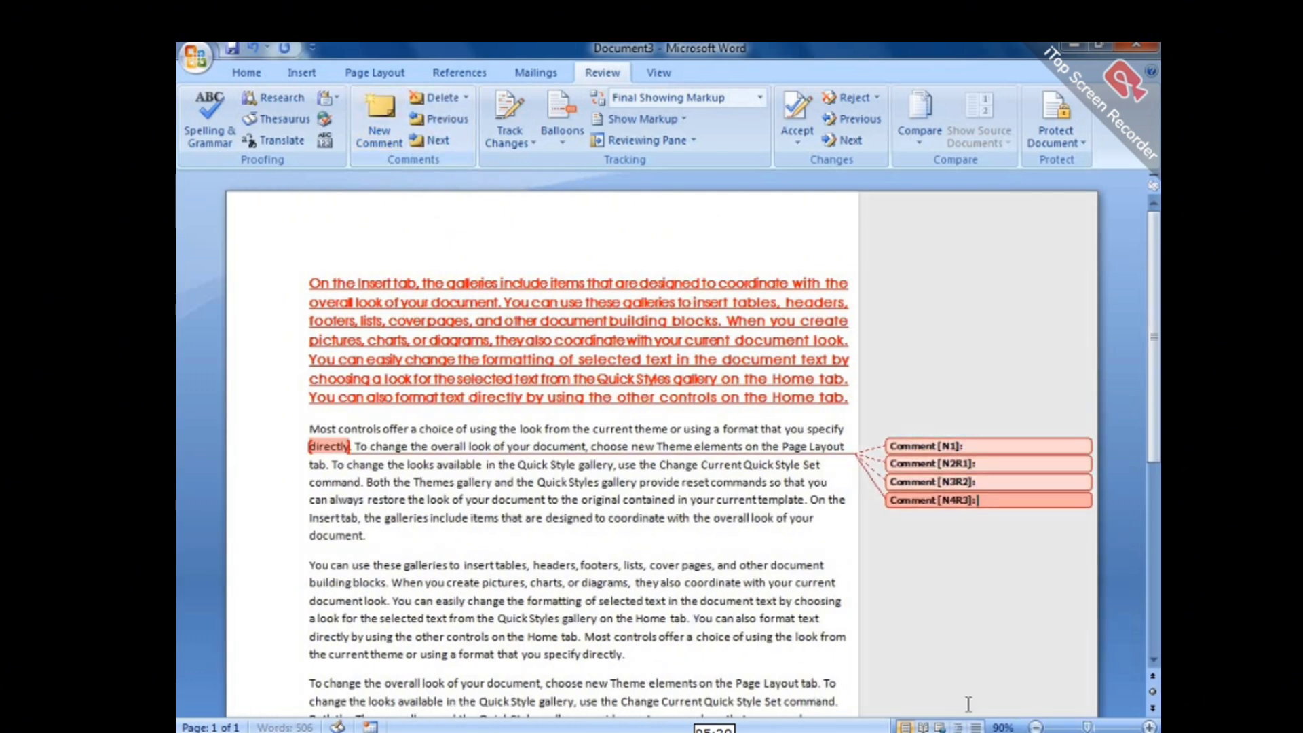
scroll(1057, 616, "up", 2)
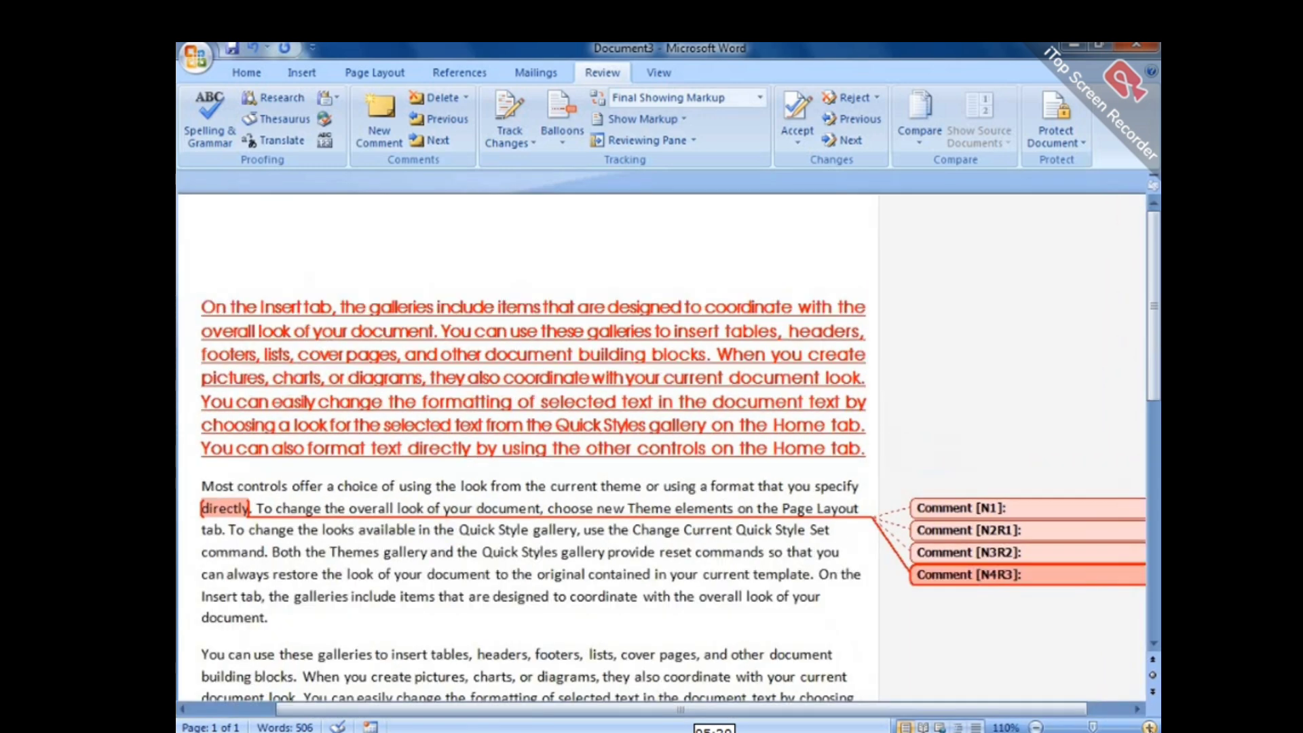
left_click_drag(949, 709, 988, 710)
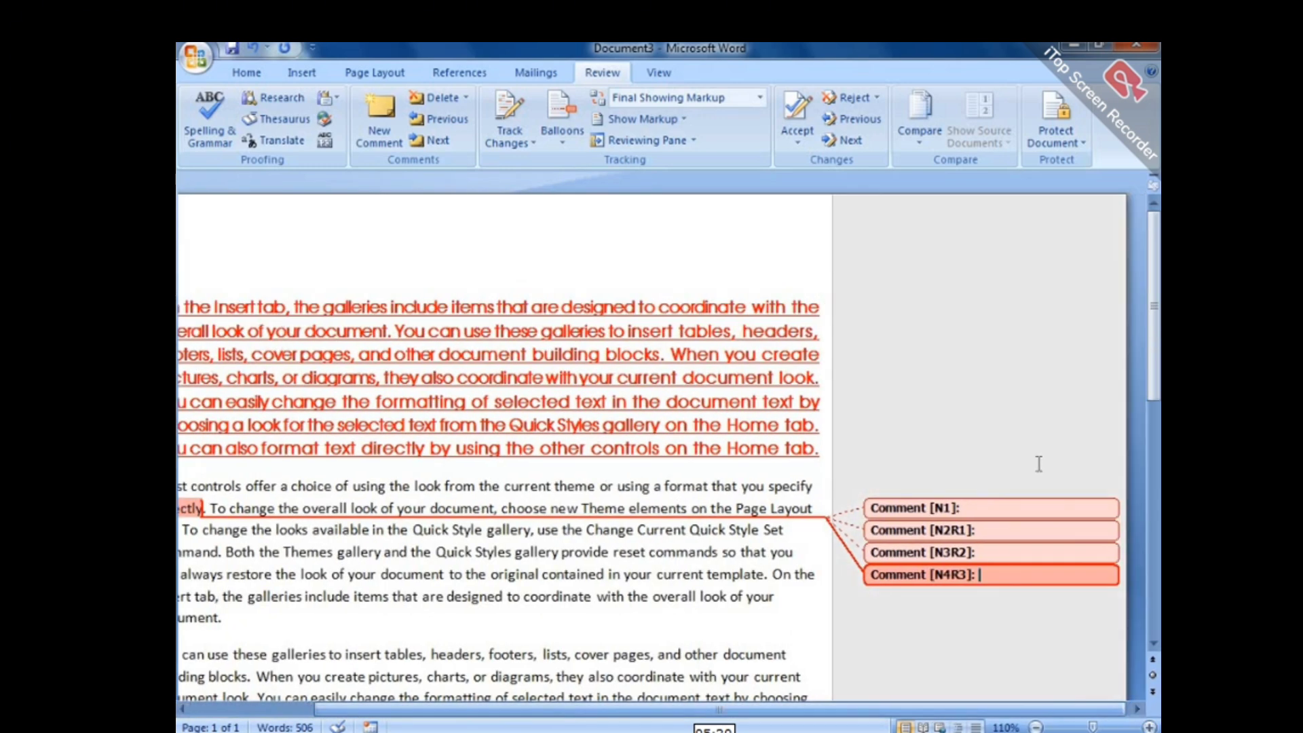
Write 'Bad color no red' in the first comment and 'But font style best' in the second.
left_click(1008, 510)
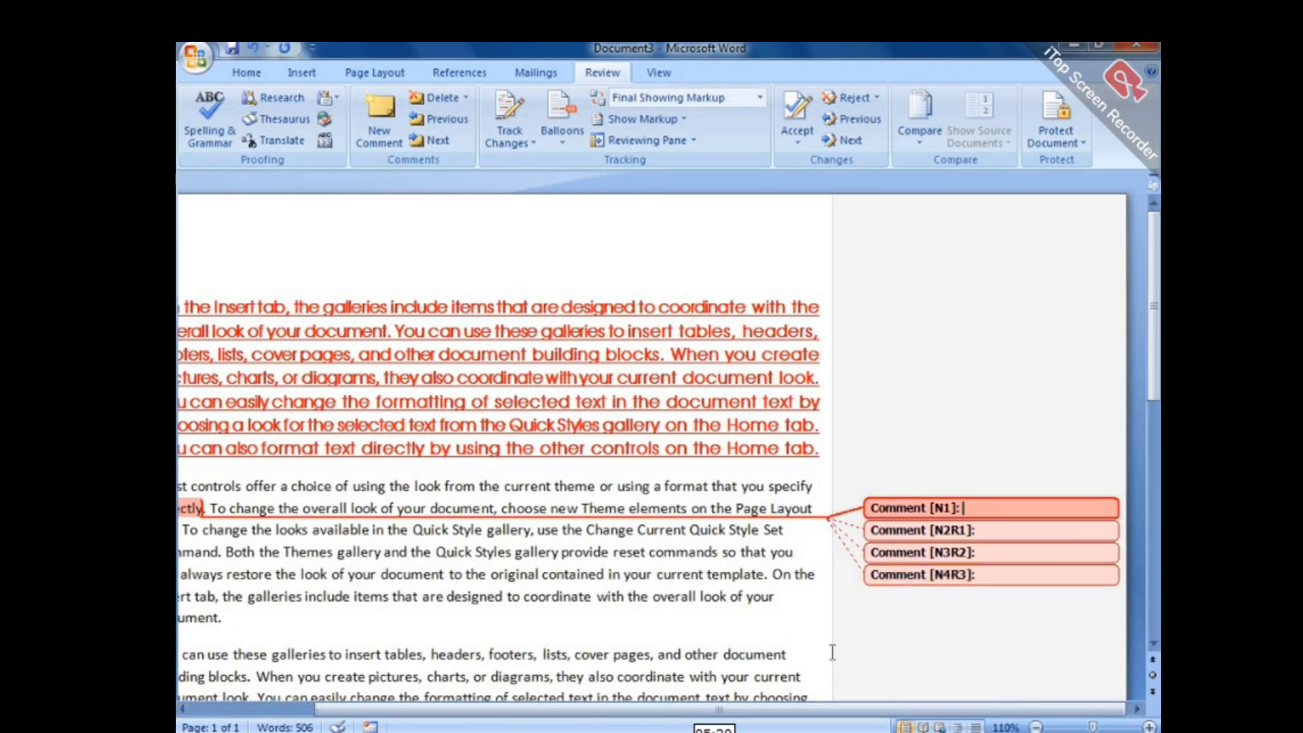
type("bad")
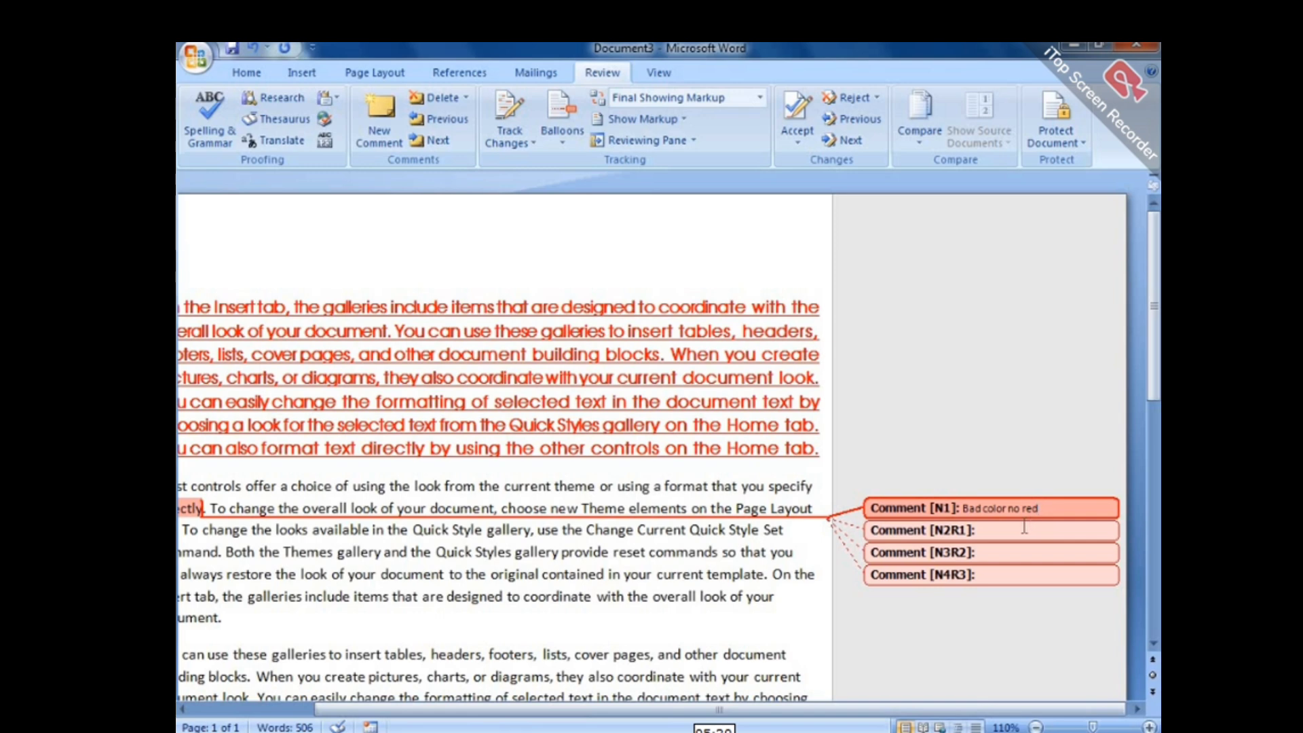
left_click(1024, 528)
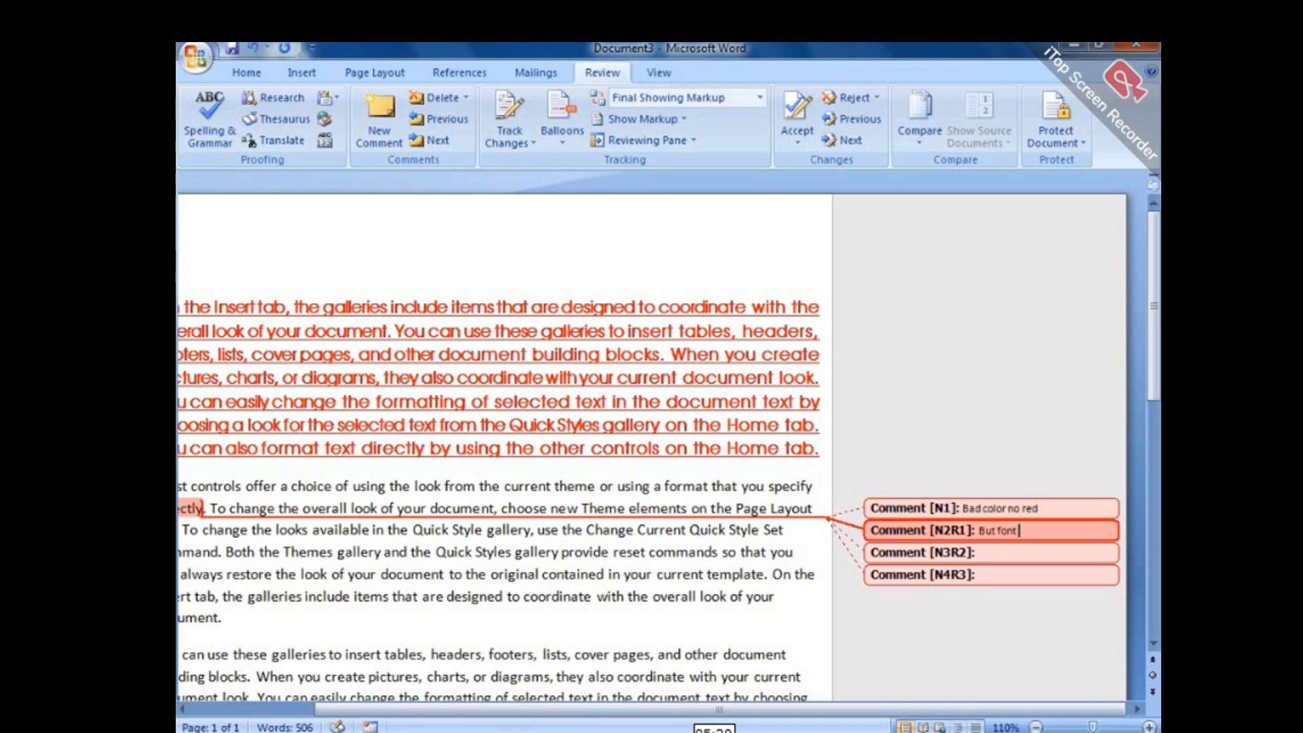
type("But font style best")
left_click(1025, 552)
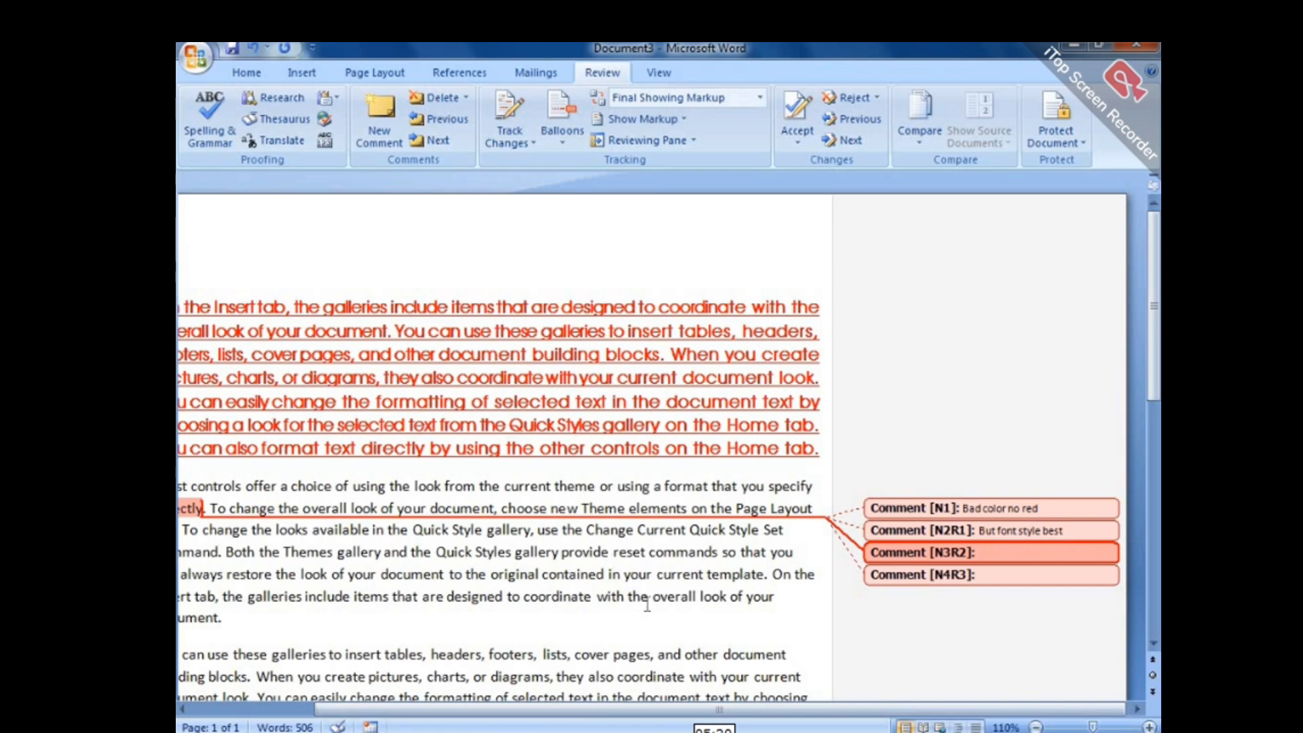
left_click_drag(760, 711, 637, 711)
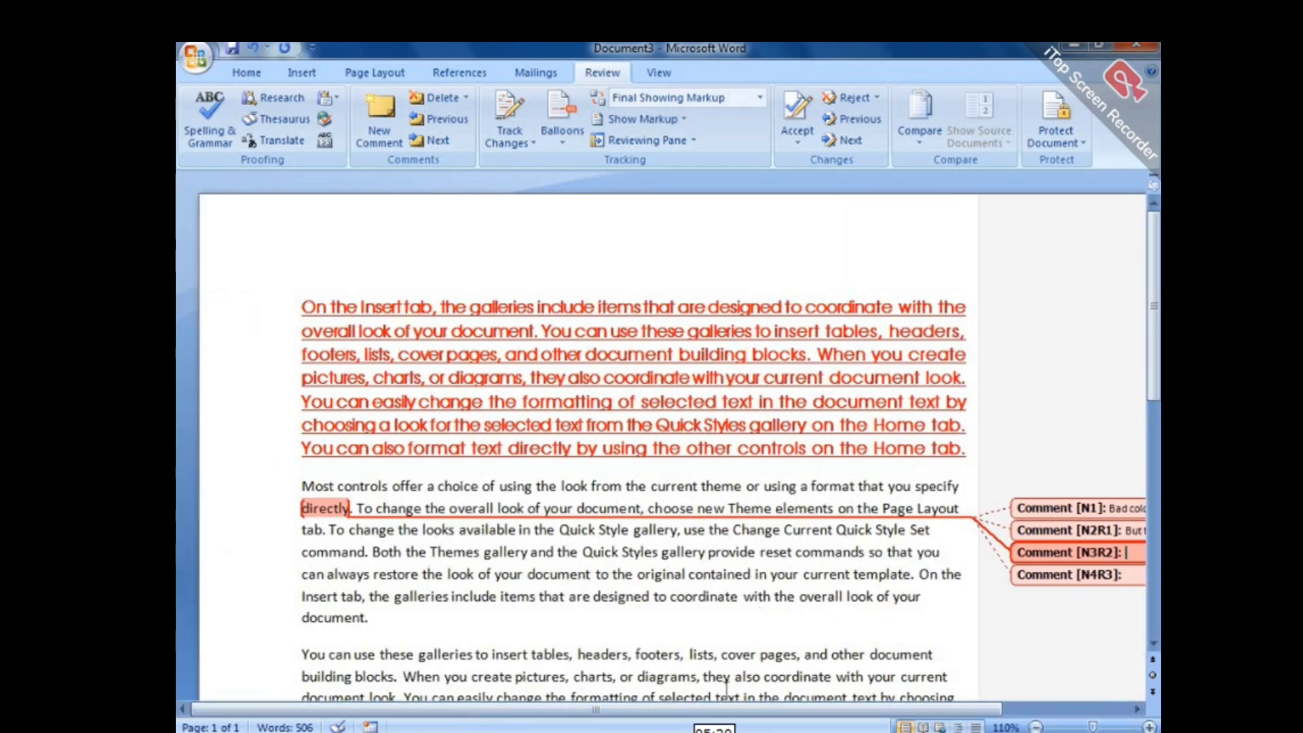
left_click_drag(721, 710, 844, 710)
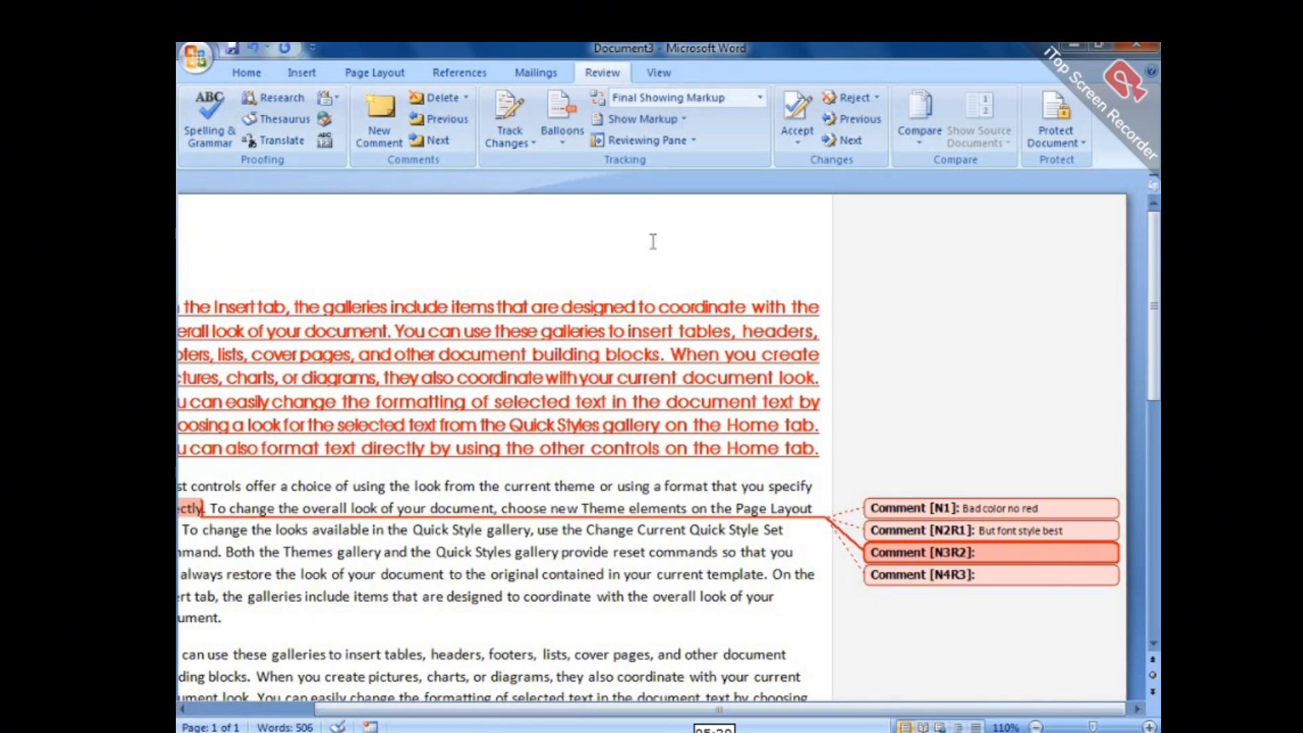
Step through the comments with Next and Previous.
left_click(1063, 513)
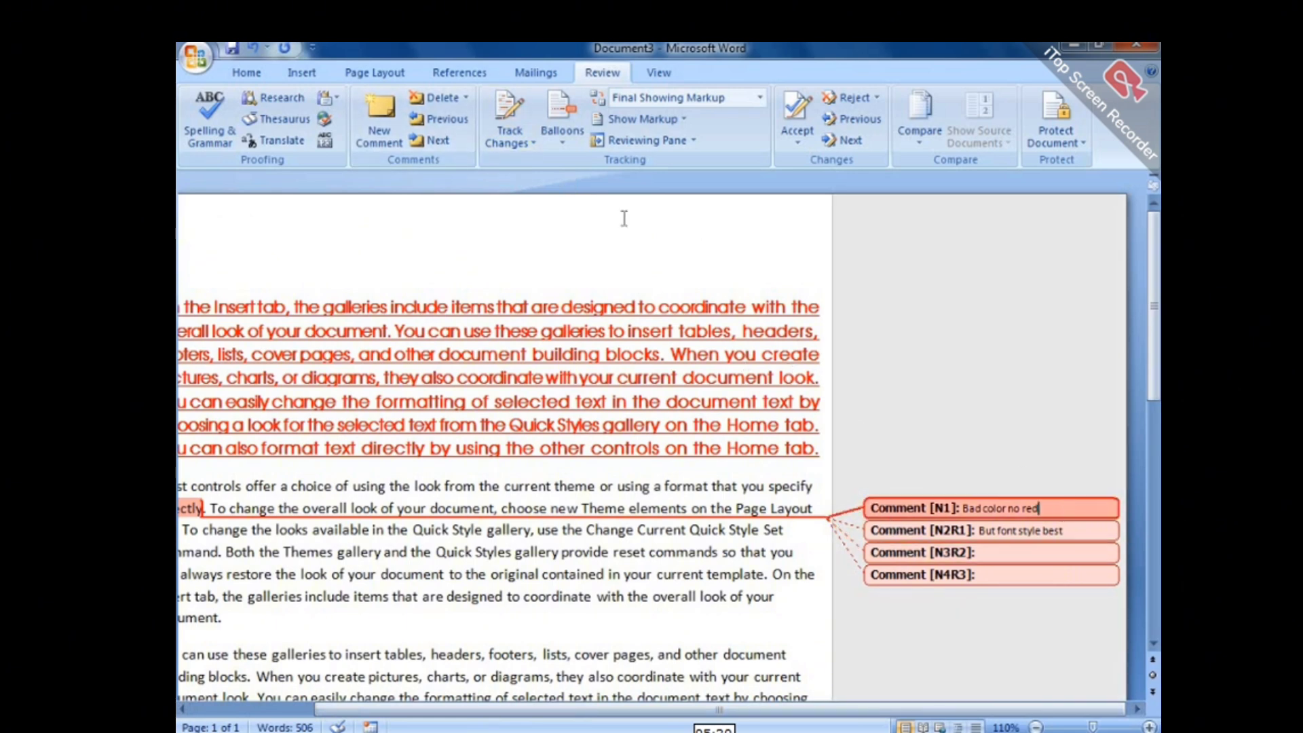
left_click(440, 138)
left_click(440, 138)
left_click(440, 139)
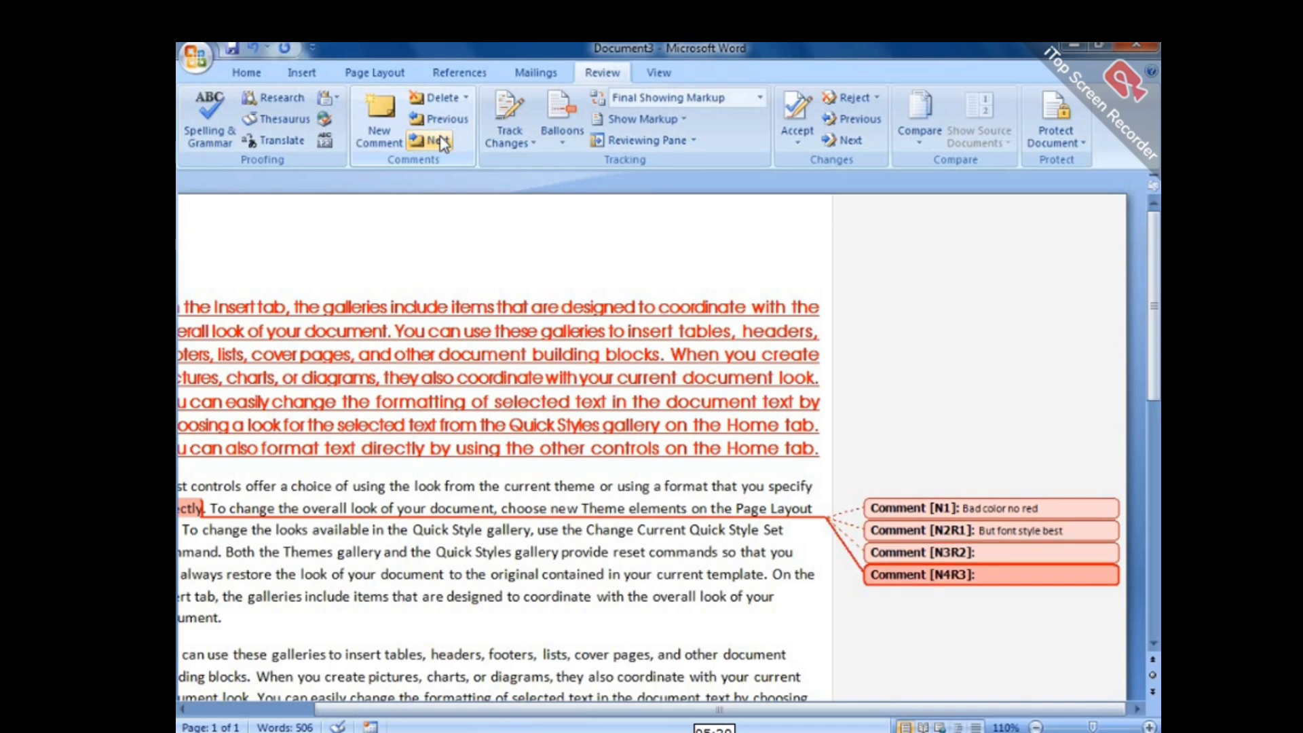
left_click(437, 126)
left_click(437, 126)
left_click(437, 126)
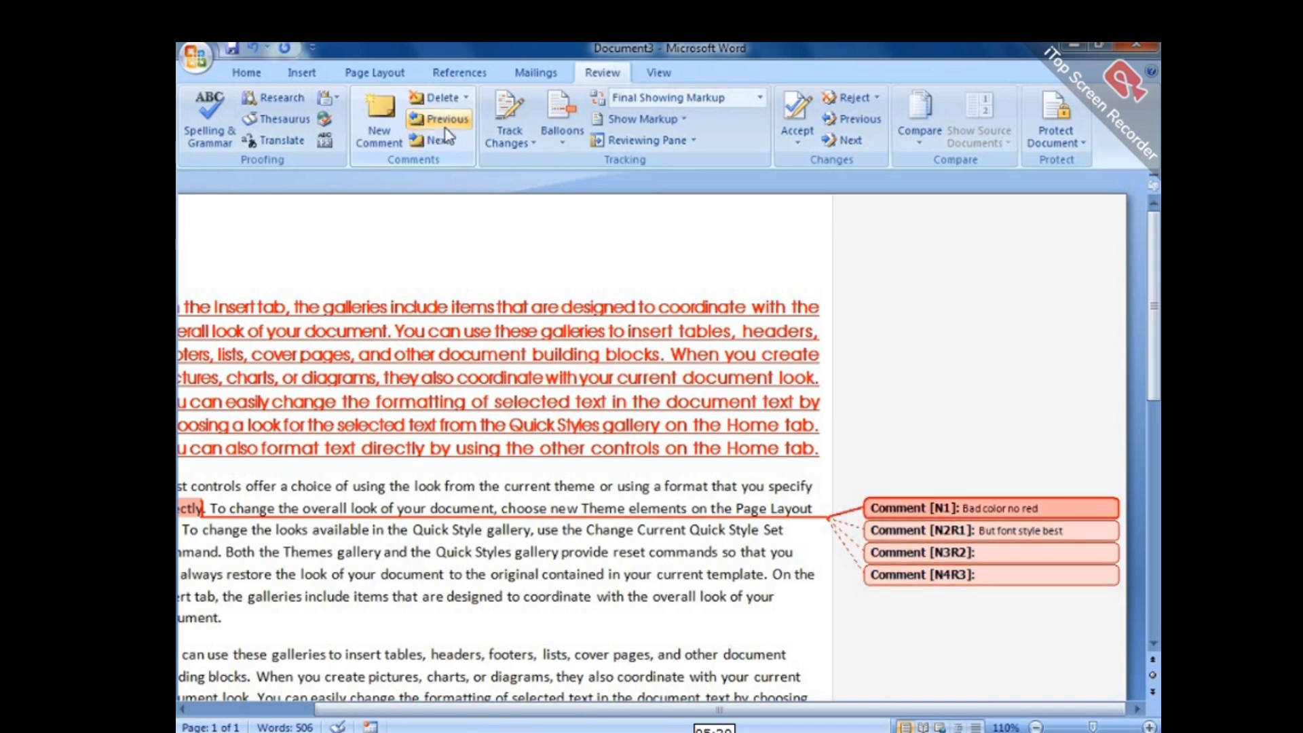
Set the comments colour to Blue in Change Tracking Options.
left_click(534, 143)
left_click(532, 183)
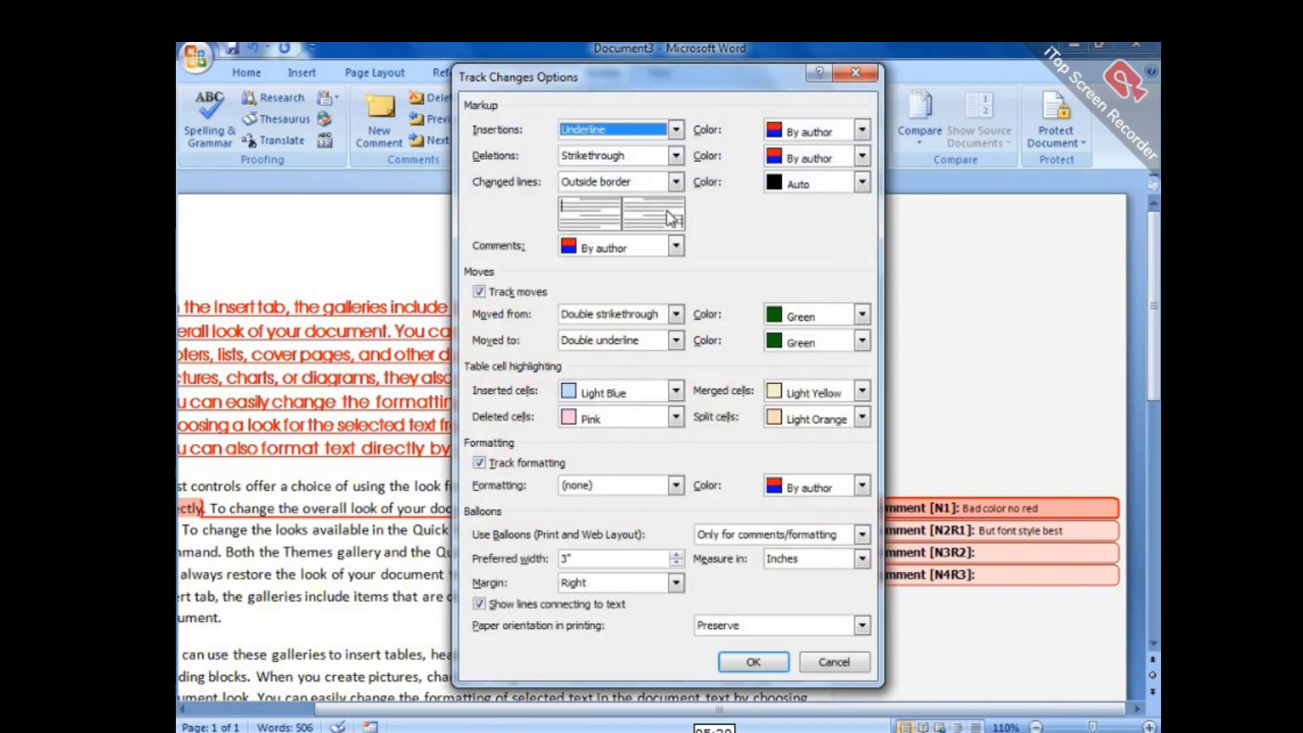
left_click(677, 246)
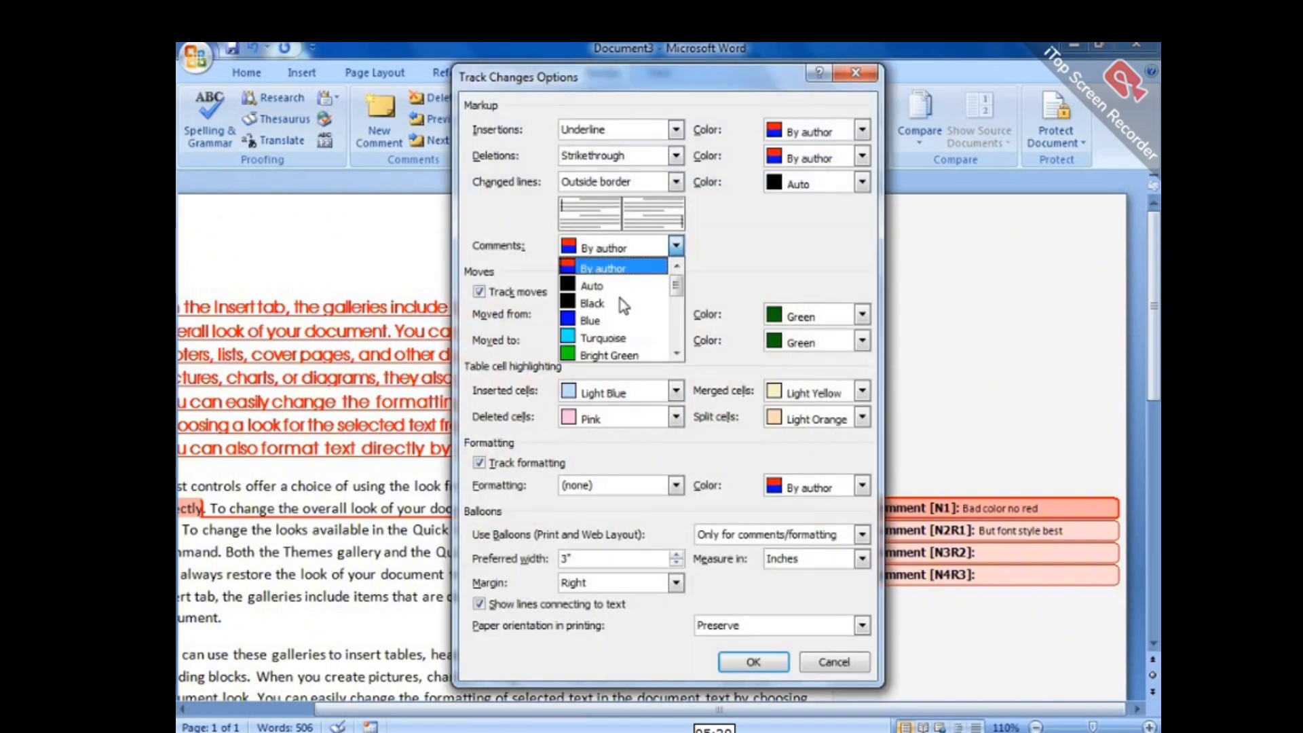
left_click(591, 321)
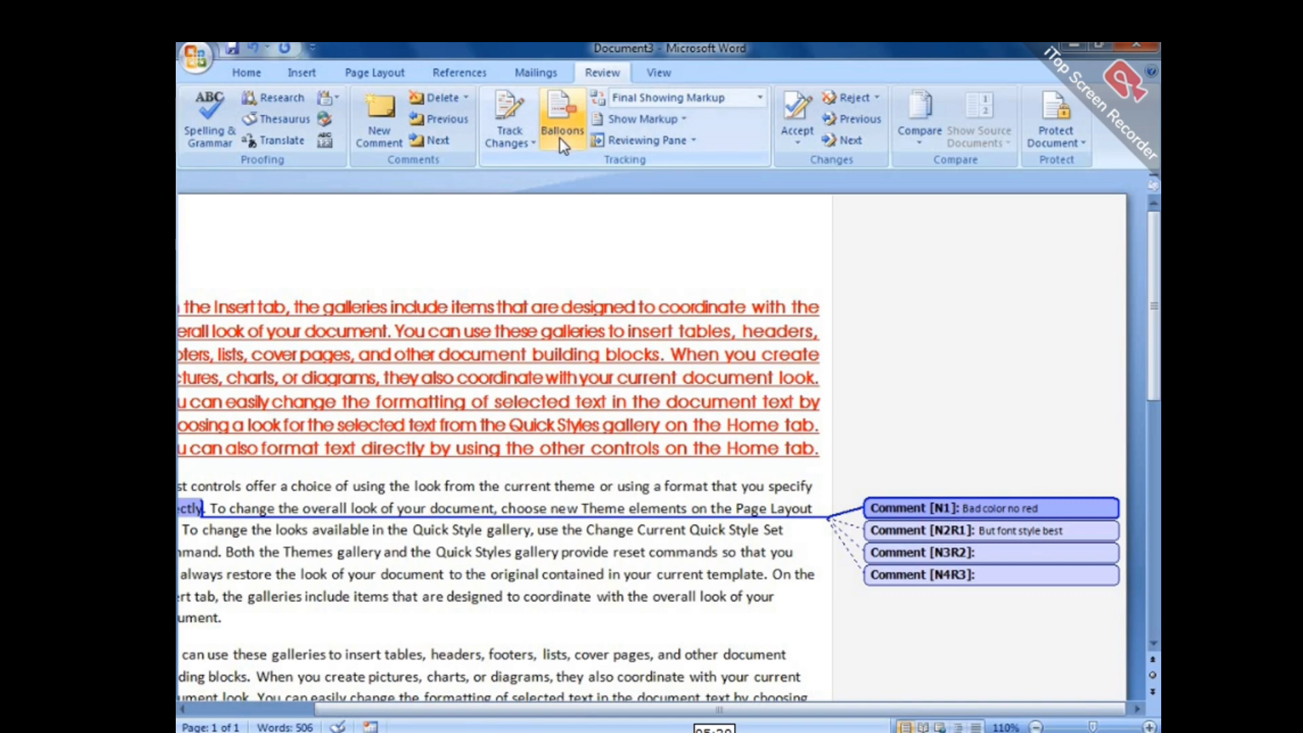
Switch comment balloons to inline display, then back to margin balloons.
left_click(563, 136)
left_click(598, 183)
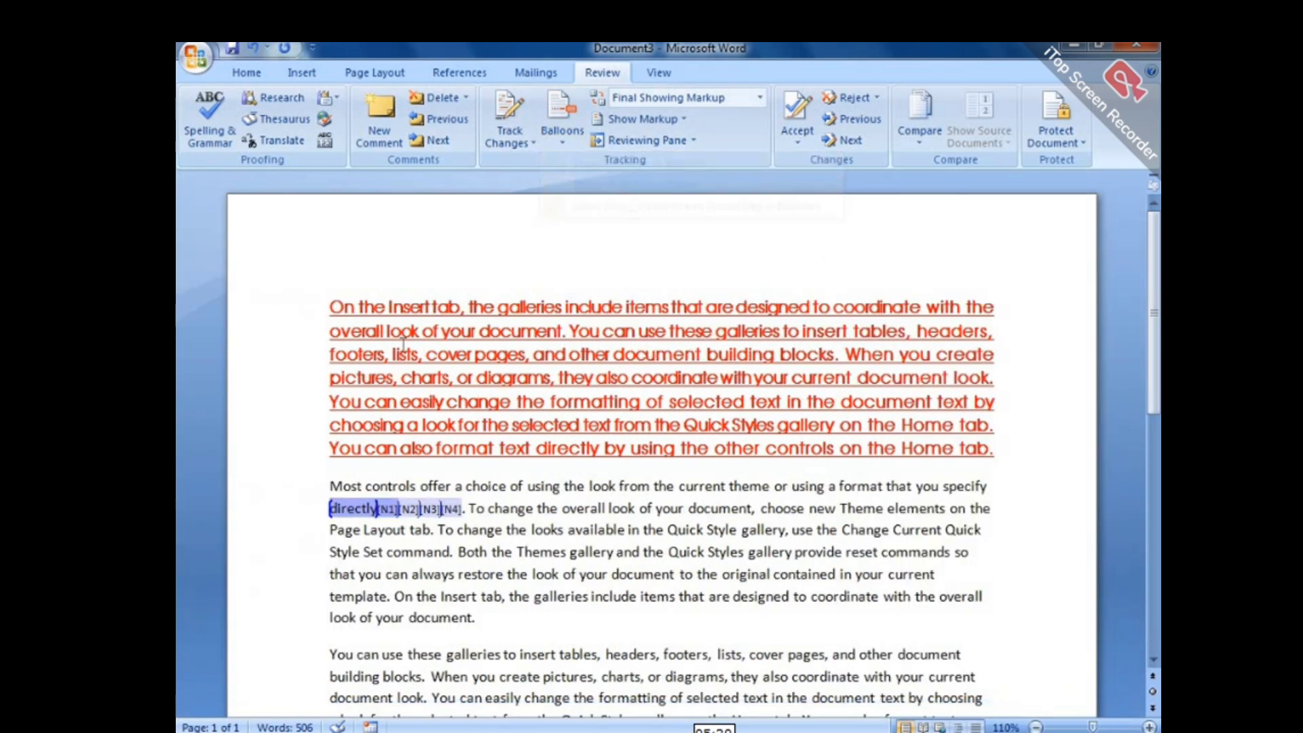
mouse_move(378, 509)
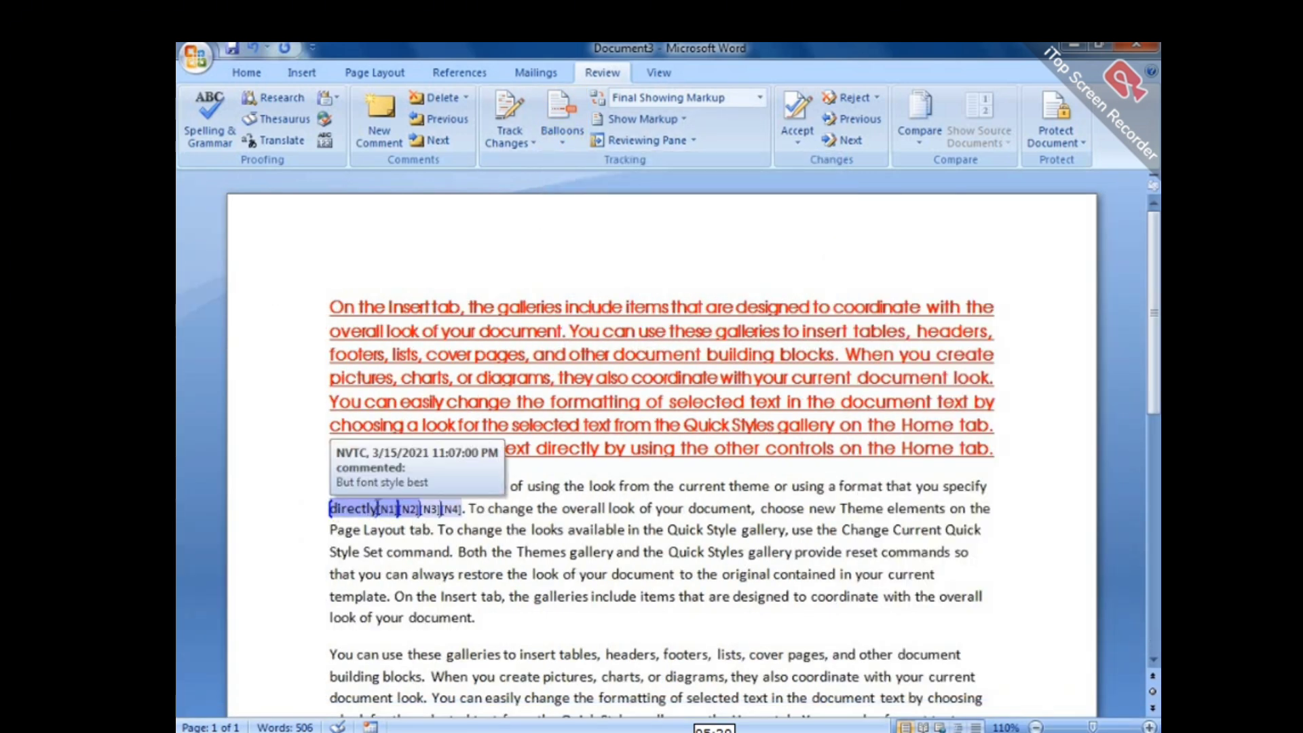
left_click(568, 143)
left_click(598, 164)
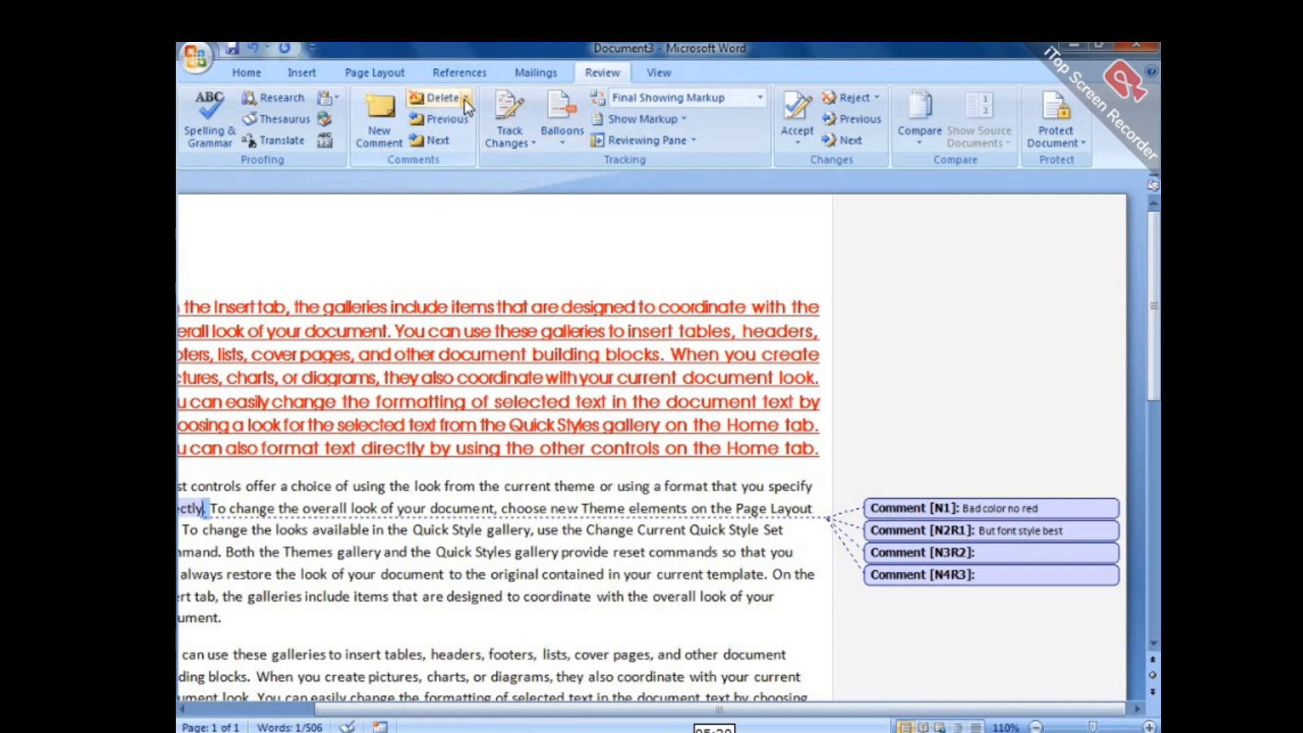
left_click(466, 98)
left_click(489, 164)
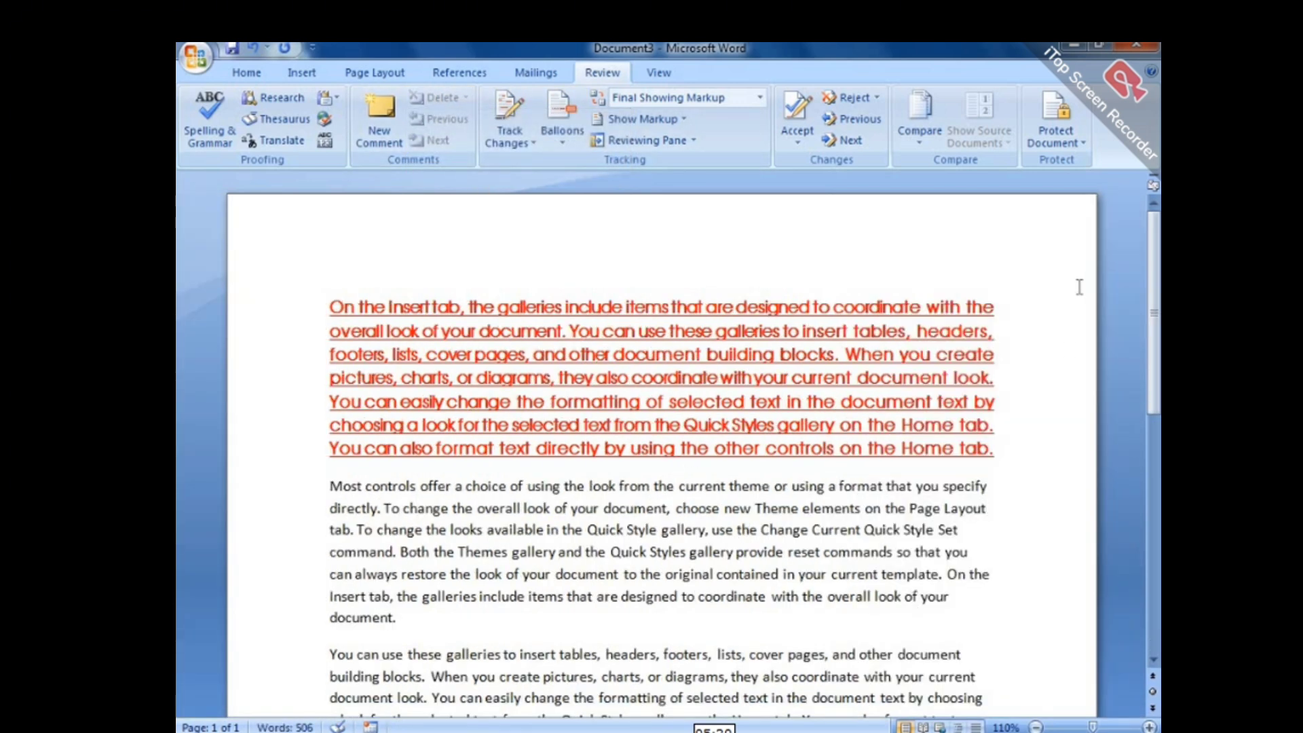
left_click(378, 509)
Choose 'cetificate method docuemnt' from E:\Office documents as the original comparison document.
left_click(922, 142)
left_click(958, 173)
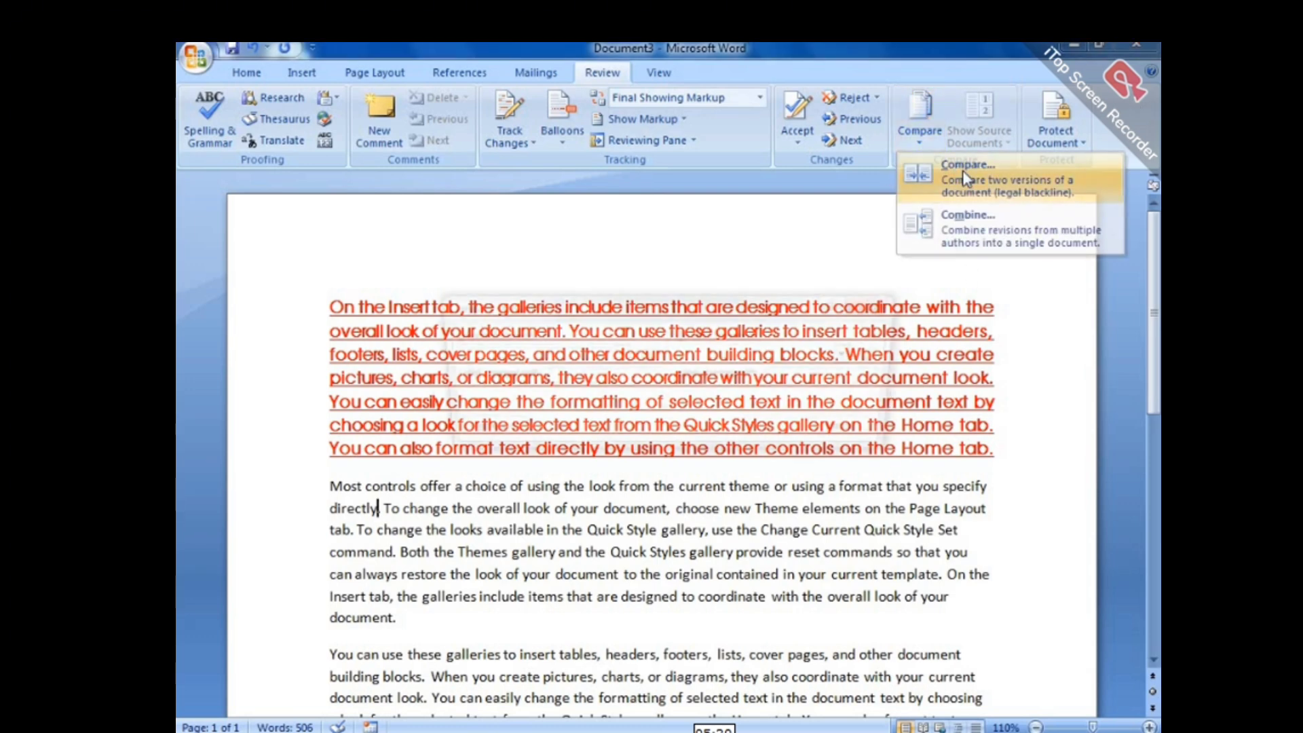
left_click(541, 249)
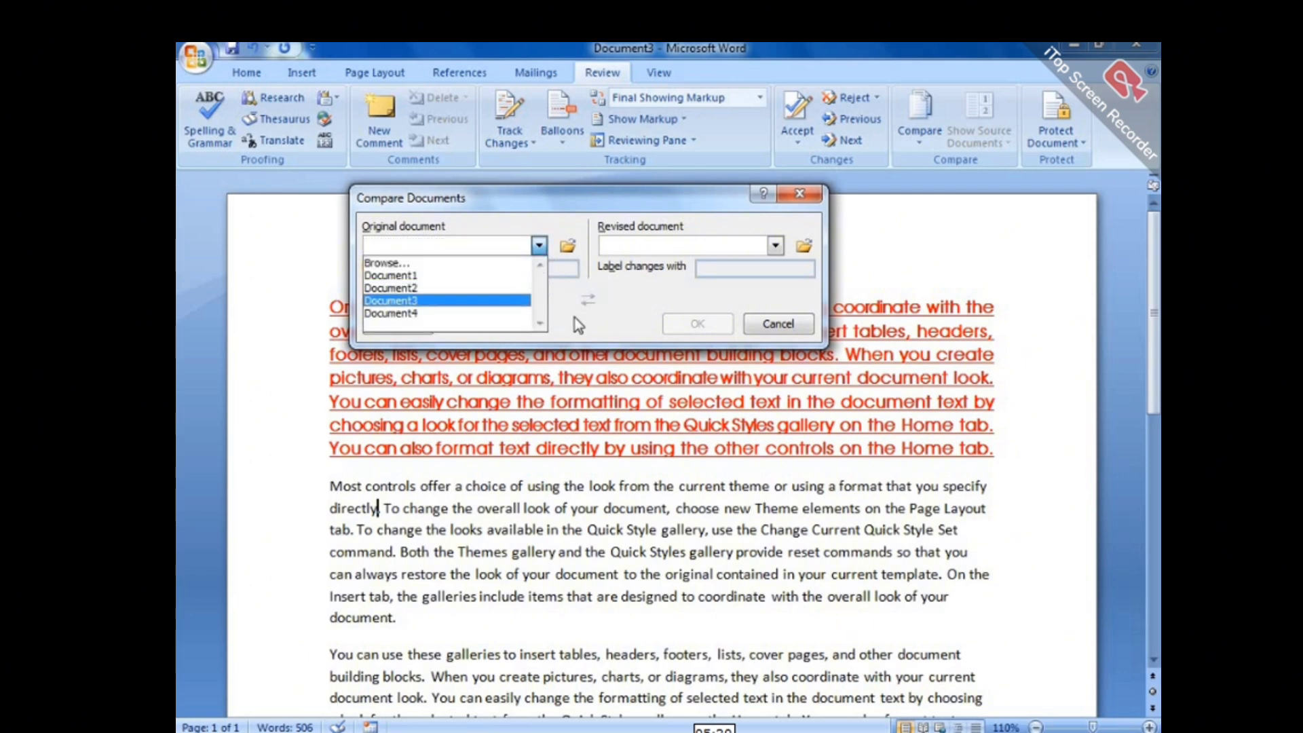
left_click(556, 276)
left_click(568, 247)
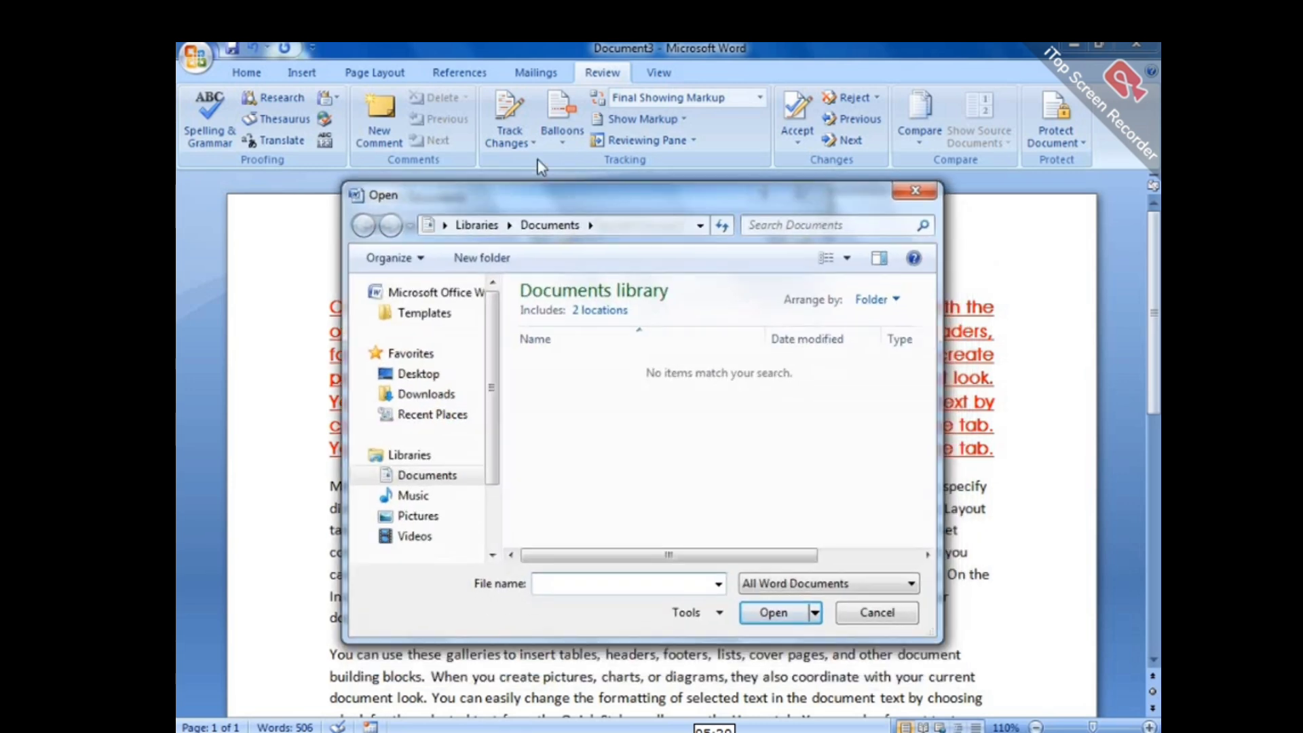
left_click_drag(470, 361, 468, 429)
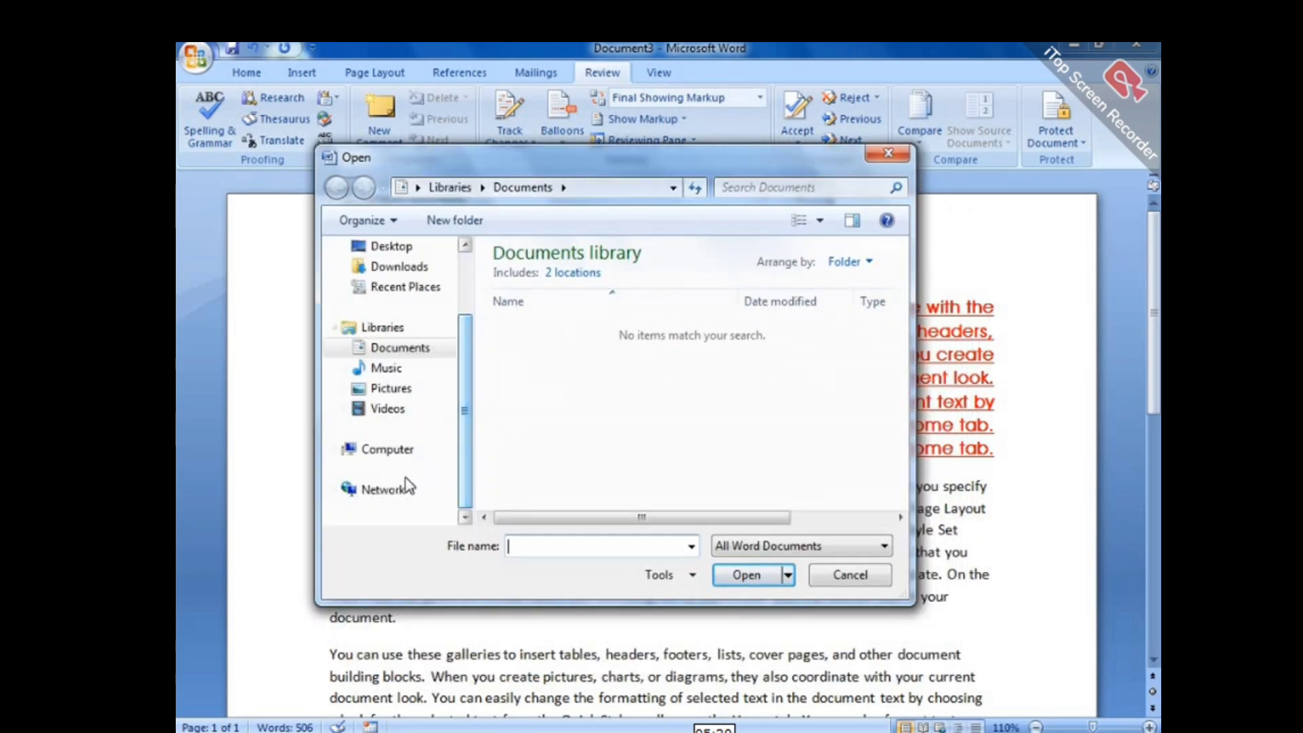
left_click(387, 449)
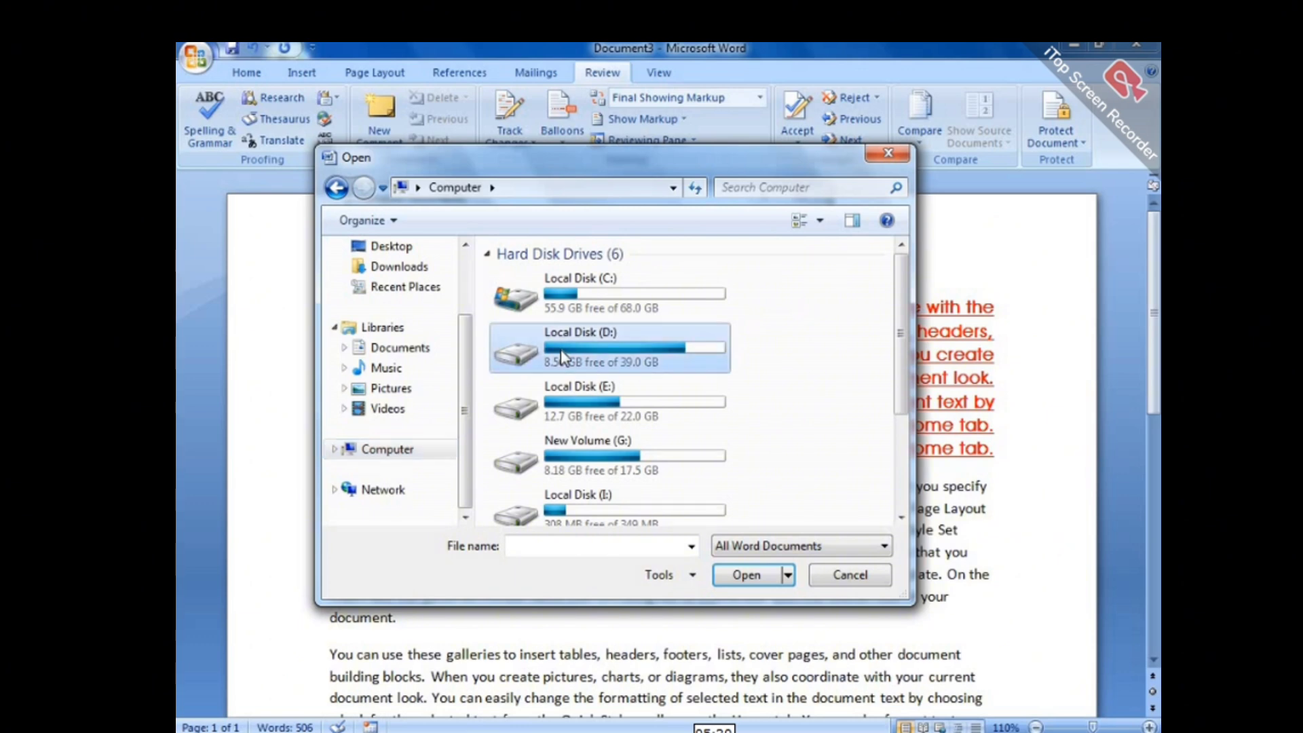
double_click(677, 347)
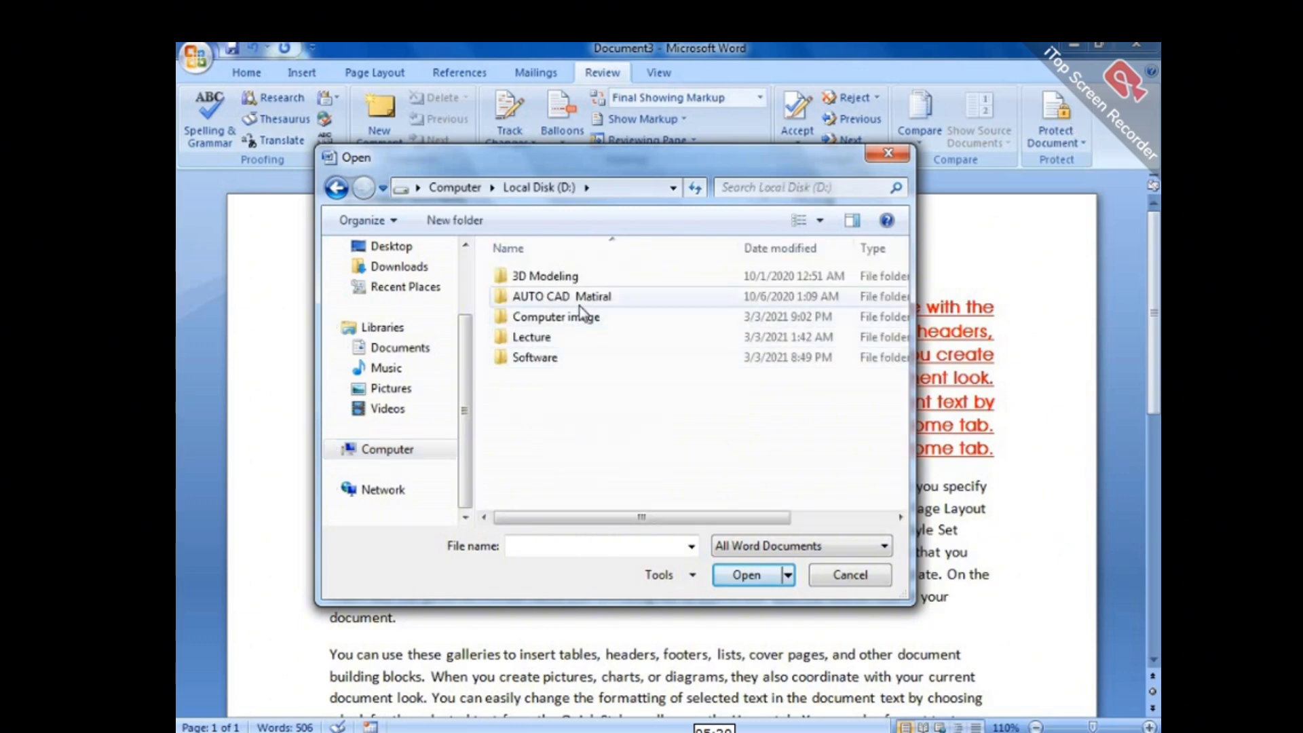
left_click(424, 449)
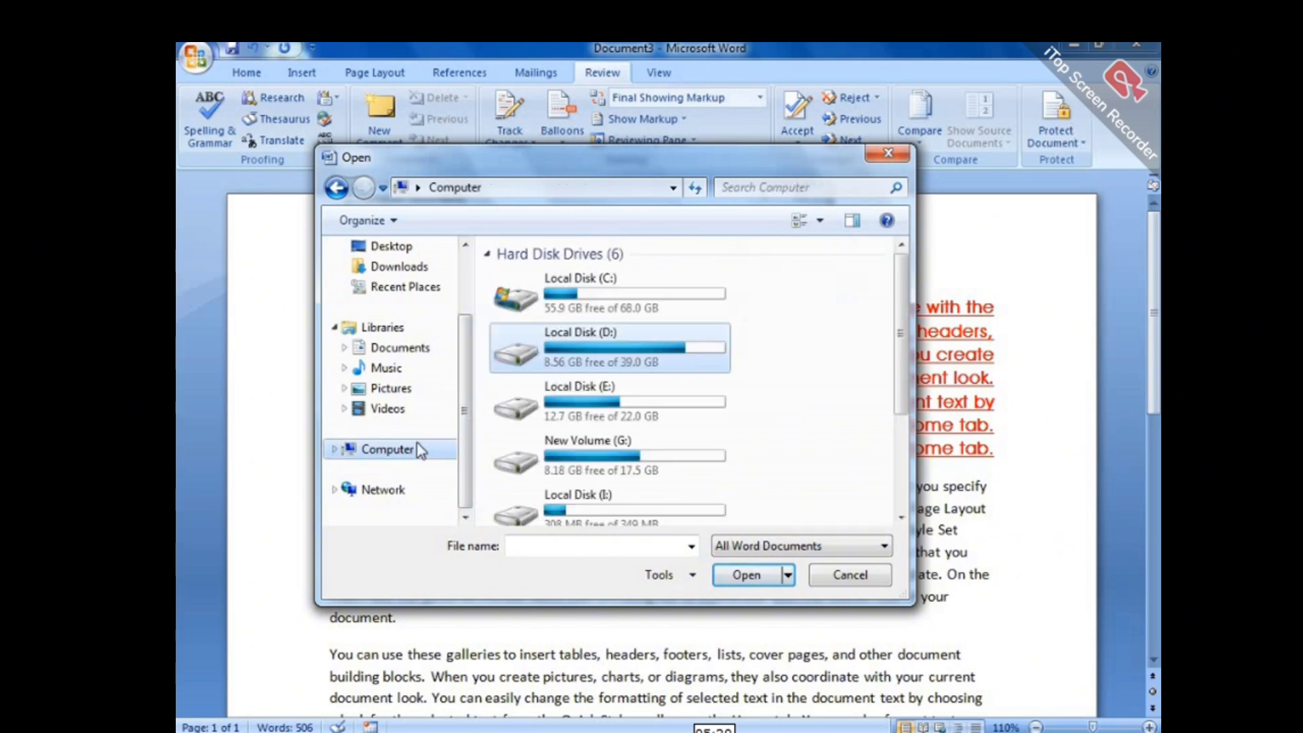
double_click(648, 404)
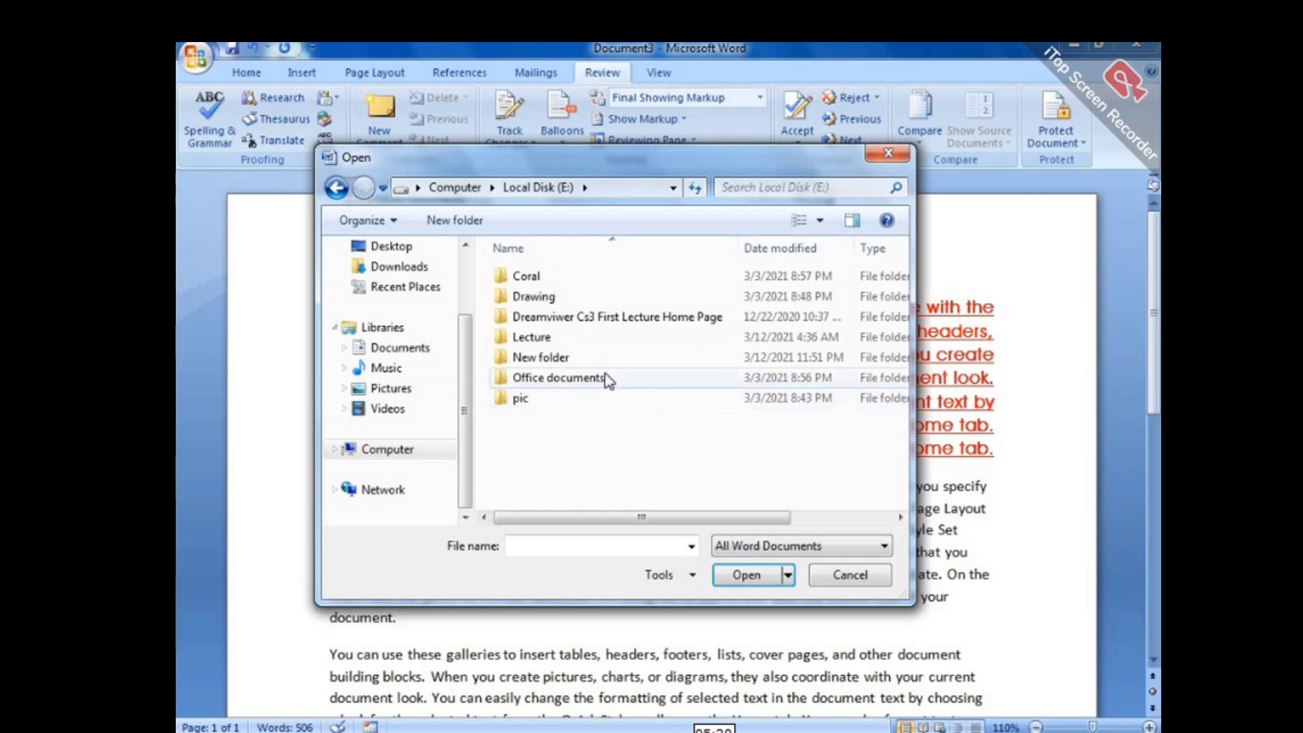
double_click(543, 377)
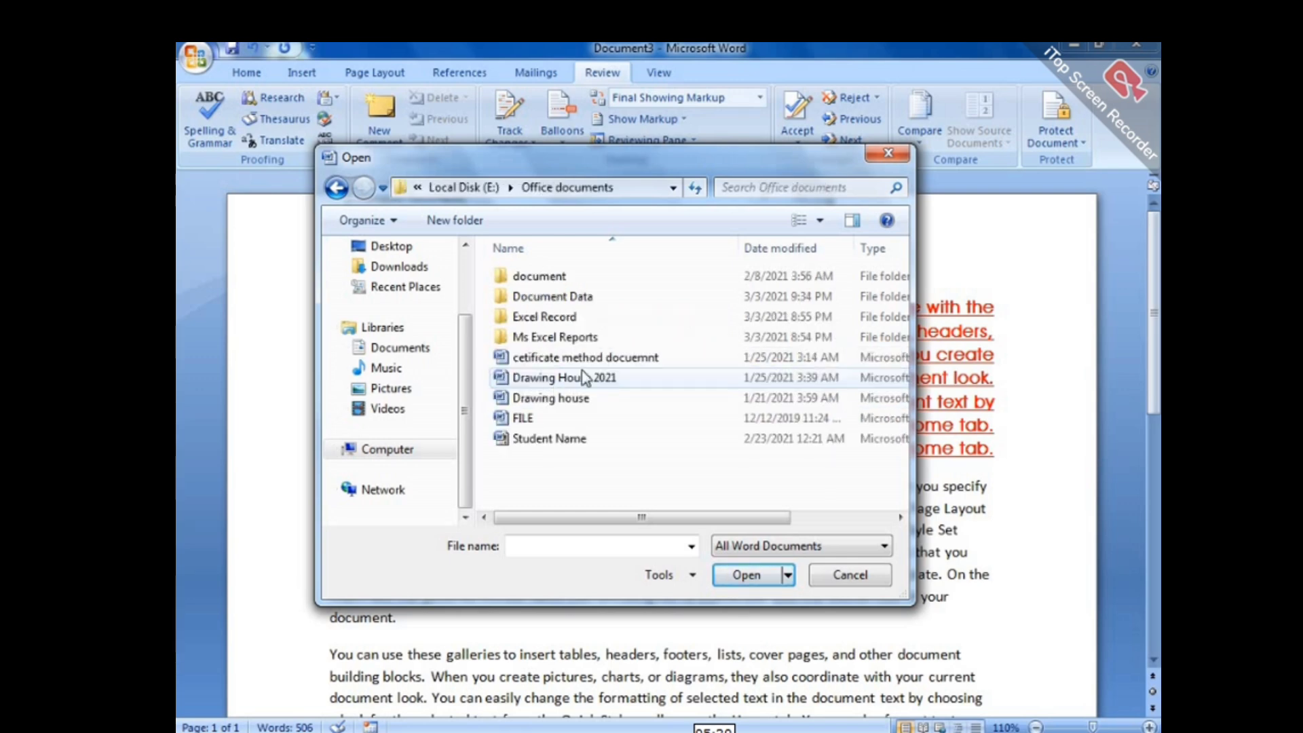
left_click(536, 358)
left_click(747, 575)
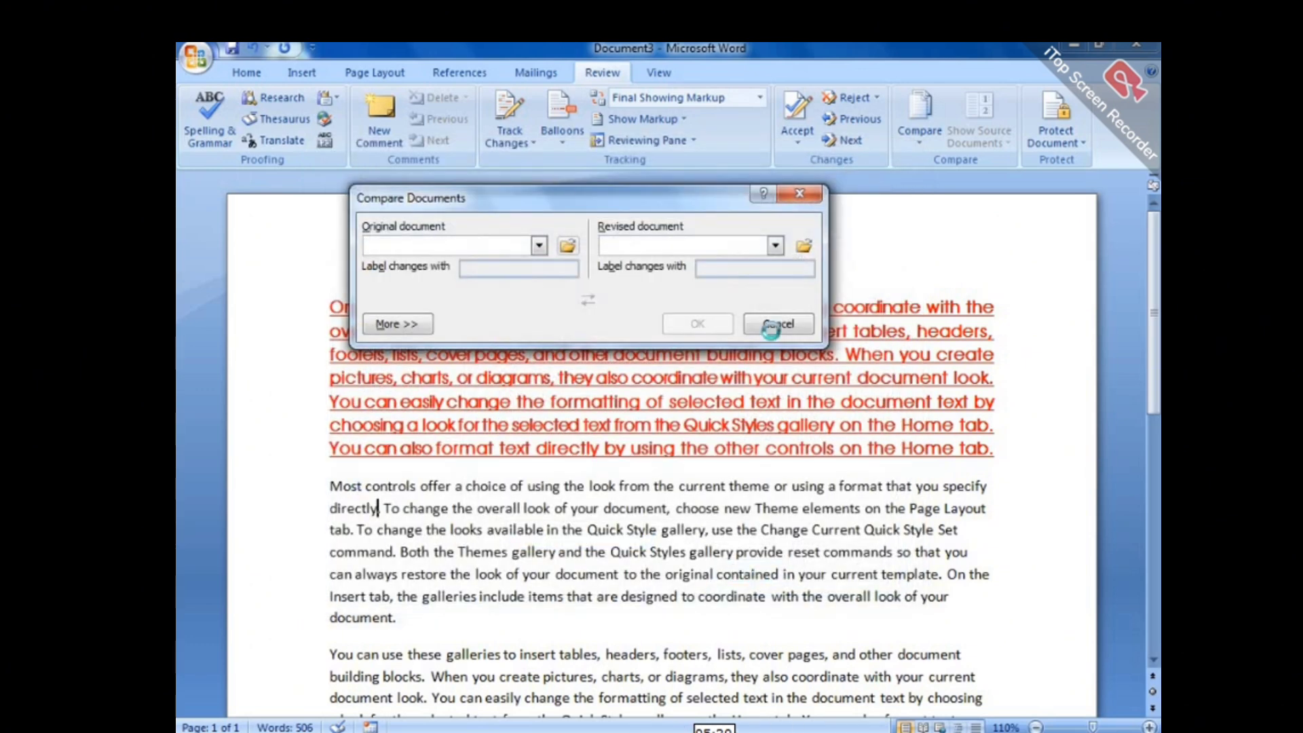
Pick FILE as the revised document and run the comparison.
left_click(801, 247)
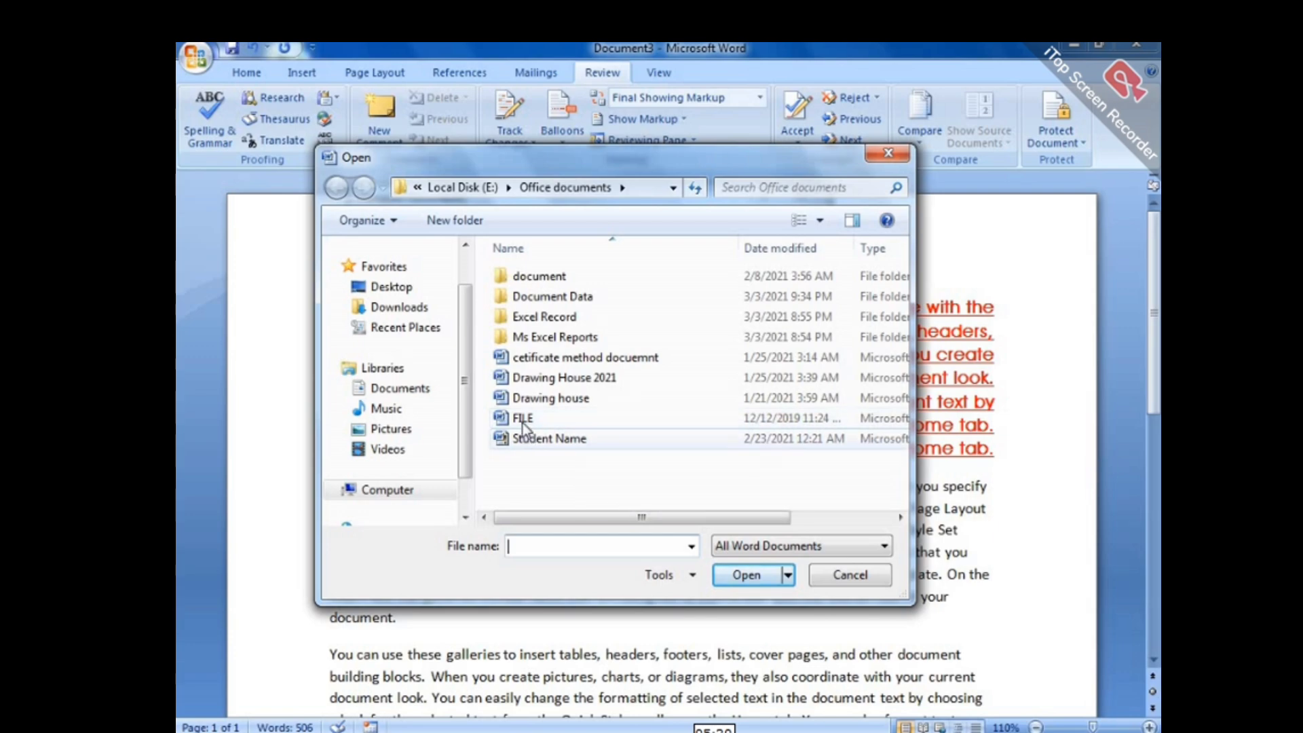
left_click(526, 420)
left_click(753, 578)
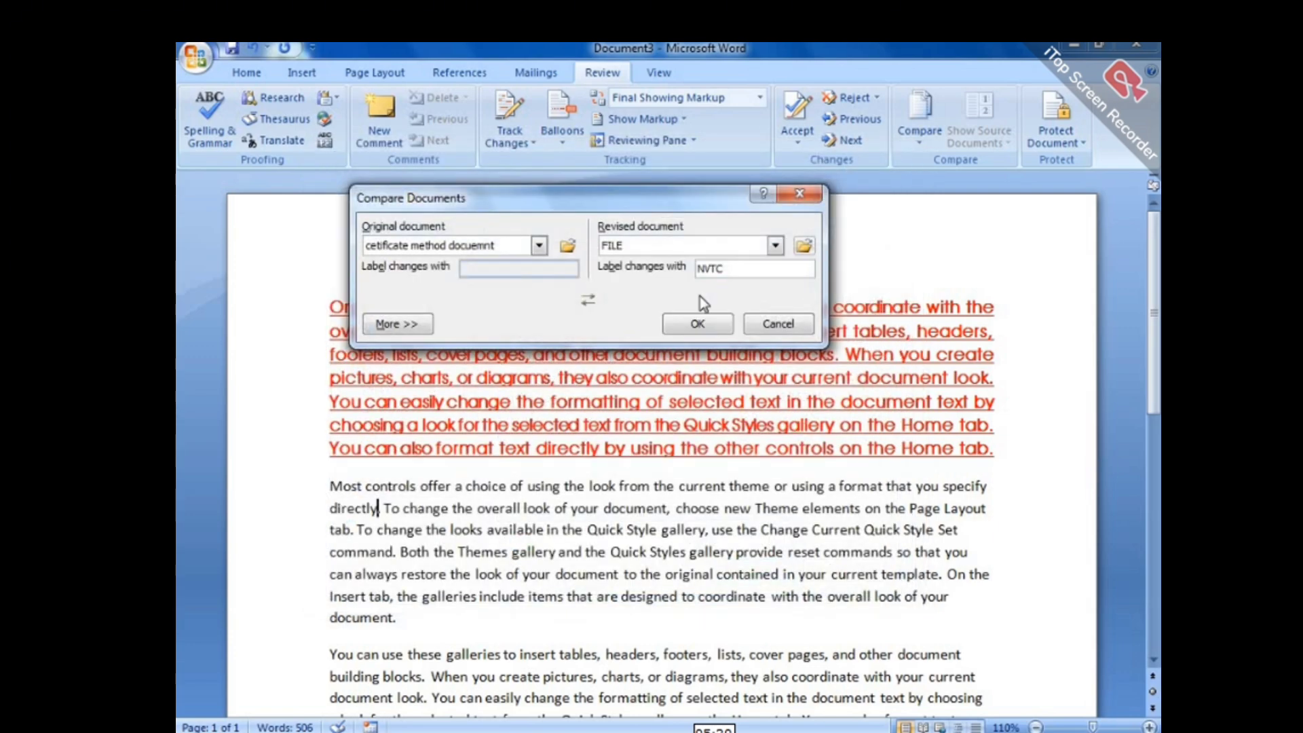
left_click(694, 325)
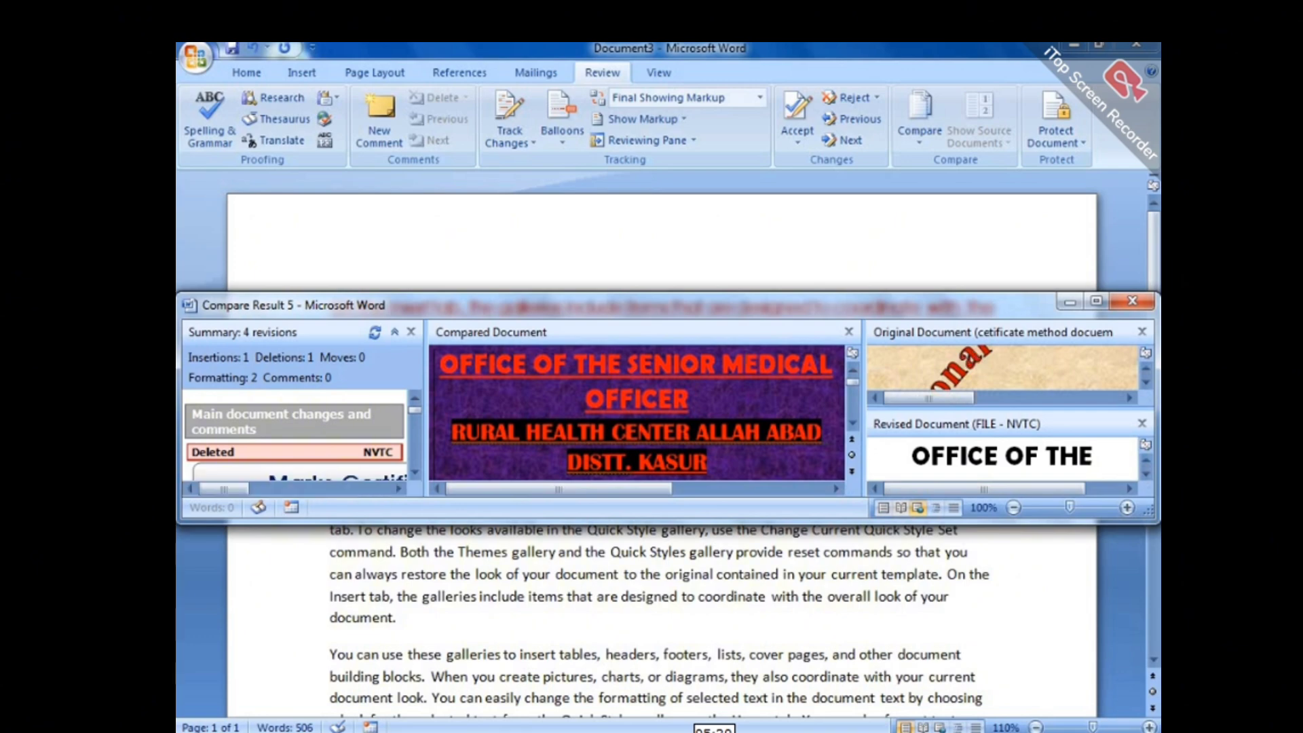
Maximize the Compare Result window and hide the revisions summary and source documents.
double_click(837, 312)
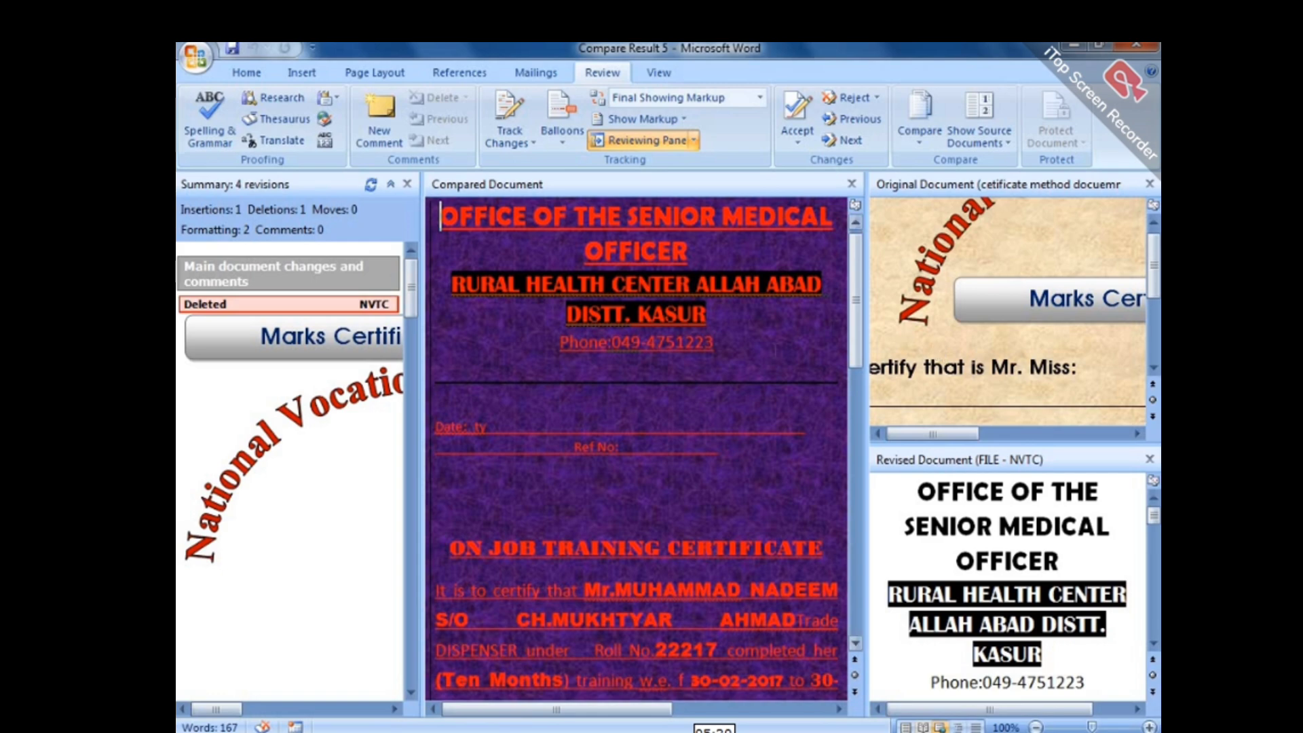
left_click(407, 185)
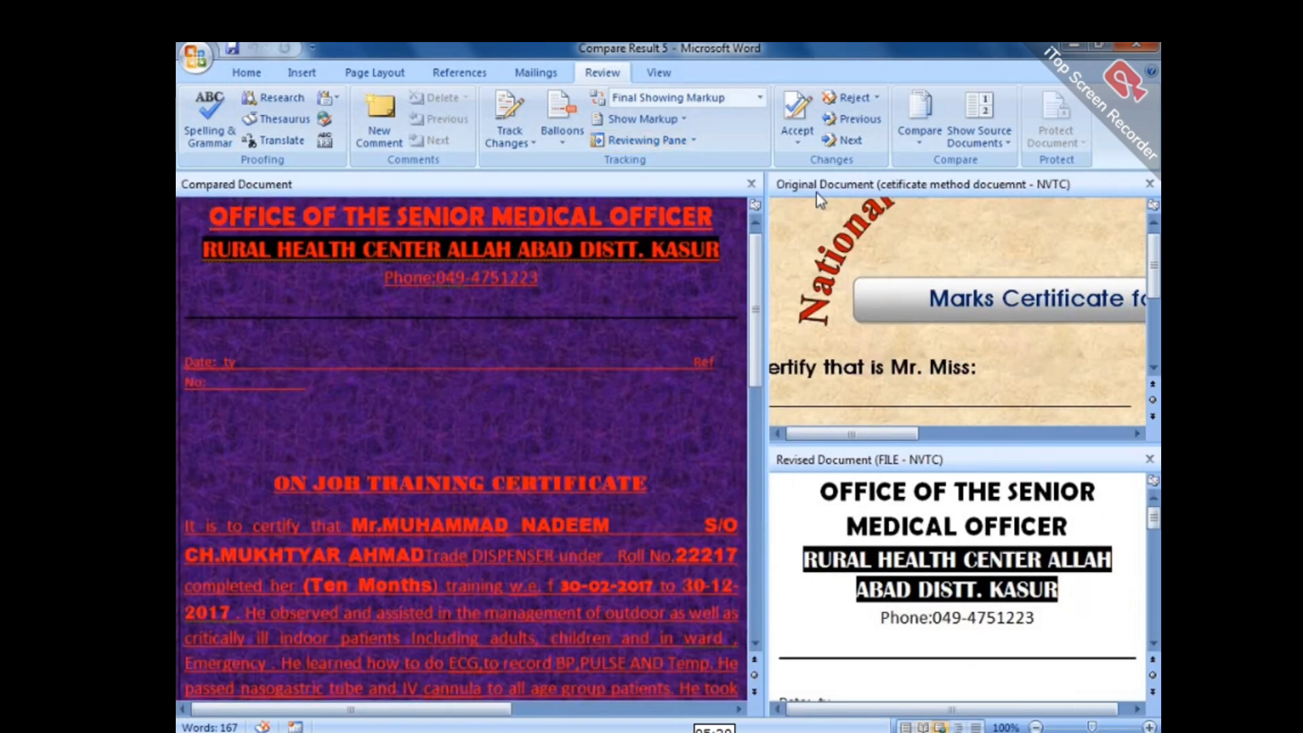
left_click(751, 185)
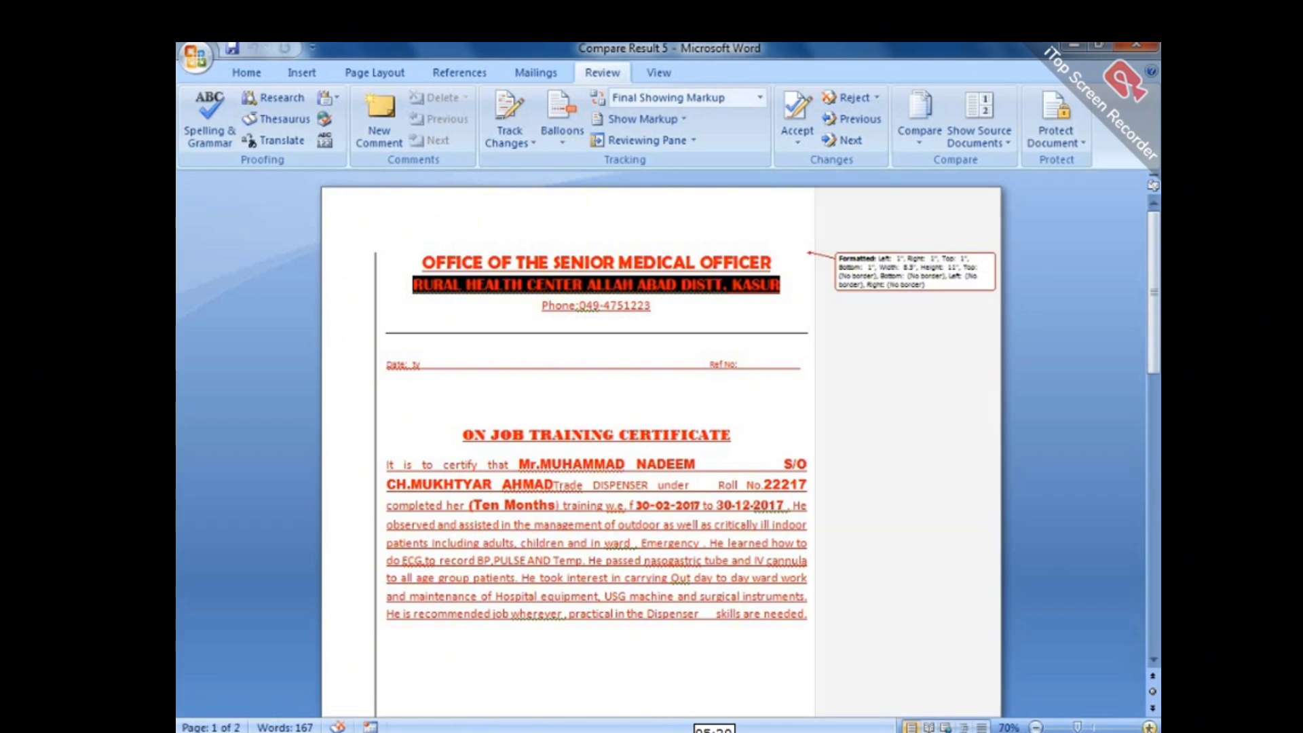
Zoom the compared certificate to 100% then 70% to inspect the formatting balloons.
scroll(591, 448, "up", 6)
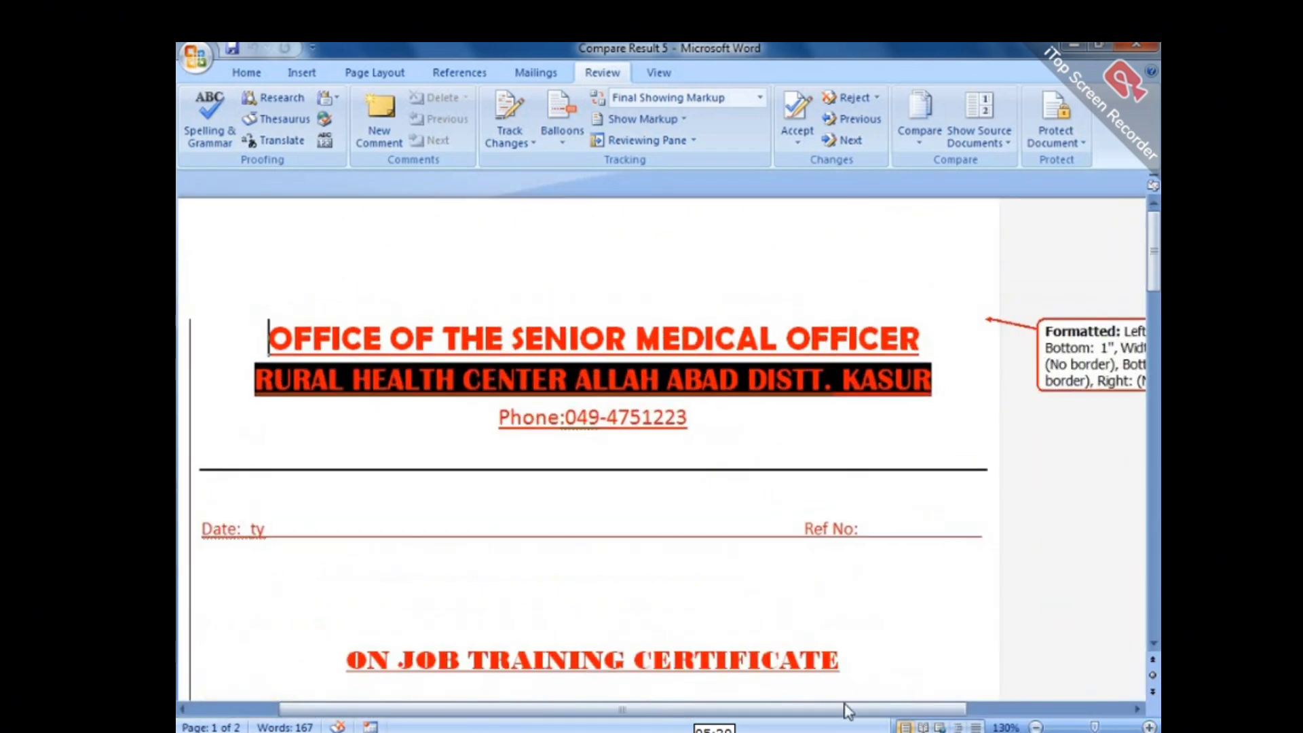
left_click_drag(846, 711, 1053, 678)
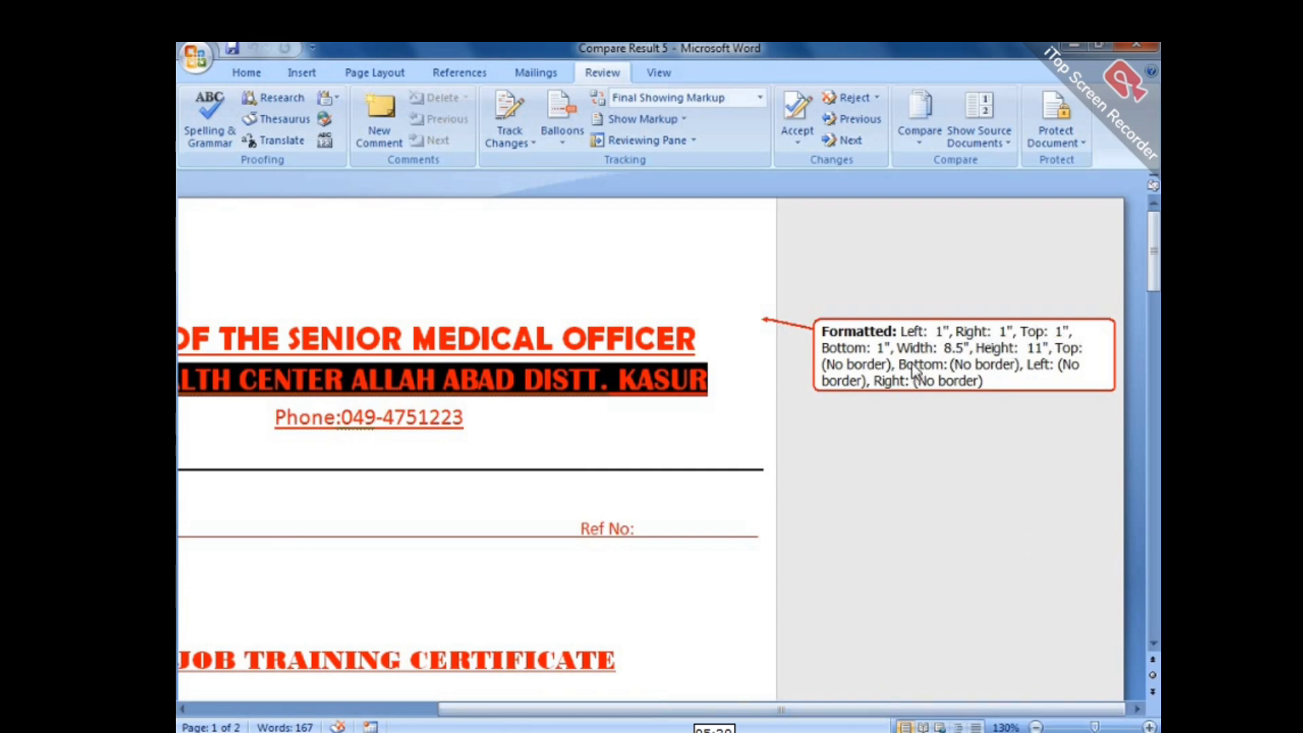
mouse_move(946, 352)
left_click(1036, 726)
left_click(1036, 726)
left_click(1036, 726)
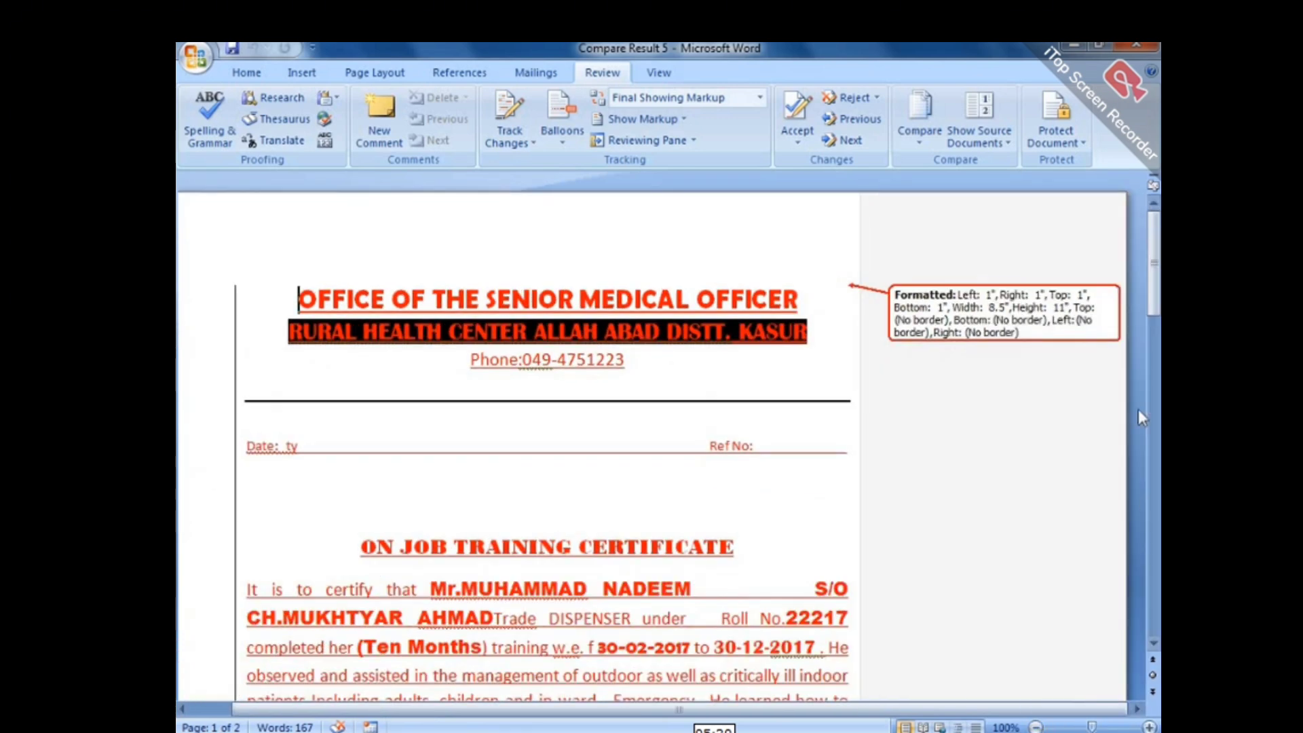
left_click_drag(1158, 281, 1158, 488)
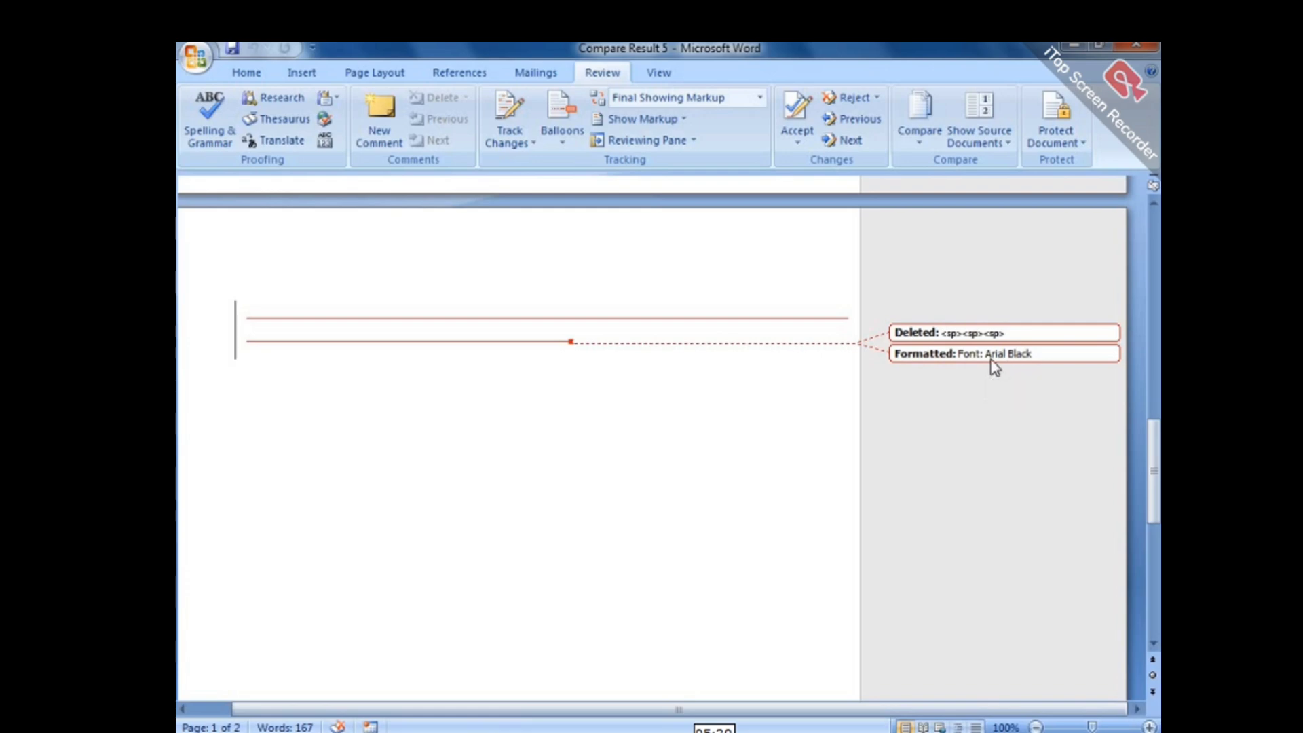
left_click_drag(1157, 492, 1112, 256)
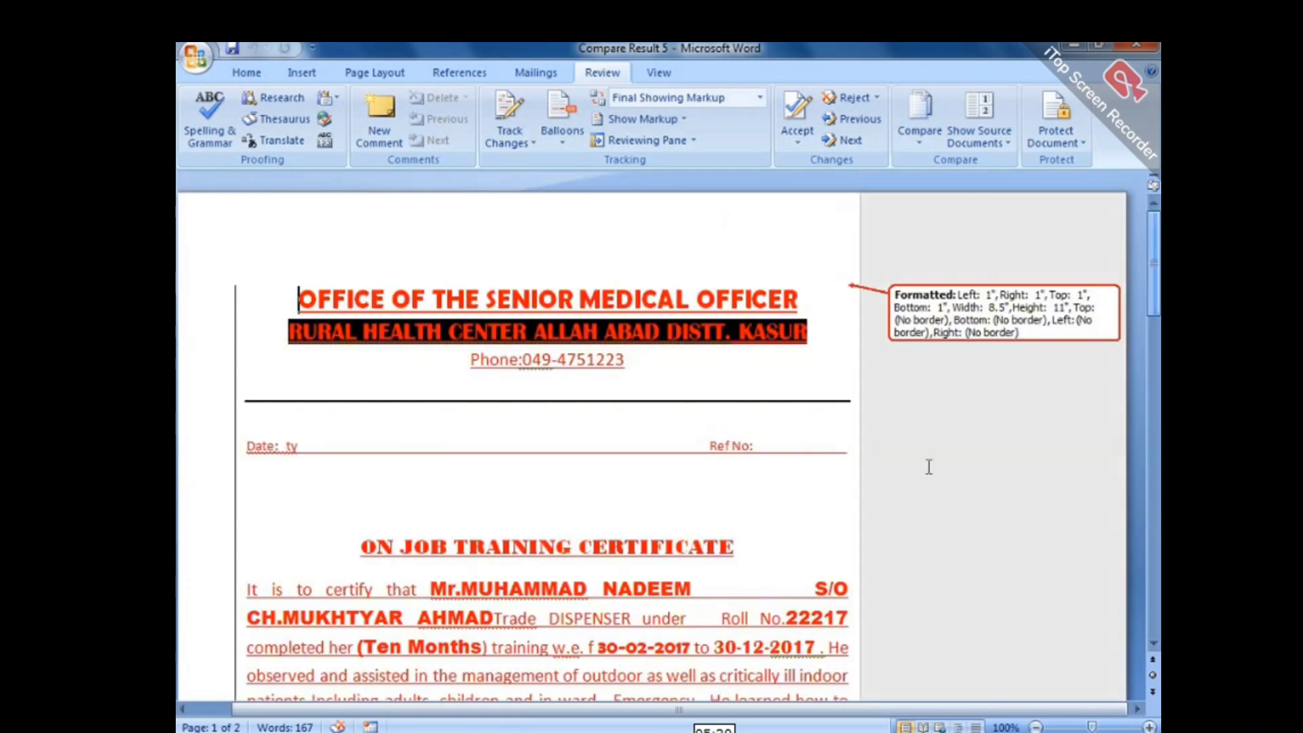
left_click(1036, 727)
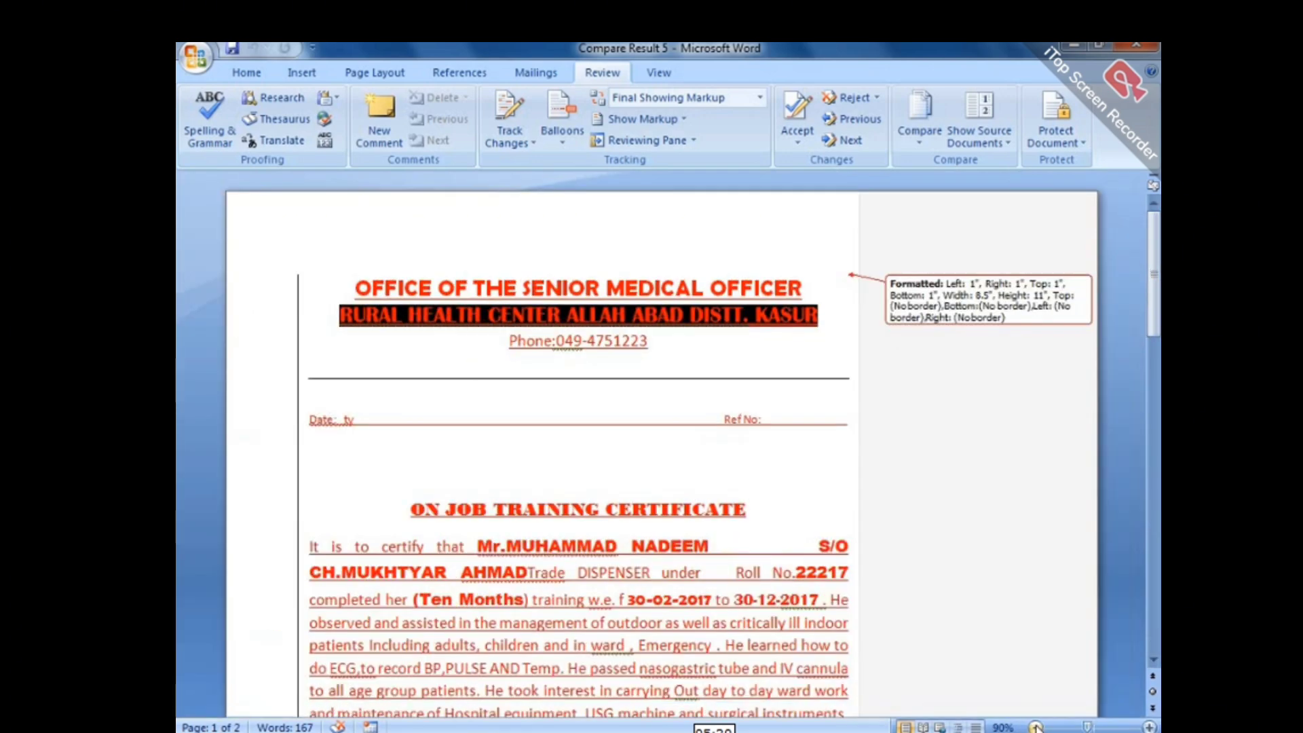
left_click(1036, 727)
left_click(1036, 727)
mouse_move(1154, 268)
left_mouse_down()
mouse_move(1155, 434)
mouse_move(1158, 282)
left_mouse_up()
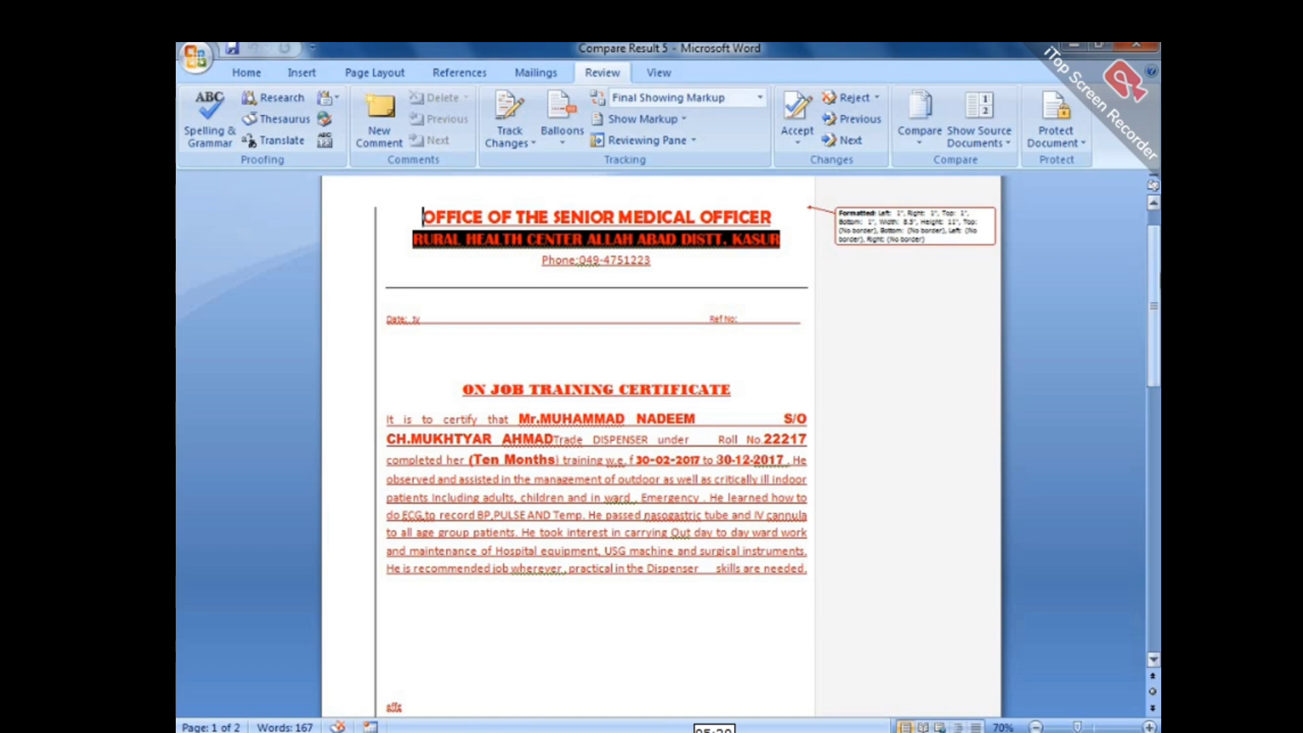
scroll(998, 430, "up", 1)
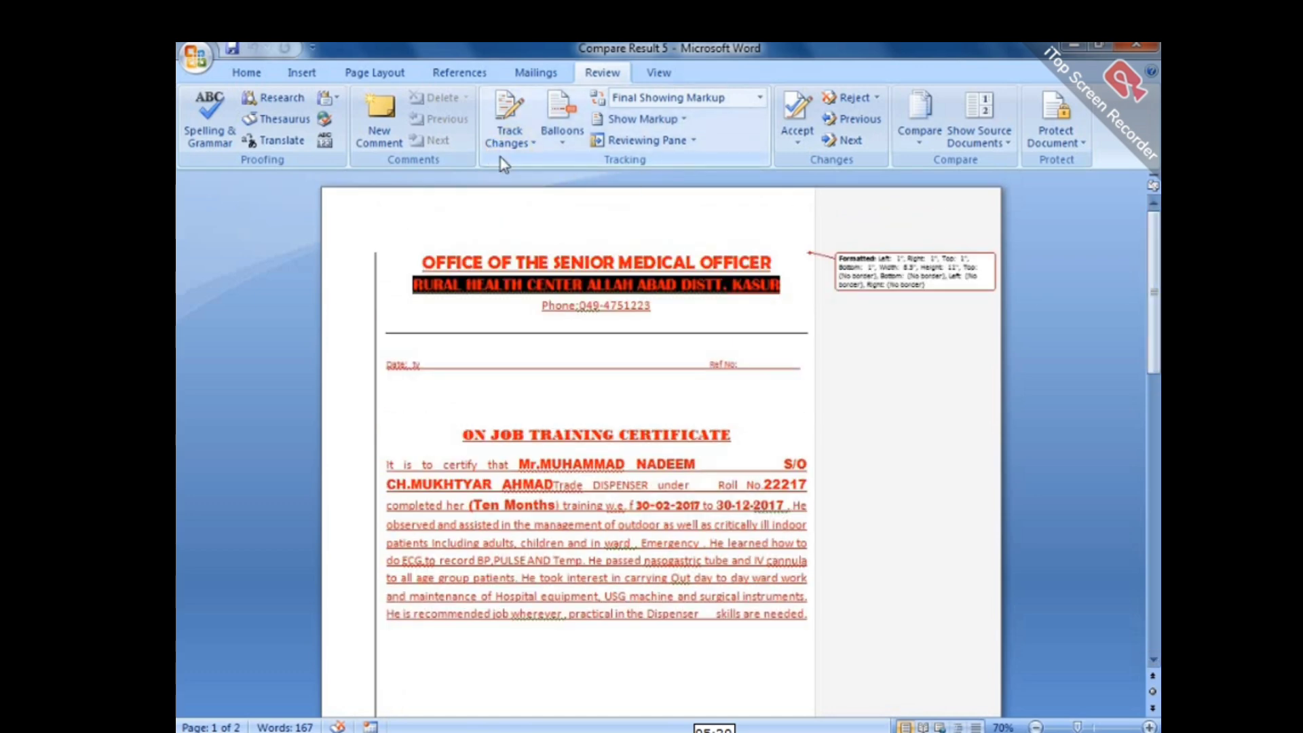
Change the comment colour in Track Changes Options from Blue to Black.
left_click(531, 142)
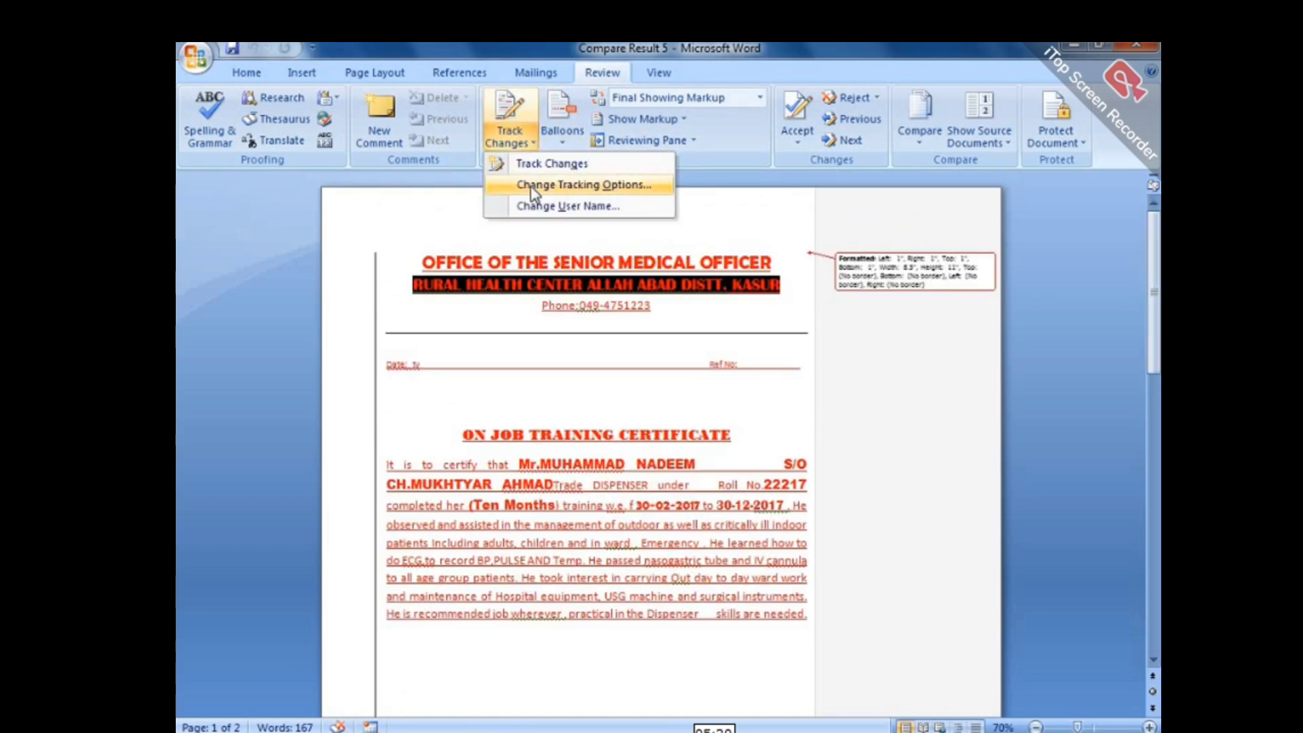
left_click(544, 182)
left_click(676, 340)
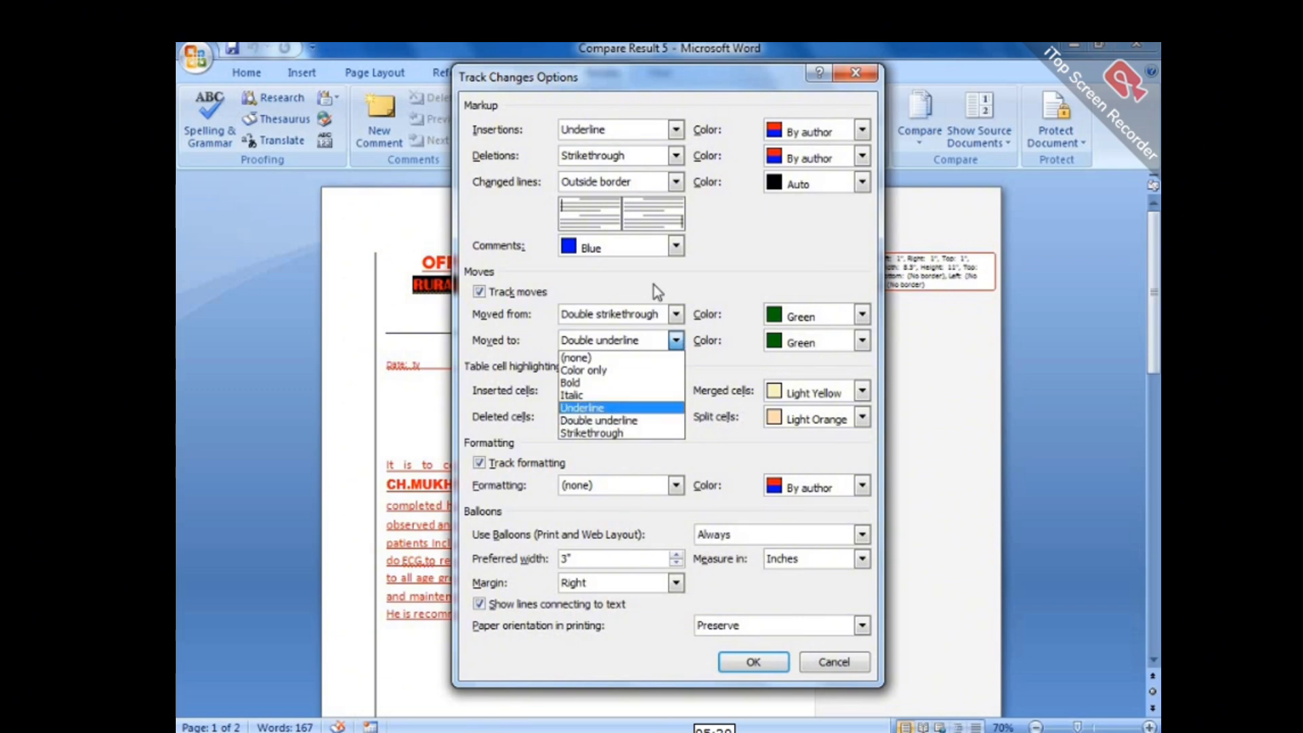
left_click(677, 247)
left_click(676, 248)
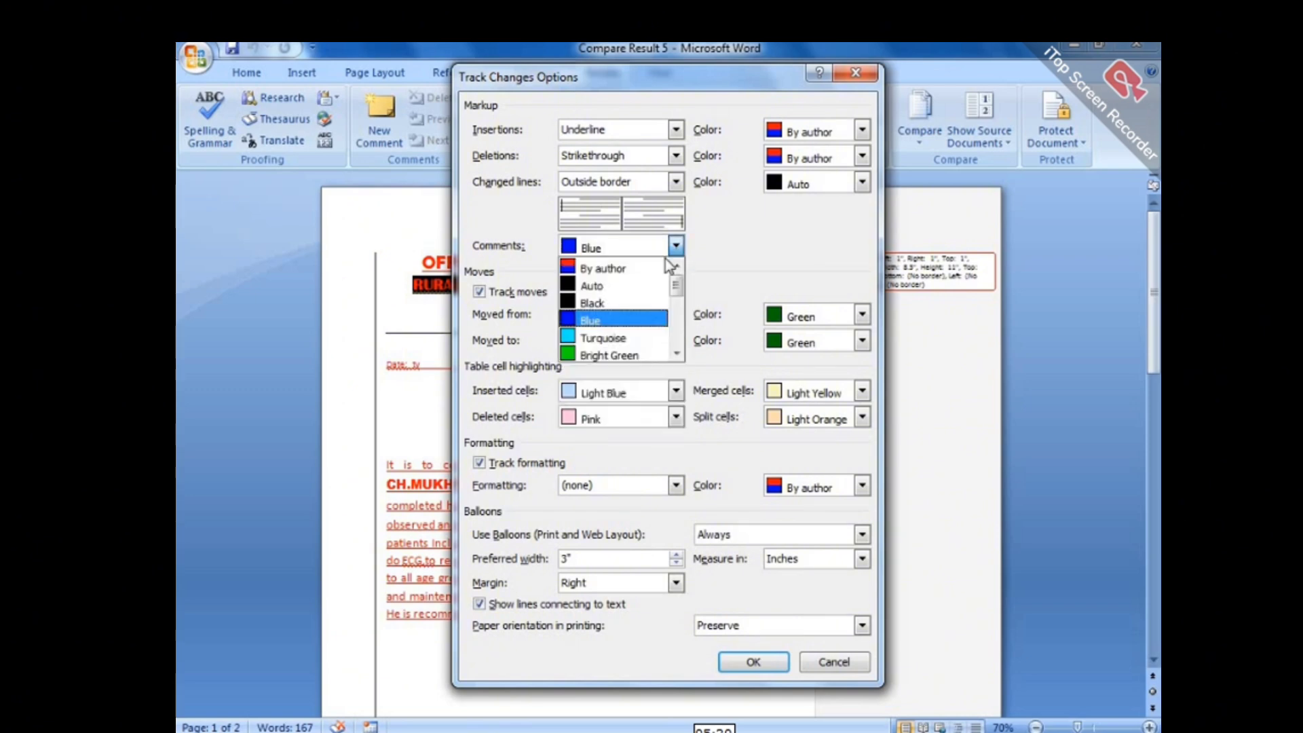
left_click(672, 297)
left_click(755, 662)
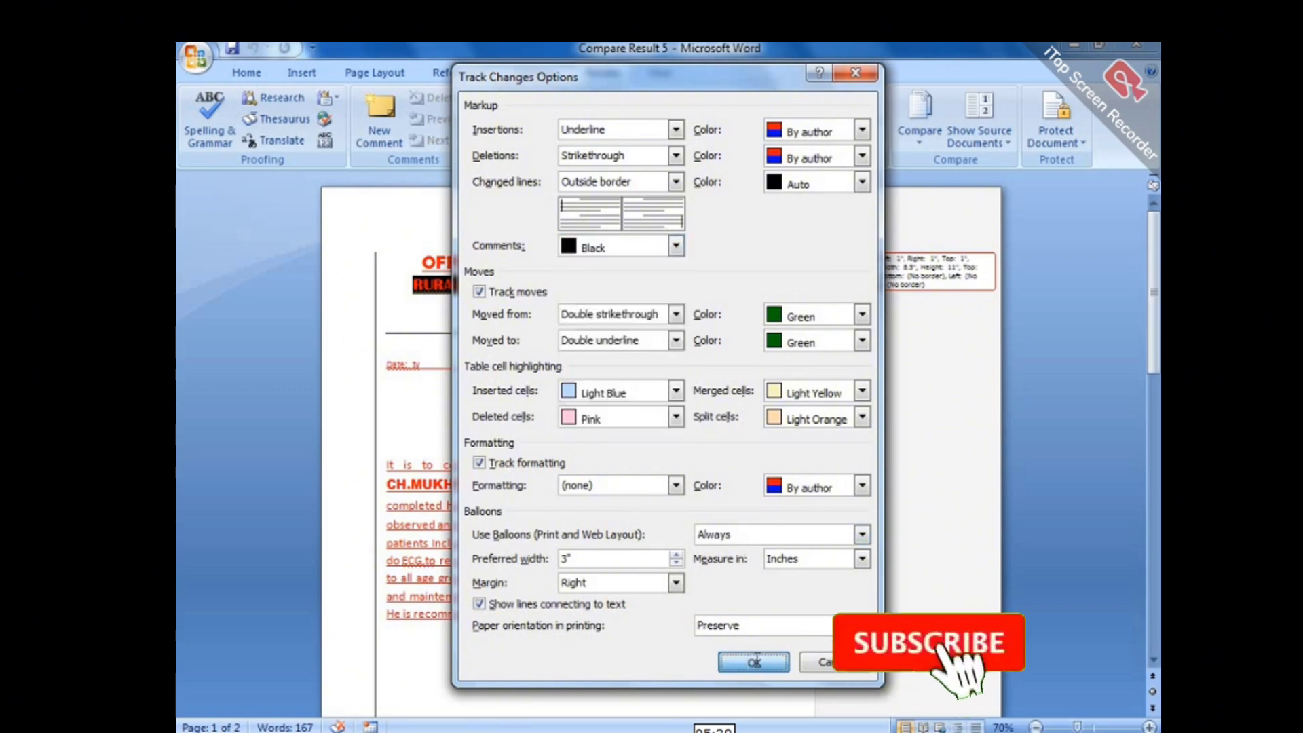